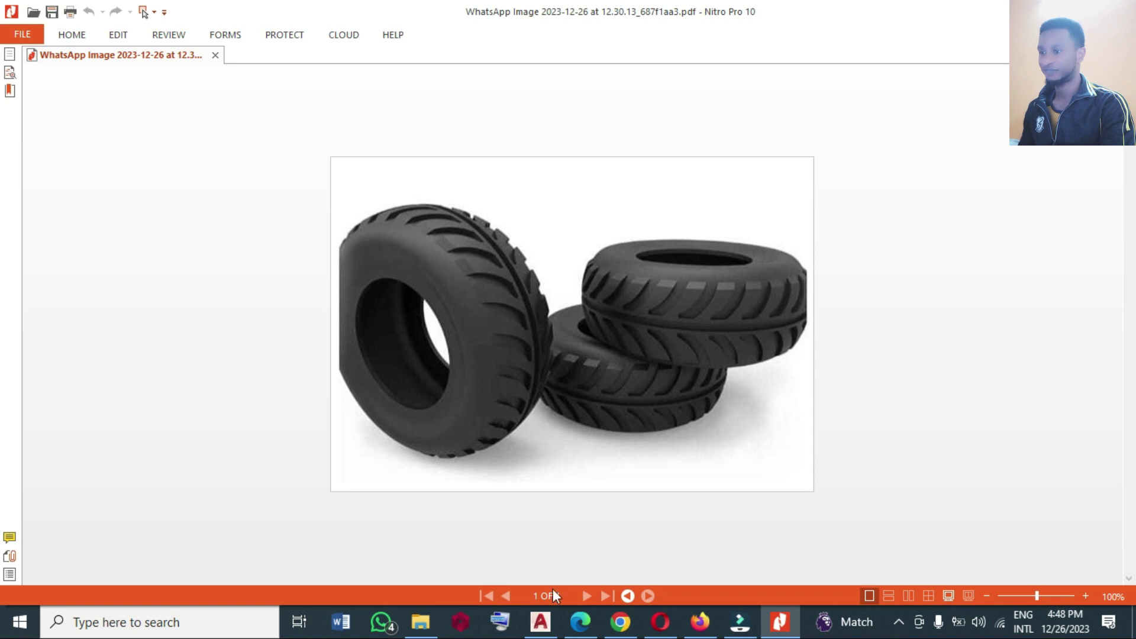
Step: Switch from the Nitro Pro tire image to AutoCAD's empty Drawing1
left_click(540, 621)
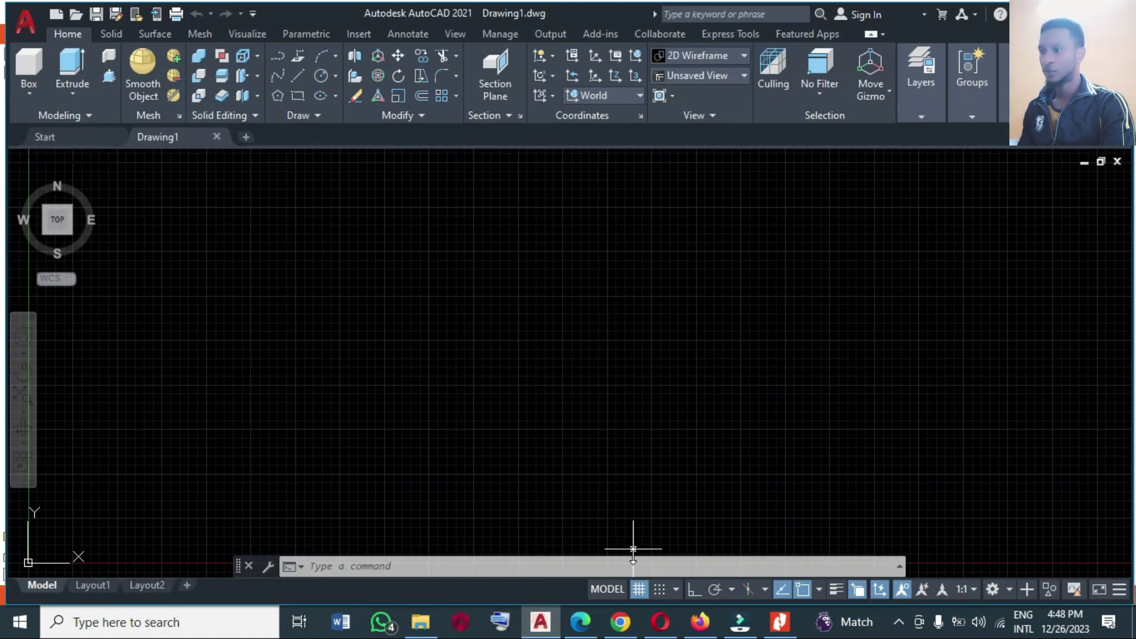
Step: Hide the grid and draw a horizontal ellipse by its axis endpoints, with Ortho on
left_click(638, 588)
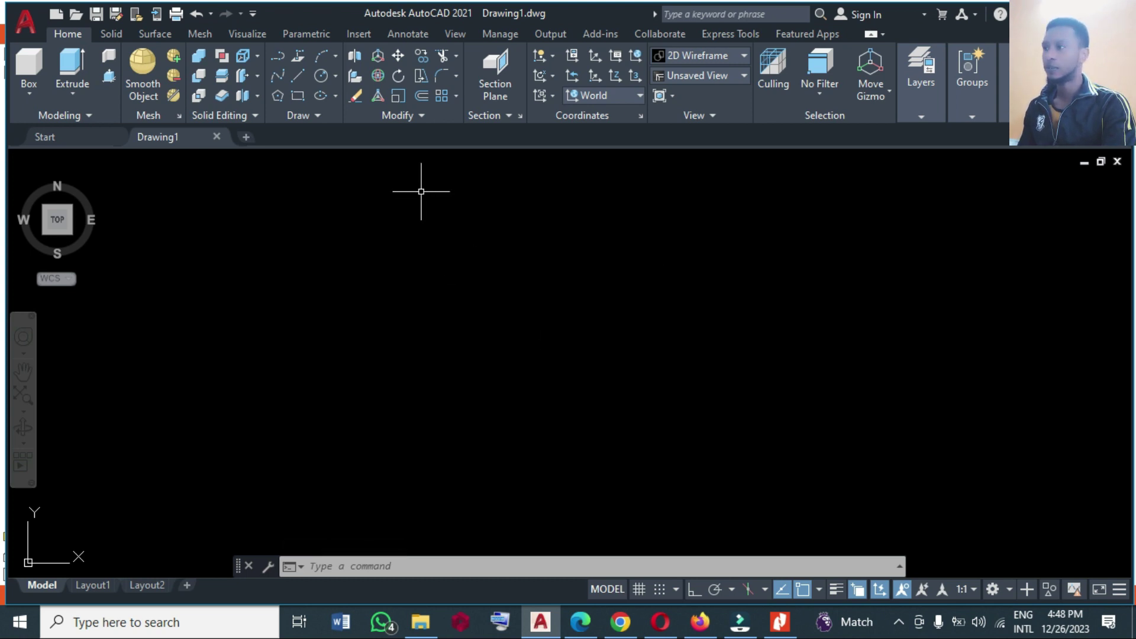
left_click(334, 98)
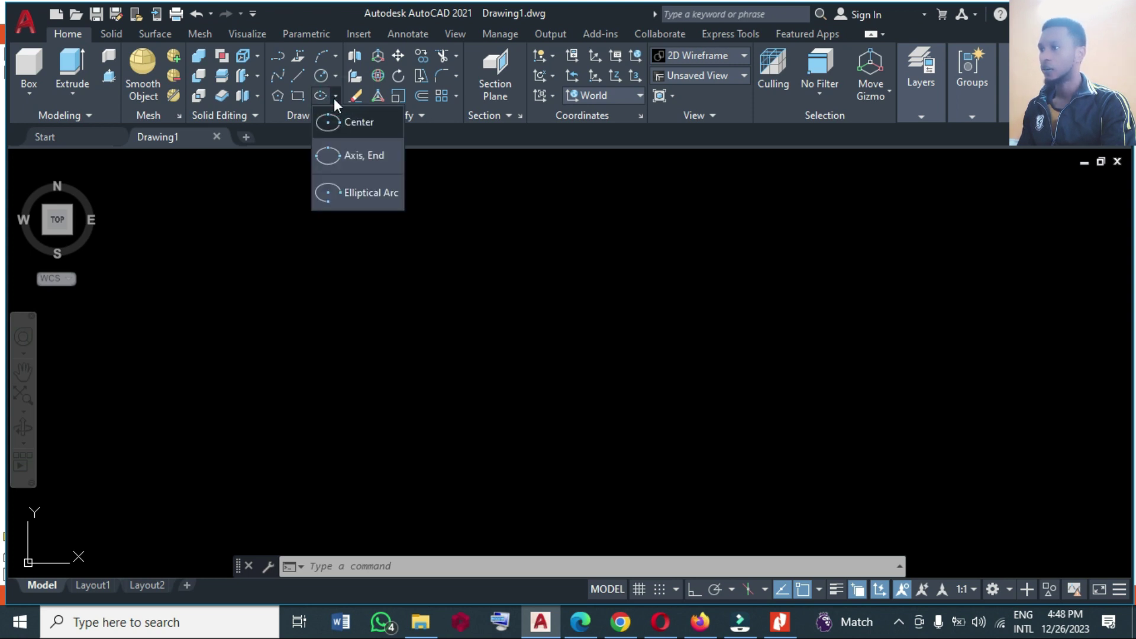
left_click(340, 154)
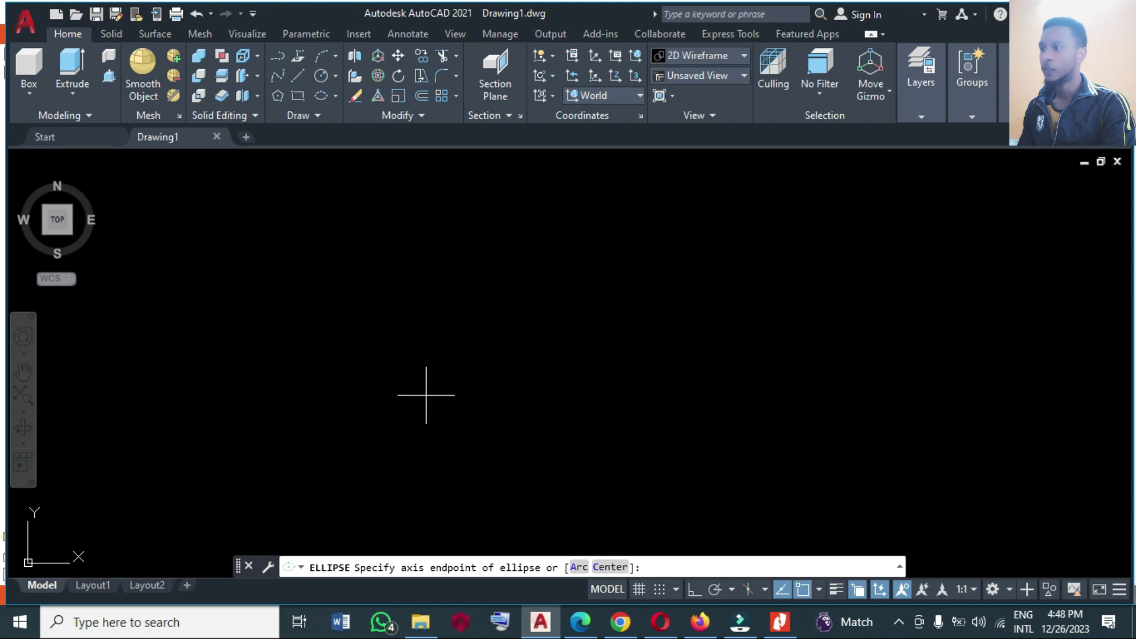
left_click(423, 292)
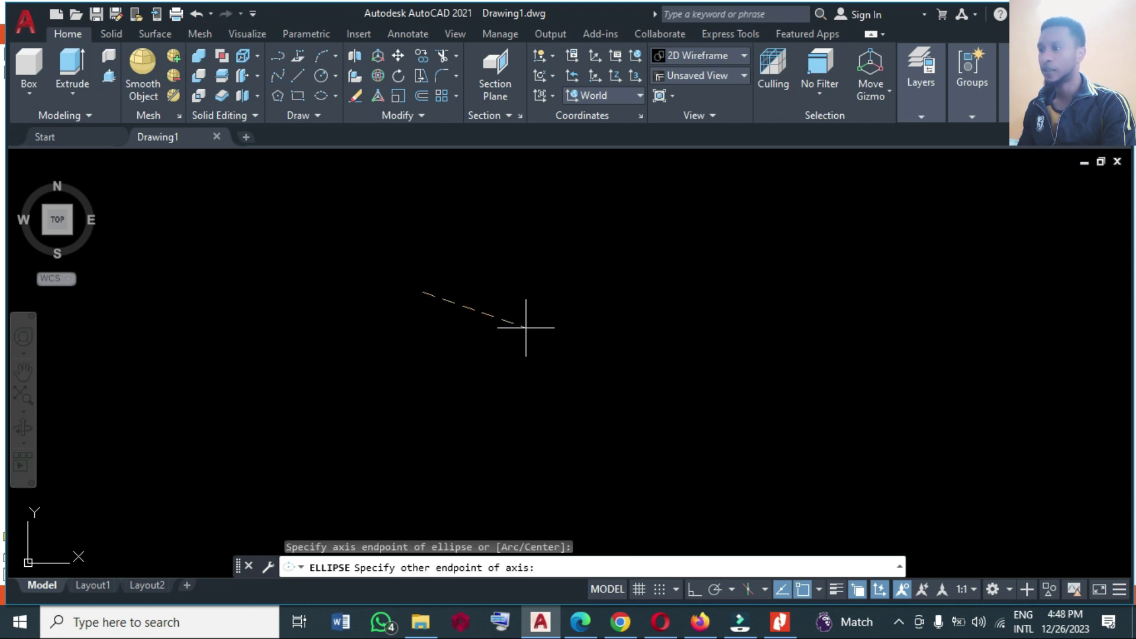
left_click(690, 589)
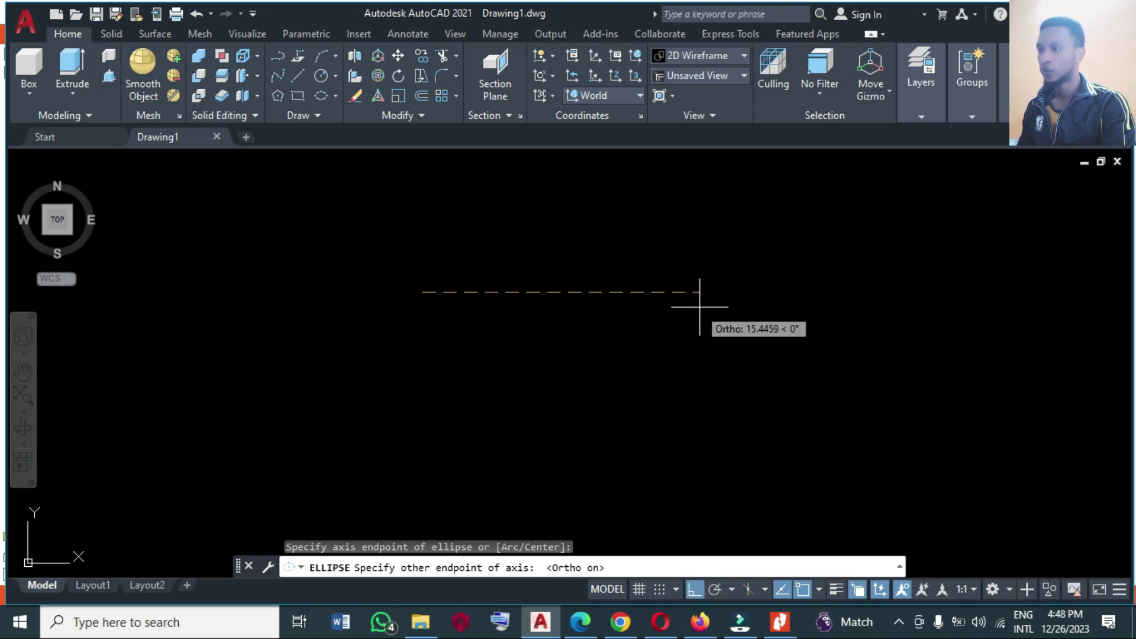
left_click(634, 299)
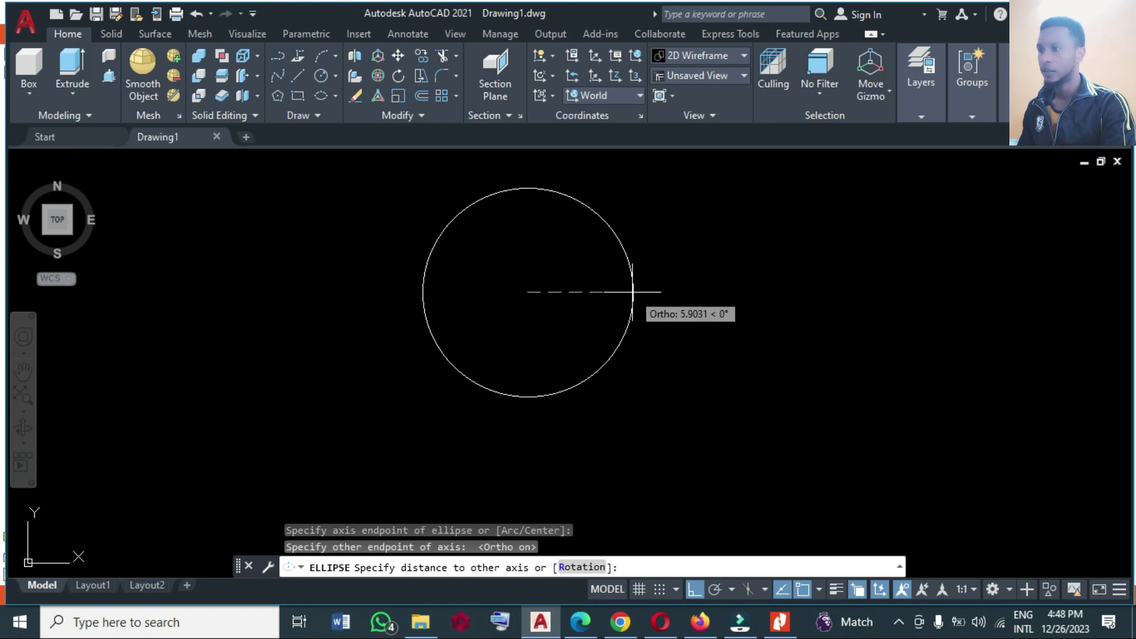
left_click(595, 301)
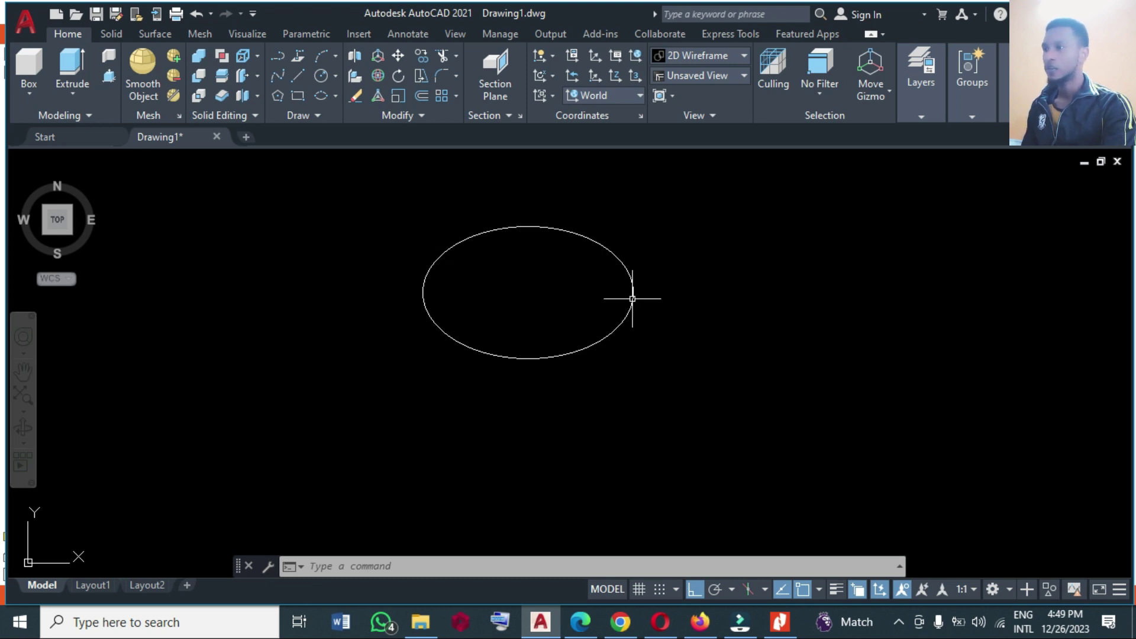
scroll(403, 401, "down", 2)
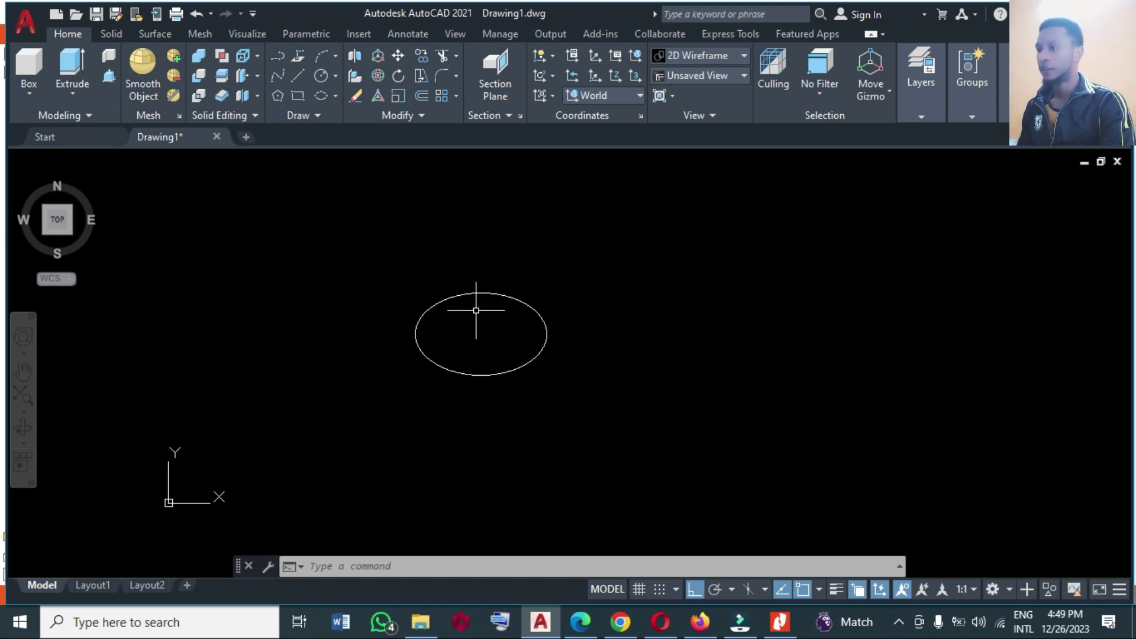
Step: Draw a vertical line from the ellipse's top point down well below it
left_click(301, 78)
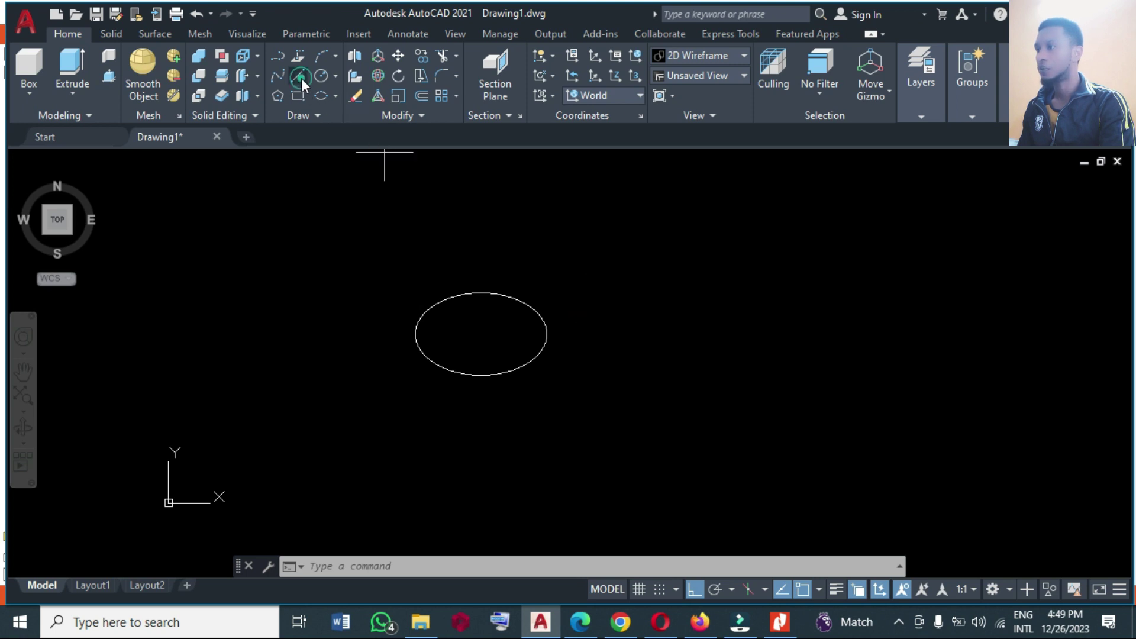
left_click(481, 293)
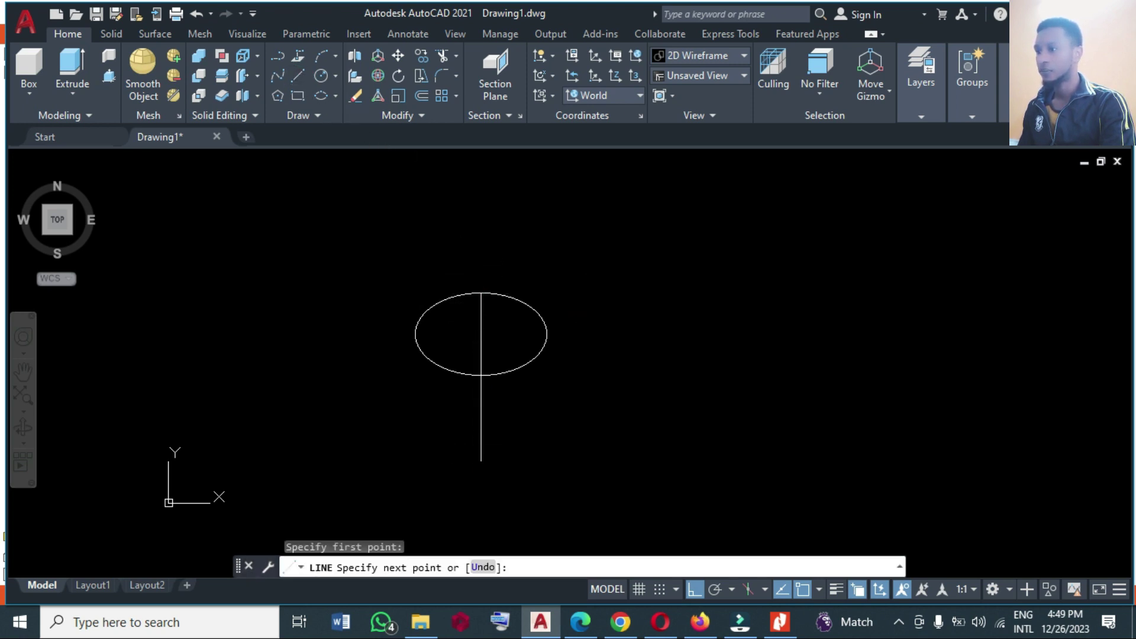
left_click(478, 460)
right_click(476, 461)
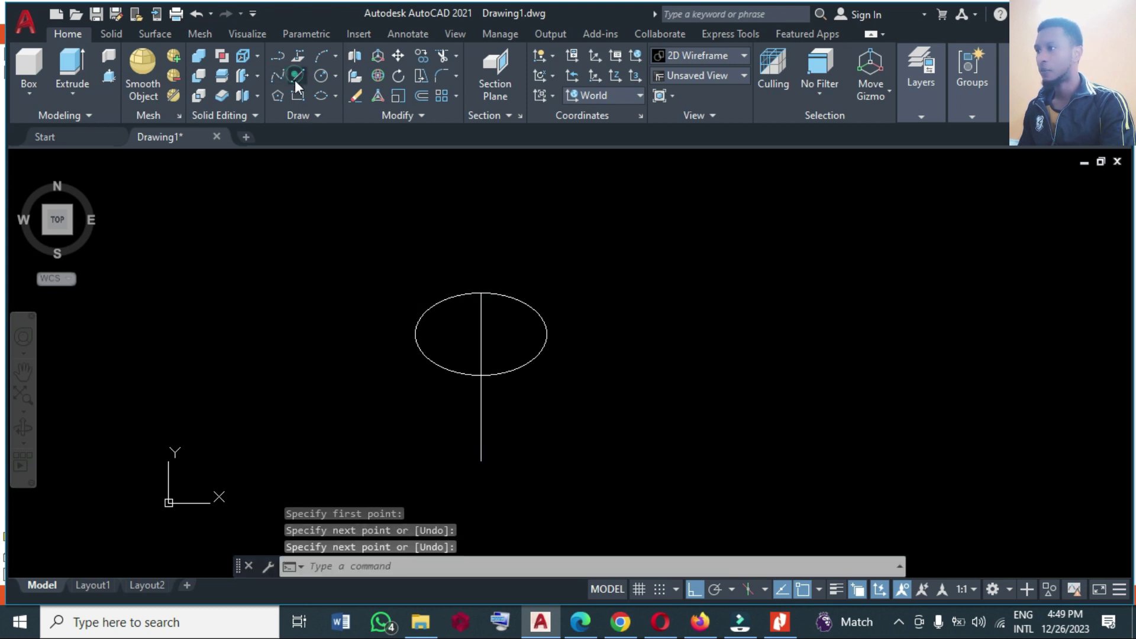
Step: Draw a horizontal line across the ellipse from its left to its right
left_click(298, 76)
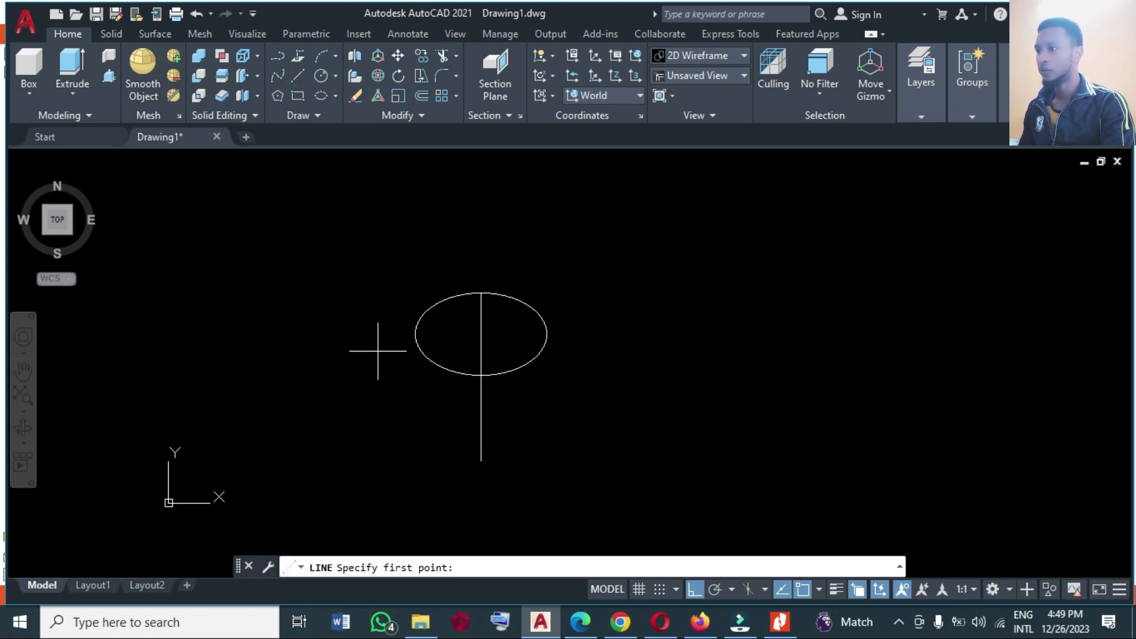
left_click(377, 349)
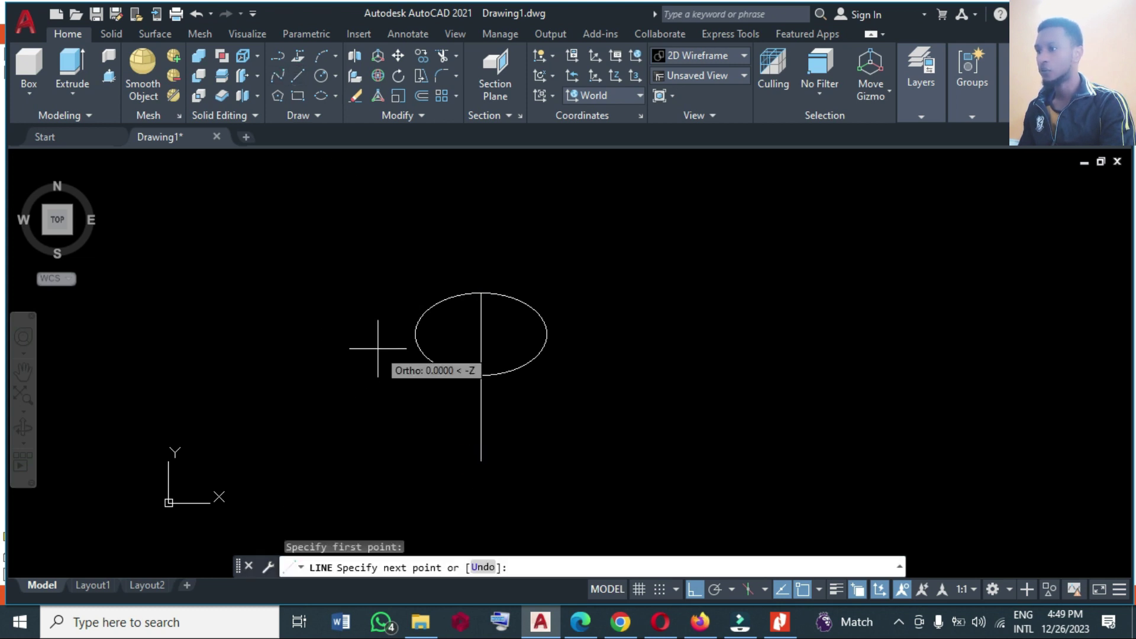
left_click(646, 374)
right_click(646, 374)
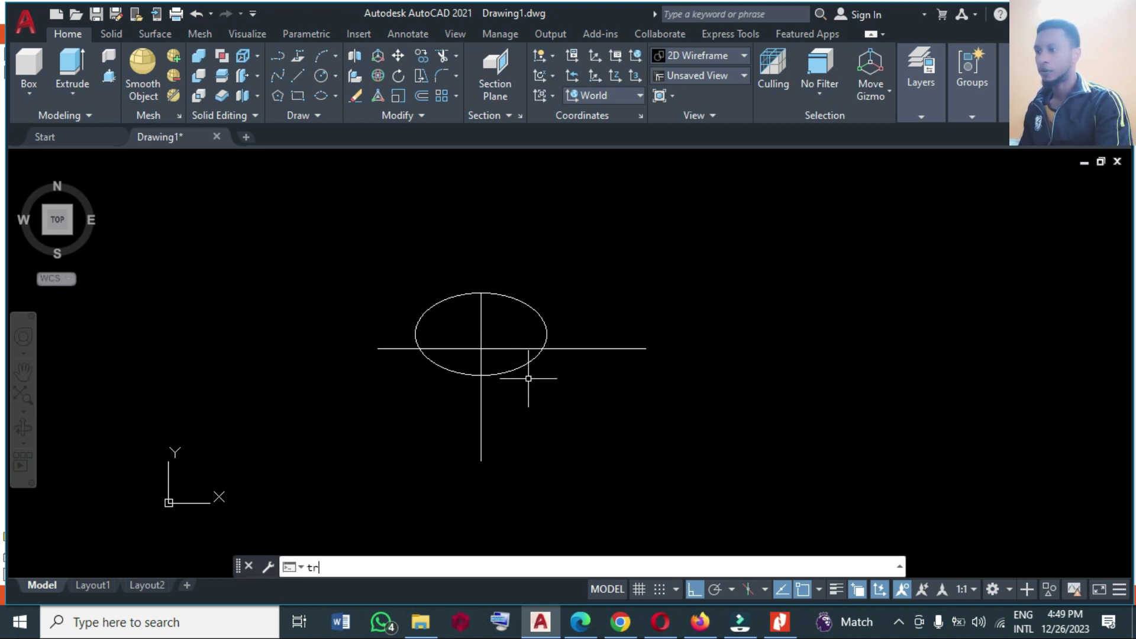
Step: Trim the ellipse's lower-right and upper-right arcs away at the crossing lines
key("Return")
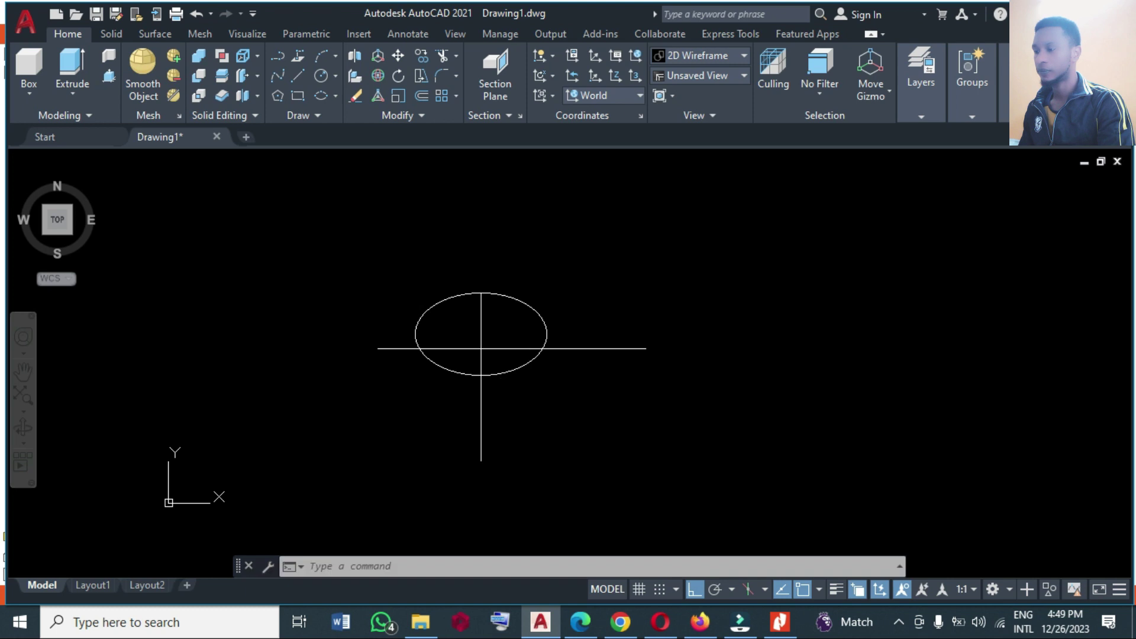
left_click(520, 370)
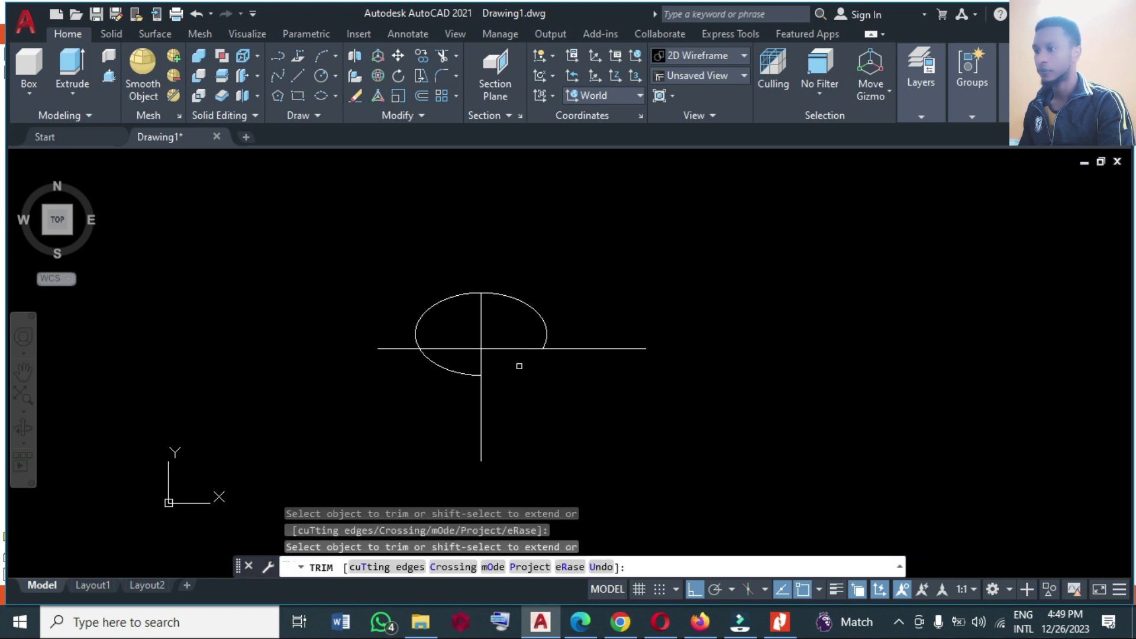
left_click(540, 332)
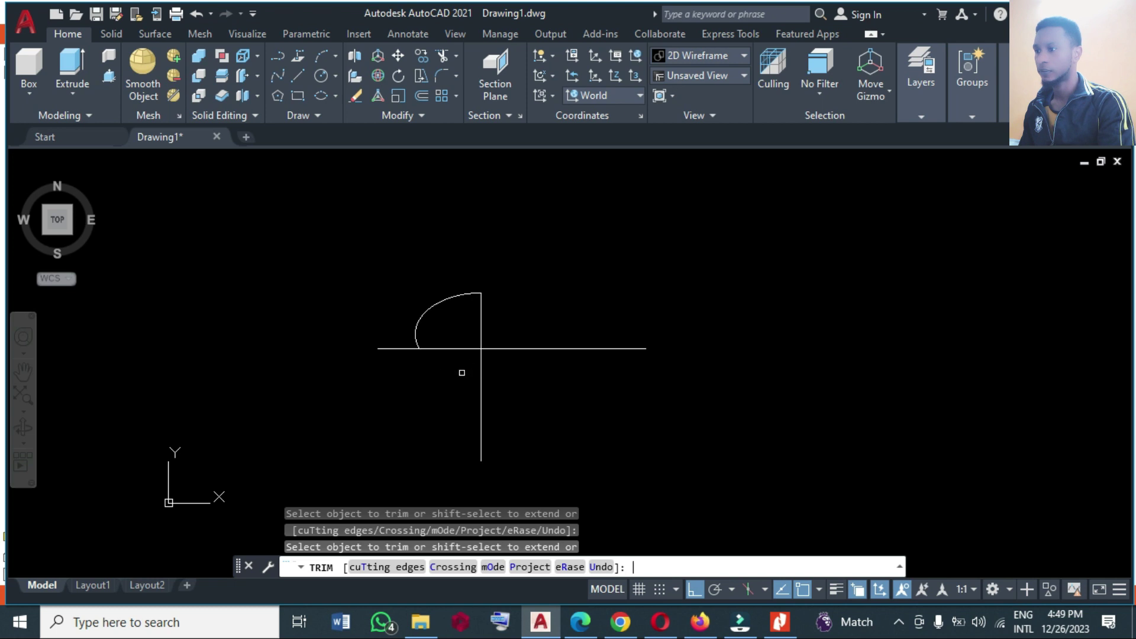
key("Return")
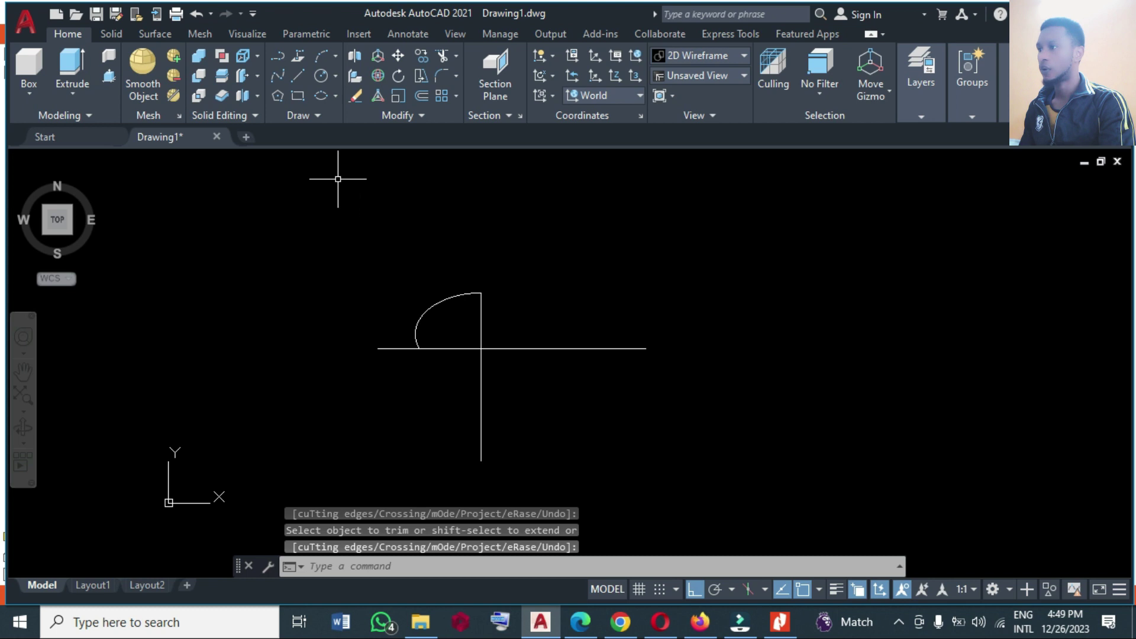
Step: Draw a fit spline from the arc's lower end curving down and inward, with Ortho off
left_click(278, 76)
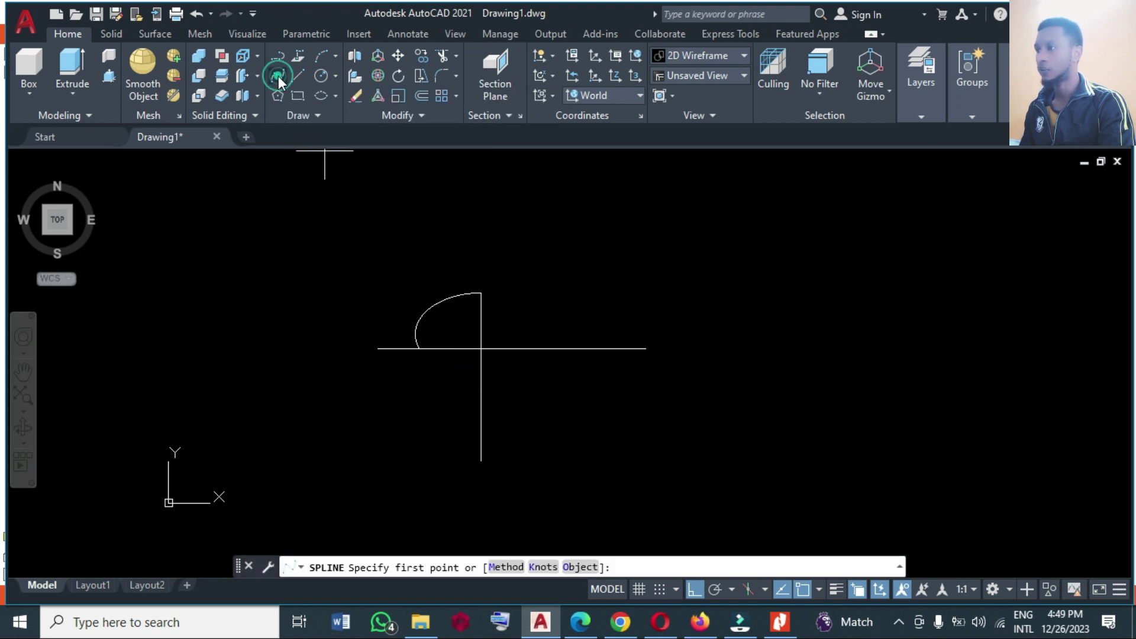
left_click(418, 348)
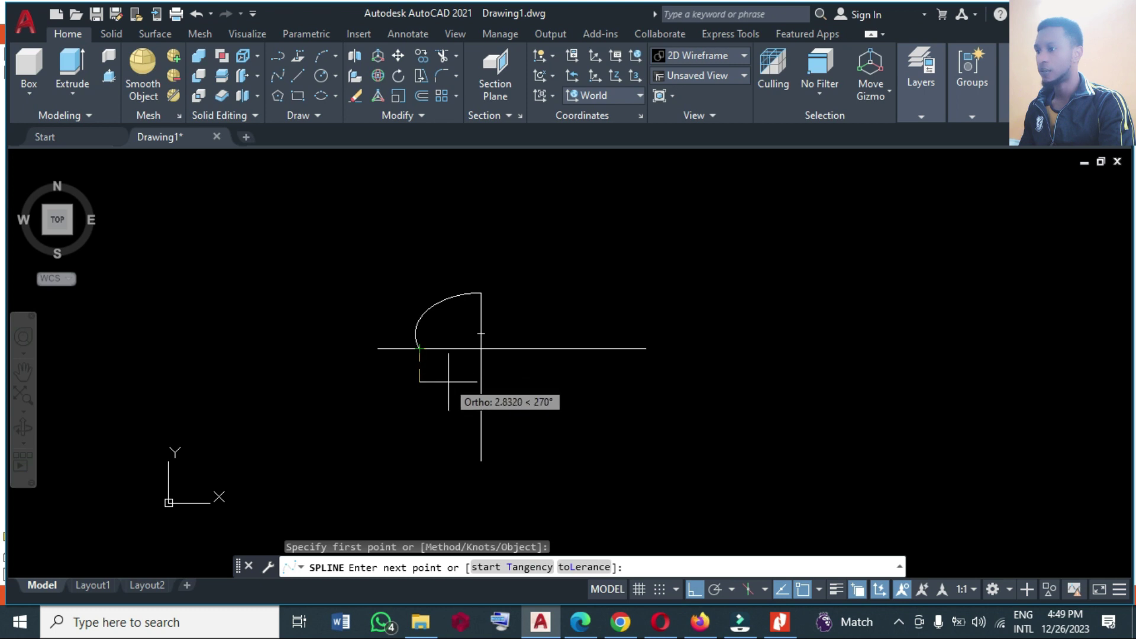
left_click(695, 590)
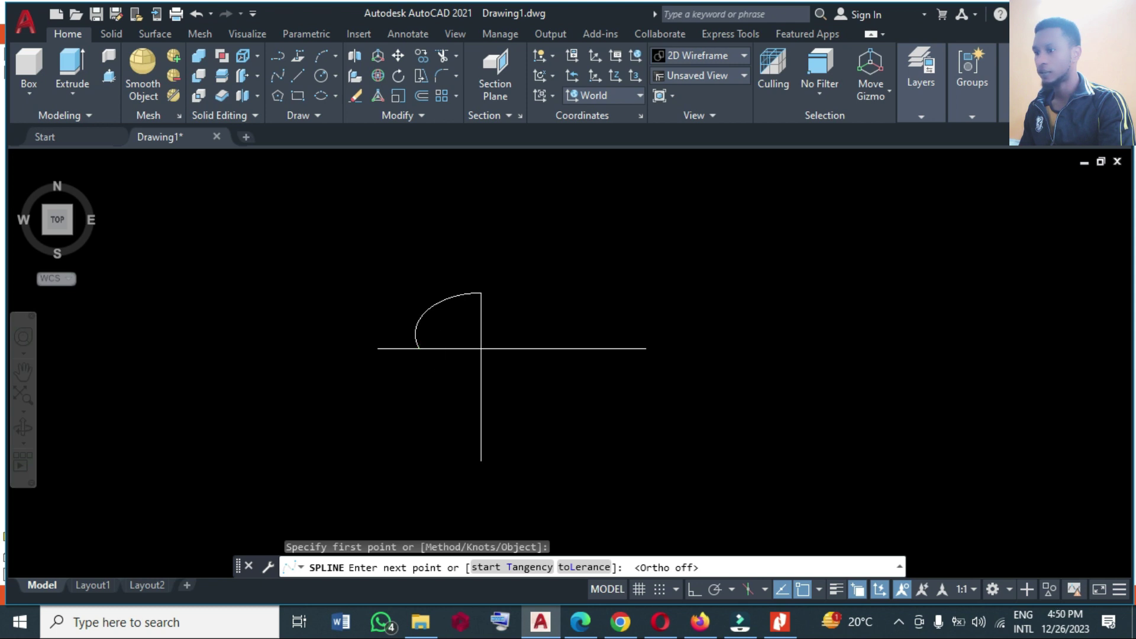
scroll(443, 361, "up", 2)
left_click(443, 362)
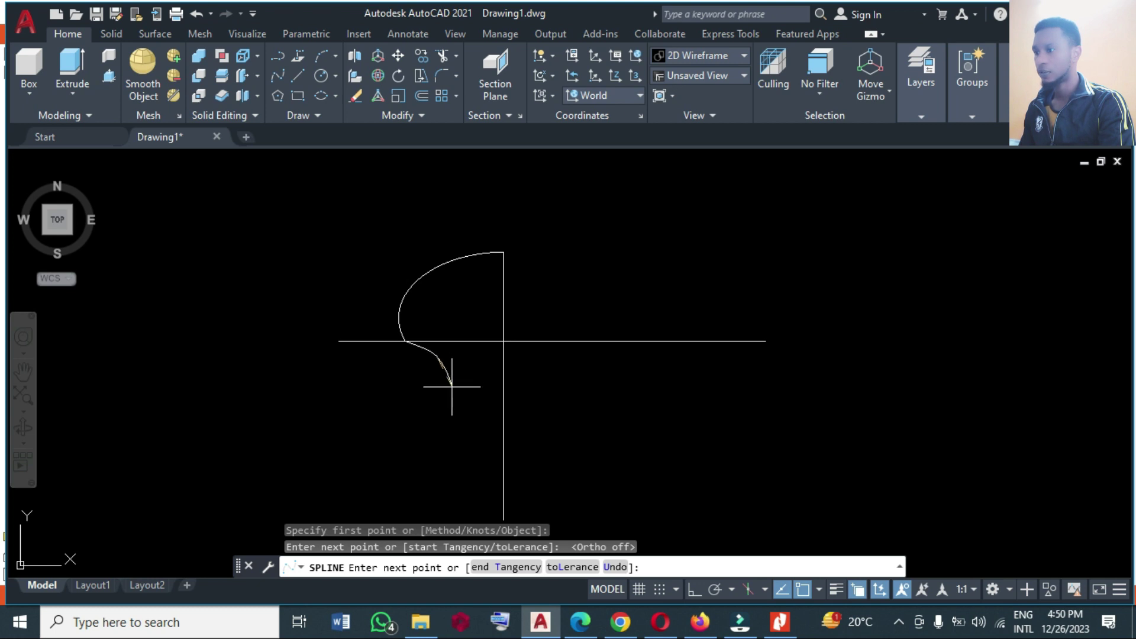
left_click(452, 388)
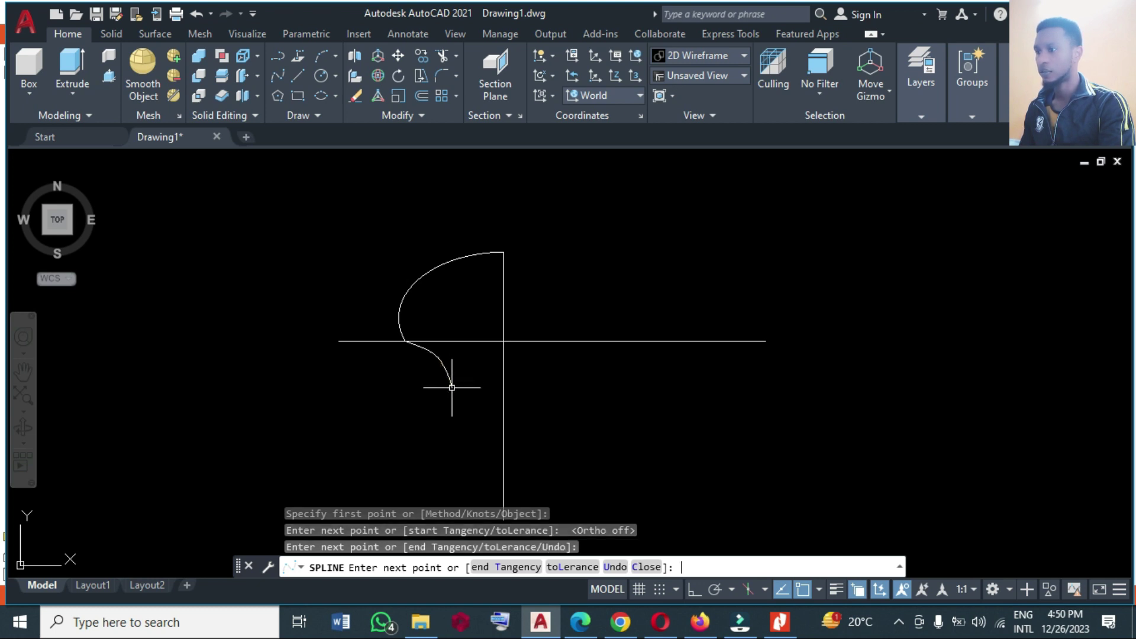
key("Return")
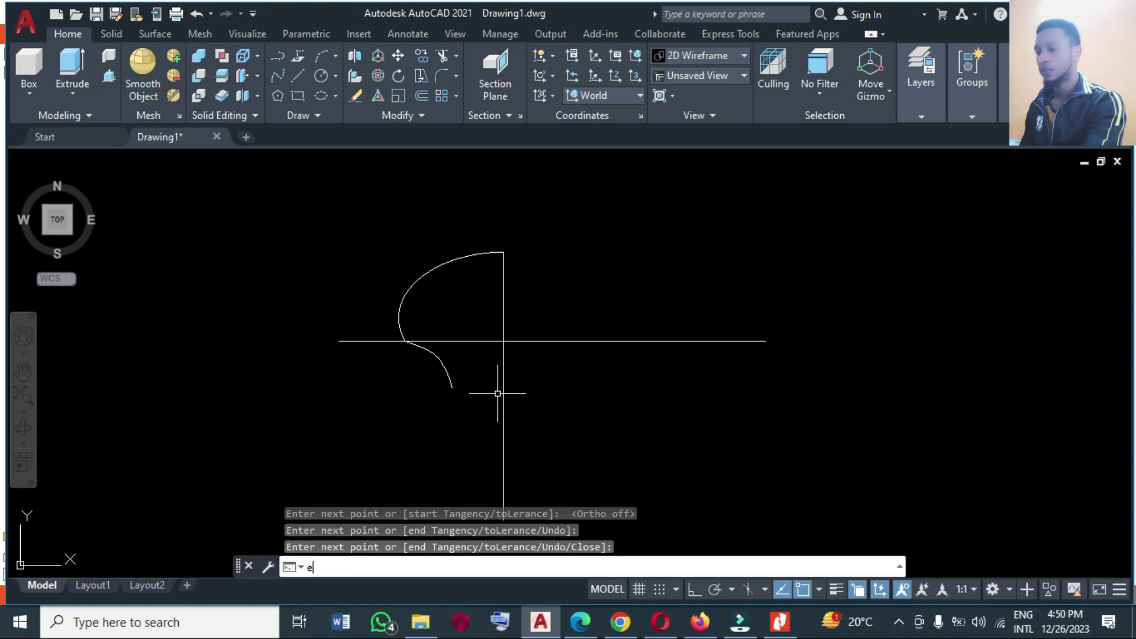
Step: Erase the horizontal line crossing the arc with the E command
type("e")
key("Return")
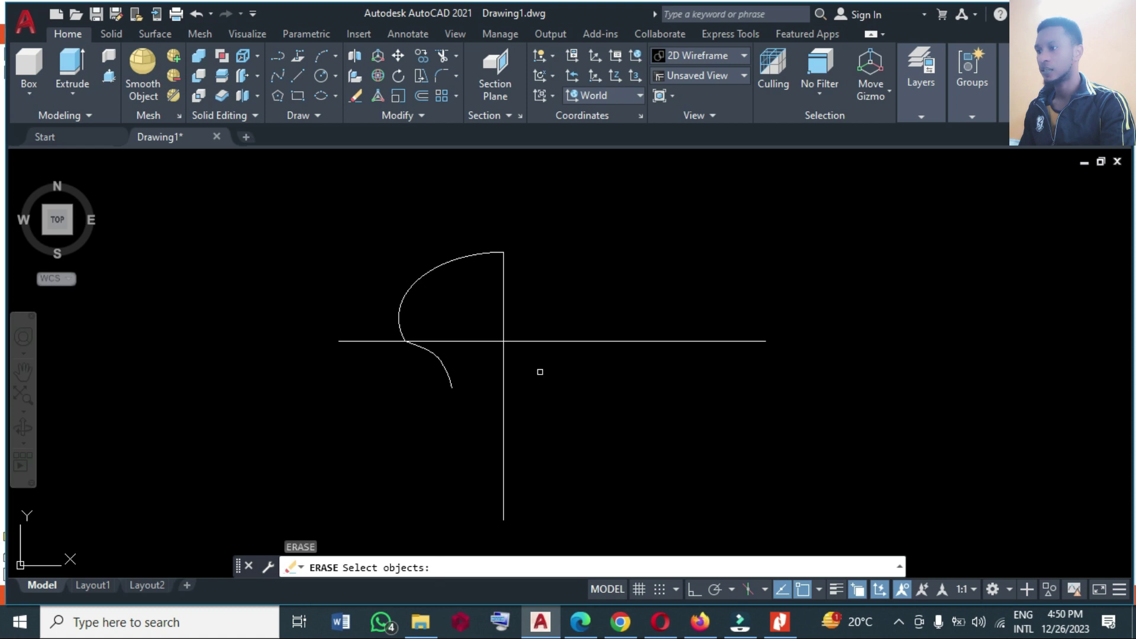
left_click(545, 343)
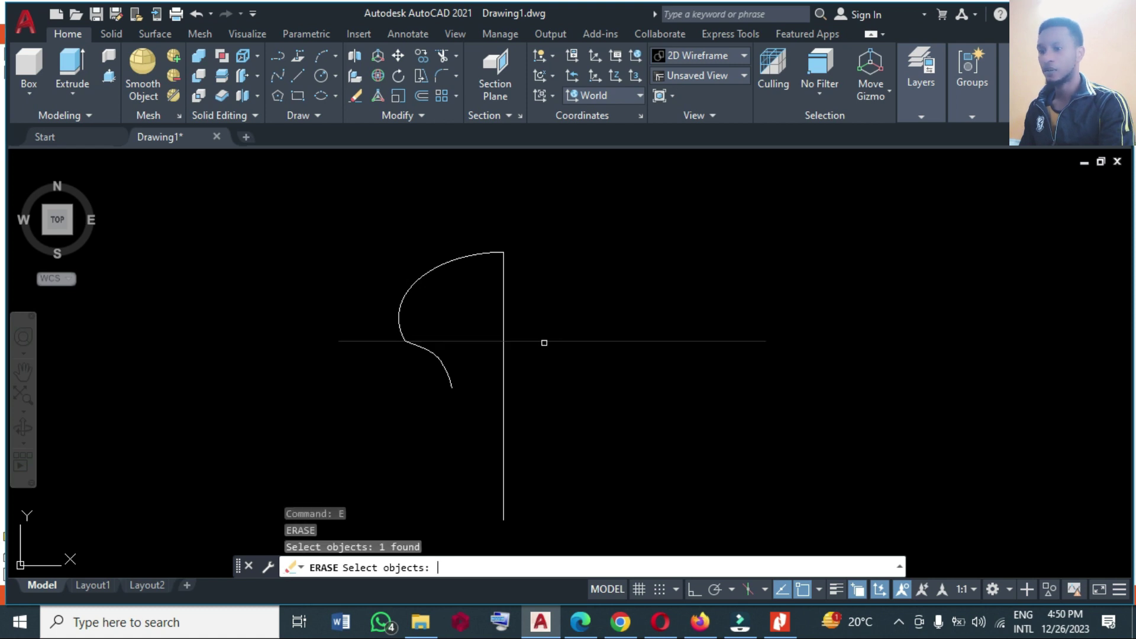
key("Return")
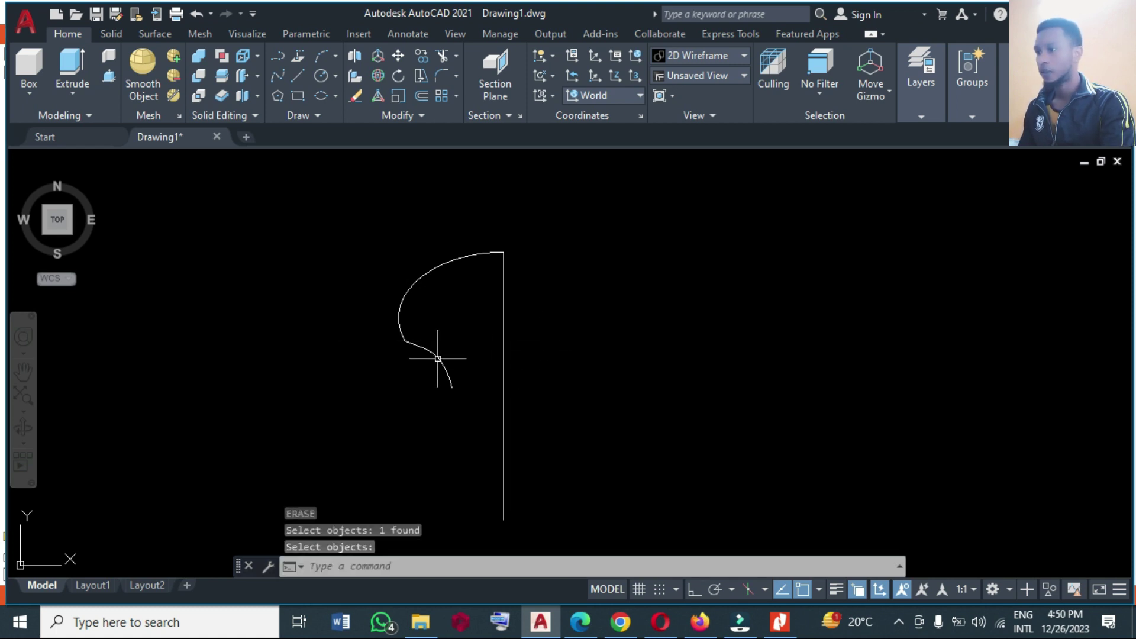
left_click(368, 237)
type("j")
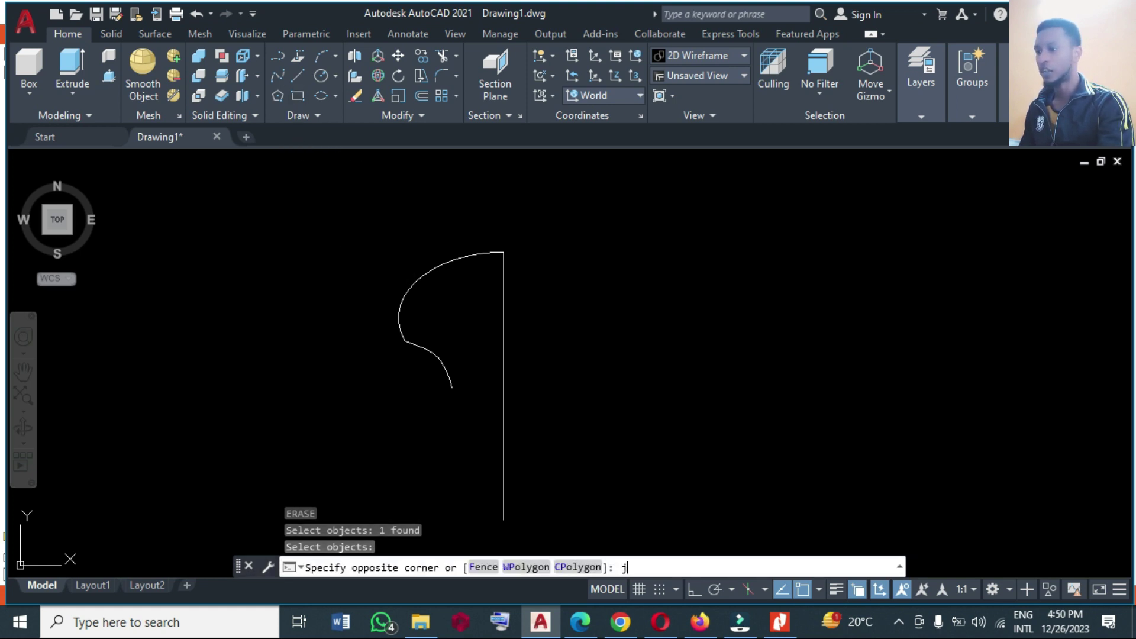
key("Return")
Step: Window-select the arc and spline and join them into a single spline
left_click(365, 226)
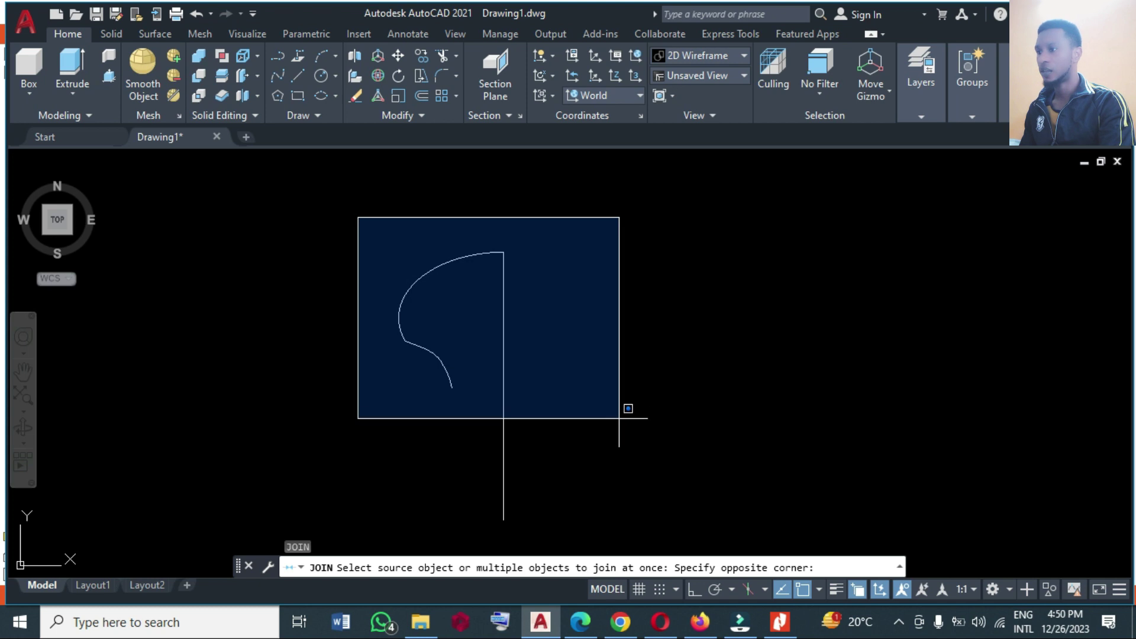
left_click(620, 418)
key("Return")
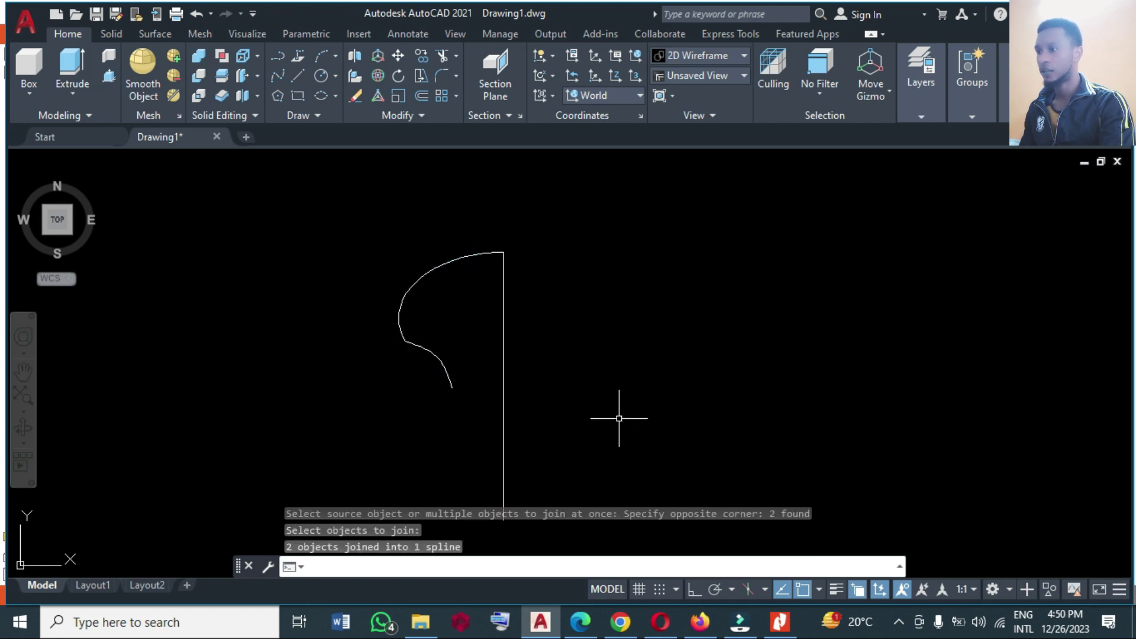
left_click(400, 311)
mouse_move(405, 342)
scroll(406, 343, "up", 3)
scroll(406, 355, "down", 2)
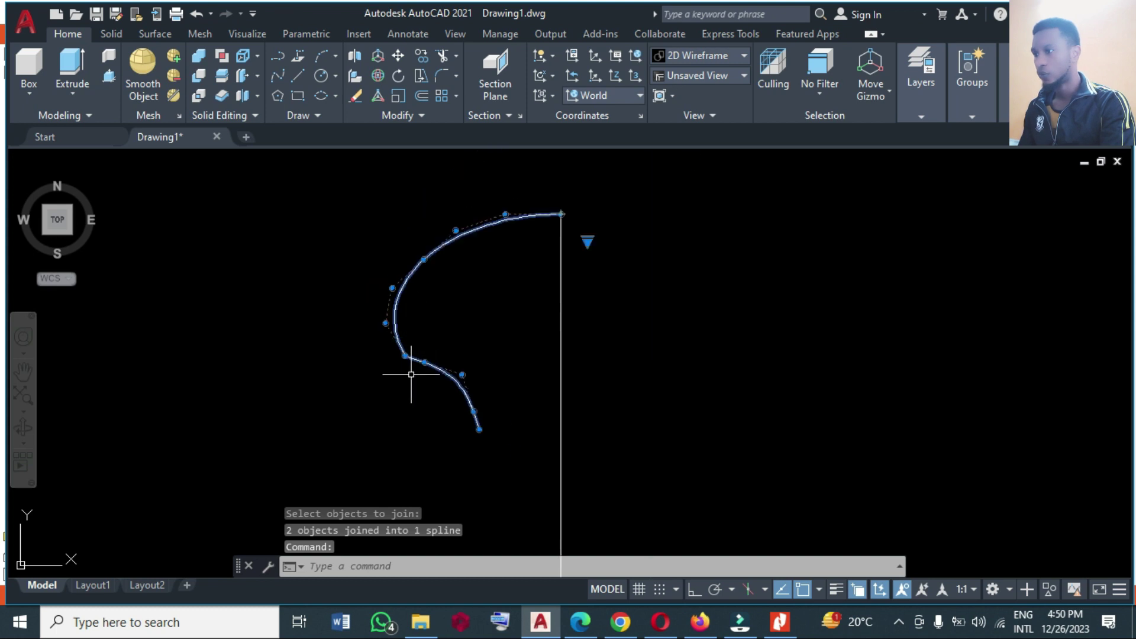
Step: Turn Osnap off and move a lower spline vertex, undoing the first bad move
left_click(405, 356)
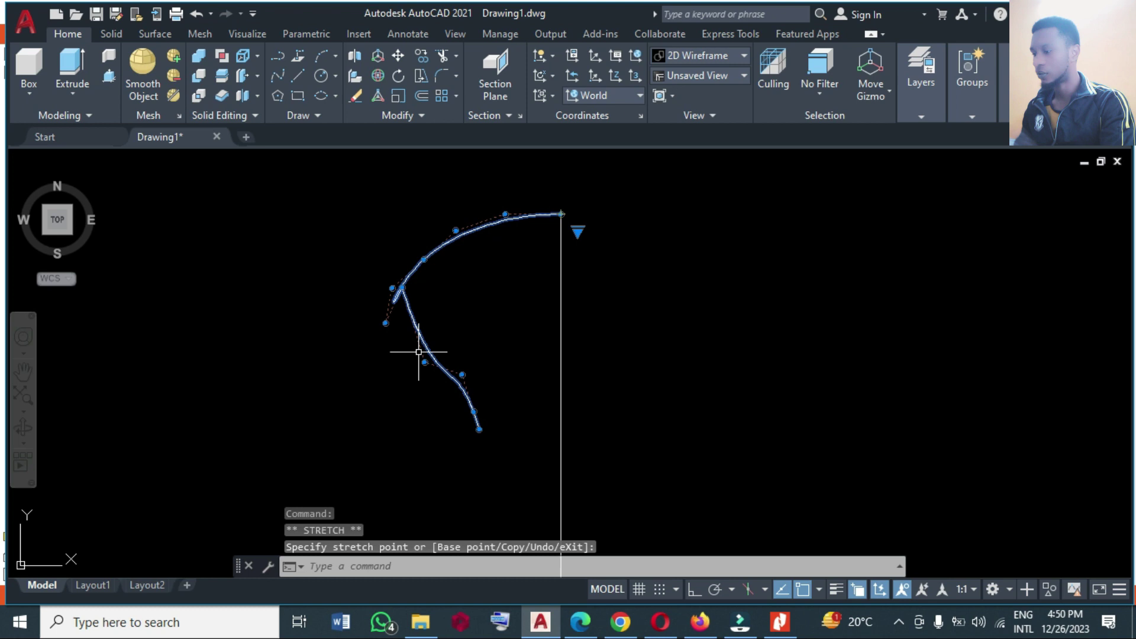
key("ctrl+z")
key("Escape")
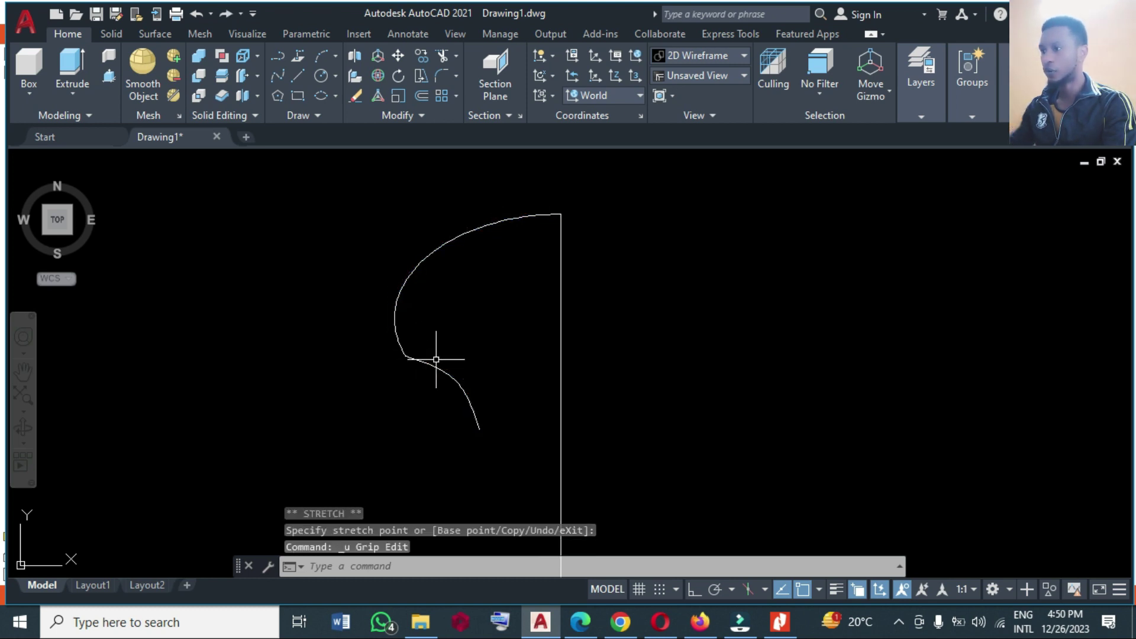
left_click(802, 590)
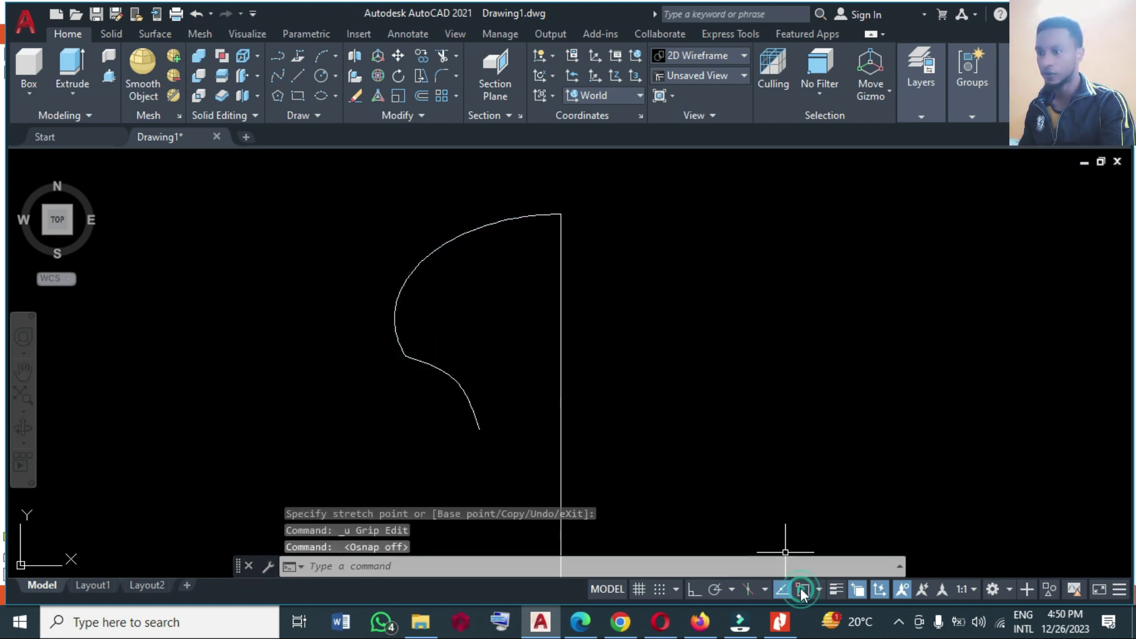
left_click(413, 263)
left_click(405, 356)
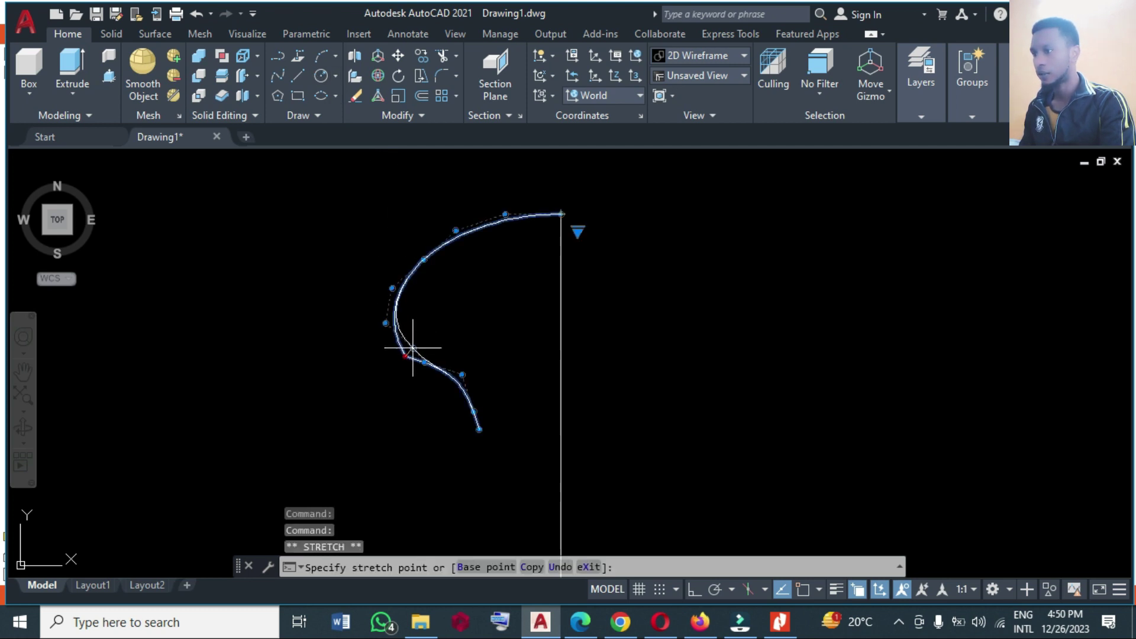
left_click(417, 351)
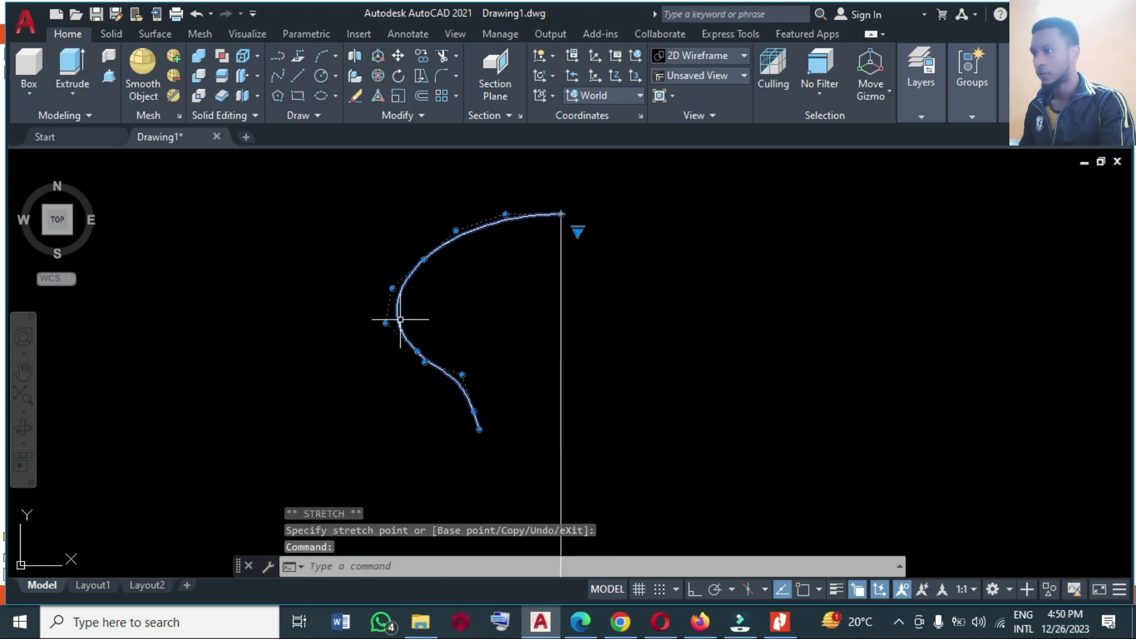
Step: Drag the spline's left vertex further right to smooth the bend
left_click(401, 316)
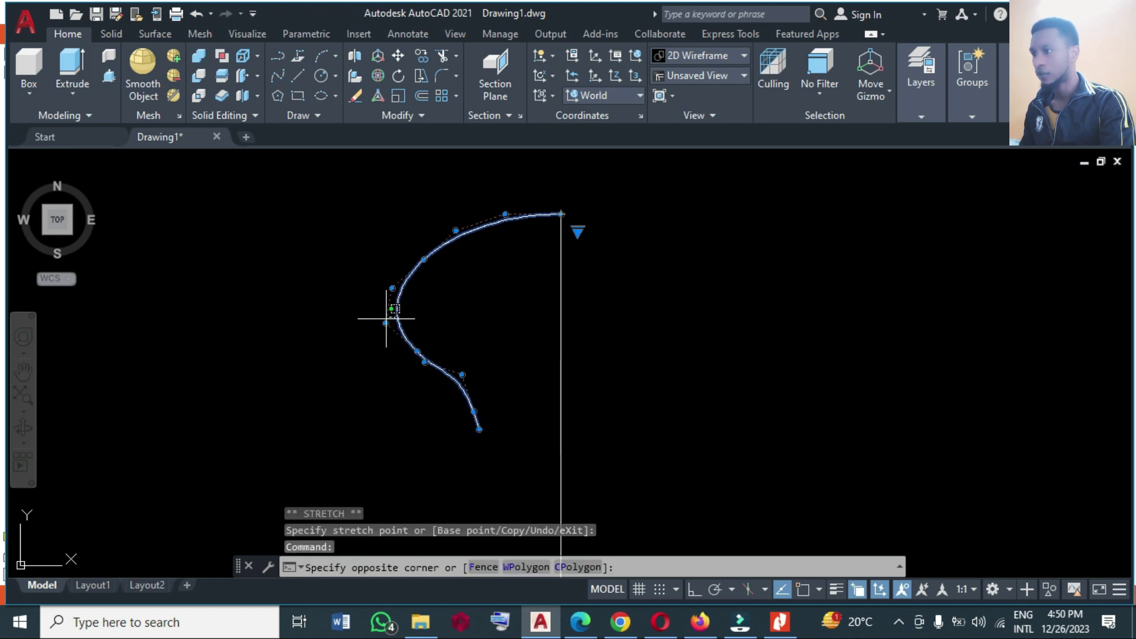
left_click(388, 322)
left_click(385, 322)
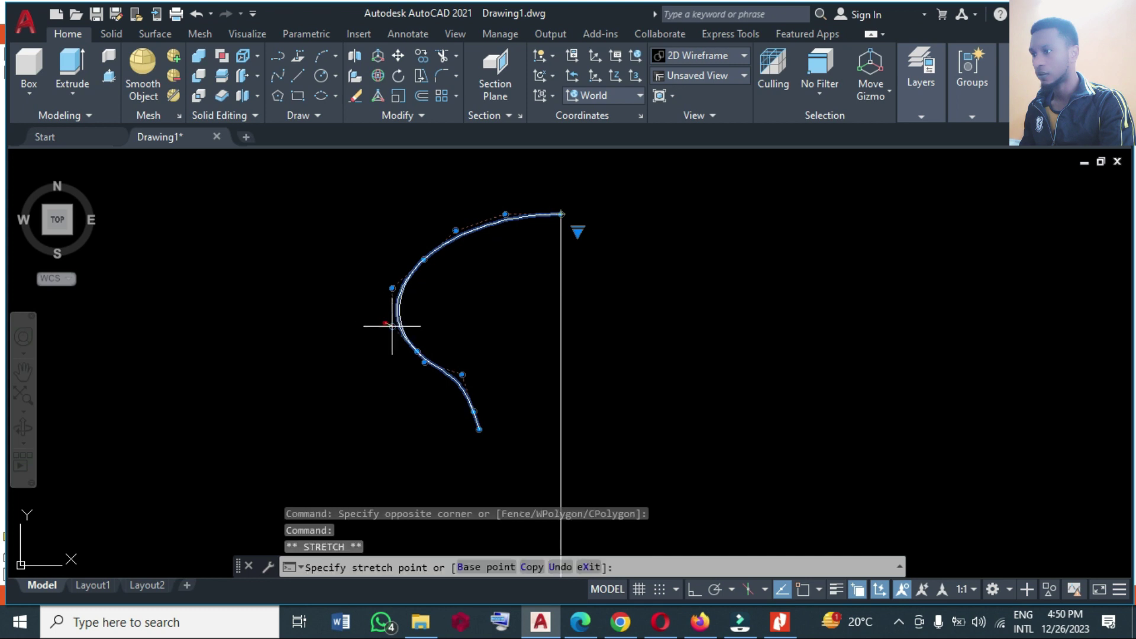
left_click(405, 326)
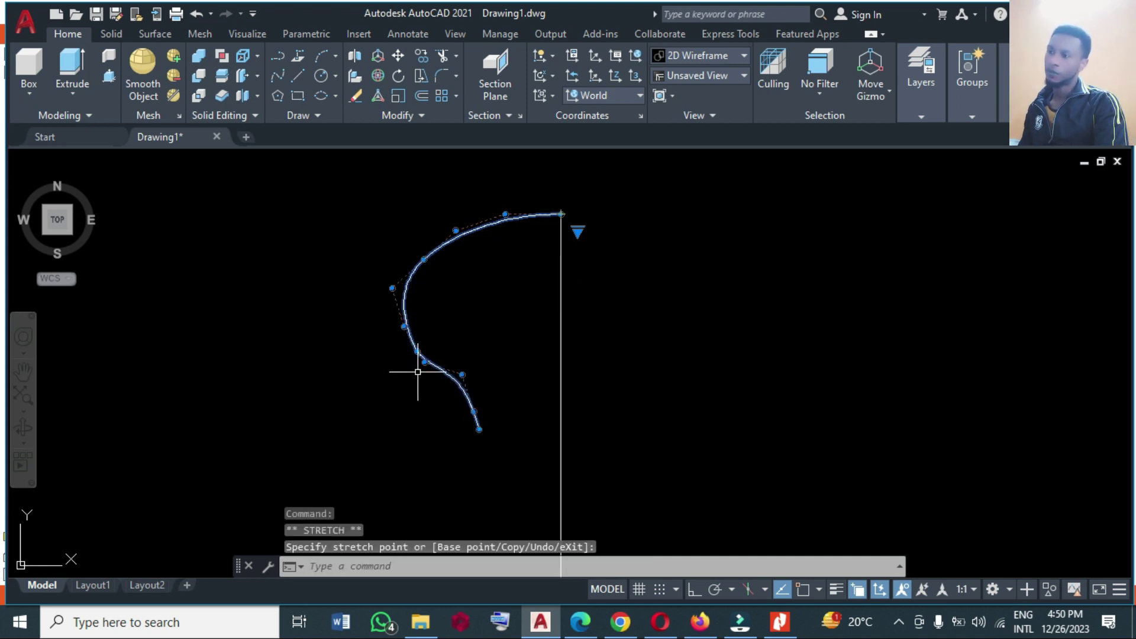
key("Escape")
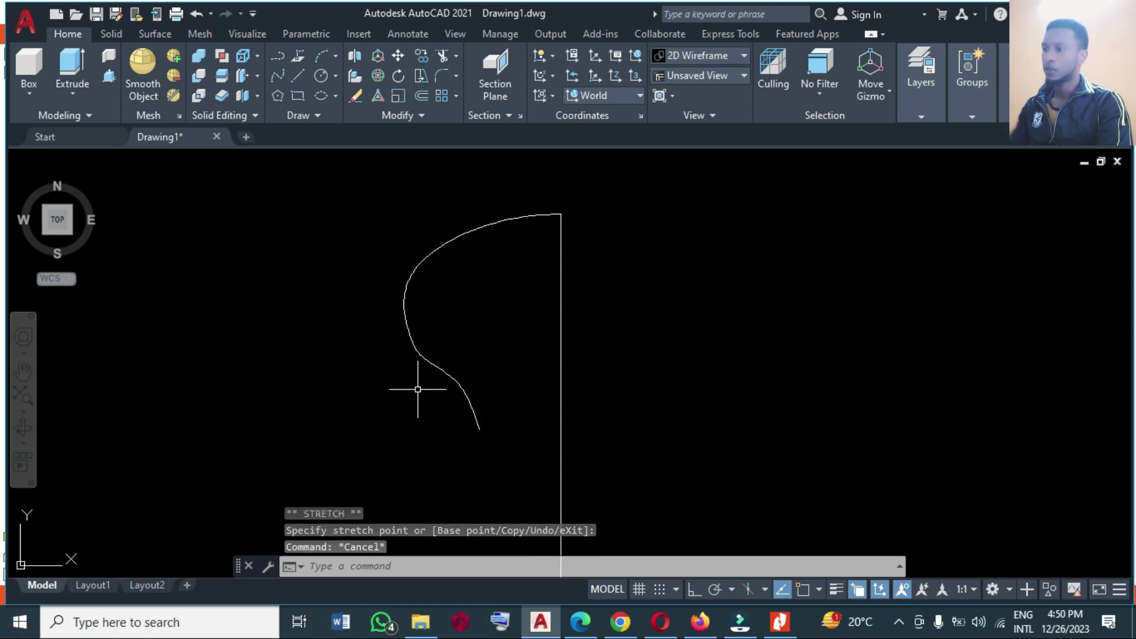
Step: Try the Remove Vertex option on the spline, then cancel it
left_click(418, 358)
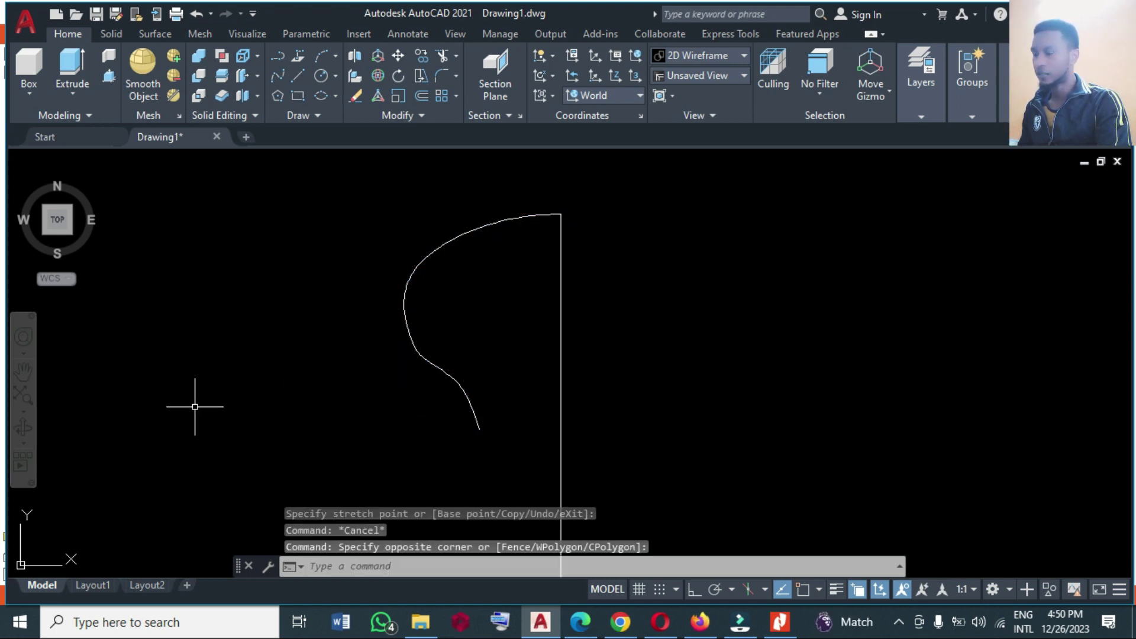
scroll(423, 355, "up", 3)
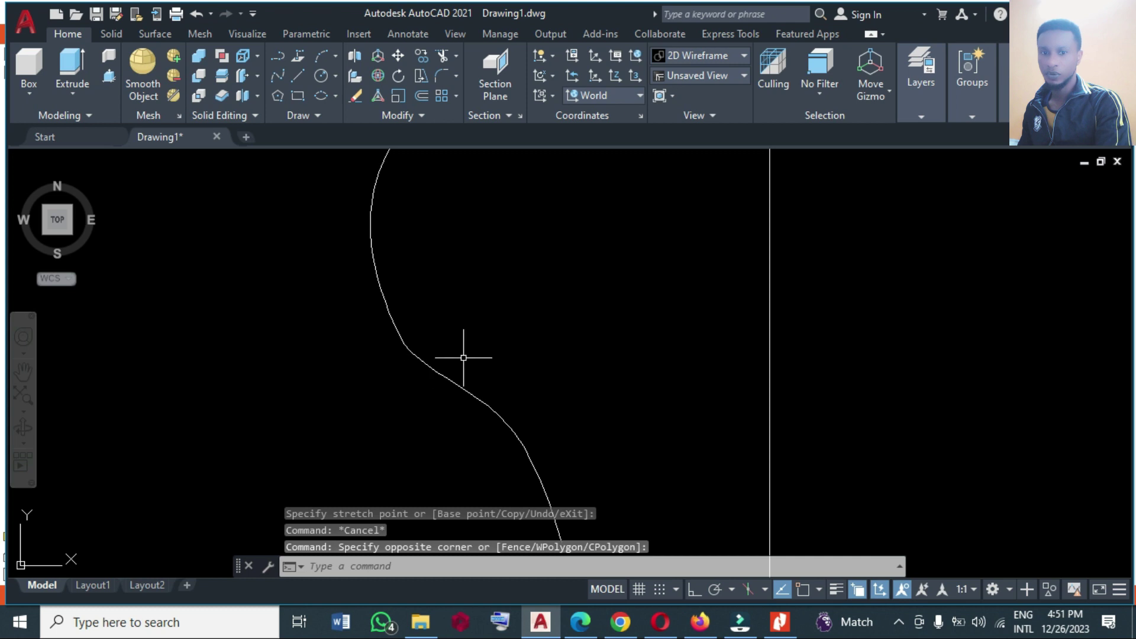
left_click(402, 343)
mouse_move(404, 344)
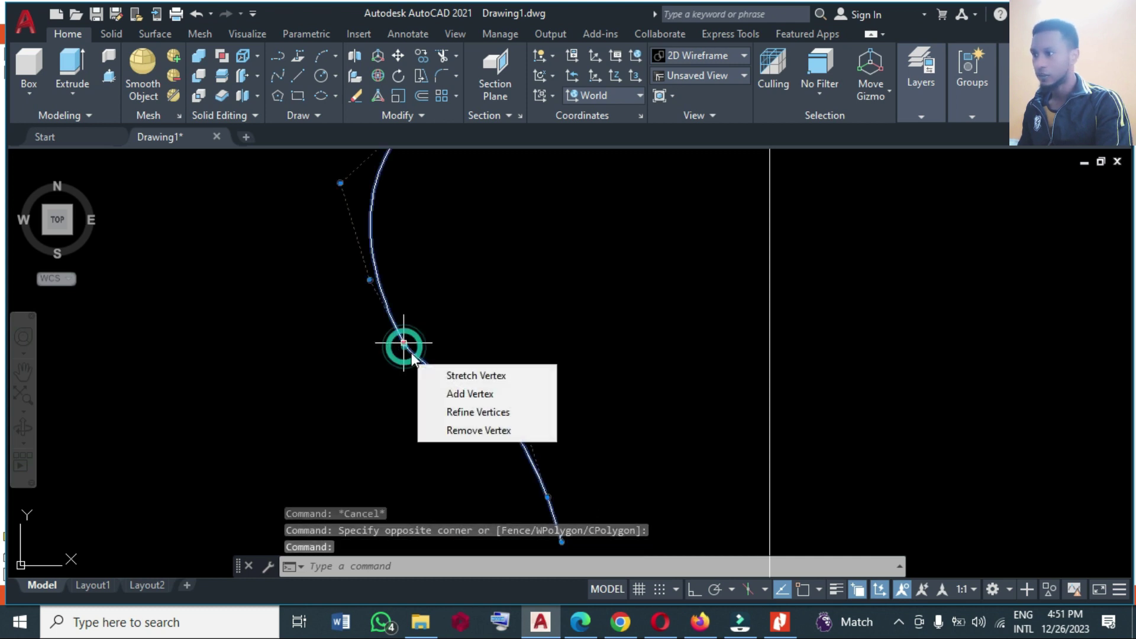
left_click(457, 430)
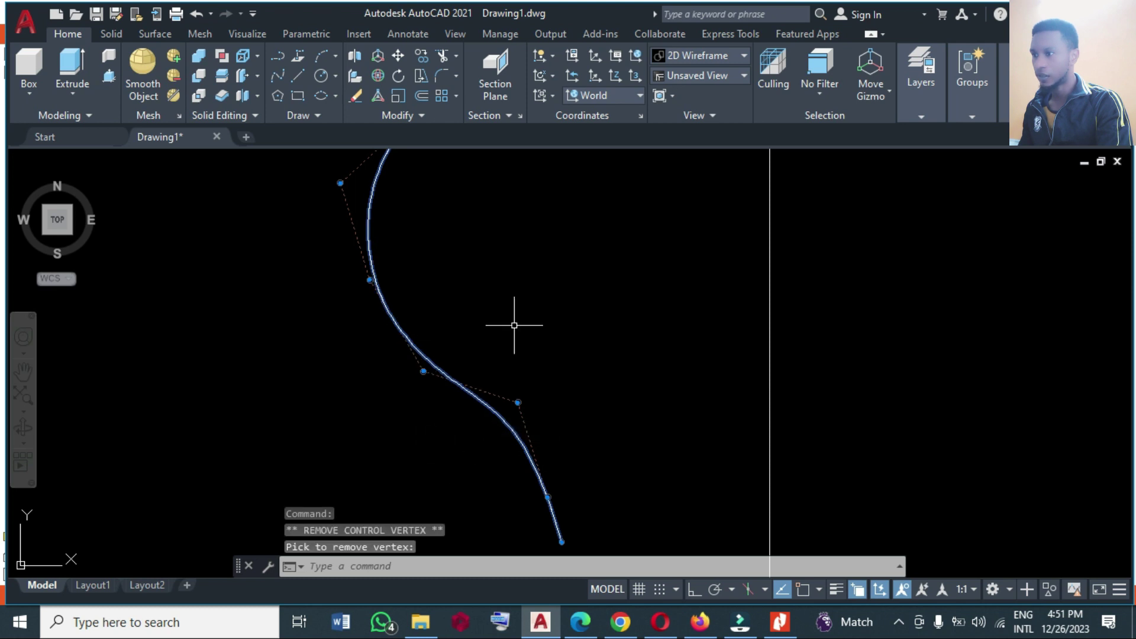
scroll(514, 325, "down", 2)
scroll(369, 374, "down", 2)
scroll(369, 373, "down", 2)
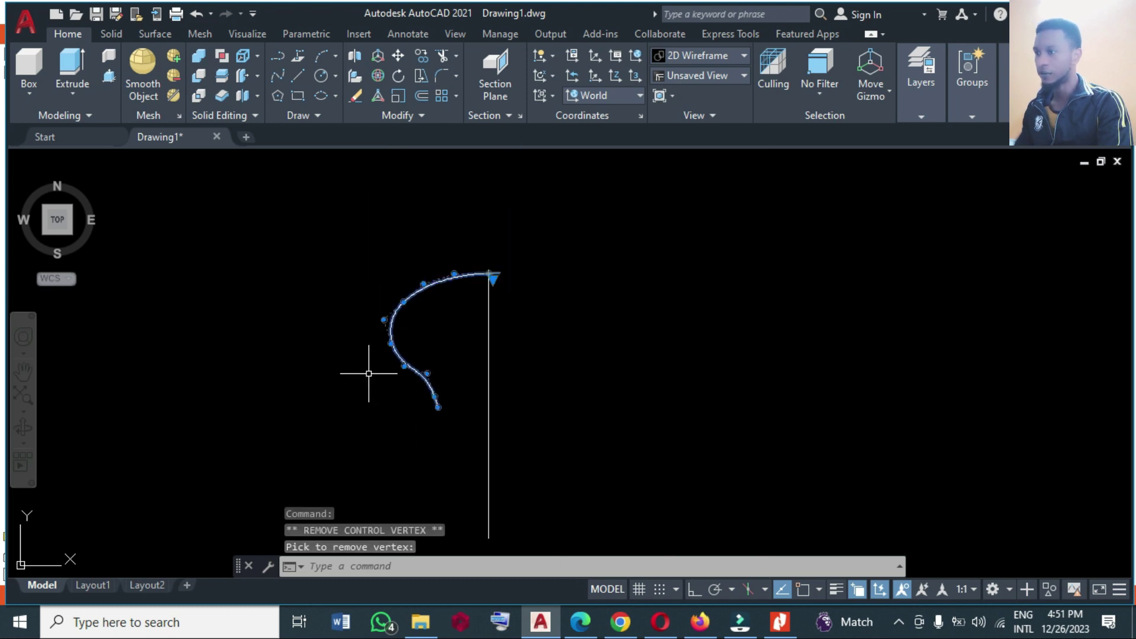
key("Escape")
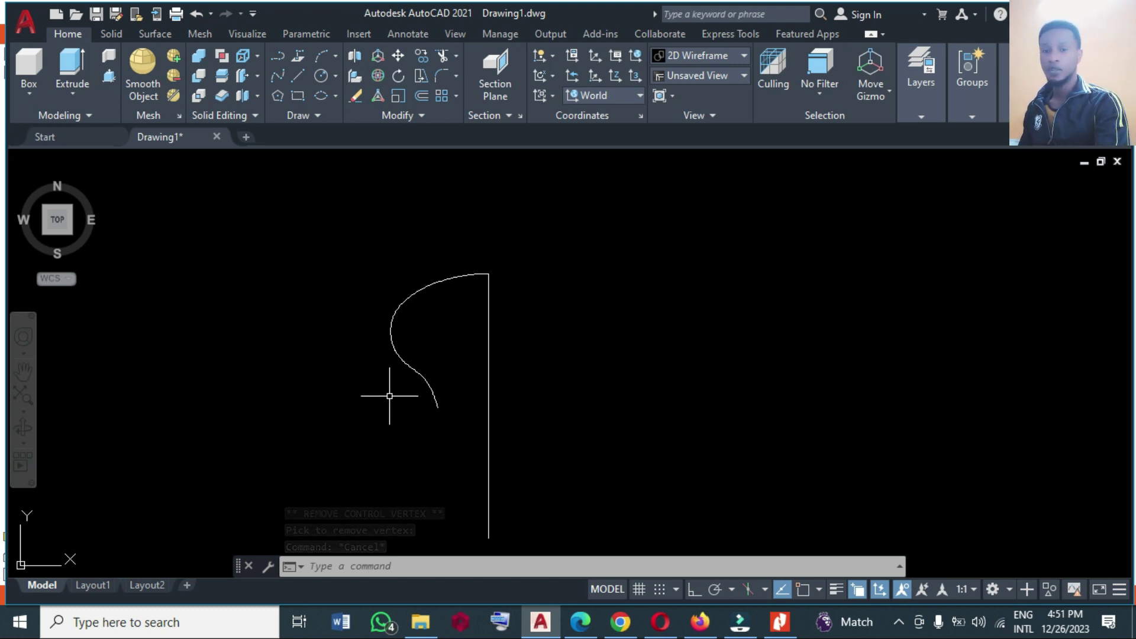
type("mi")
key("Return")
Step: Mirror the curve across the vertical line with Osnap on, keeping the source
left_click(428, 374)
left_click(369, 354)
key("Return")
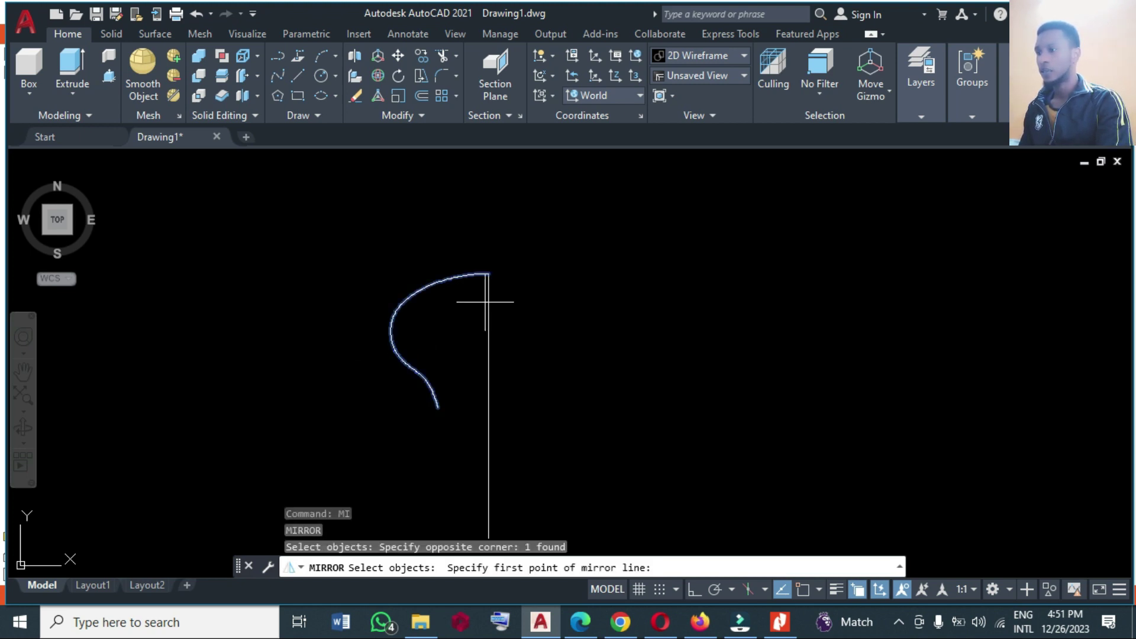
left_click(803, 589)
left_click(488, 274)
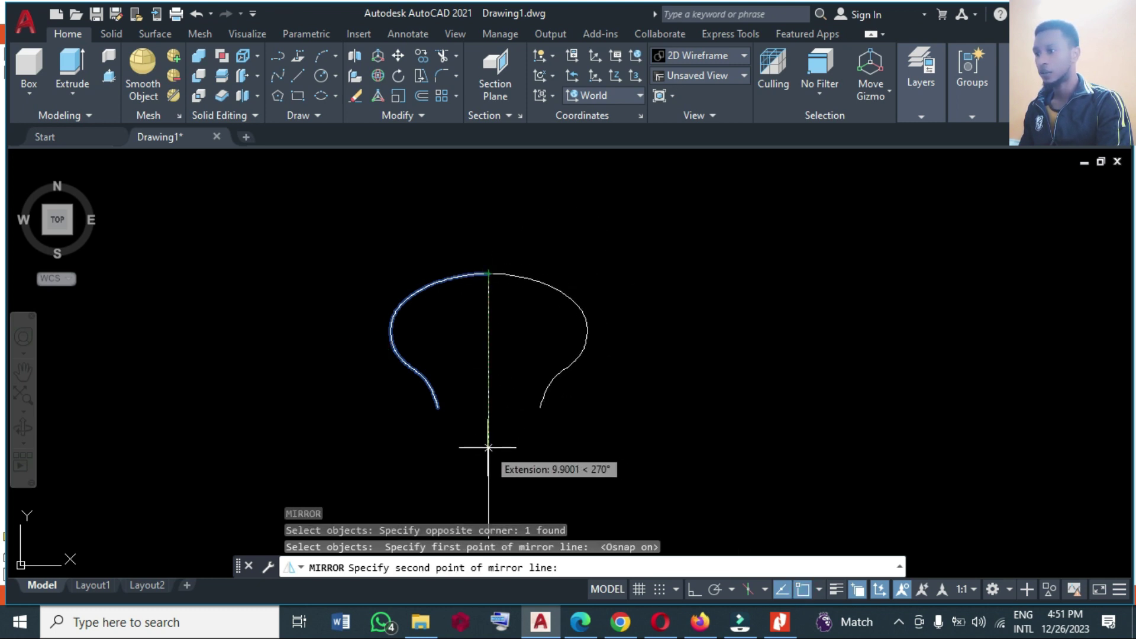
scroll(488, 448, "down", 2)
left_click(489, 503)
key("Return")
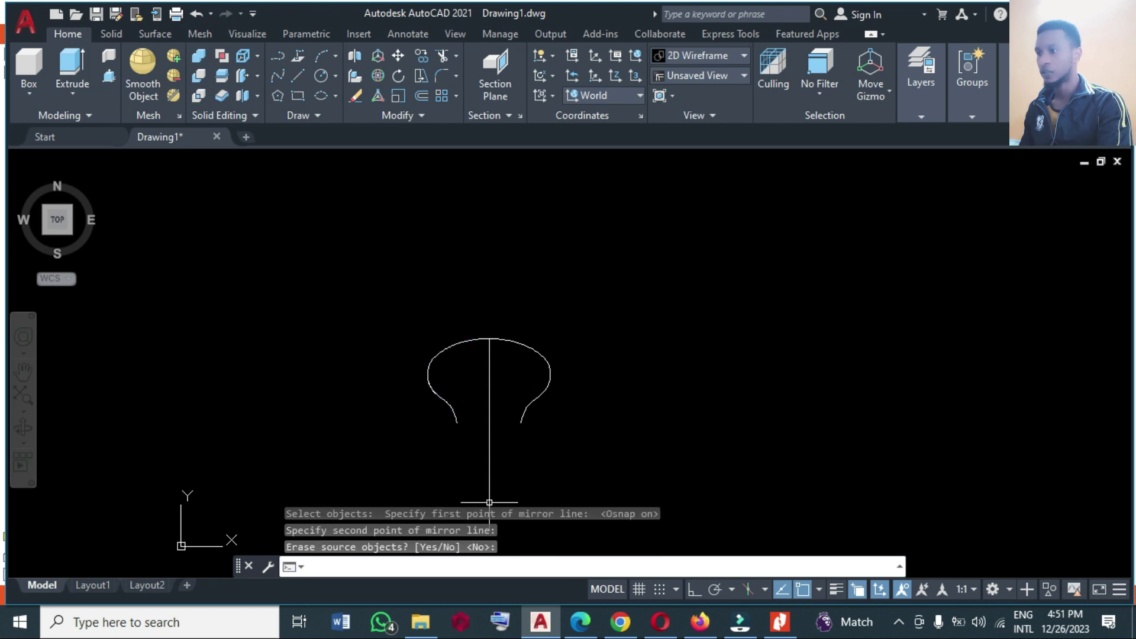
scroll(489, 425, "up", 2)
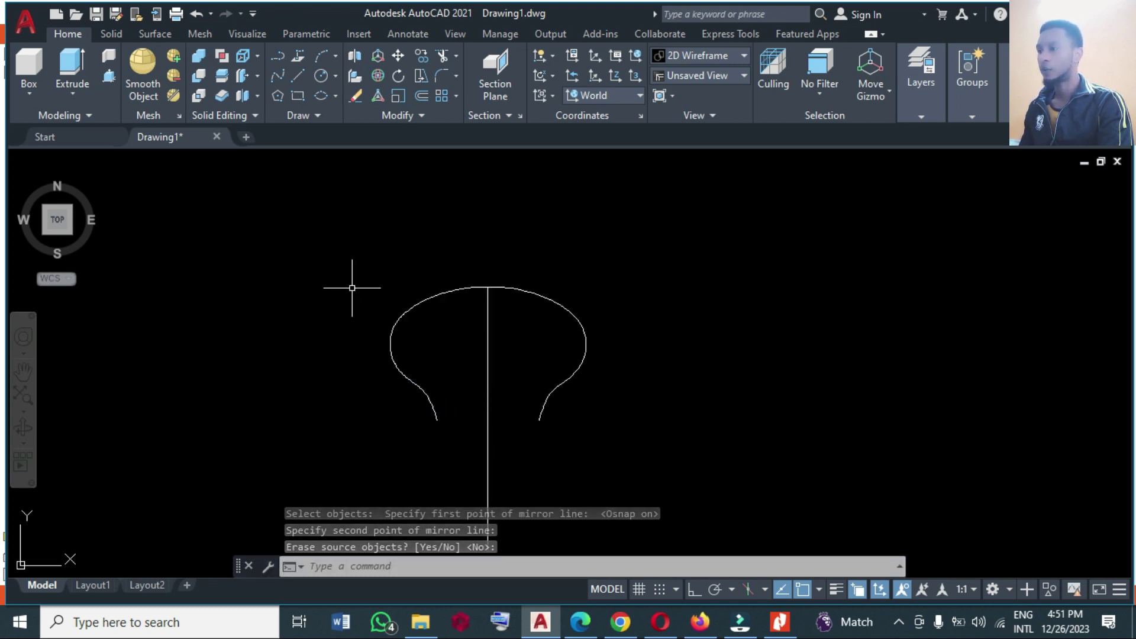
Step: Join the original and mirrored halves into one symmetric spline
type("j")
key("Return")
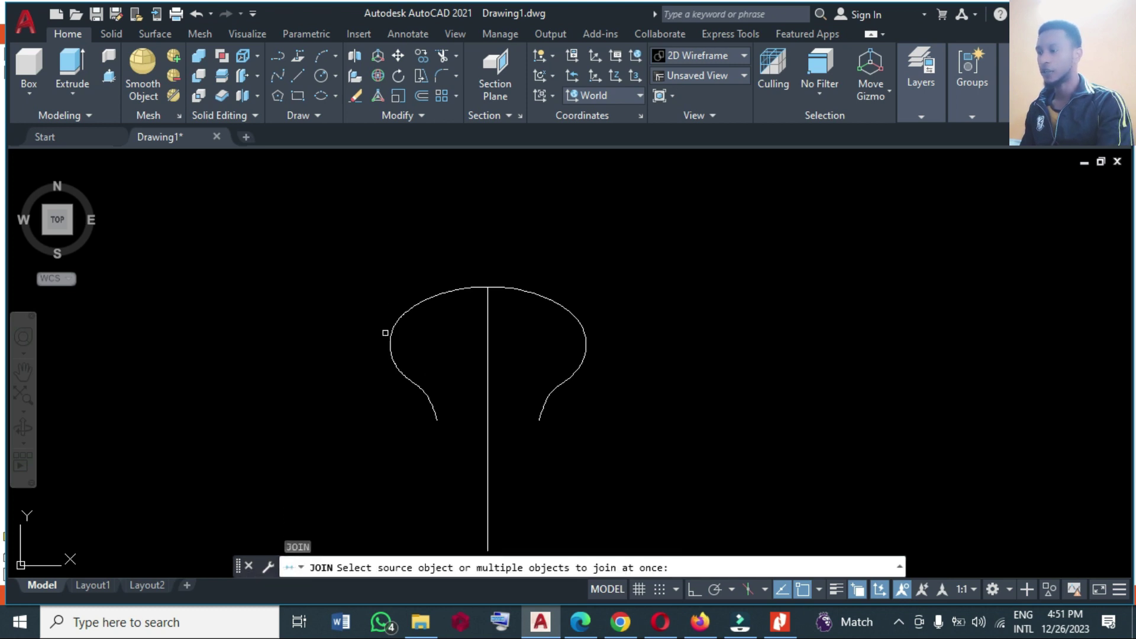
left_click(377, 258)
left_click(660, 442)
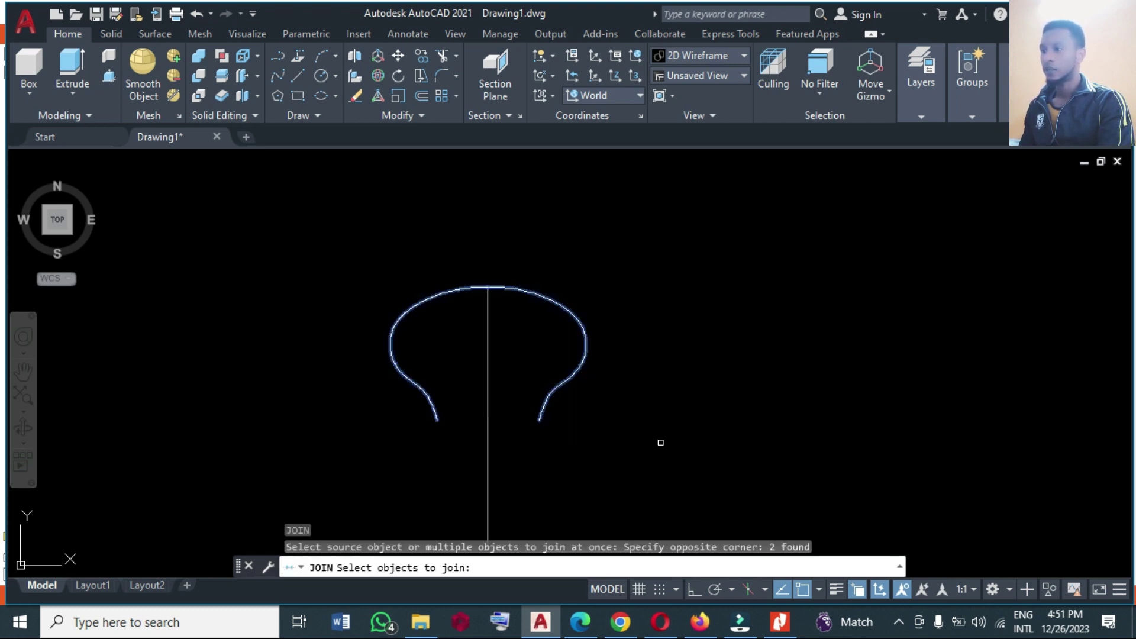
key("Return")
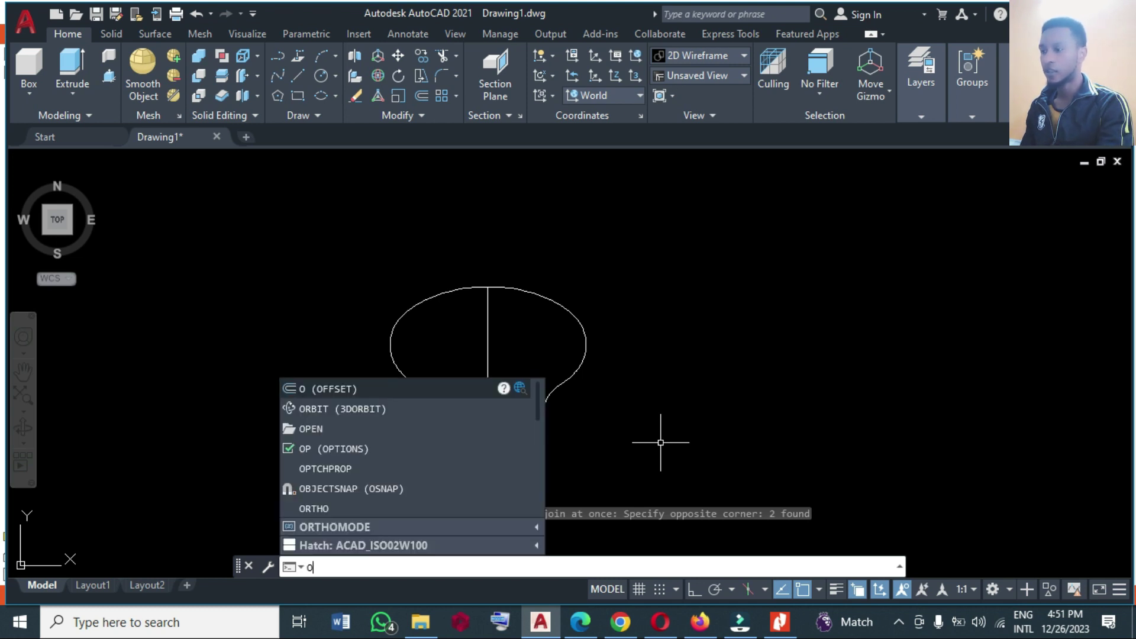
Step: Offset the tire-profile curve with the Through option to a point just outside it
key("Return")
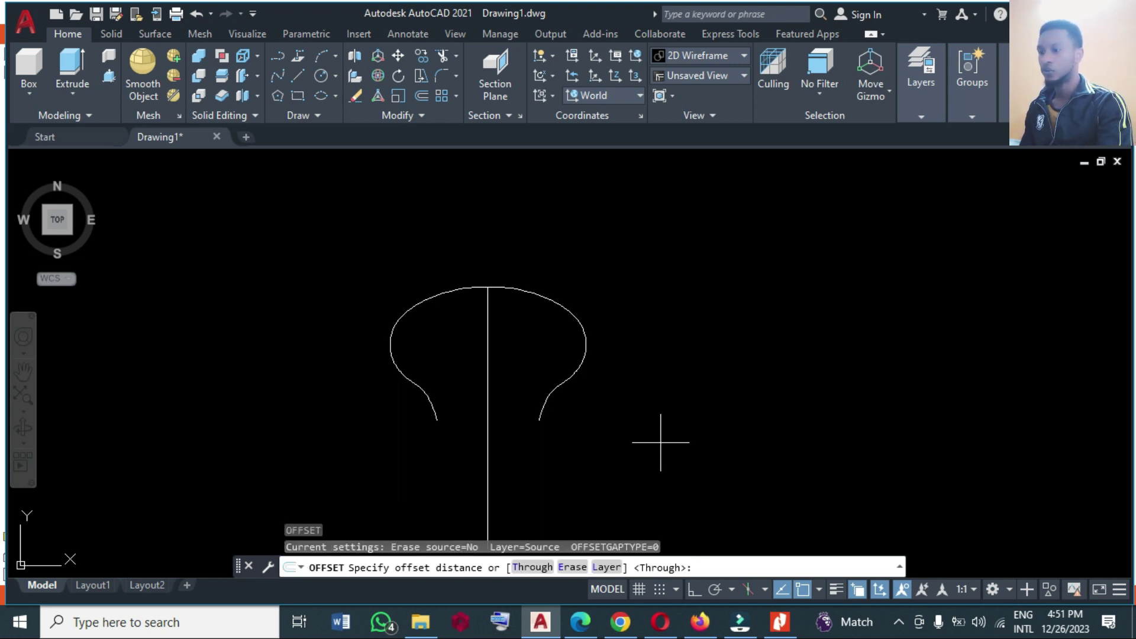
left_click(536, 568)
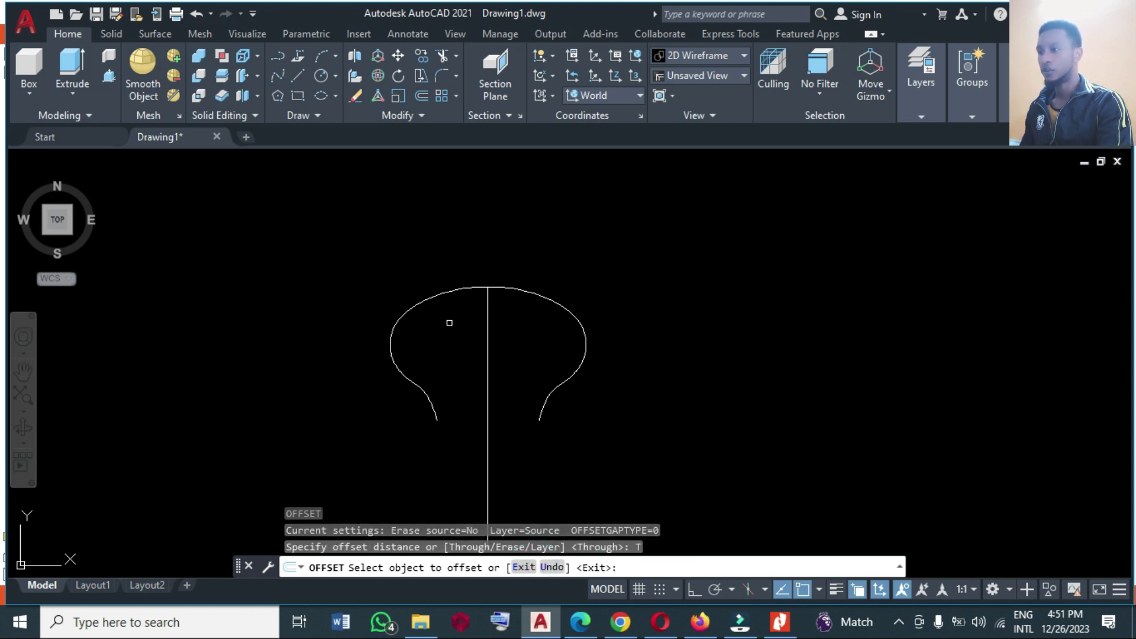
left_click(482, 287)
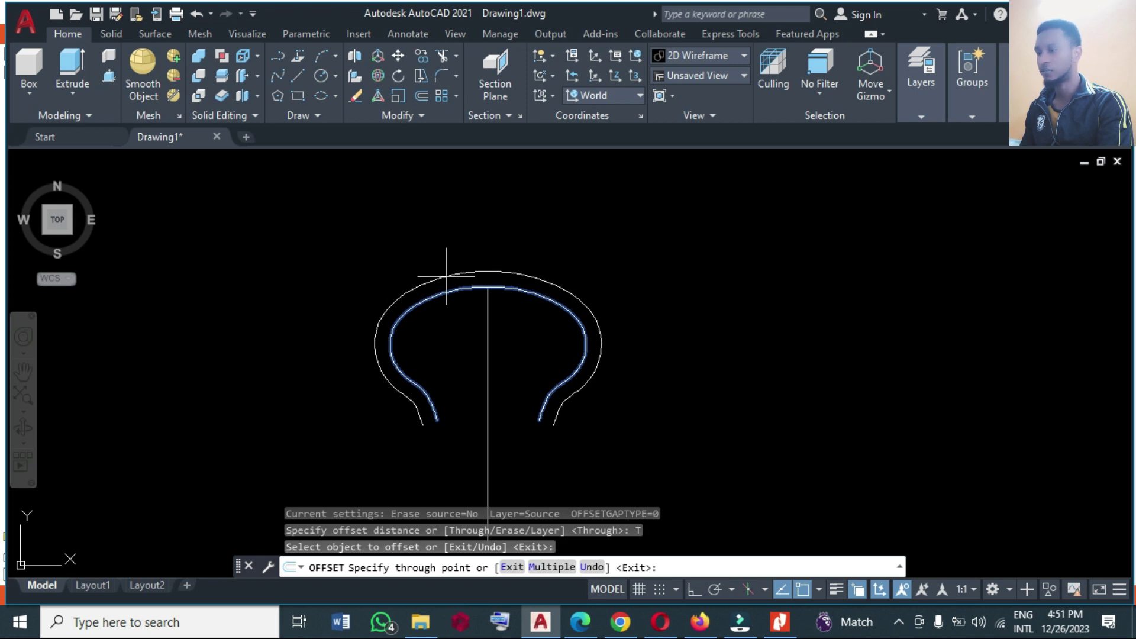
left_click(446, 277)
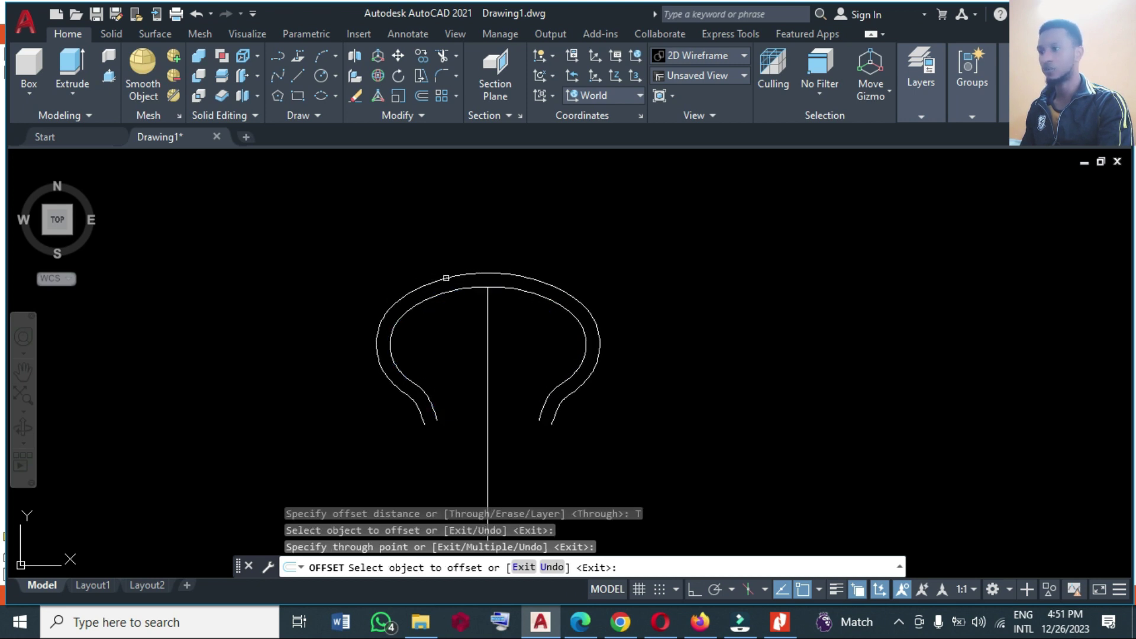
scroll(542, 353, "down", 2)
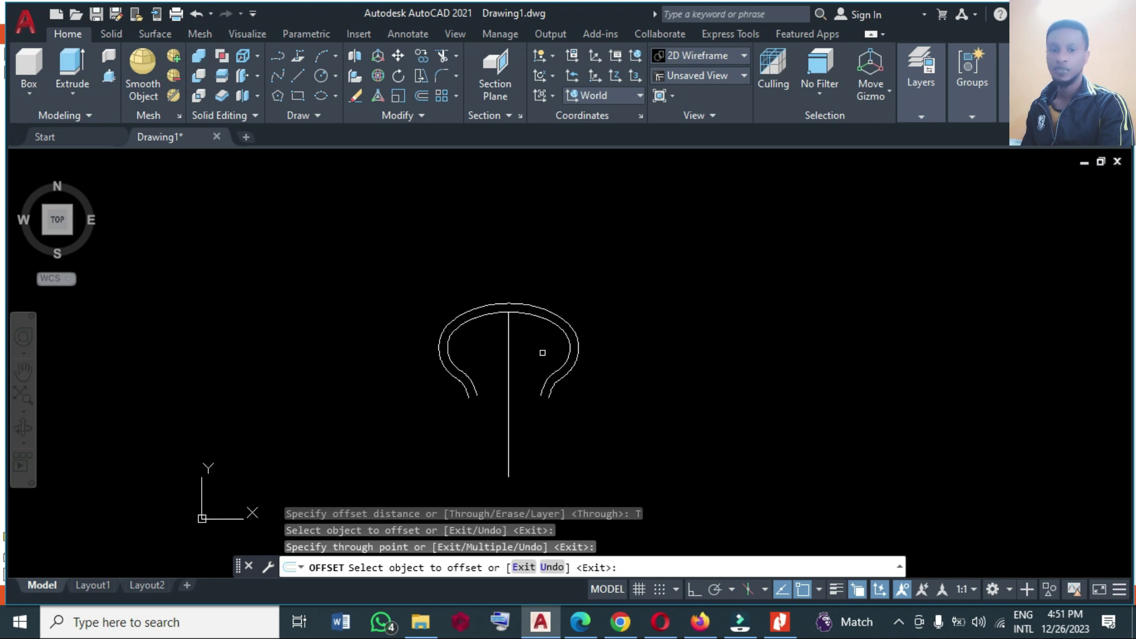
key("Return")
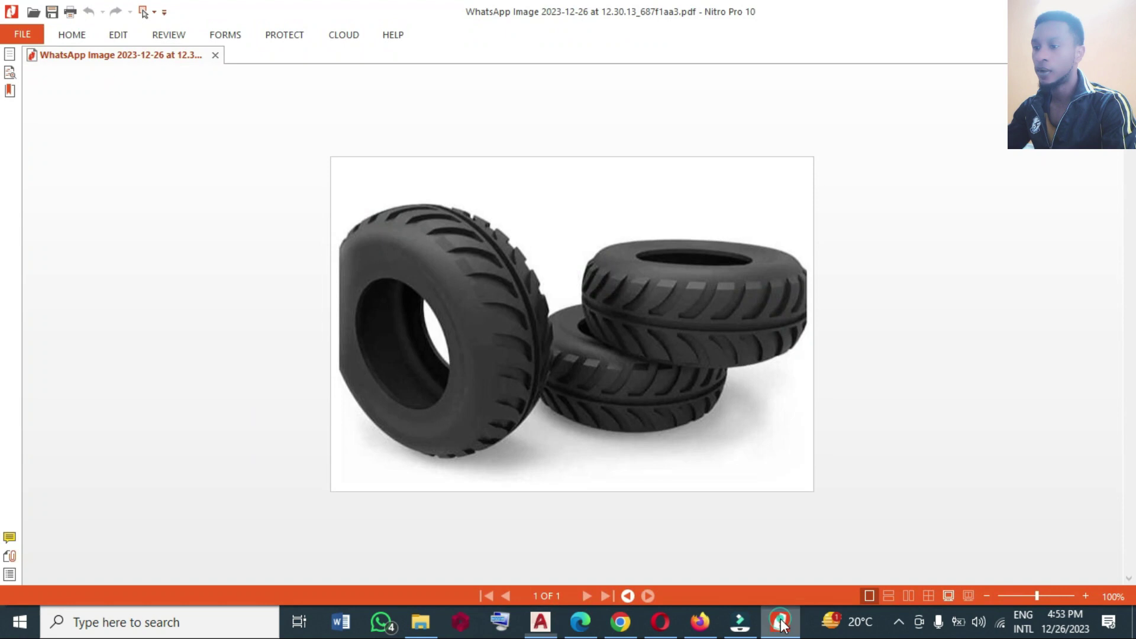
left_click(780, 622)
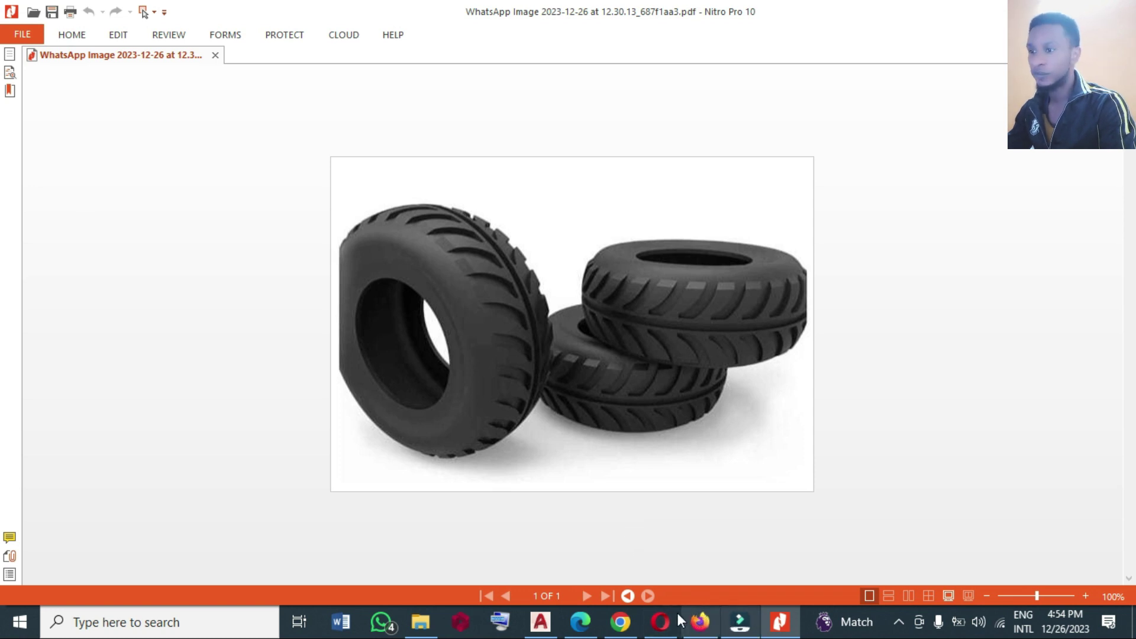
left_click(541, 621)
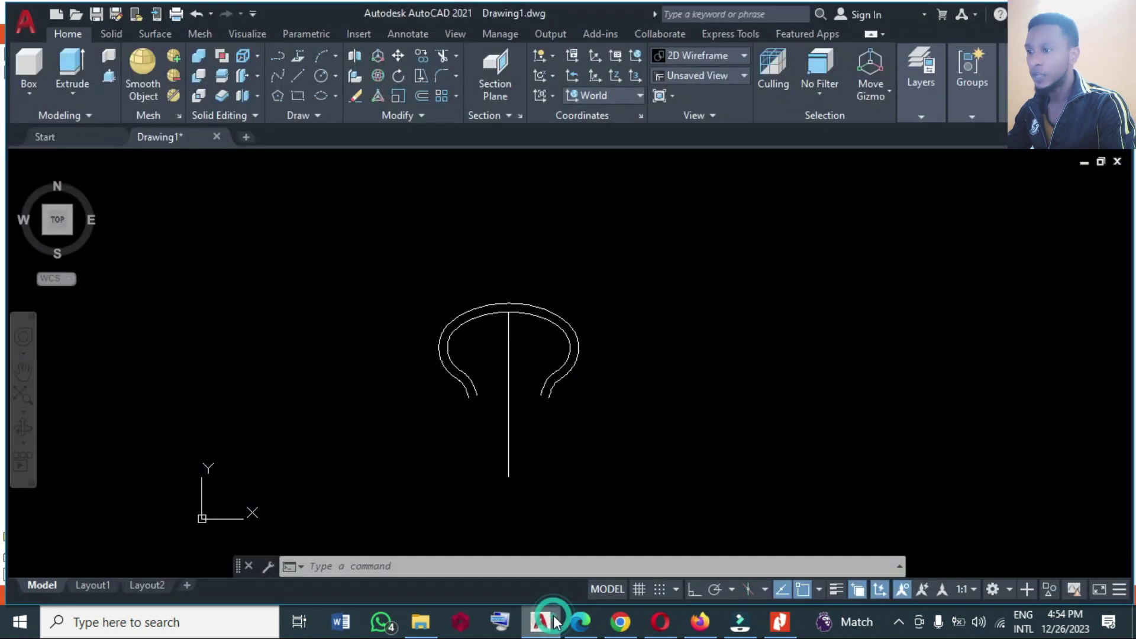
Step: Cap the open lower ends of the left and right profile curves with short snapped lines
scroll(489, 314, "up", 2)
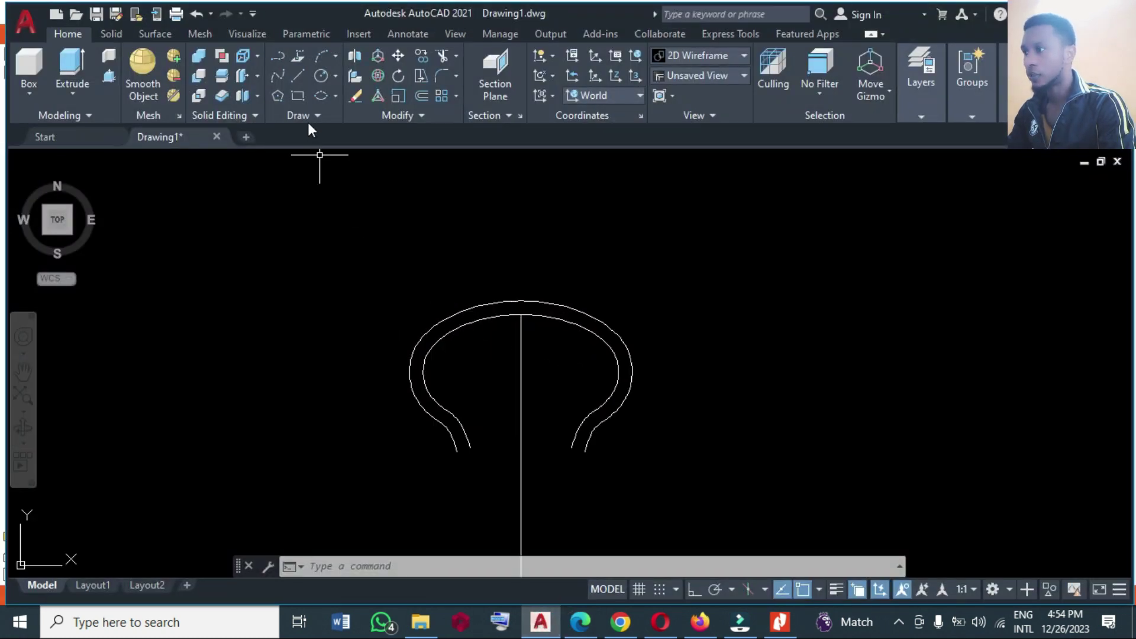
left_click(300, 80)
left_click(457, 450)
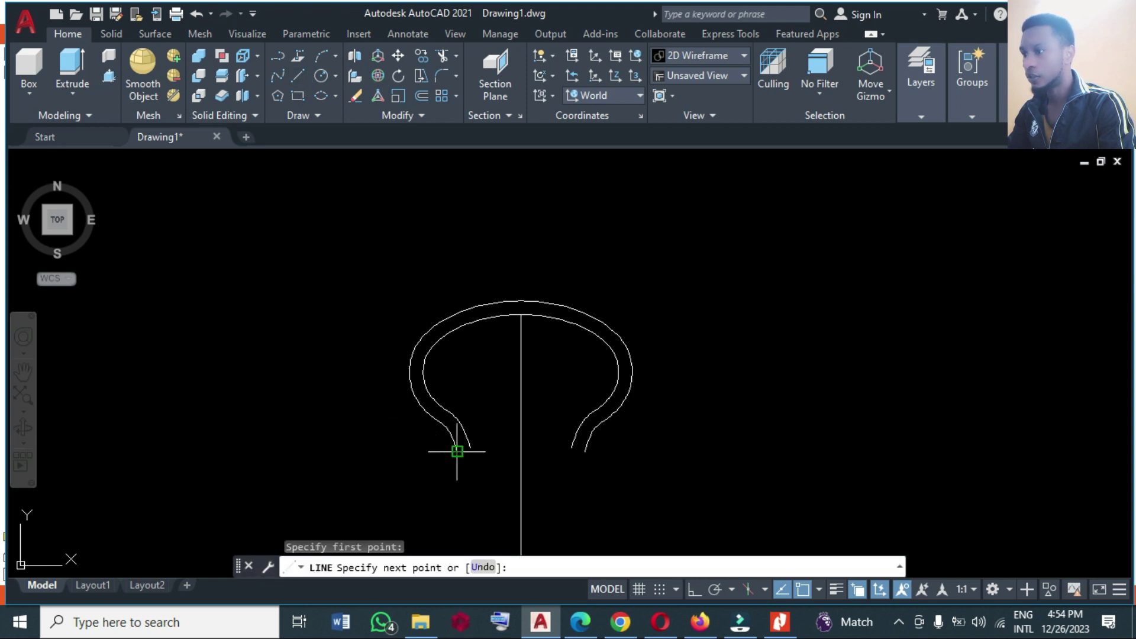
left_click(470, 448)
key("Return")
key("Return")
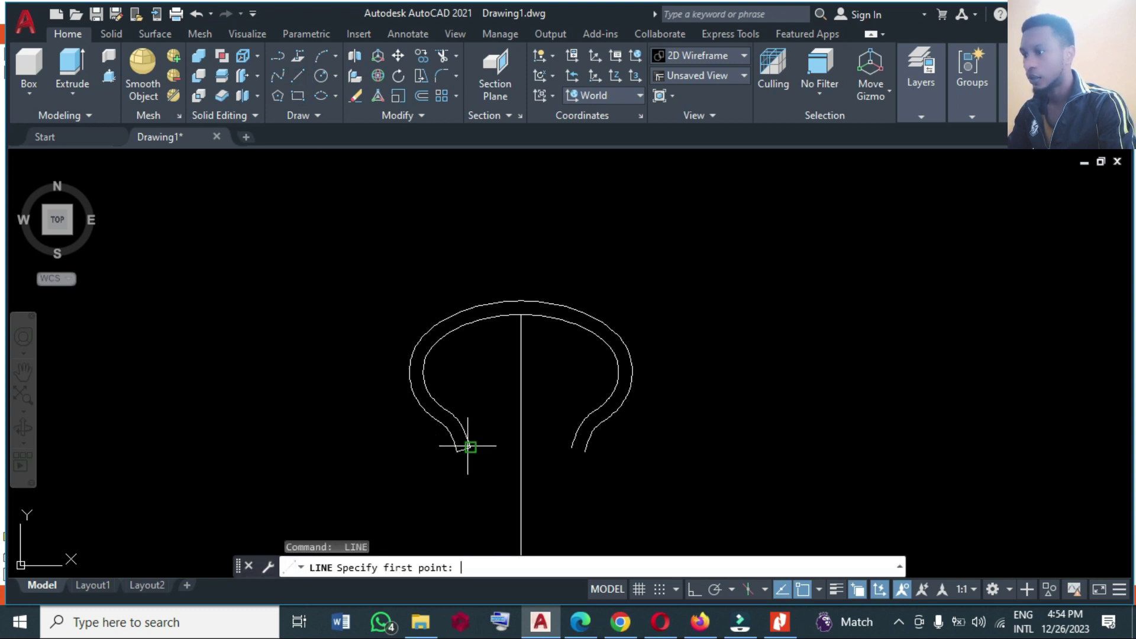
left_click(585, 451)
left_click(585, 451)
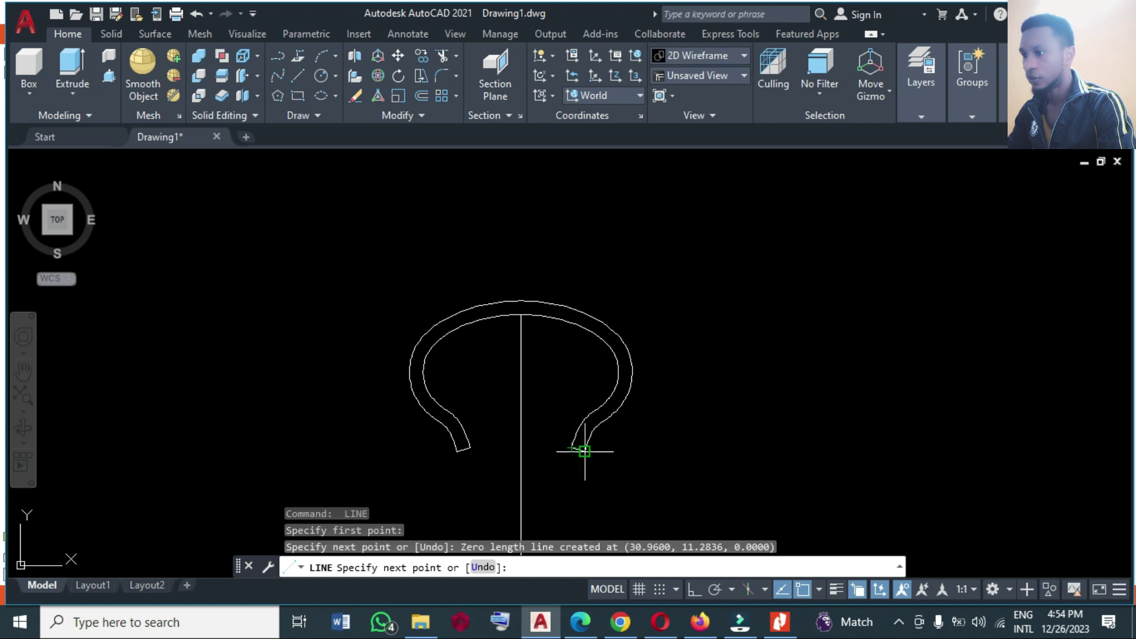
key("Return")
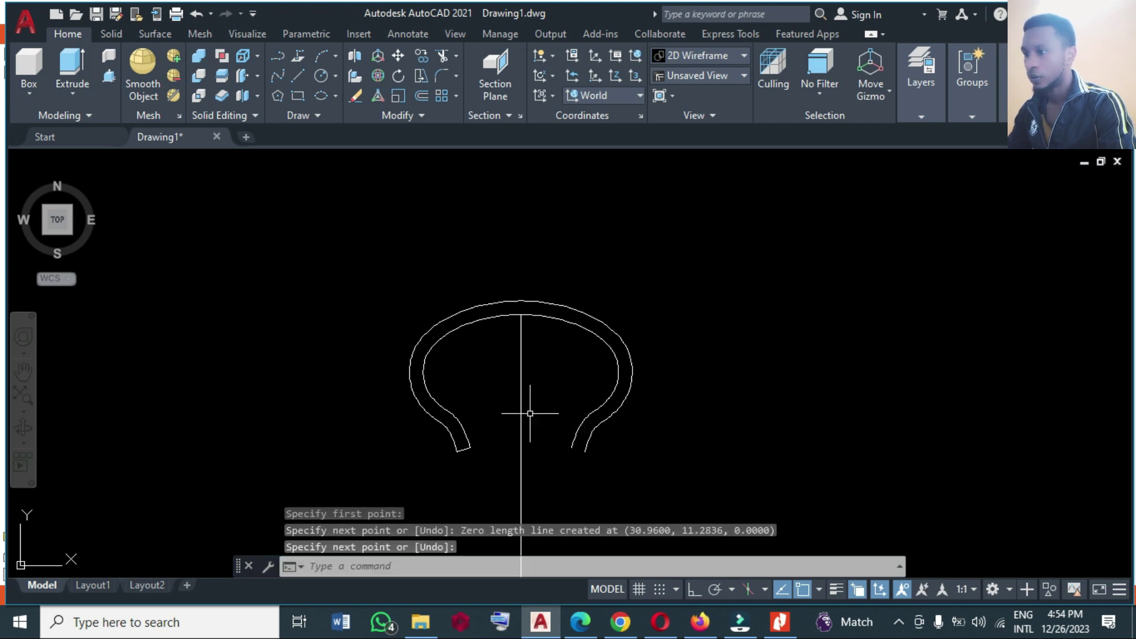
left_click(297, 77)
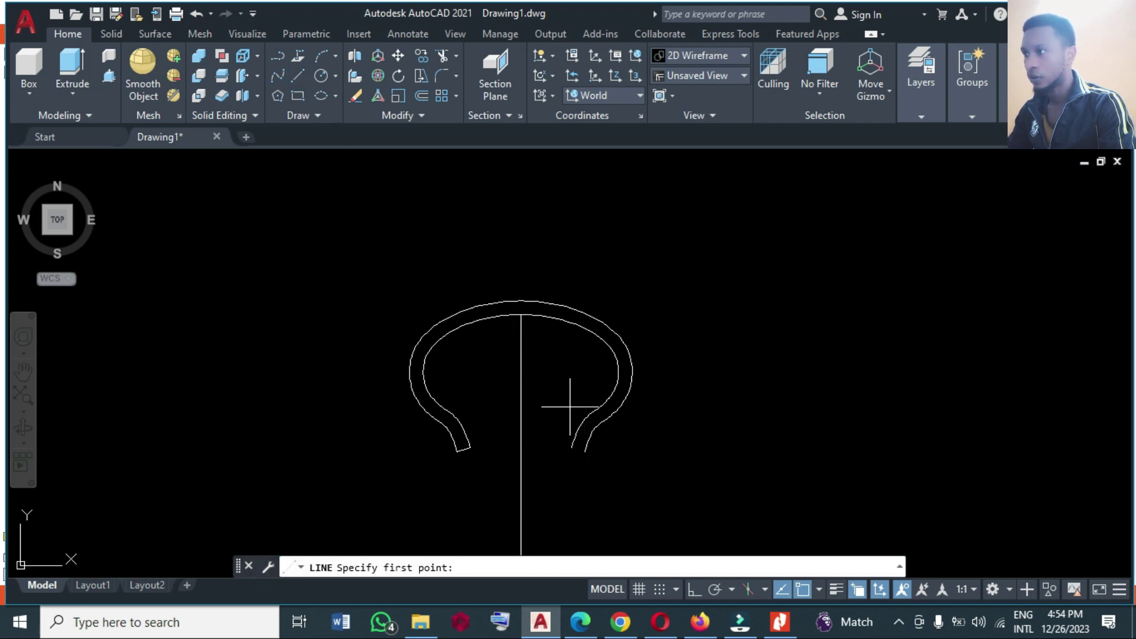
left_click(584, 451)
left_click(585, 451)
key("Return")
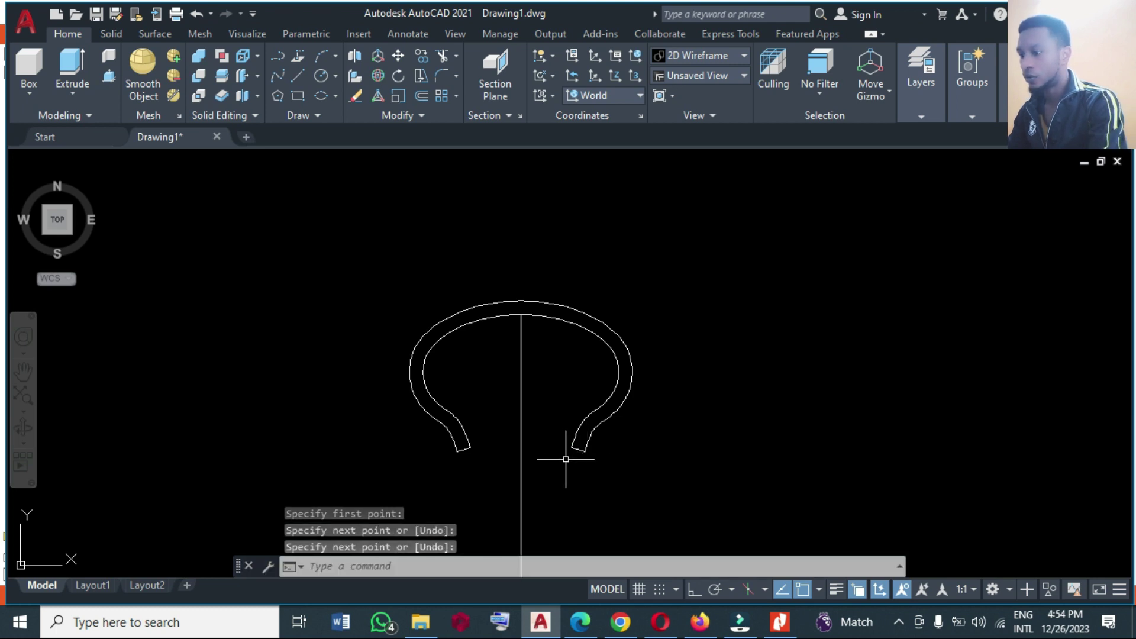
Step: Join the whole window-selected tire profile into a single outline with J
type("j")
key("Return")
left_click(361, 217)
left_click(667, 485)
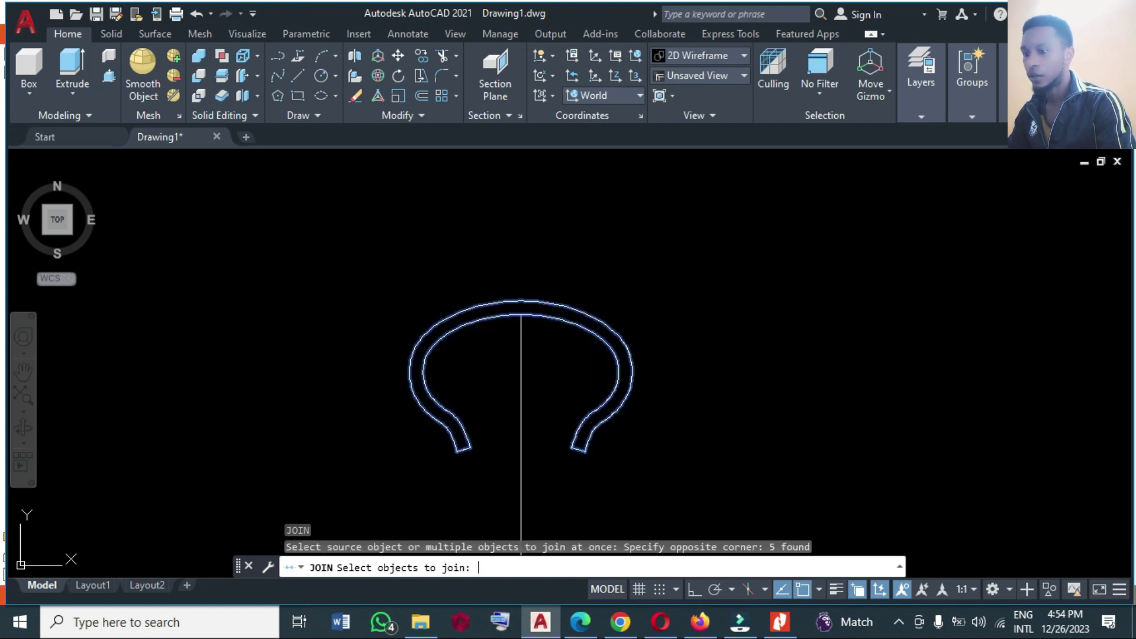
key("Return")
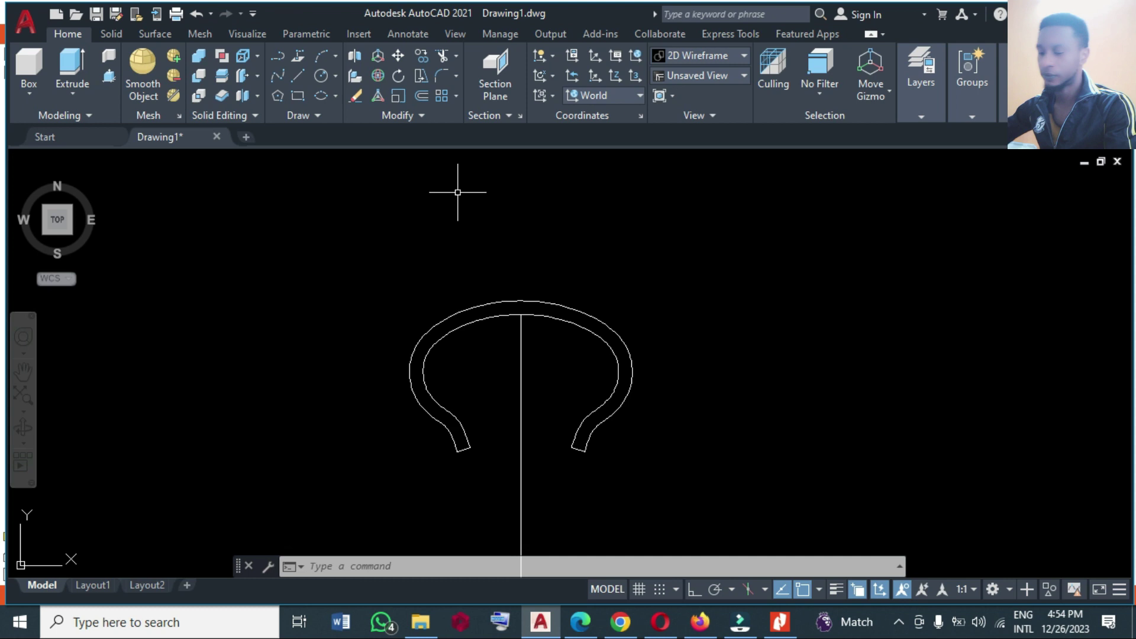
Step: Draw a horizontal line across the upper tire profile with Ortho turned on
left_click(299, 80)
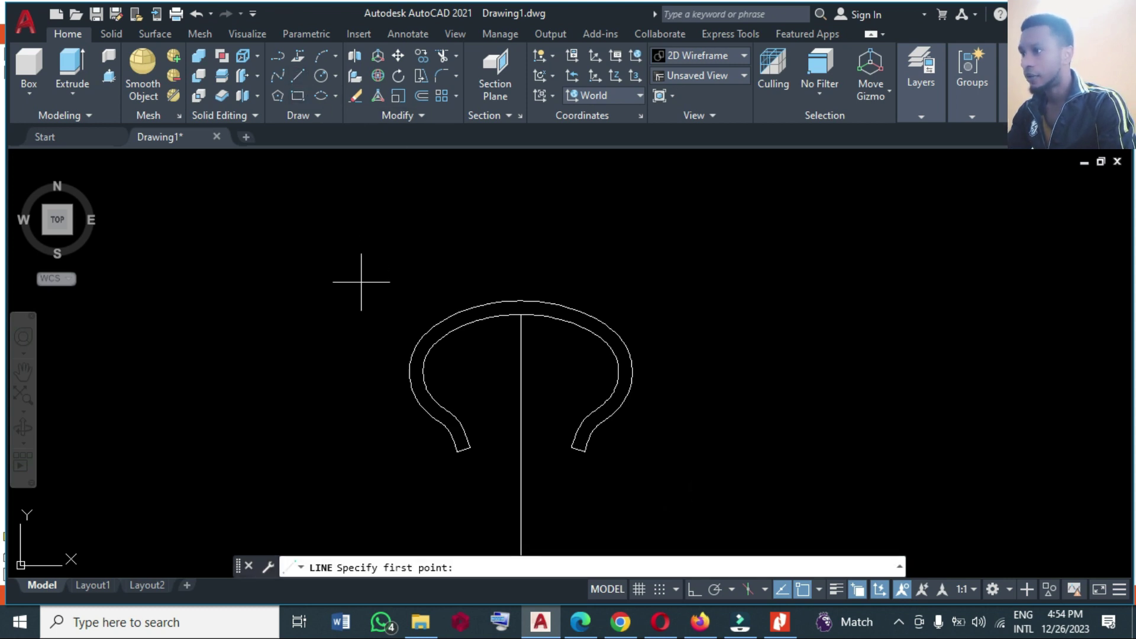
left_click(383, 342)
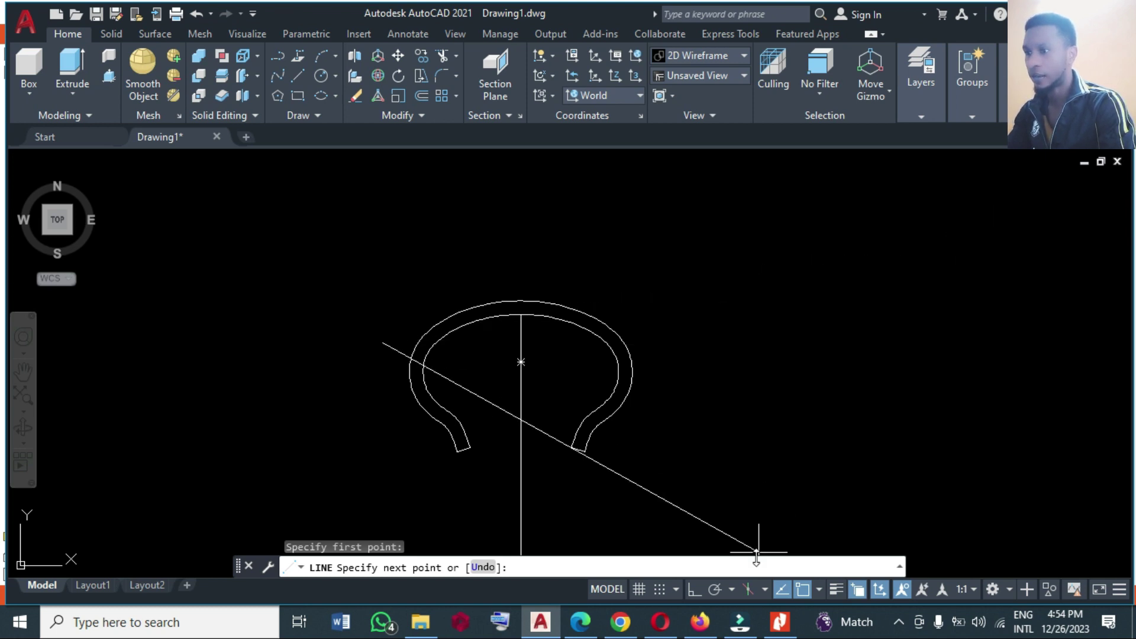
left_click(698, 588)
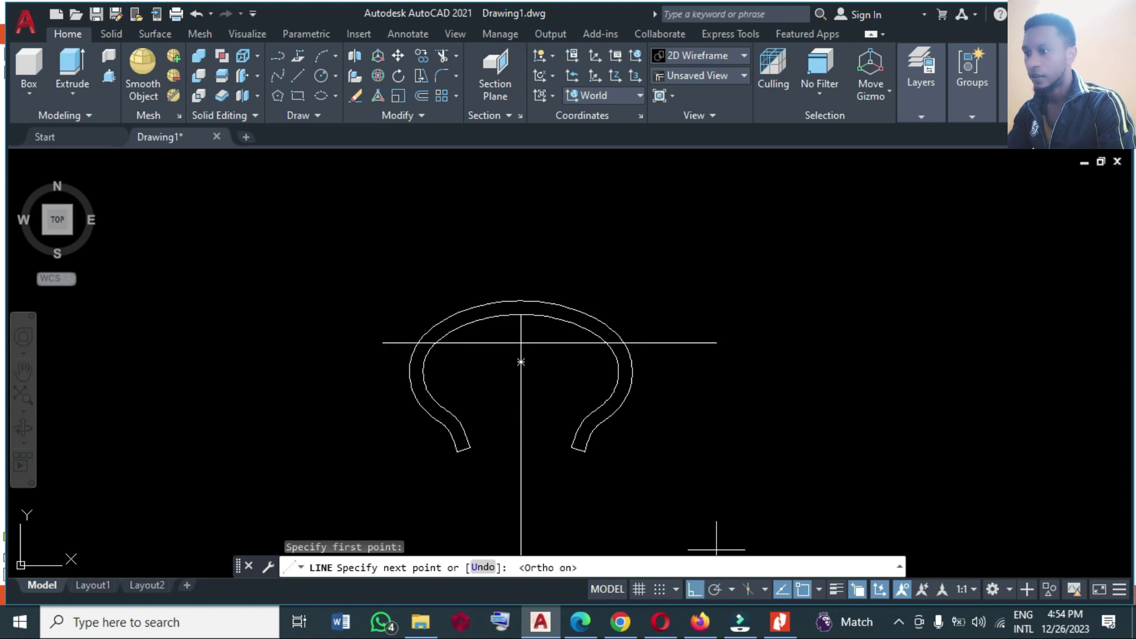
left_click(684, 366)
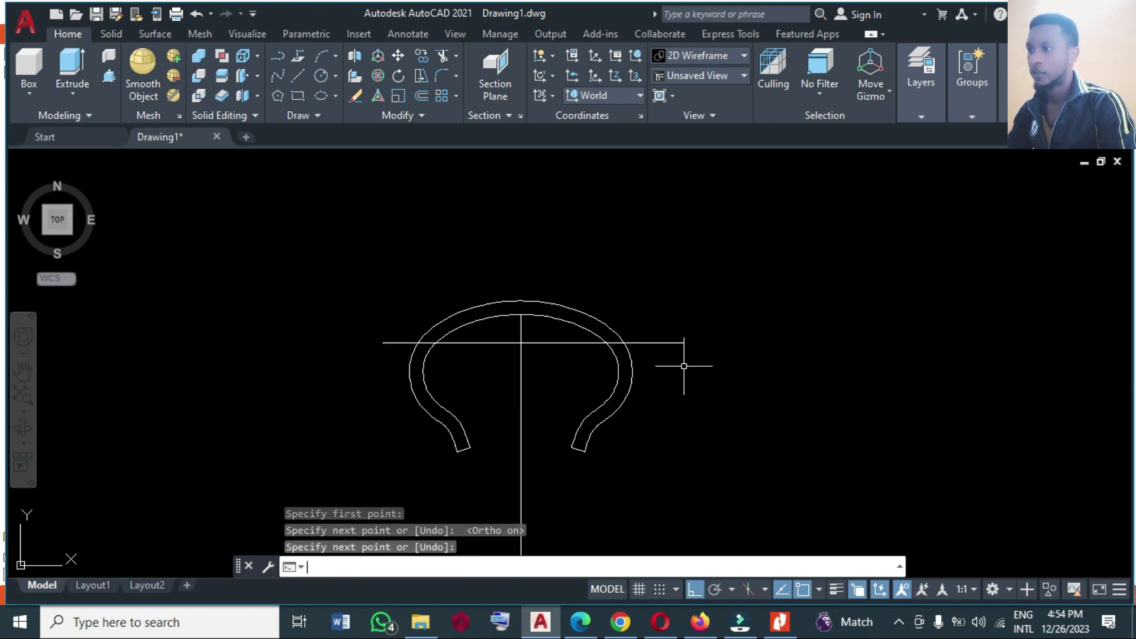
right_click(684, 366)
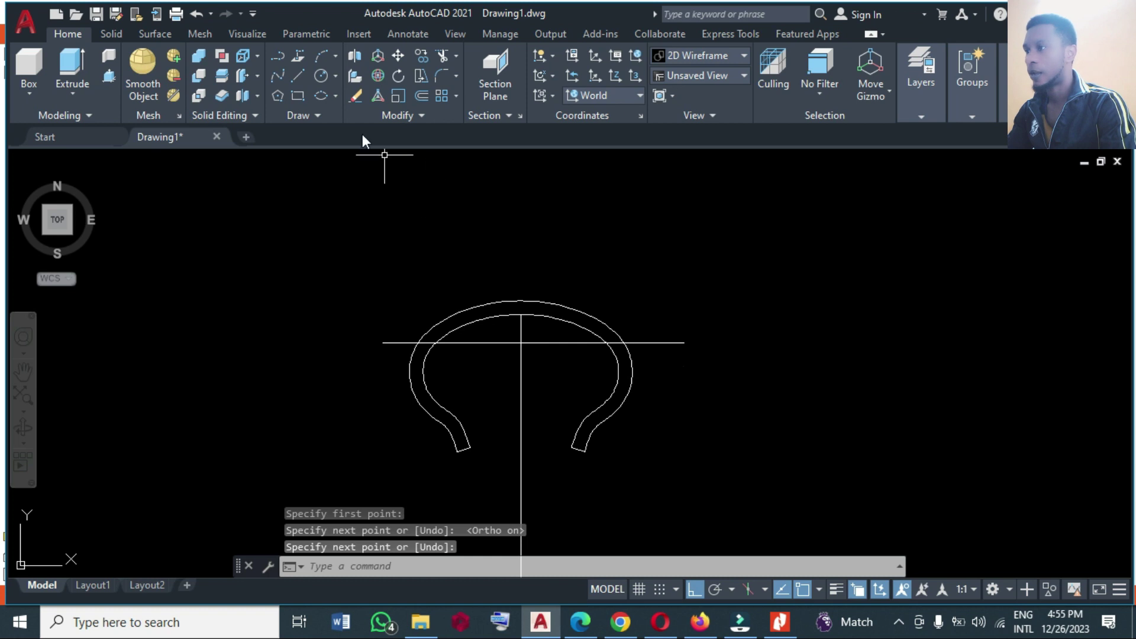
Step: Draw a vertical line running down beside the profile's left side
left_click(298, 77)
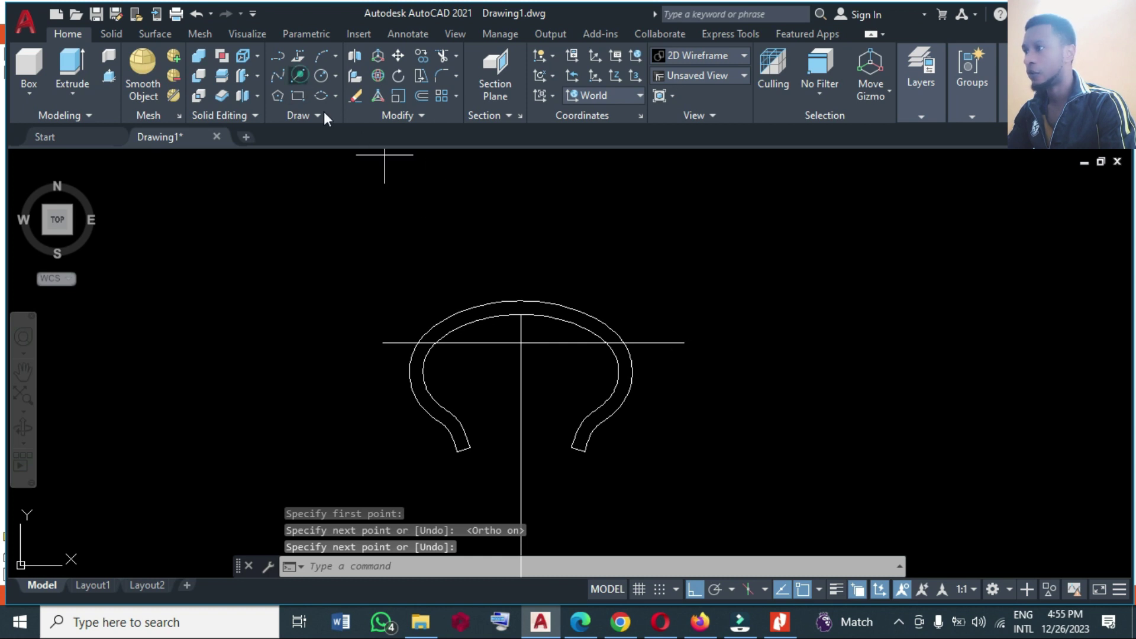
left_click(425, 284)
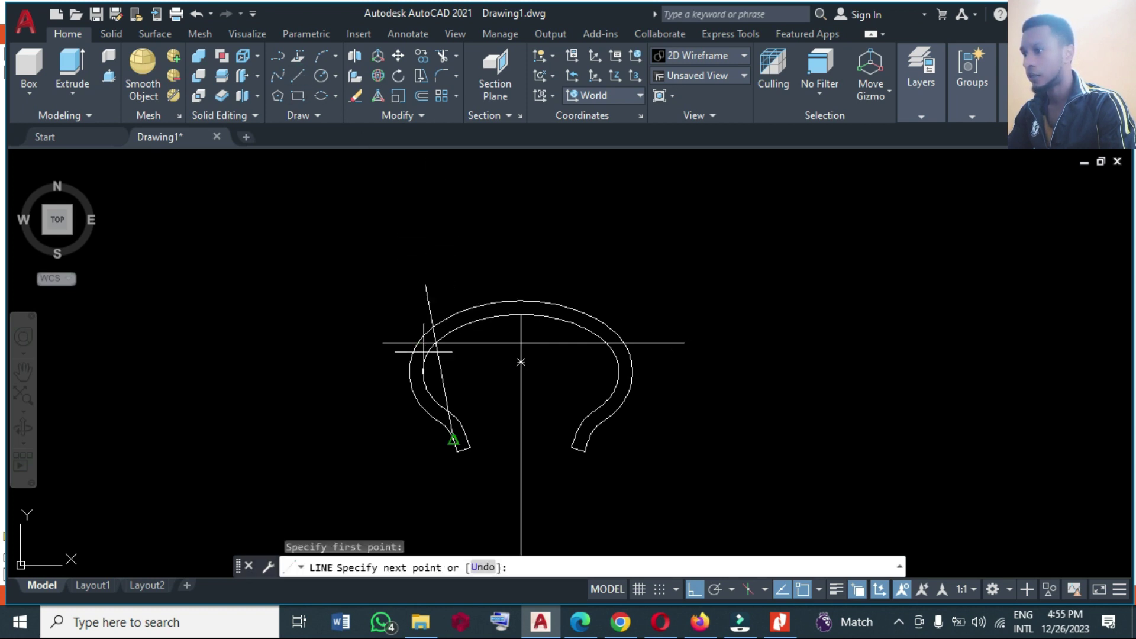
left_click(402, 449)
right_click(398, 448)
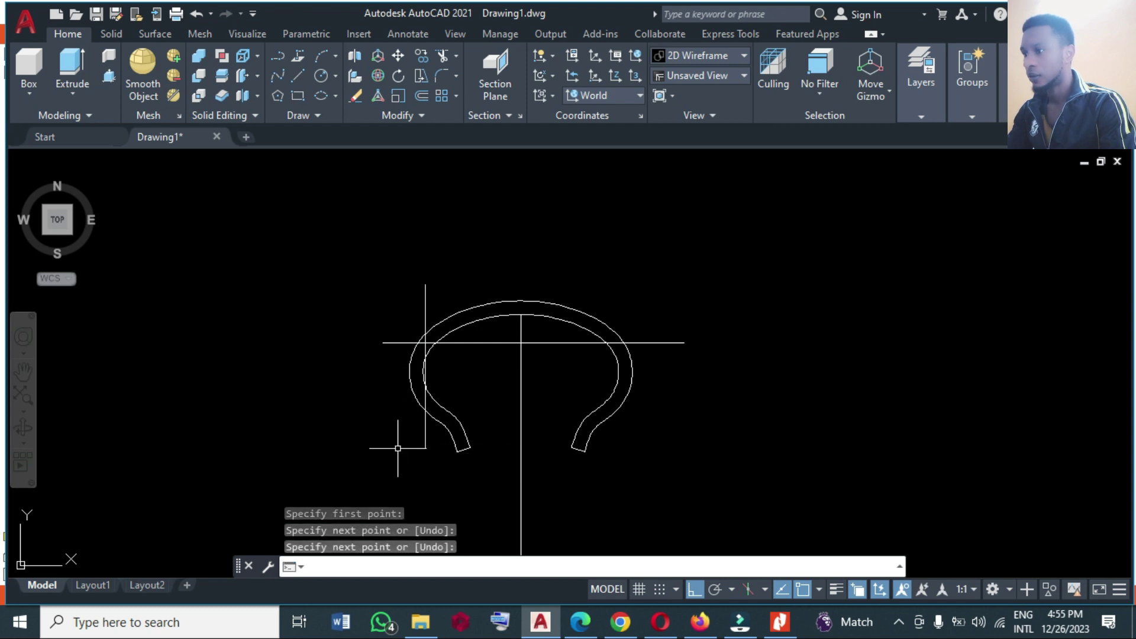
type("m")
key("Return")
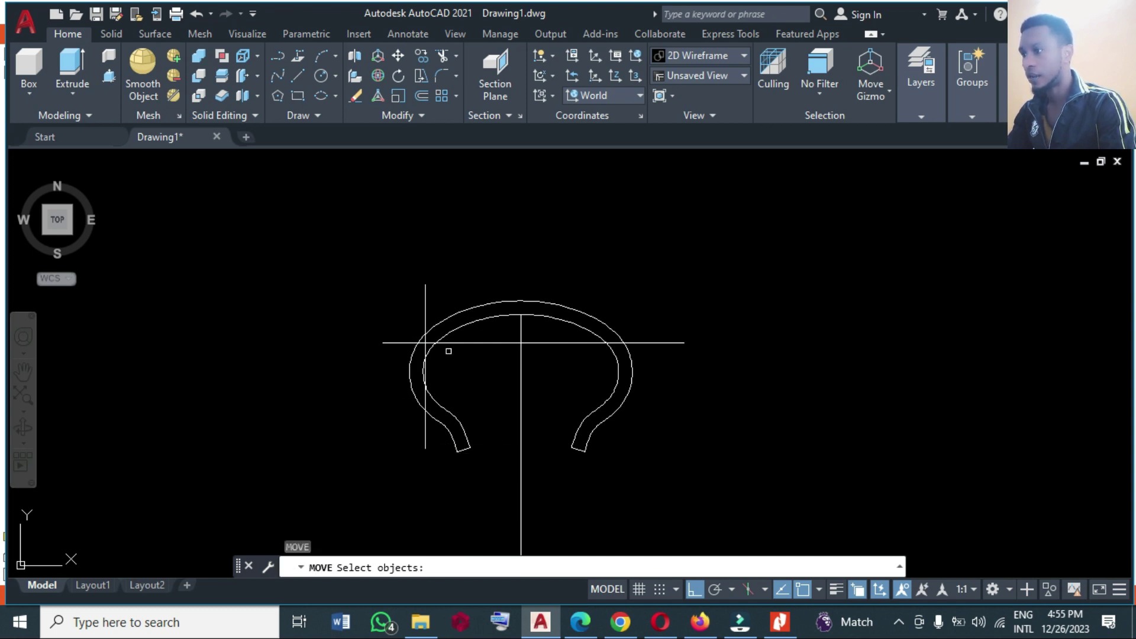
Step: Start moving the left vertical line, then cancel the move
left_click(425, 313)
key("Return")
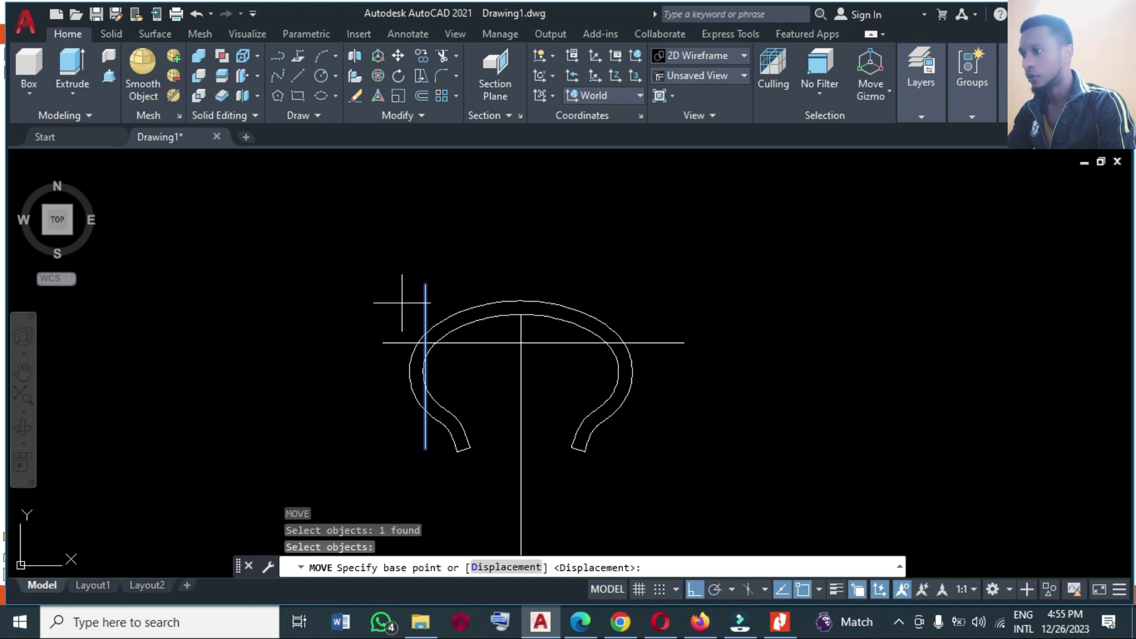
left_click(393, 301)
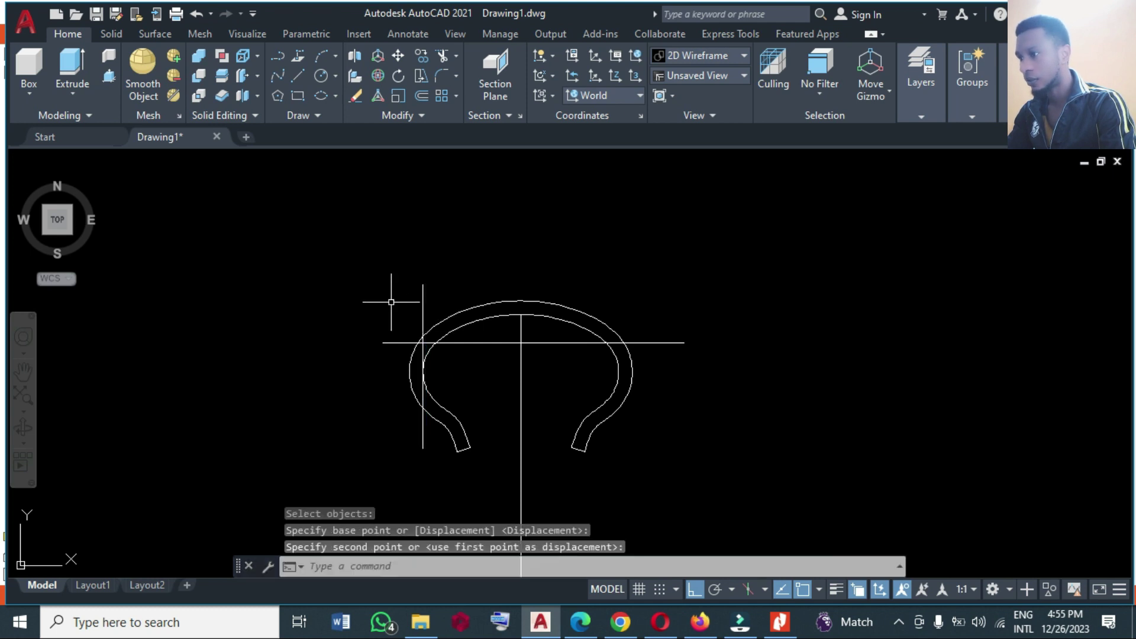
scroll(393, 348, "up", 4)
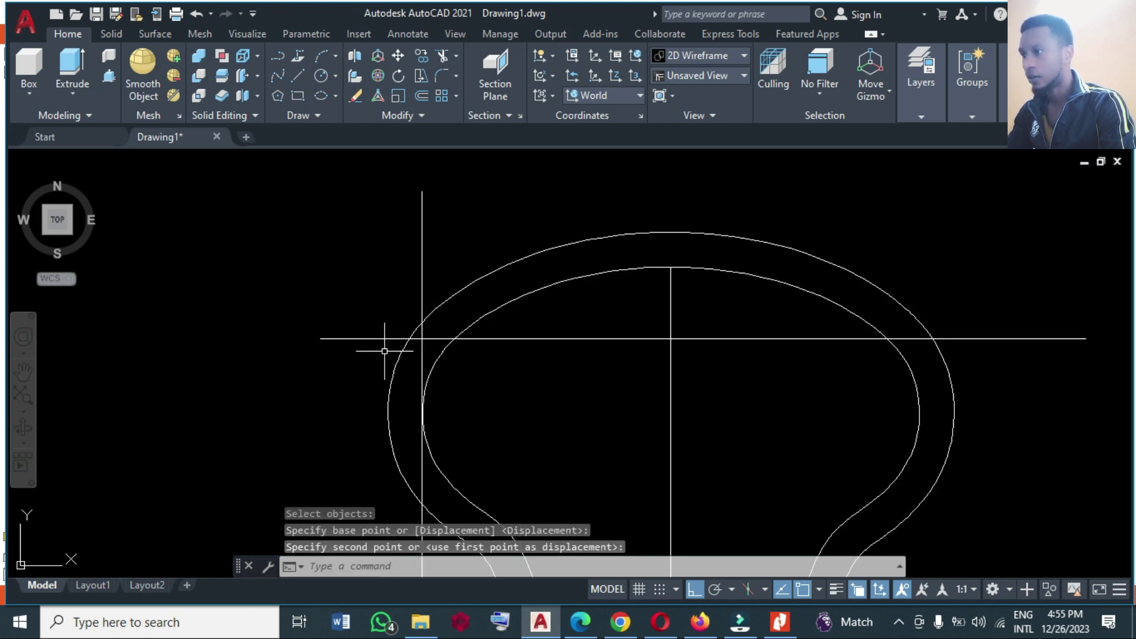
scroll(376, 336, "down", 2)
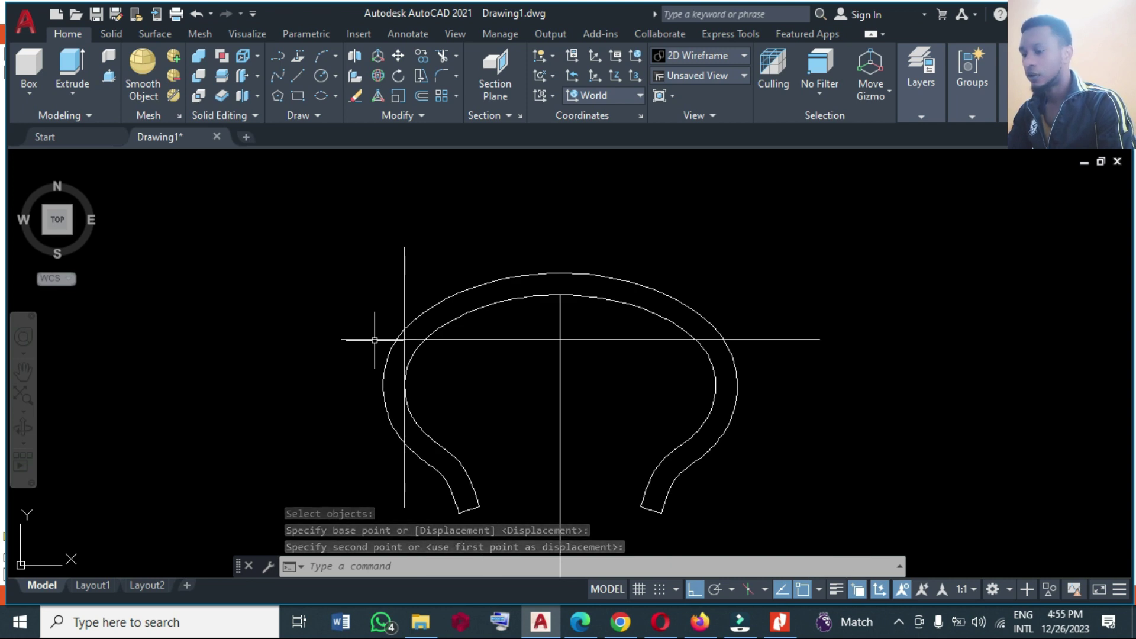
key("Escape")
Step: Mirror the left vertical line about the centre line to the right, keeping the original
type("mi")
key("Return")
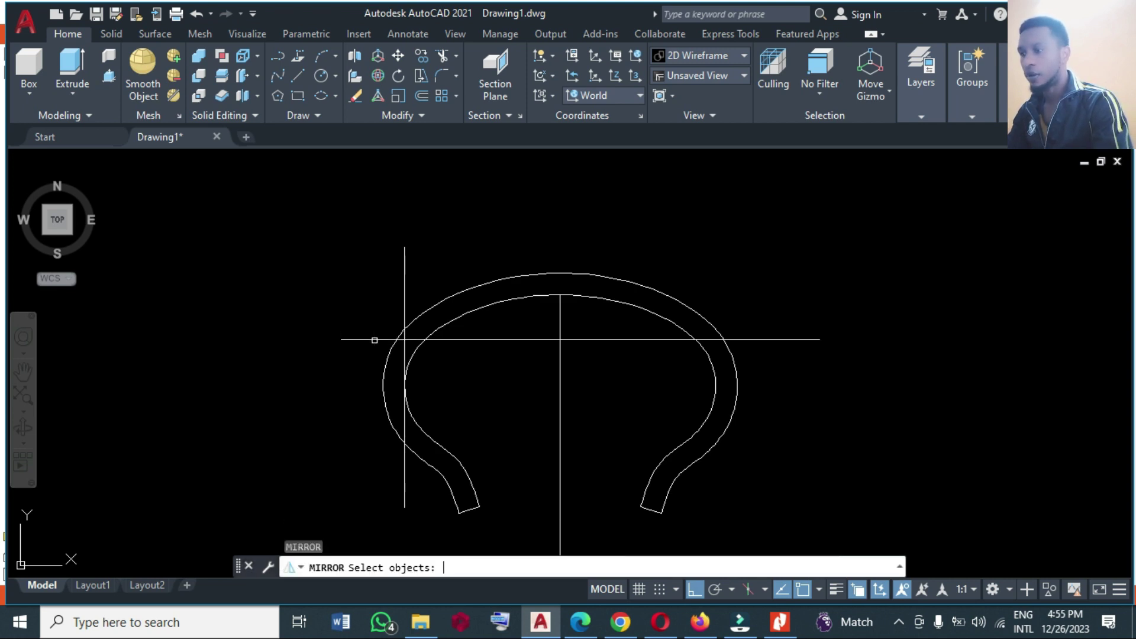
left_click(403, 299)
key("Return")
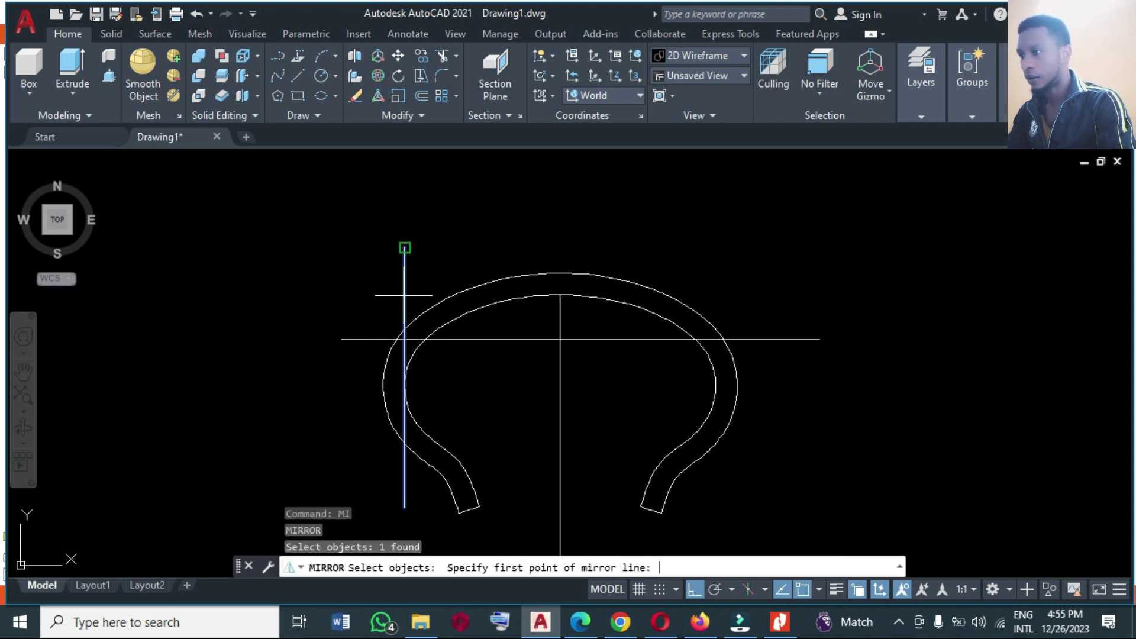
left_click(560, 295)
left_click(556, 208)
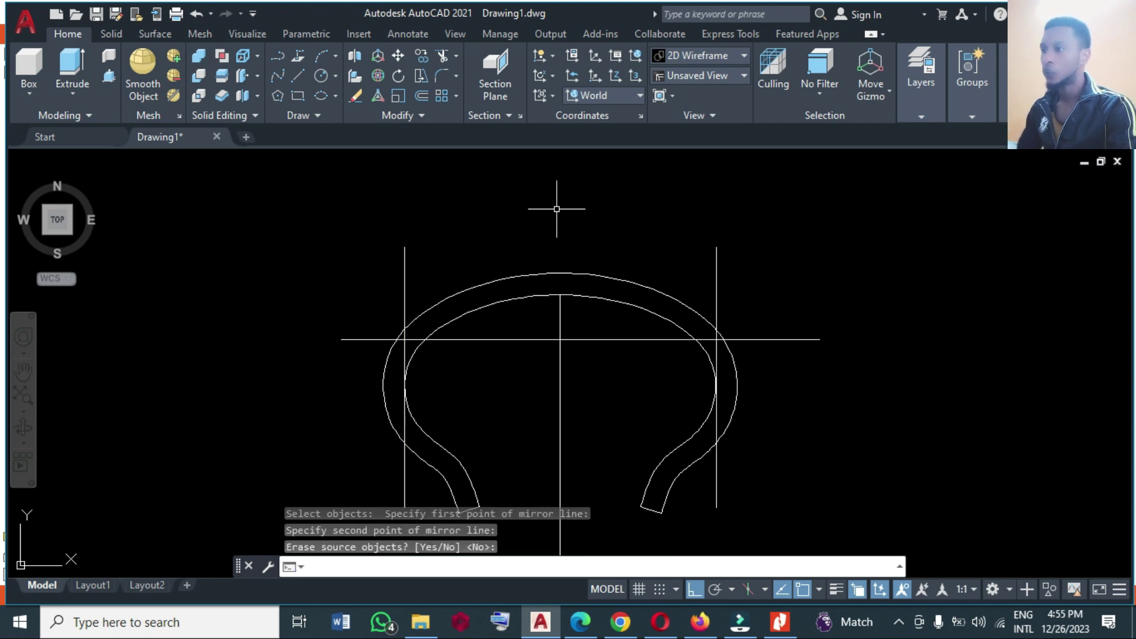
key("Return")
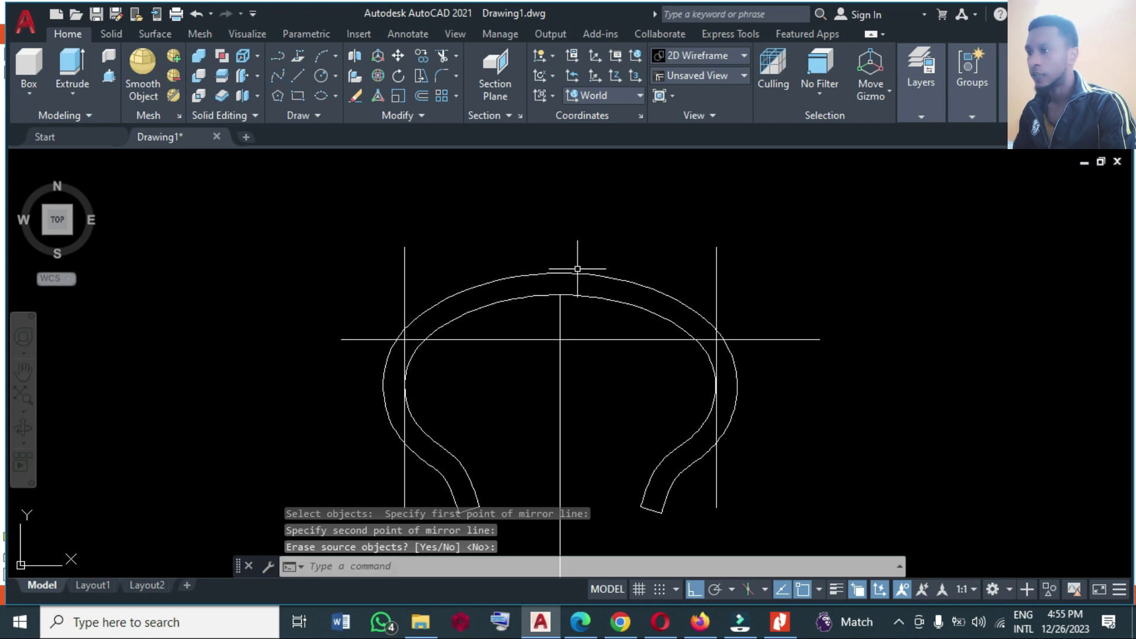
left_click(570, 273)
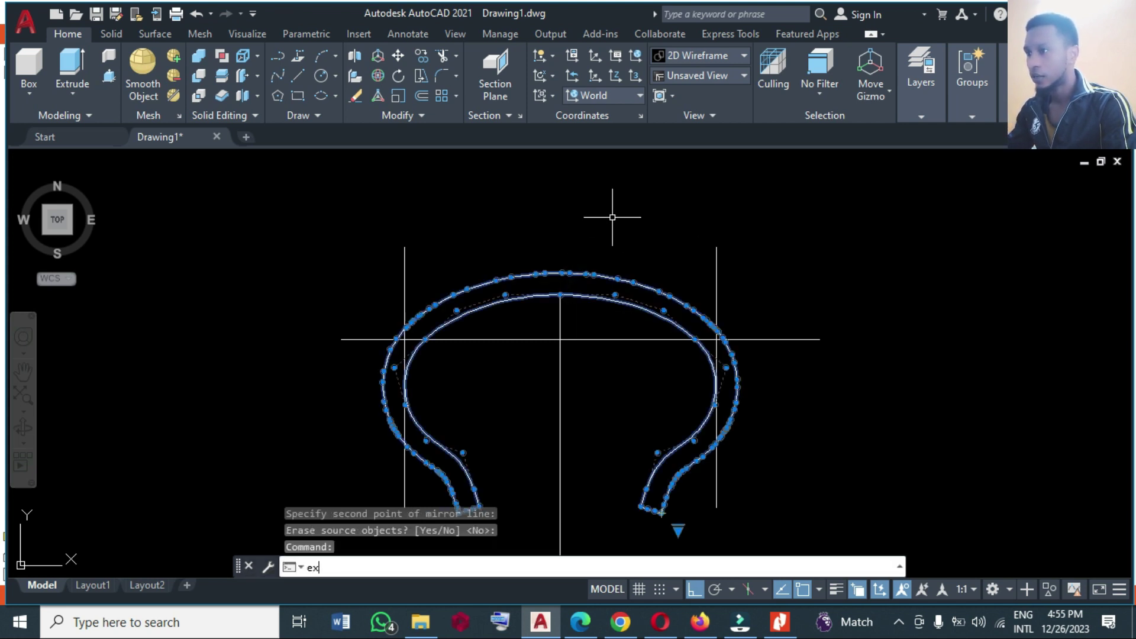
key("Escape")
Step: Extend the vertical centre line up to the outer curve at the profile top
type("ex")
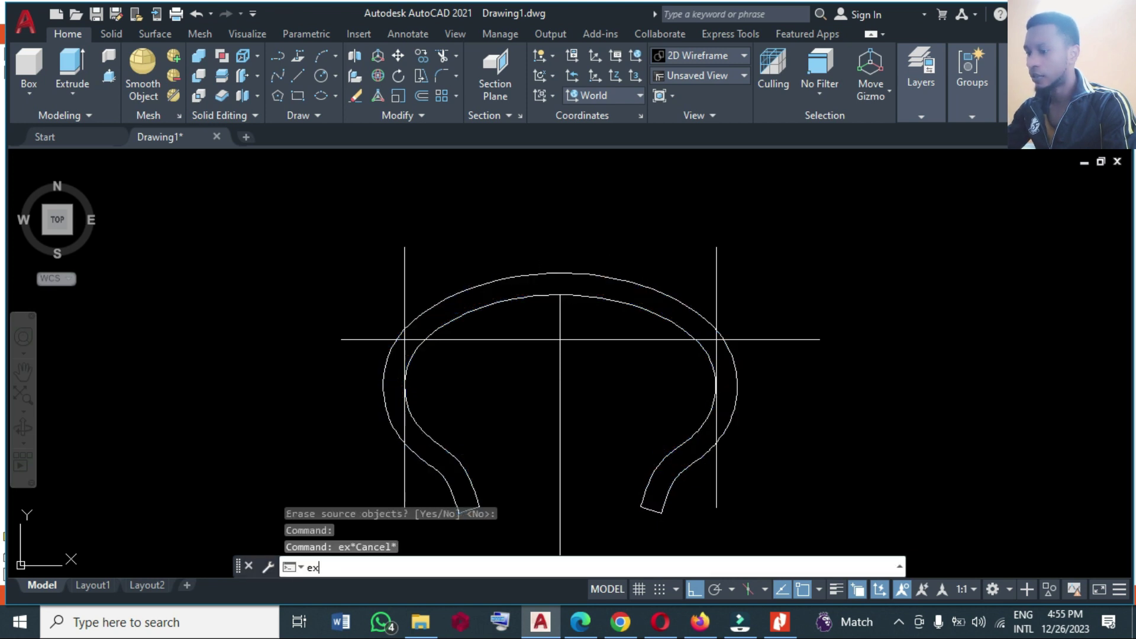
key("Return")
left_click(561, 292)
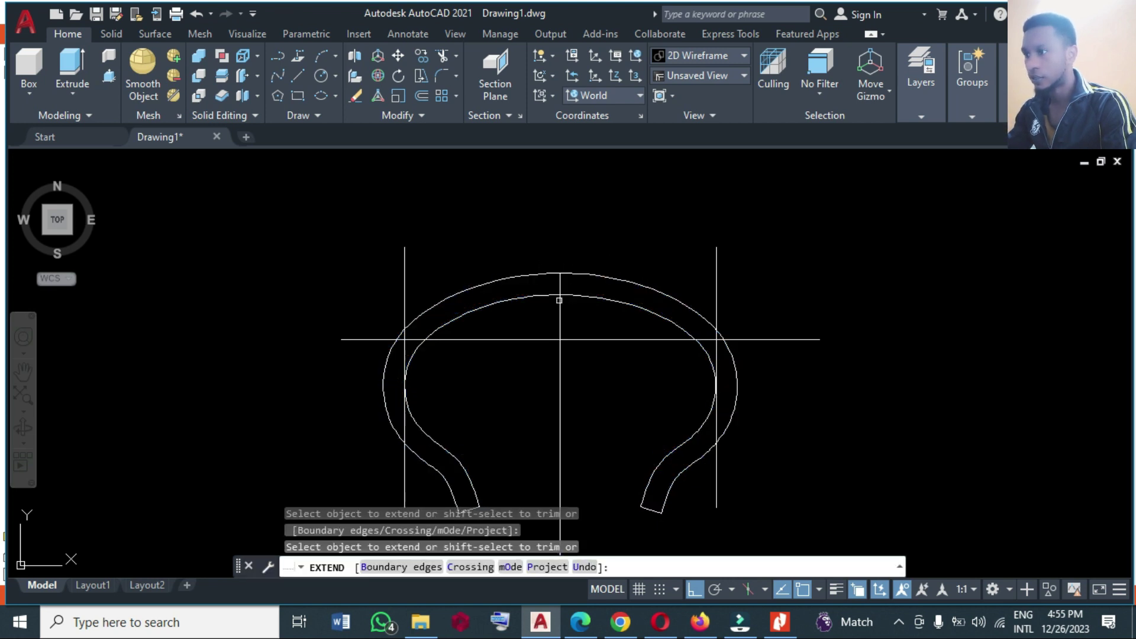
key("Return")
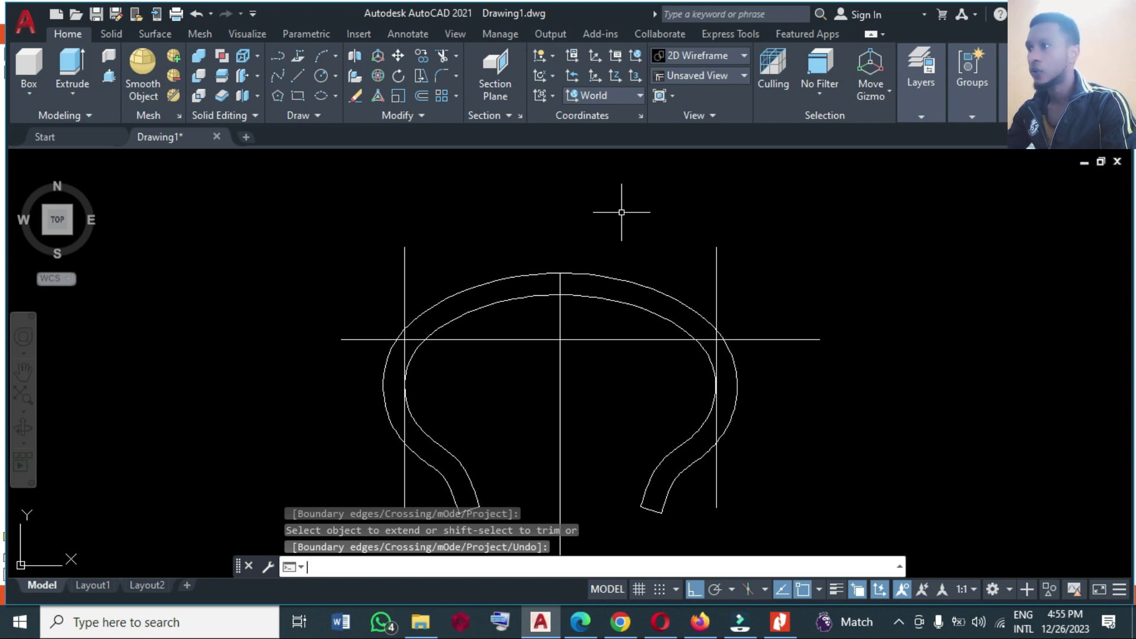
Step: Draw a 3-point arc from the left intersection through the centre line top to the right intersection
left_click(336, 56)
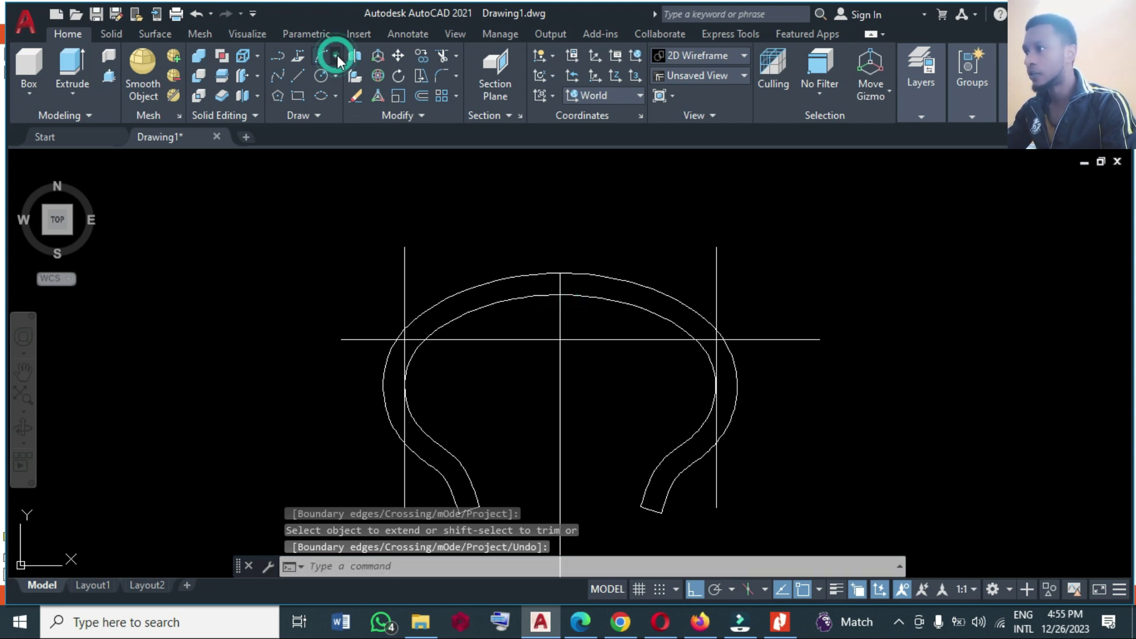
left_click(346, 72)
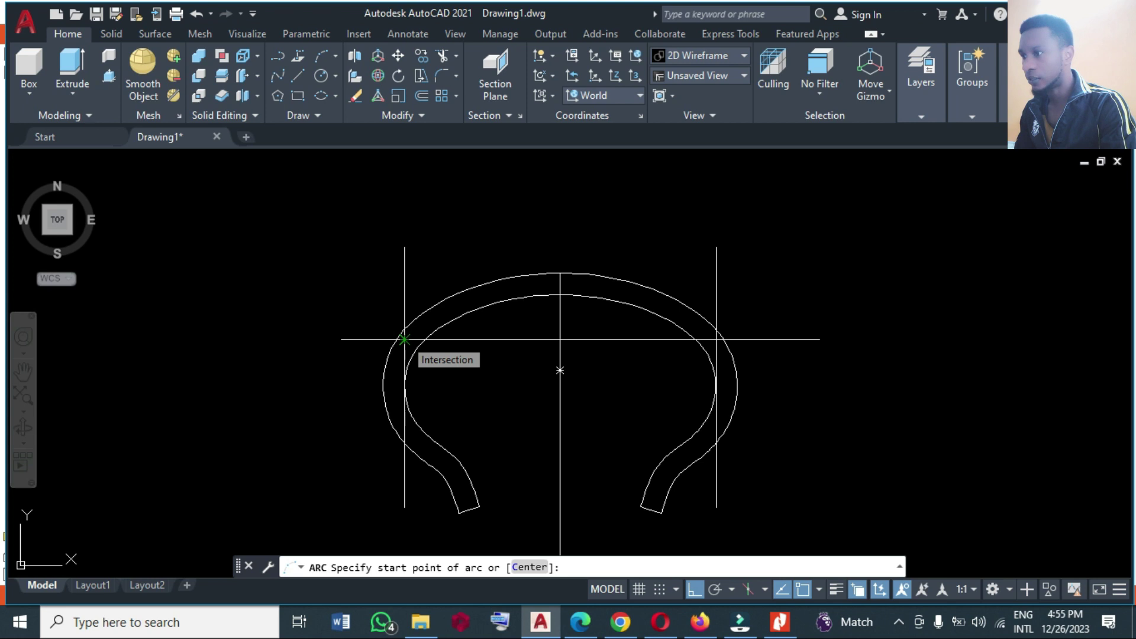
left_click(404, 339)
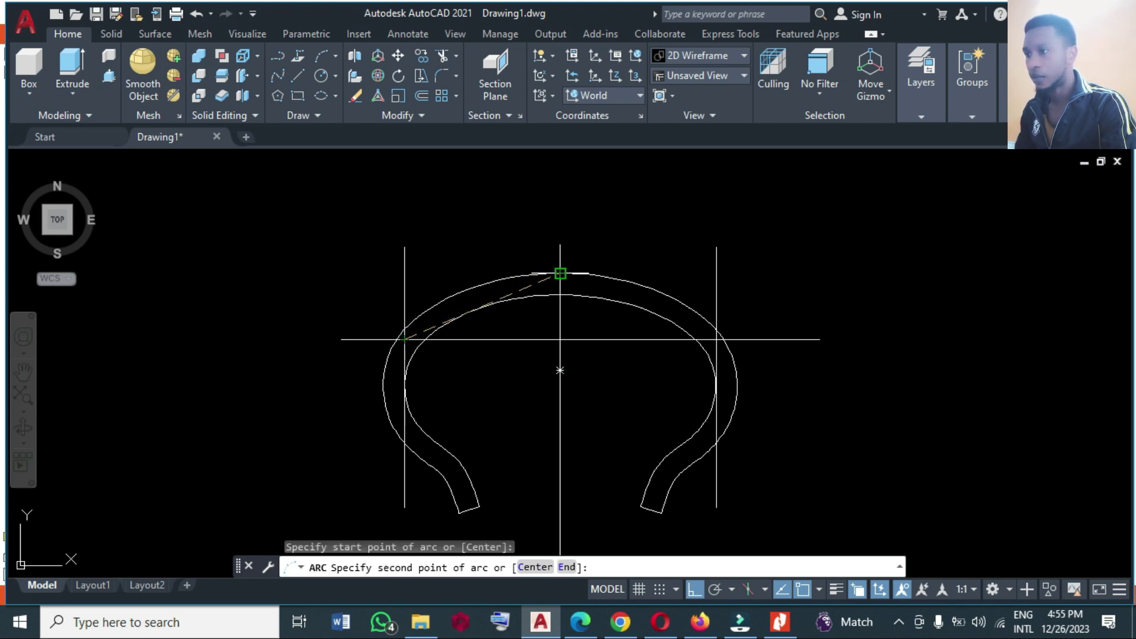
left_click(560, 274)
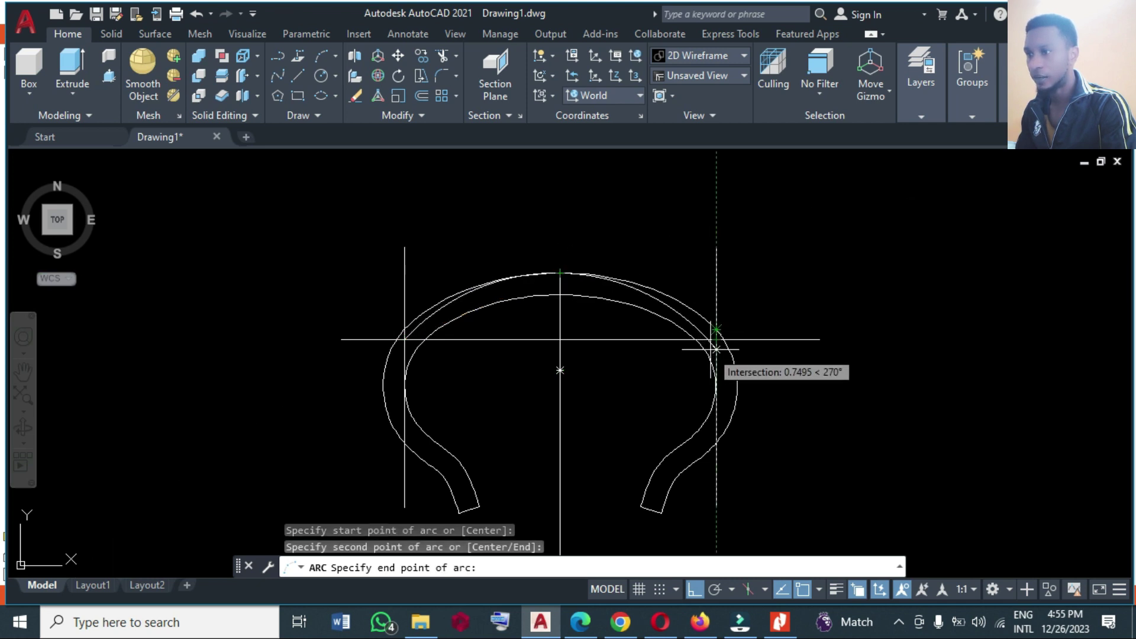
left_click(717, 342)
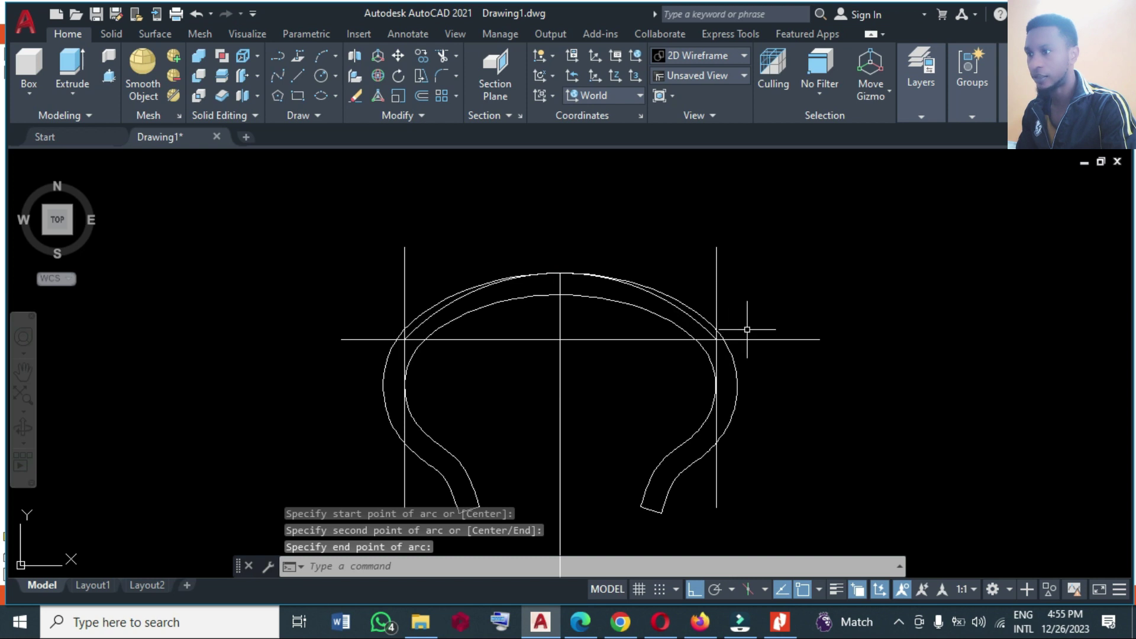
key("Return")
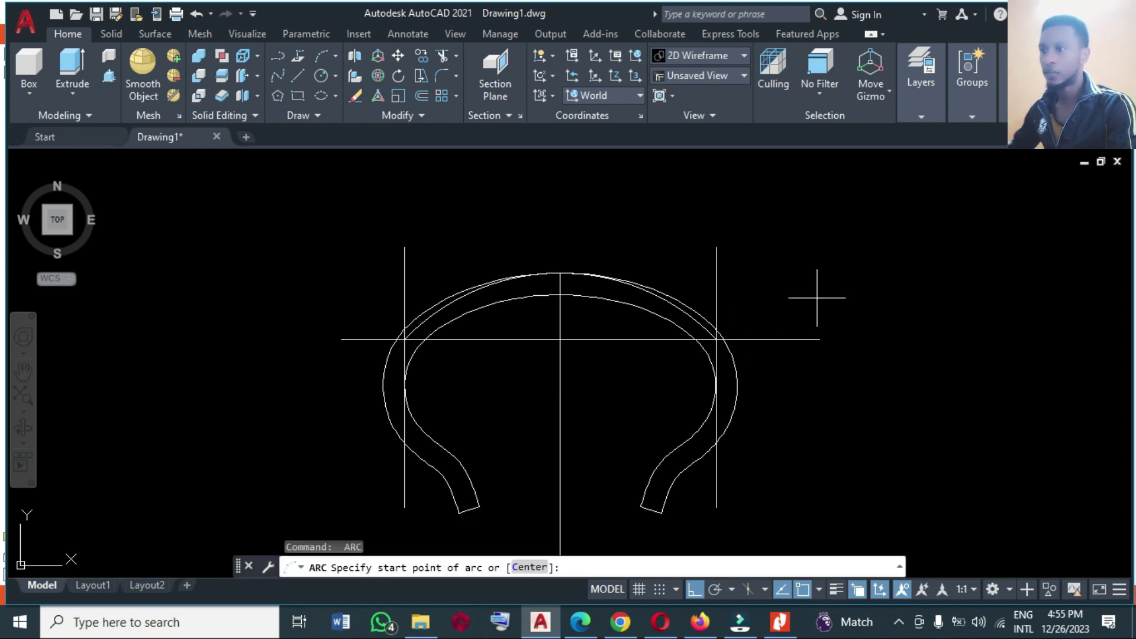
key("Return")
key("Escape")
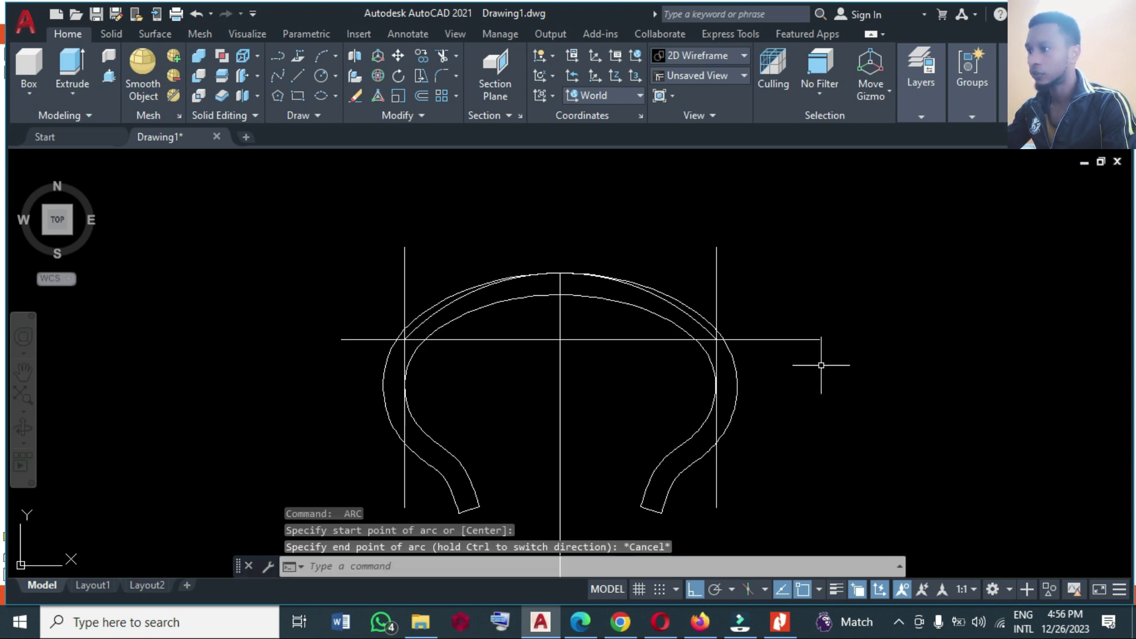
Step: Erase the horizontal construction line
type("e")
key("Return")
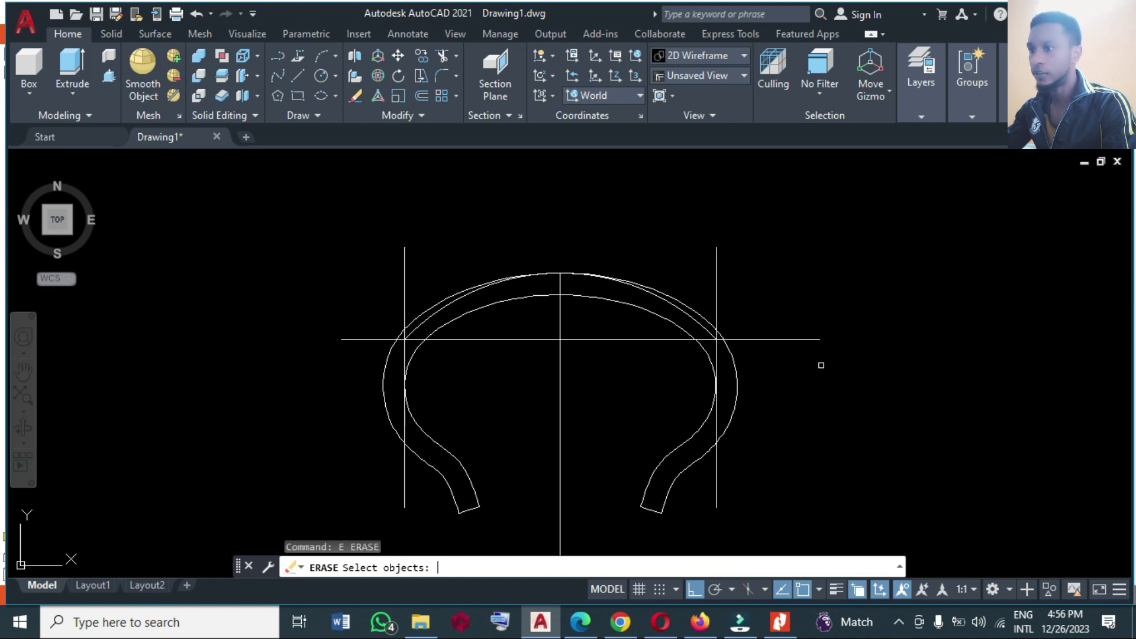
left_click(809, 341)
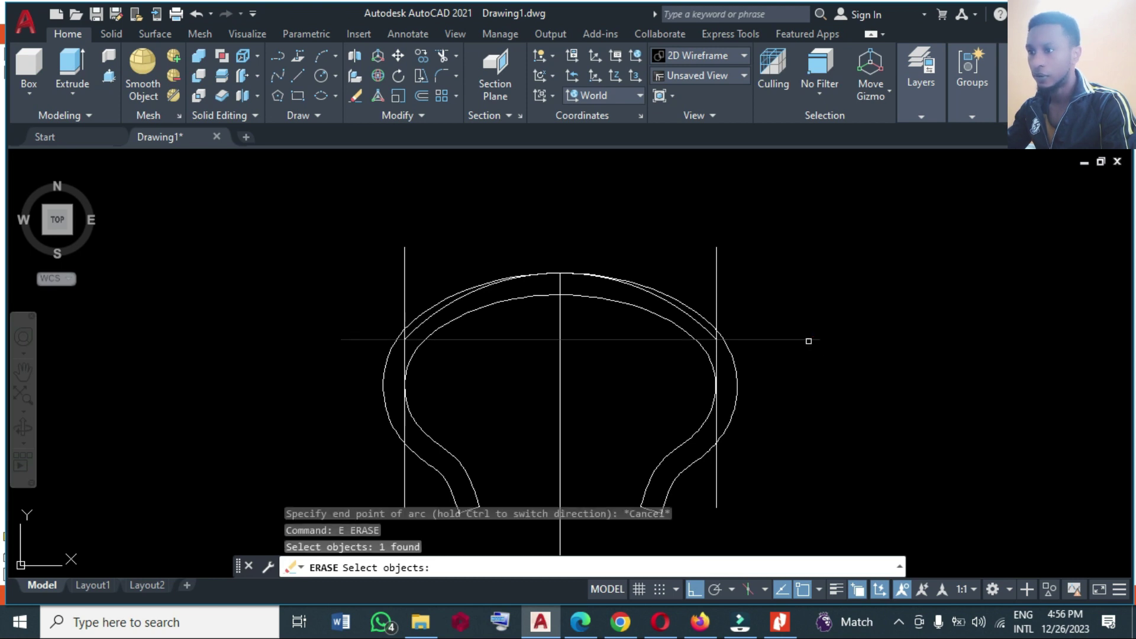
key("Return")
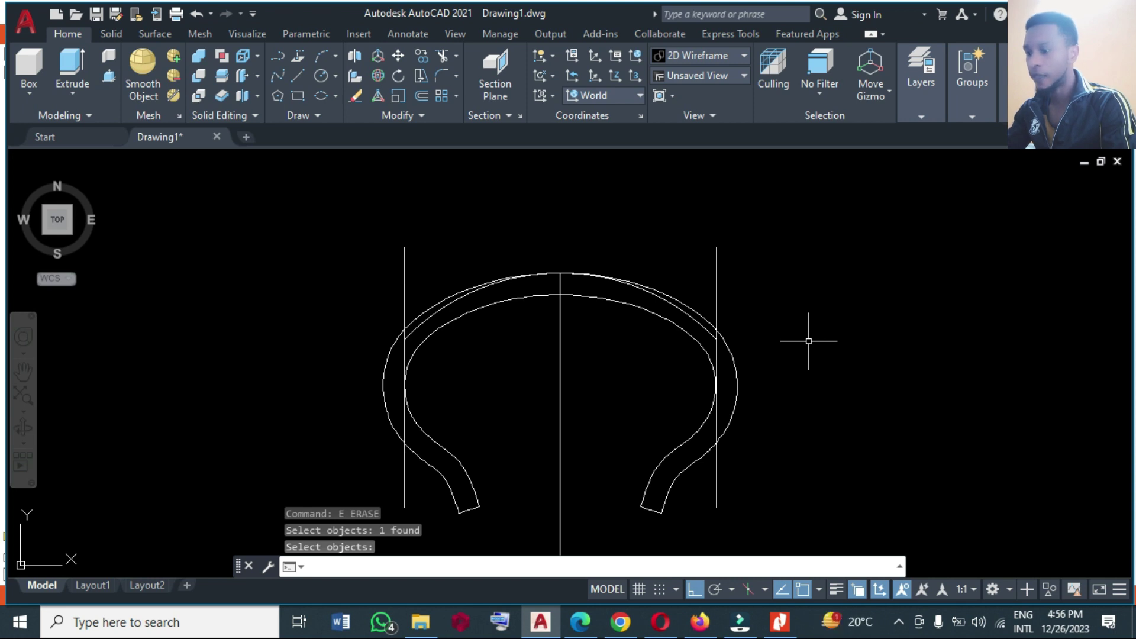
Step: Begin an offset of the tire outline, then cancel the attempts
type("o")
key("Return")
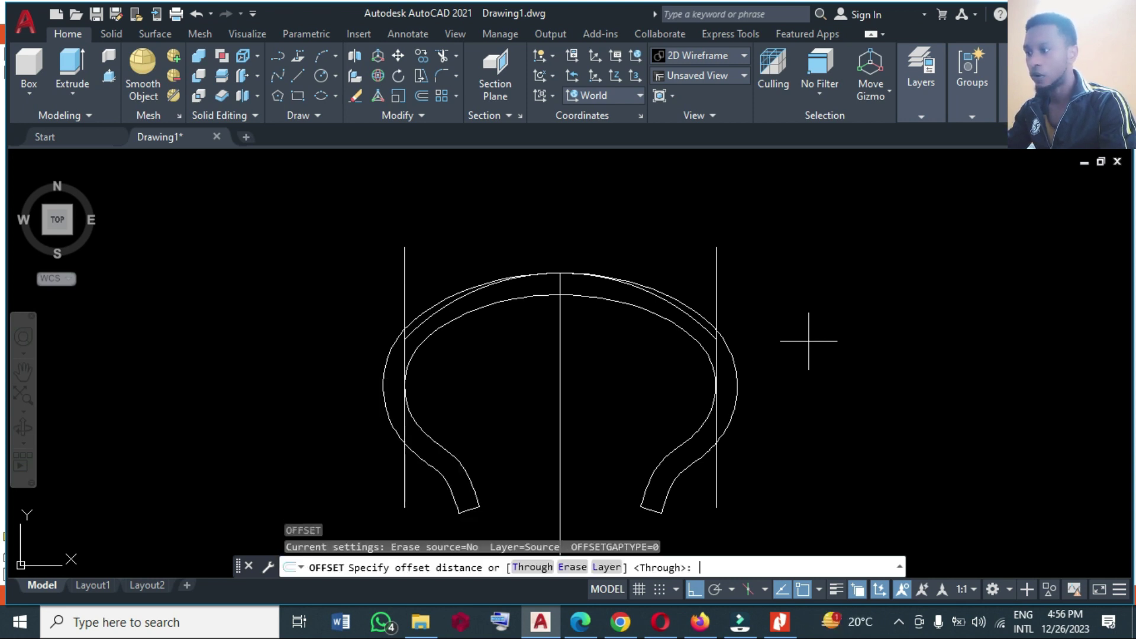
key("Return")
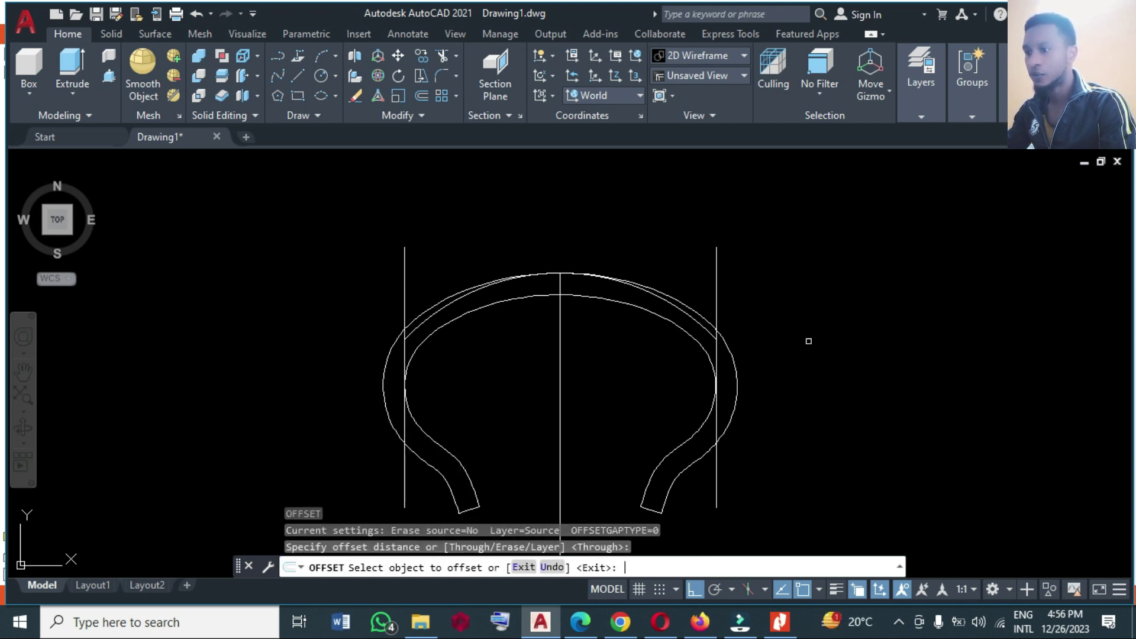
left_click(699, 318)
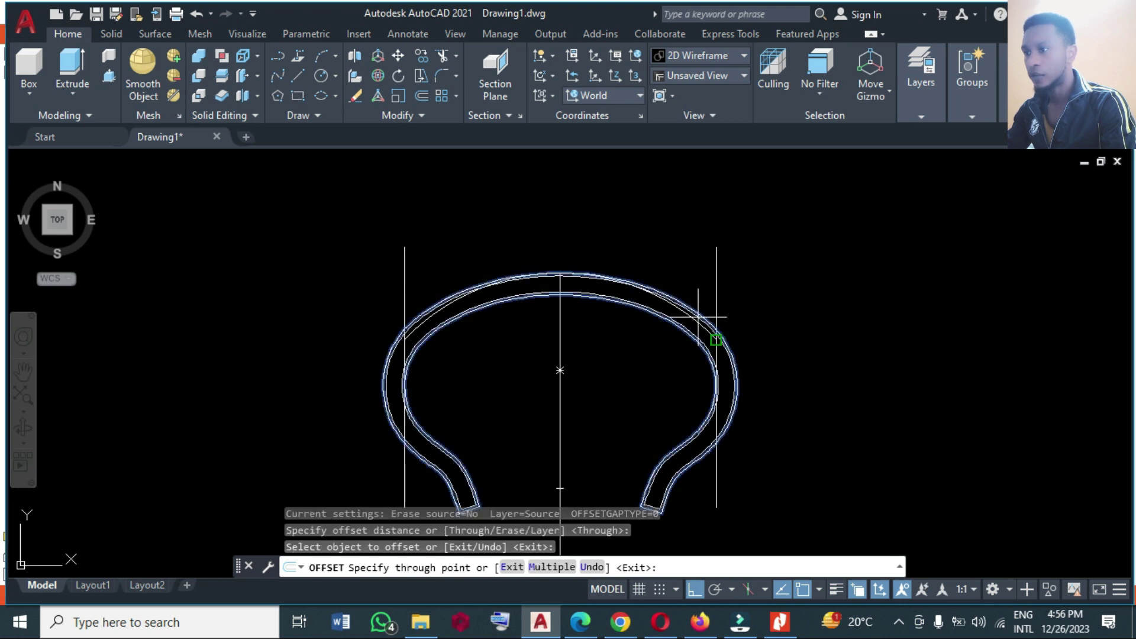
key("Escape")
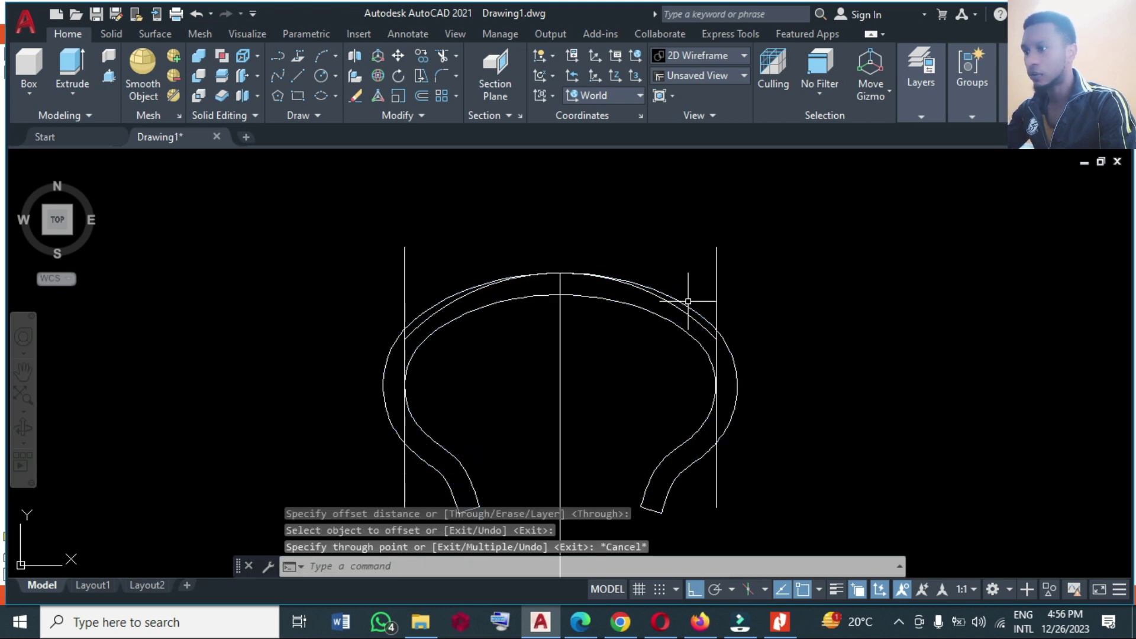
type("o")
key("Return")
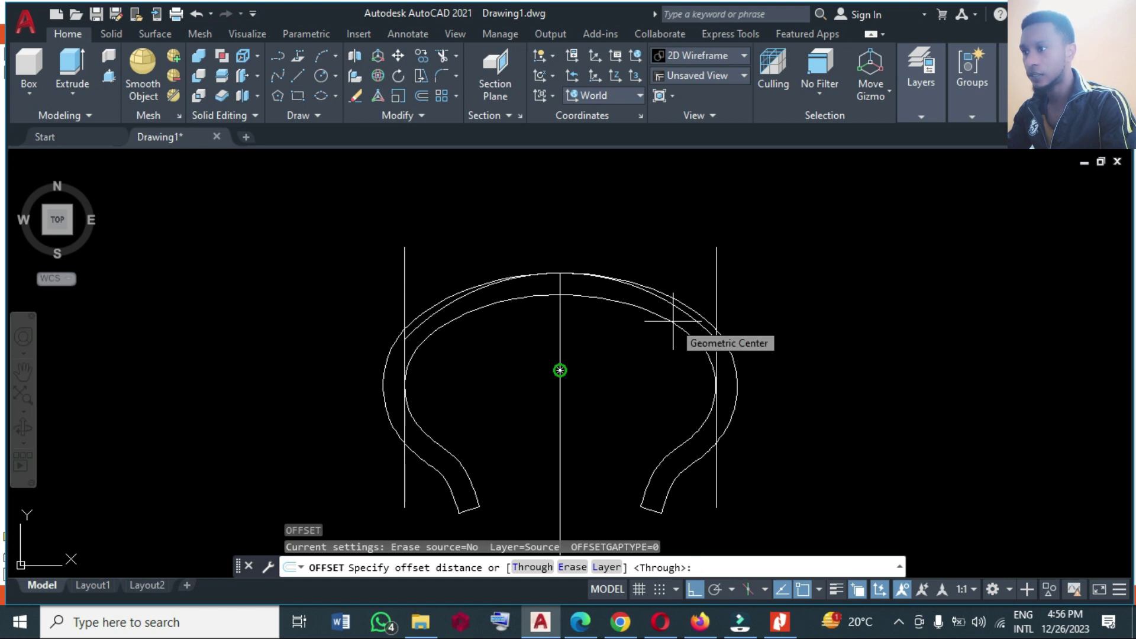
key("Escape")
Step: Offset the top arc outward through a point just above the tire profile
type("o")
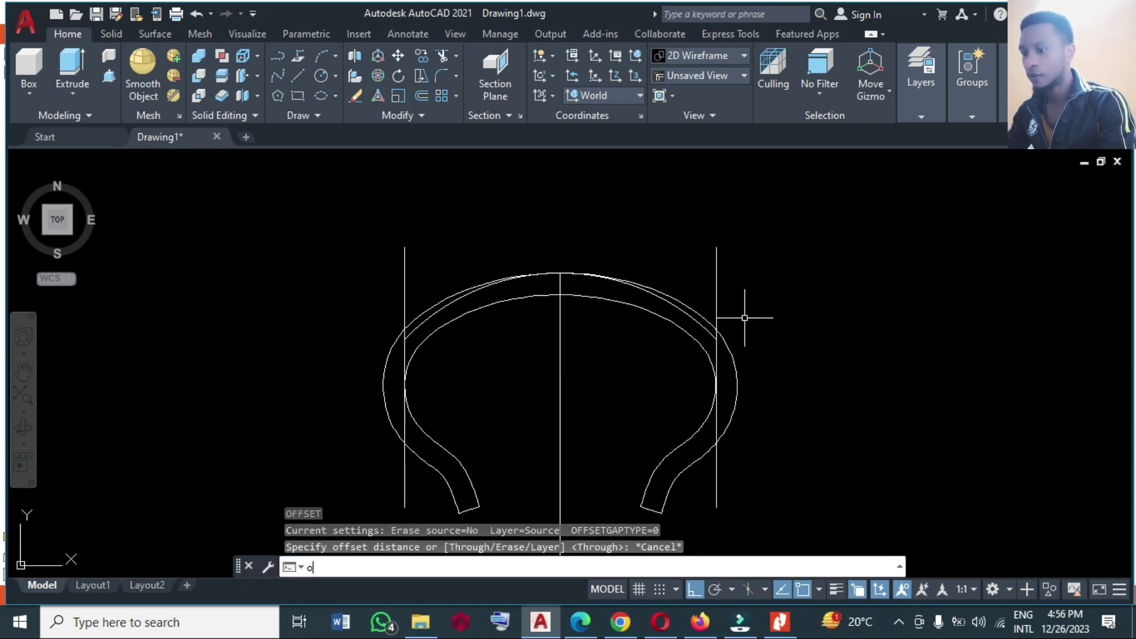
key("Return")
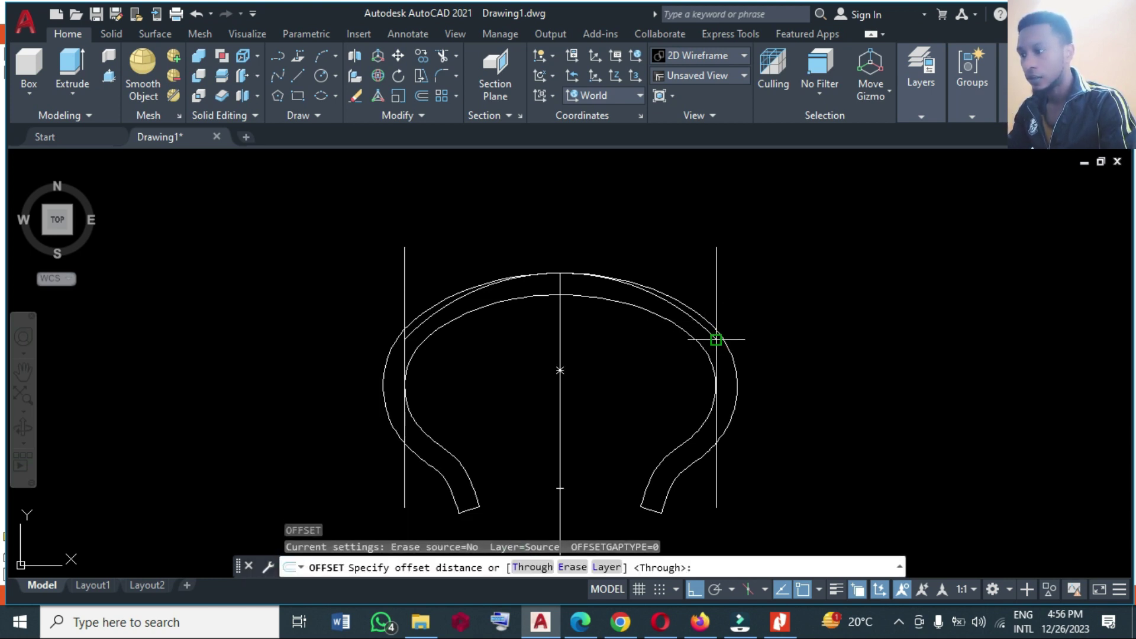
key("Return")
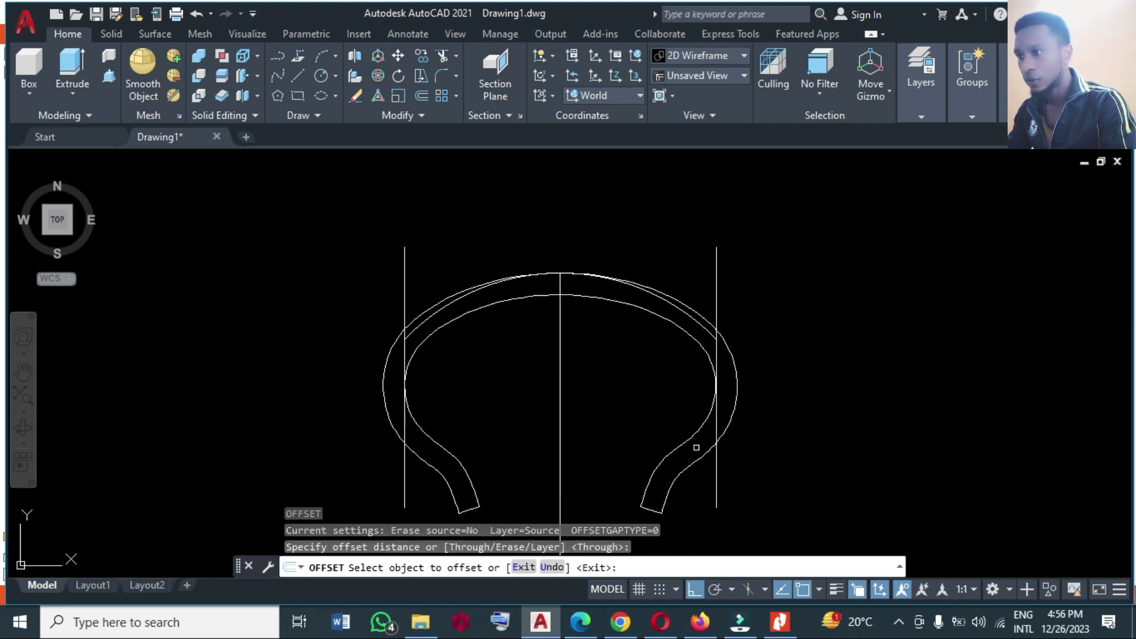
left_click(718, 332)
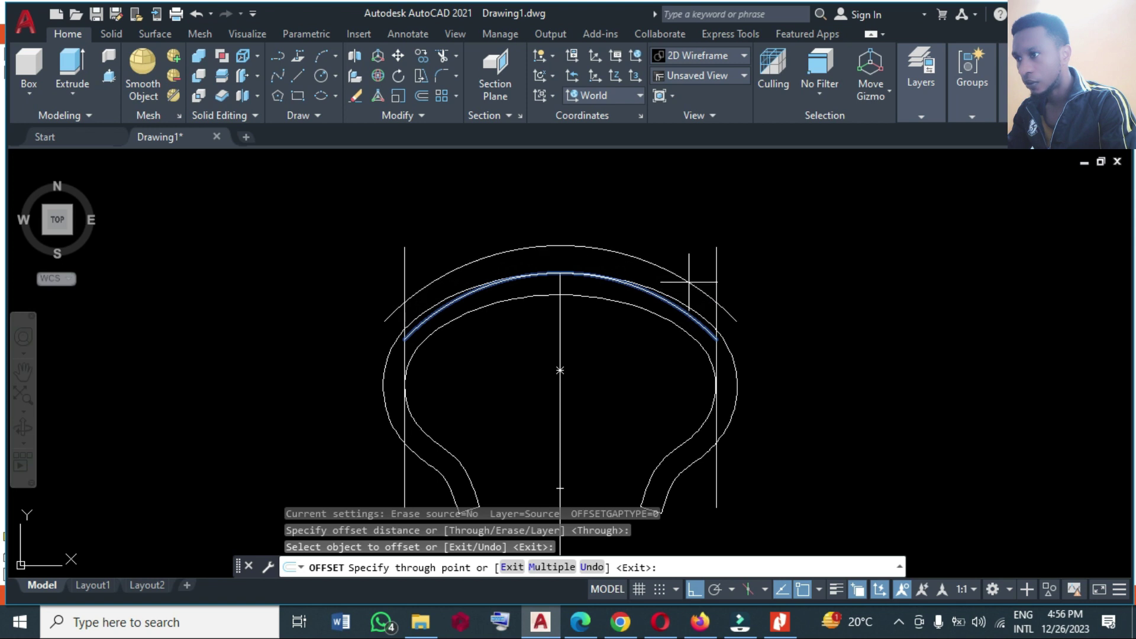
scroll(689, 289, "up", 2)
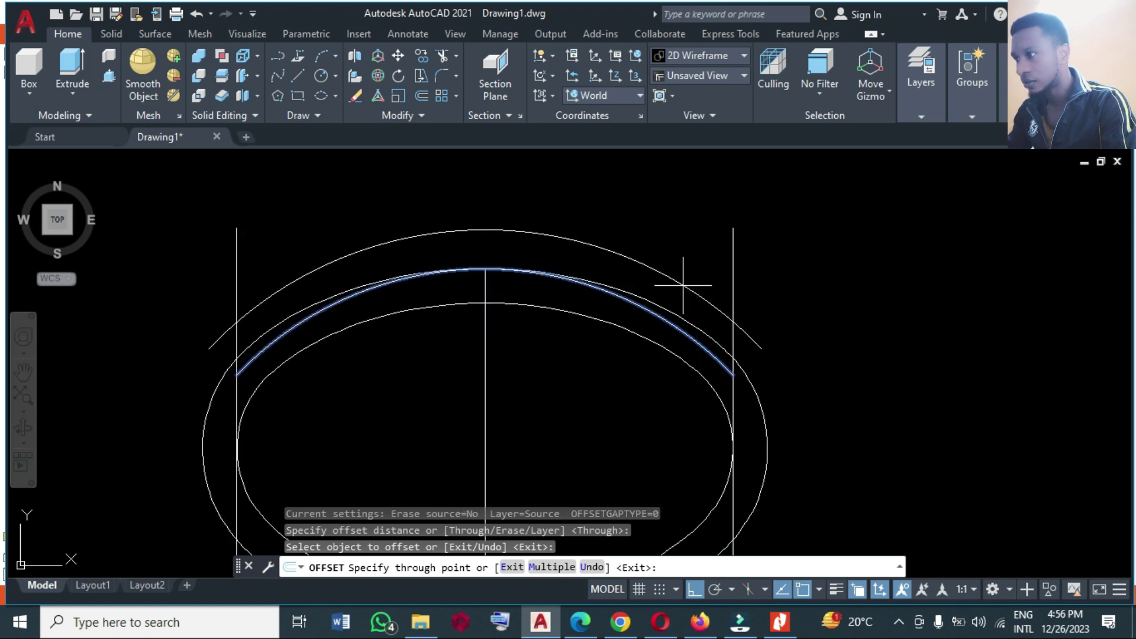
left_click(683, 288)
scroll(761, 290, "down", 2)
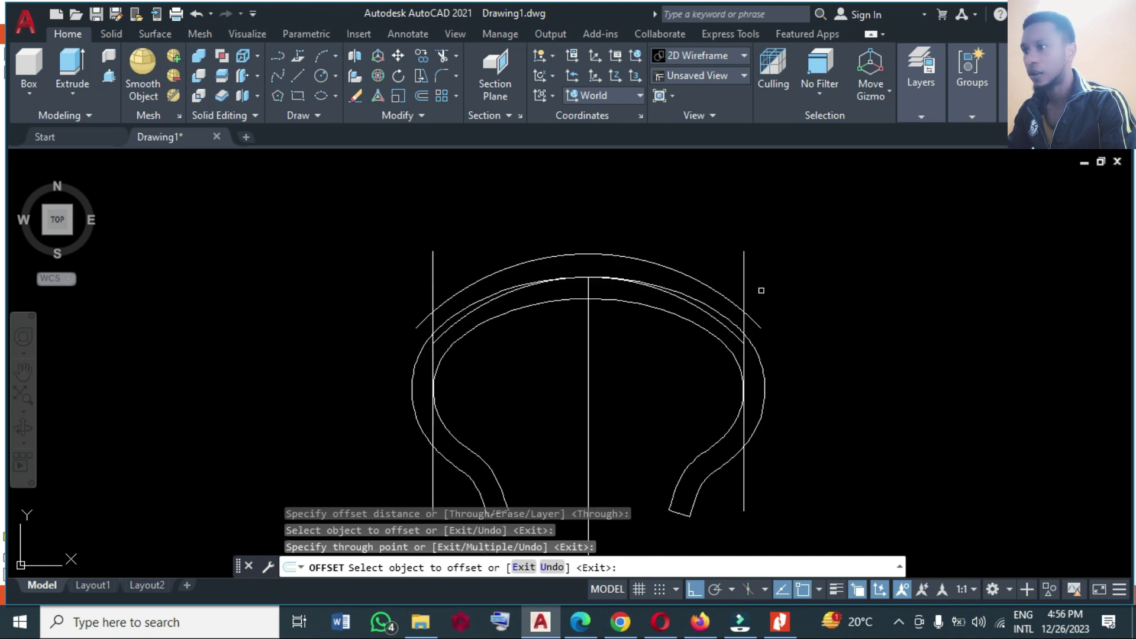
key("Return")
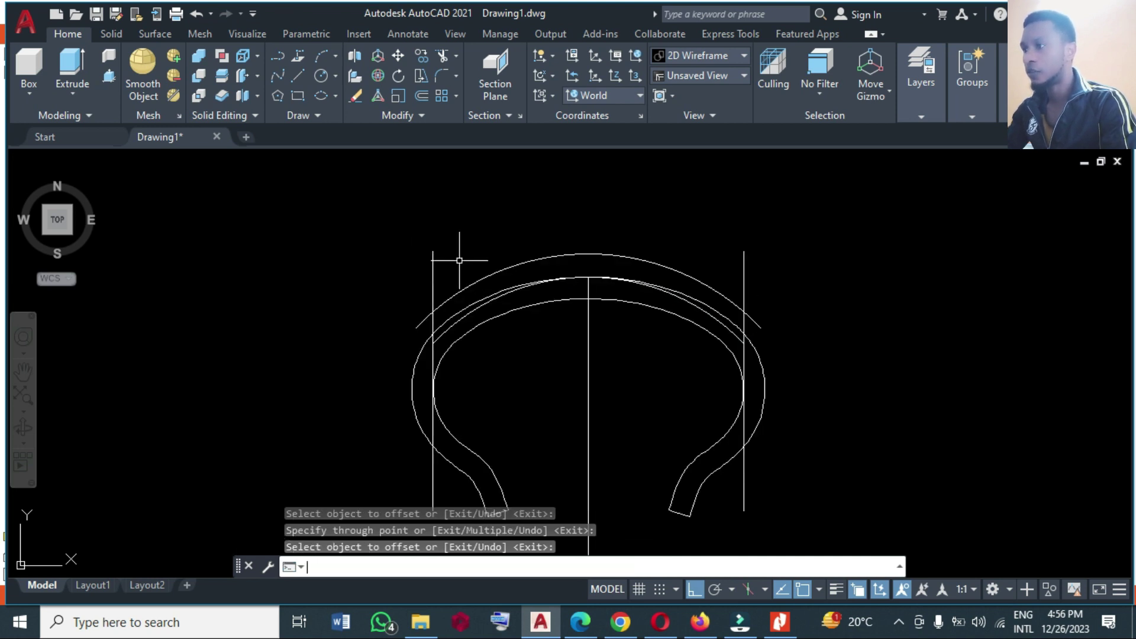
Step: Erase the right vertical line
type("e")
key("Return")
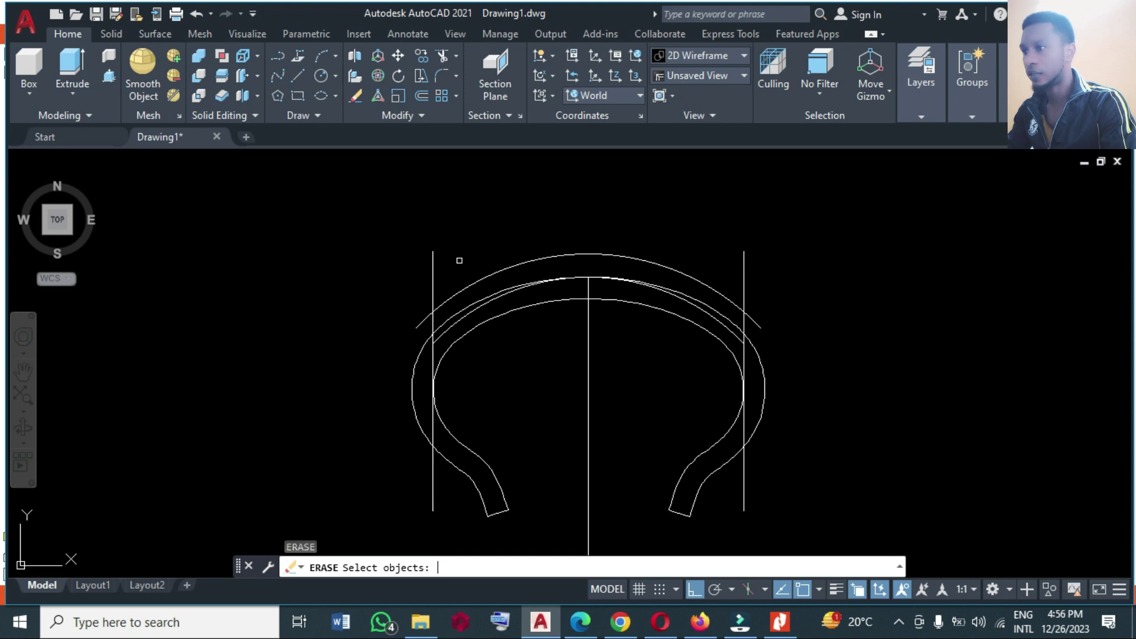
left_click(744, 267)
key("Return")
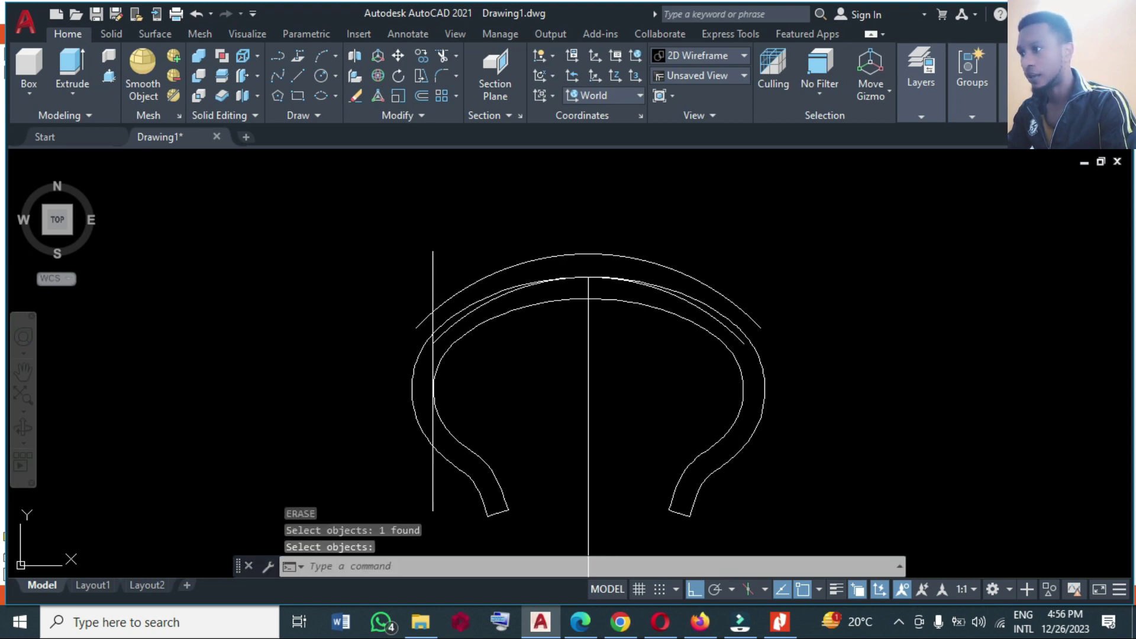
Step: Grip-edit the left vertical line into a slant, moving its top end to the right
left_click(434, 269)
left_click(433, 251)
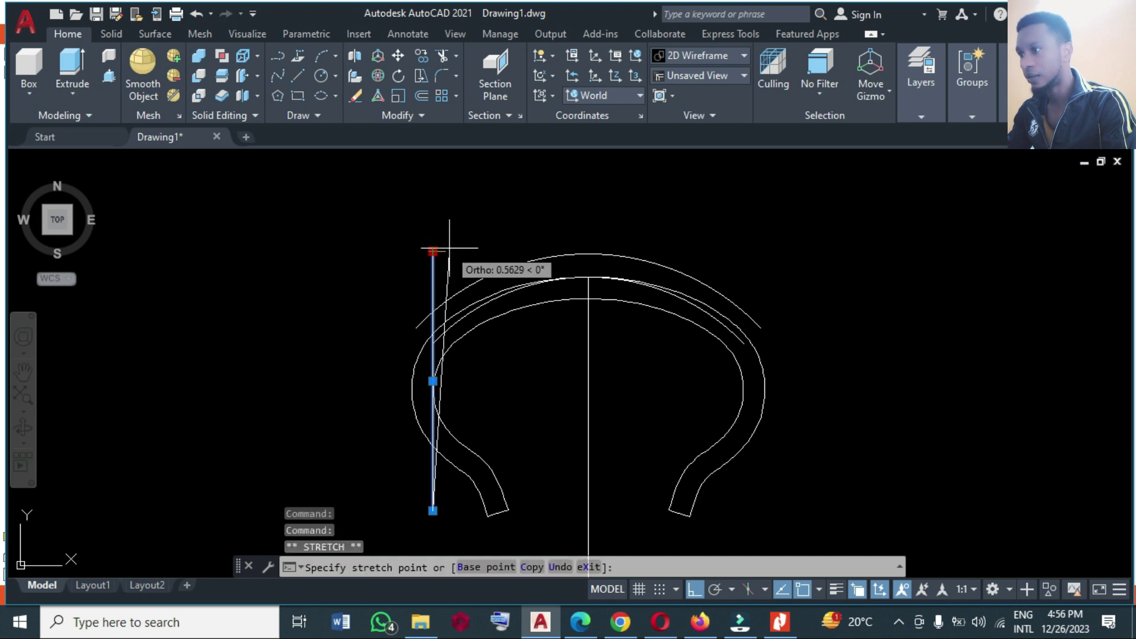
left_click(457, 244)
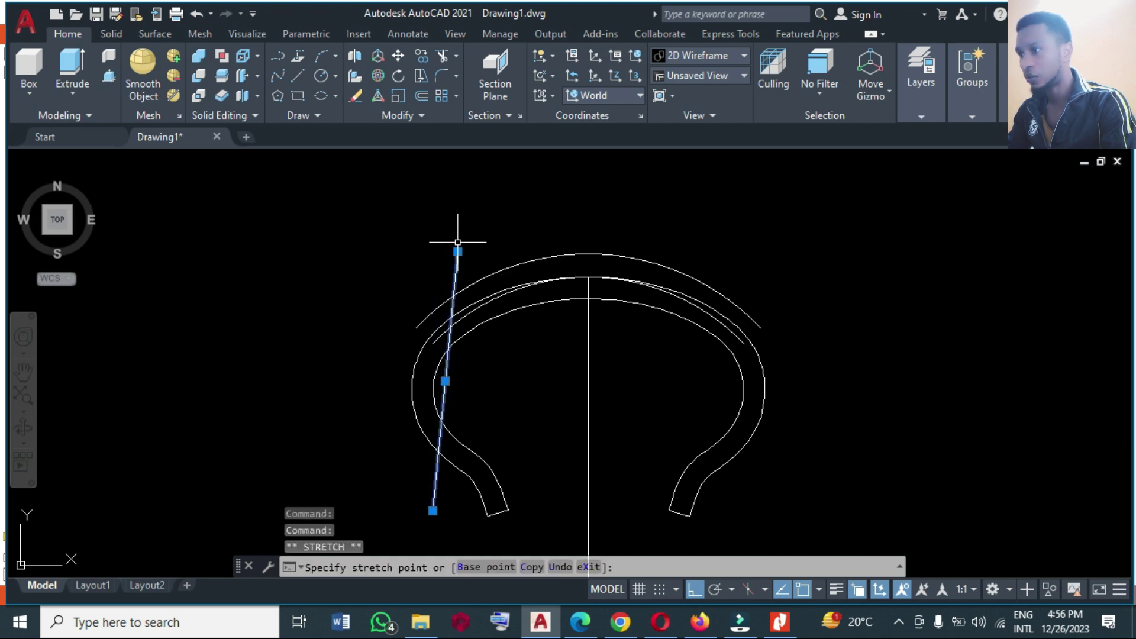
left_click(433, 510)
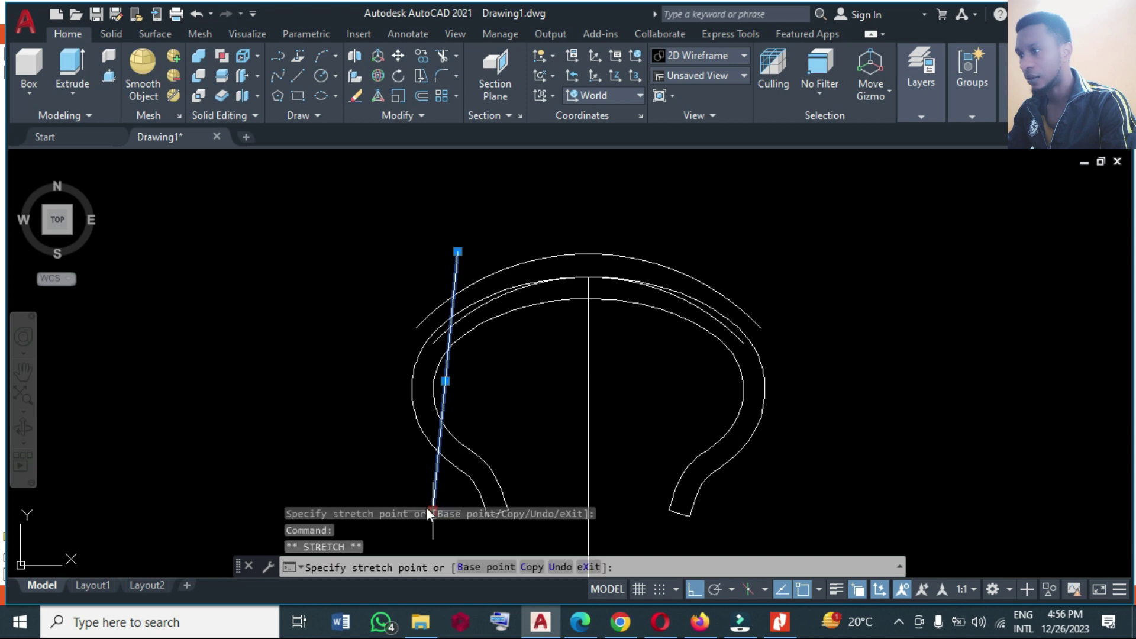
left_click(394, 489)
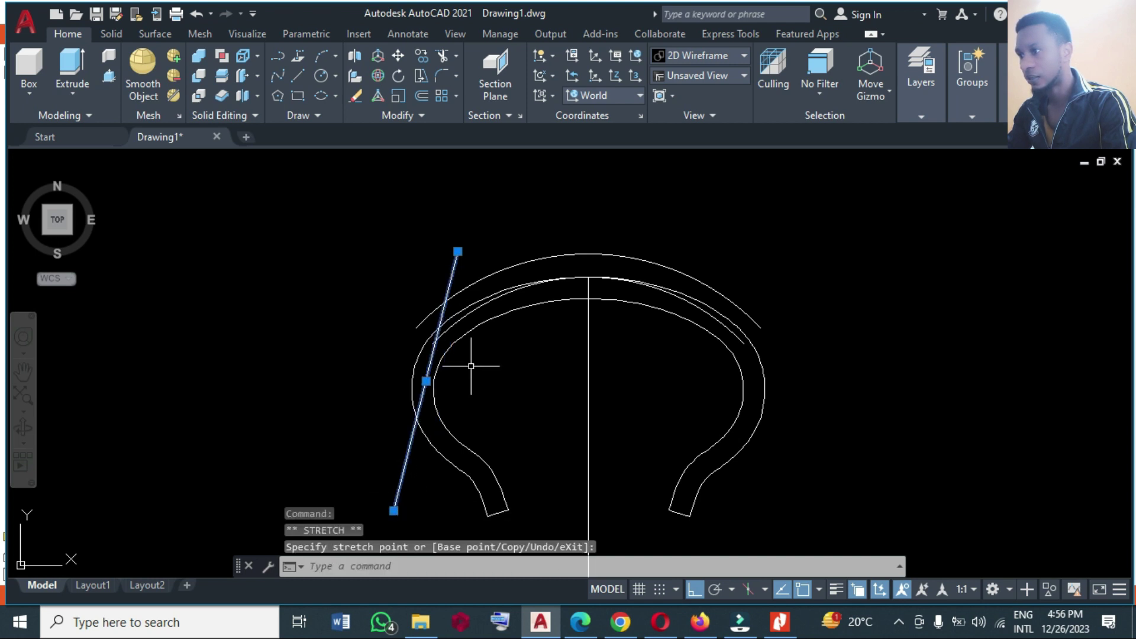
left_click(457, 251)
left_click(472, 252)
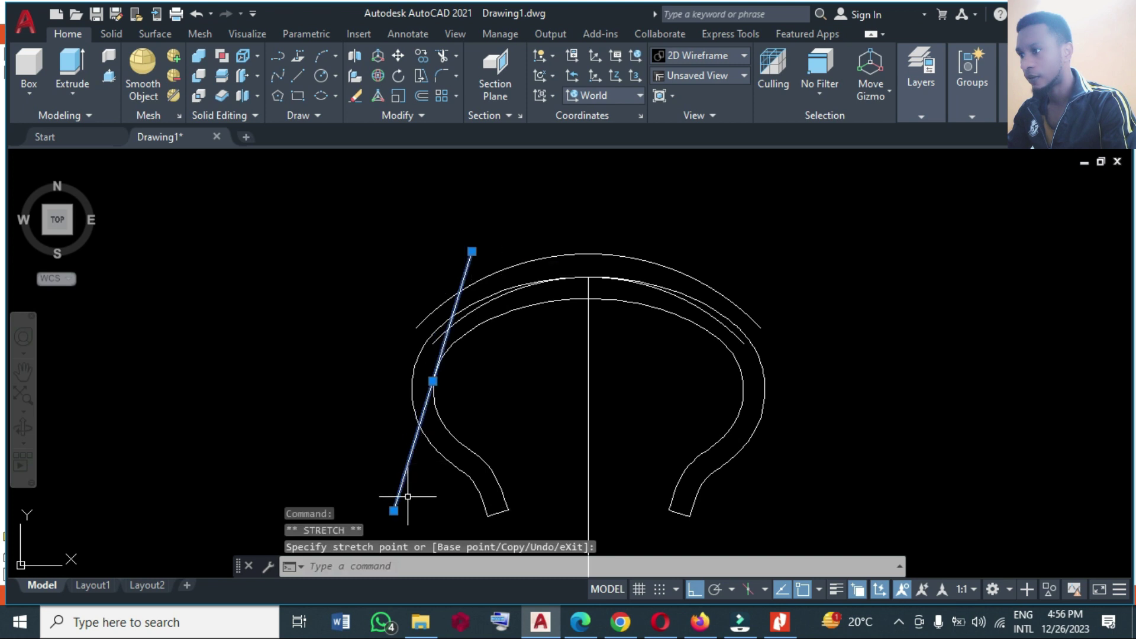
Step: Shift the slanted line's bottom end further left, with object snap turned off
left_click(393, 510)
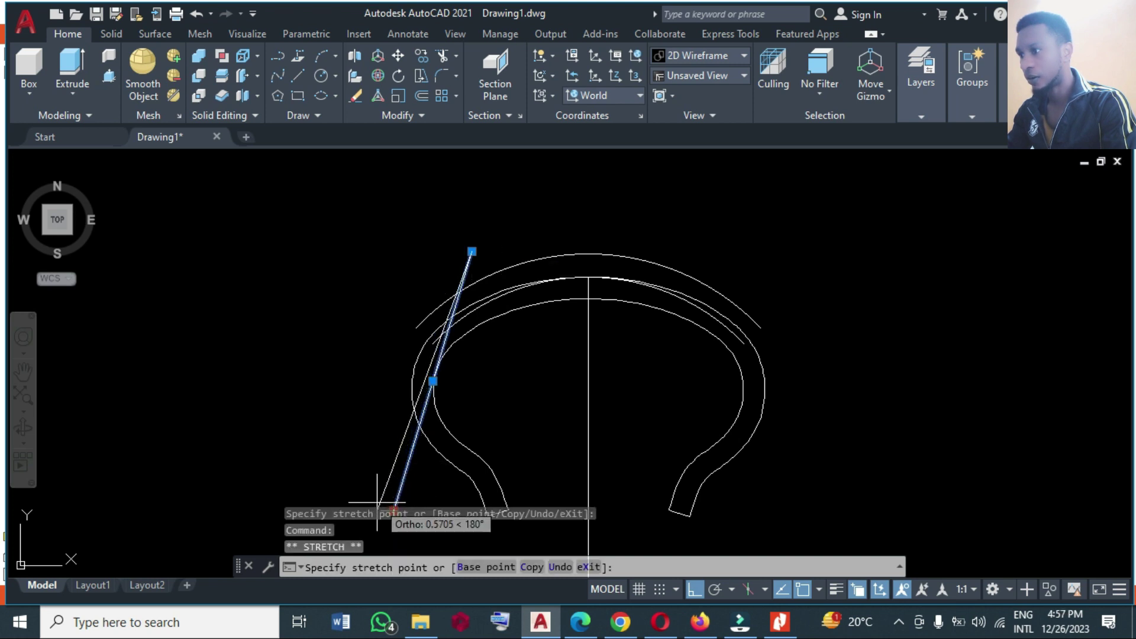
left_click(375, 502)
left_click(472, 251)
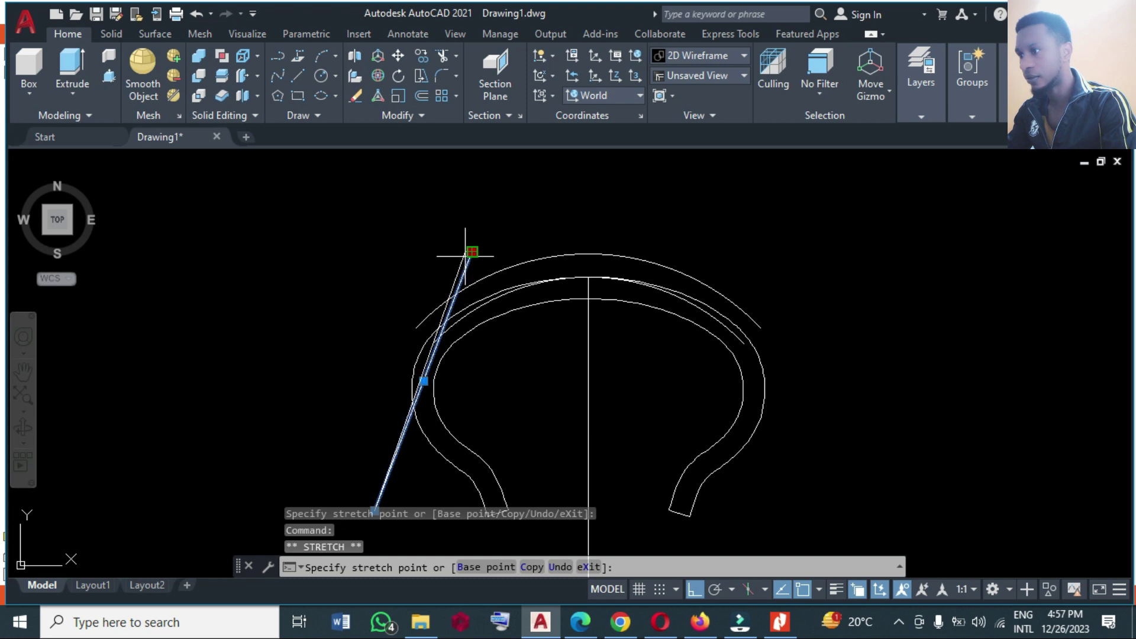
scroll(465, 256, "up", 4)
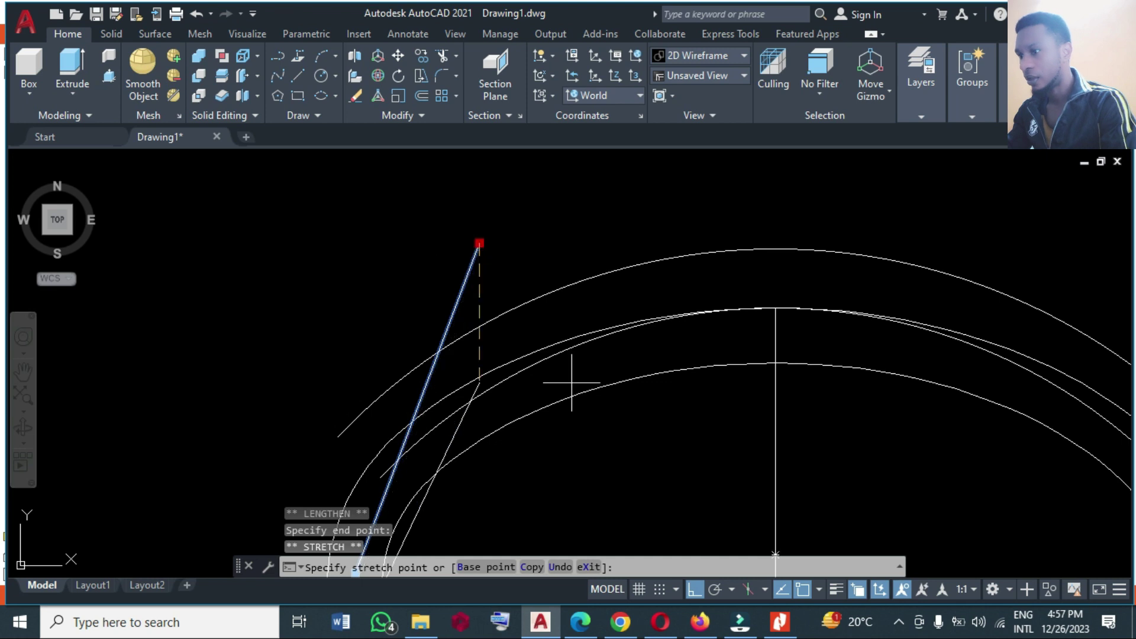
key("F3")
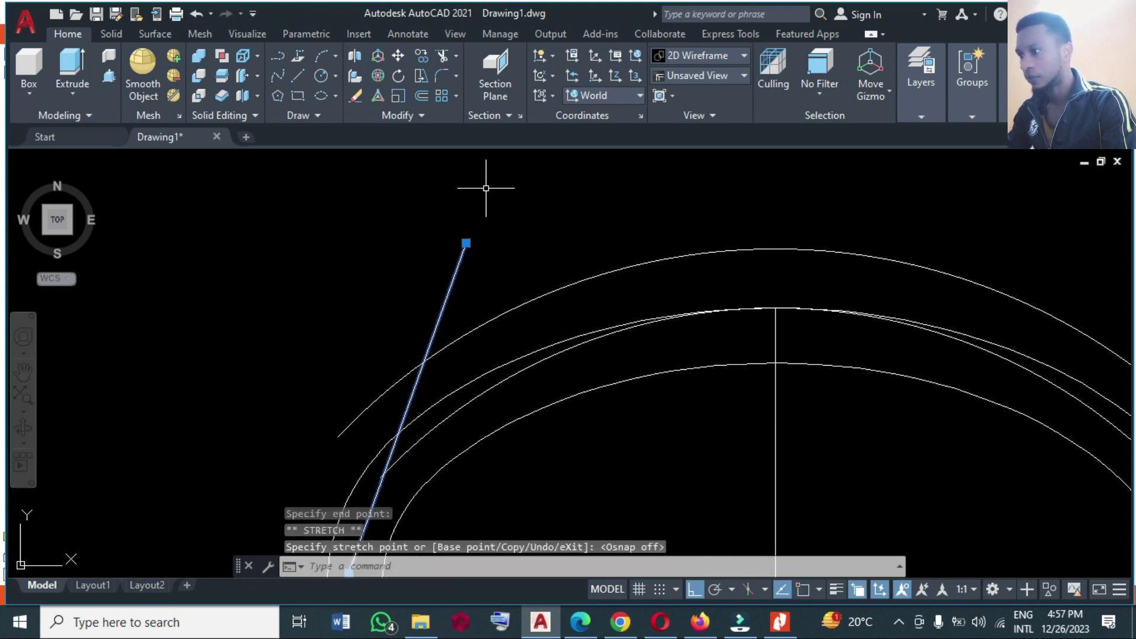
scroll(489, 183, "down", 3)
key("Escape")
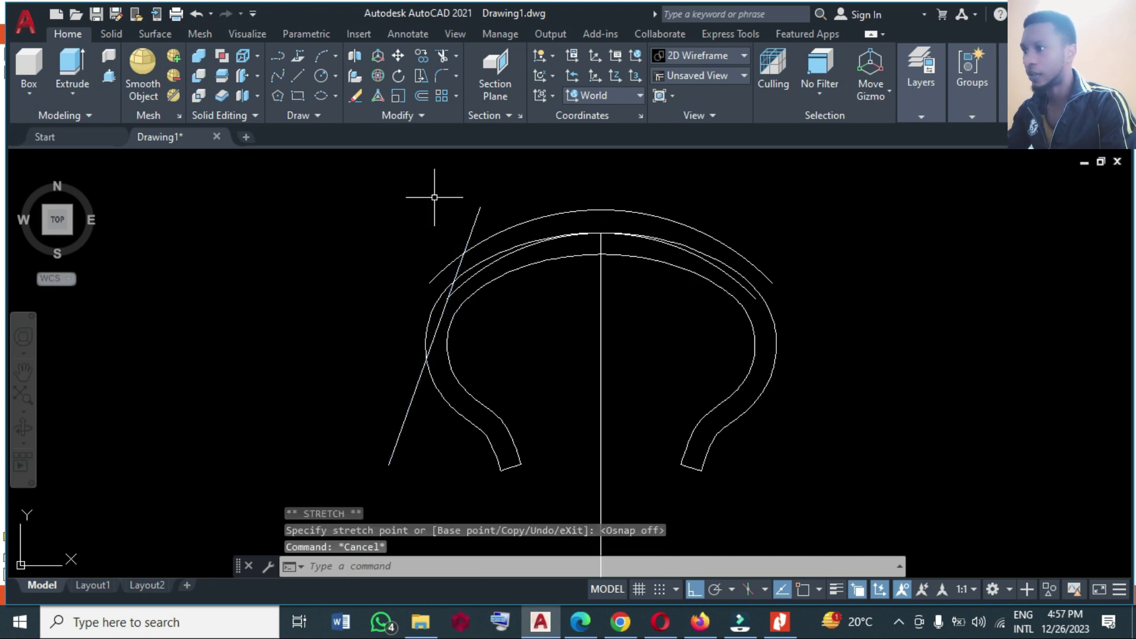
Step: Mirror the slanted line to the right about the vertical centre line, keeping the original
type("mi")
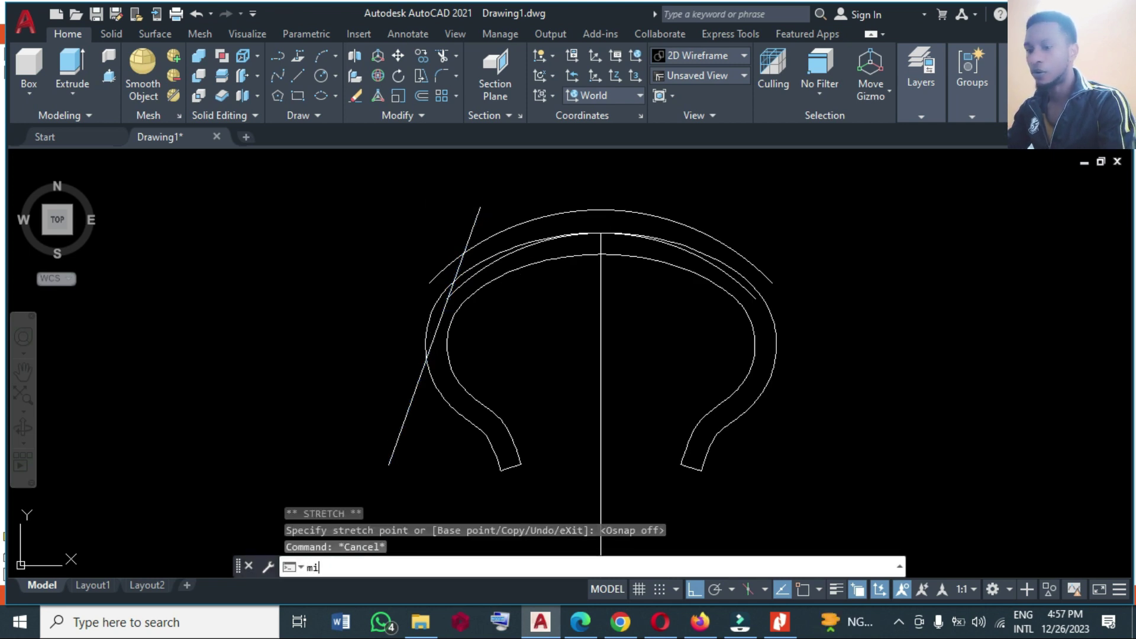
key("Return")
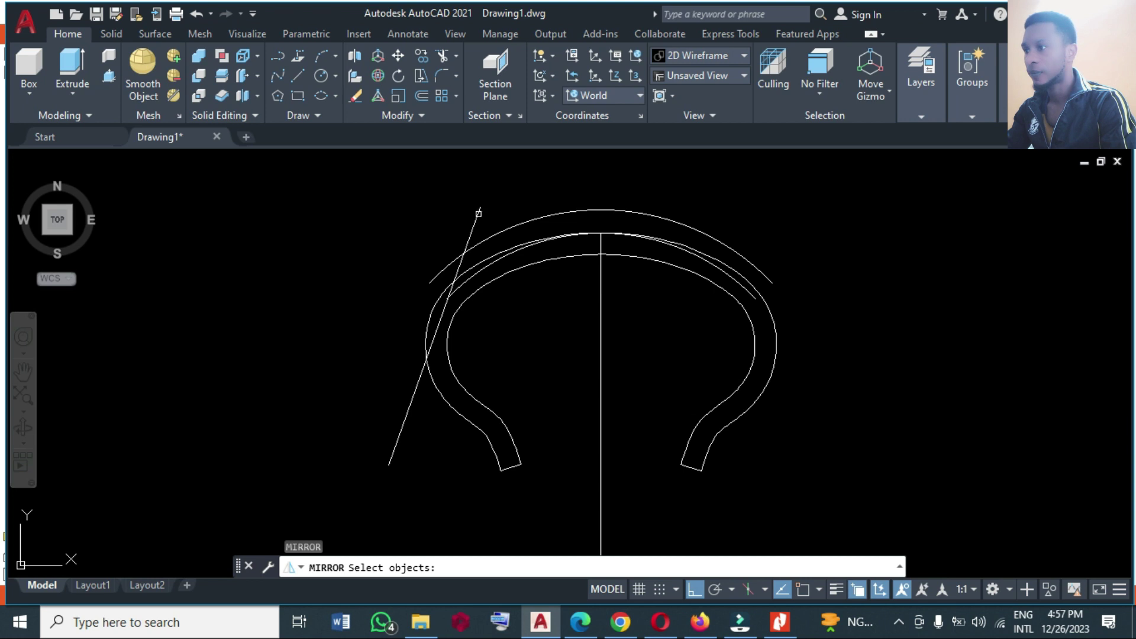
left_click(479, 213)
key("Return")
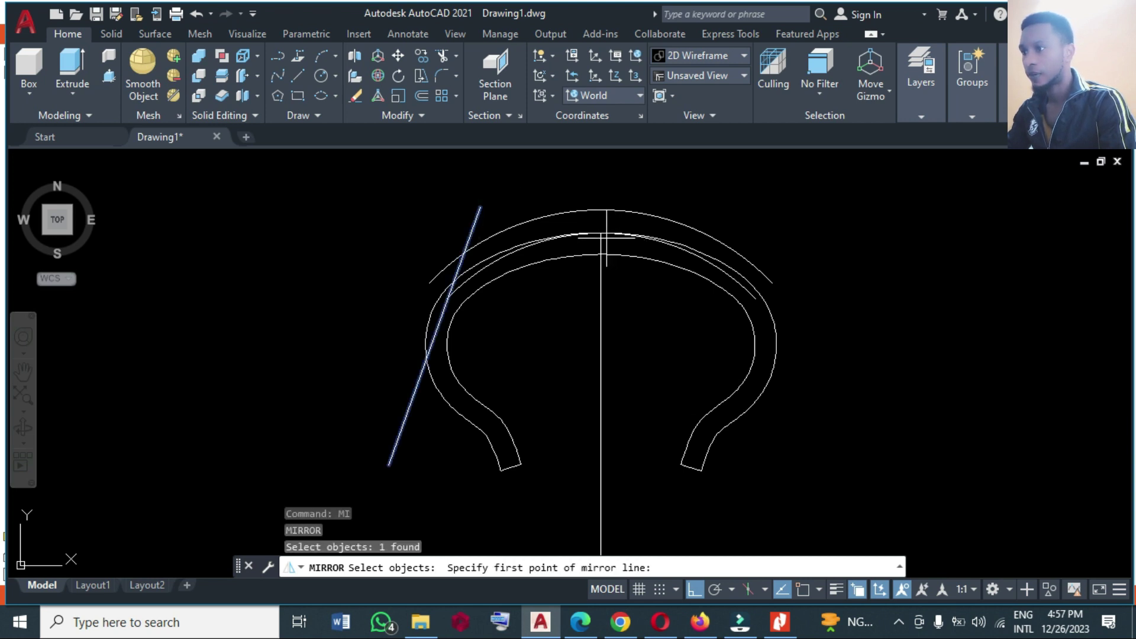
key("F3")
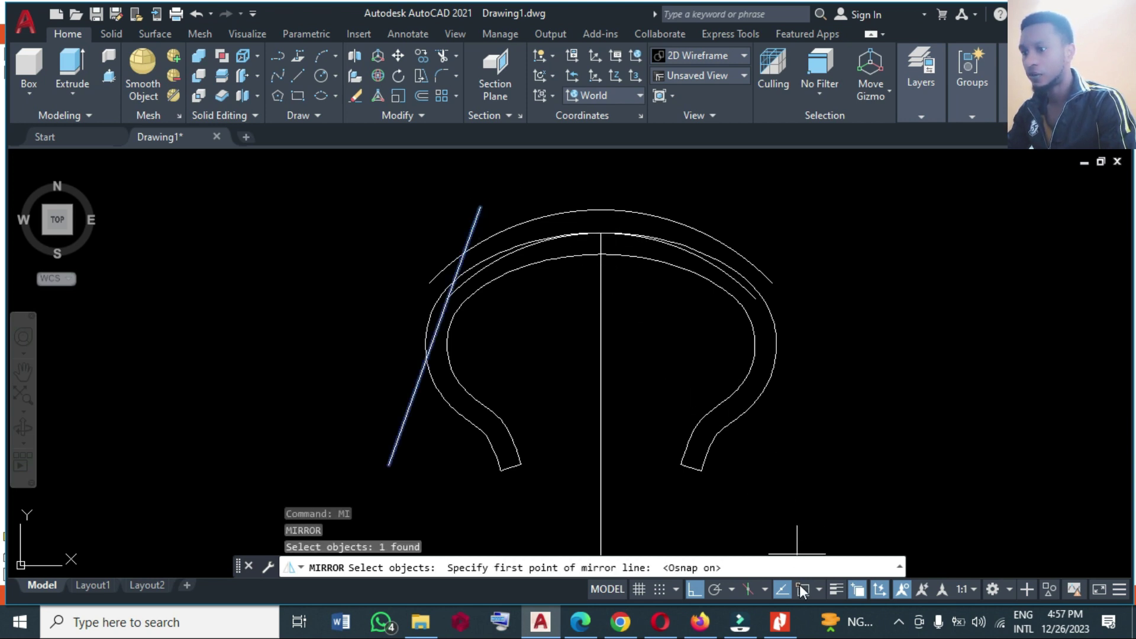
left_click(600, 233)
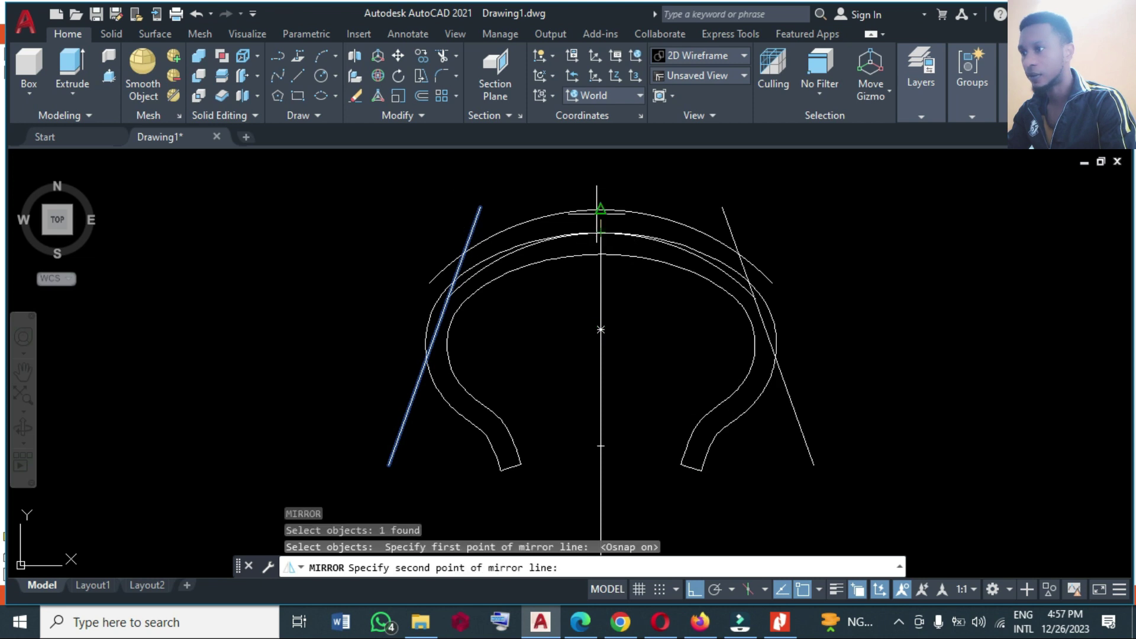
left_click(596, 181)
key("Return")
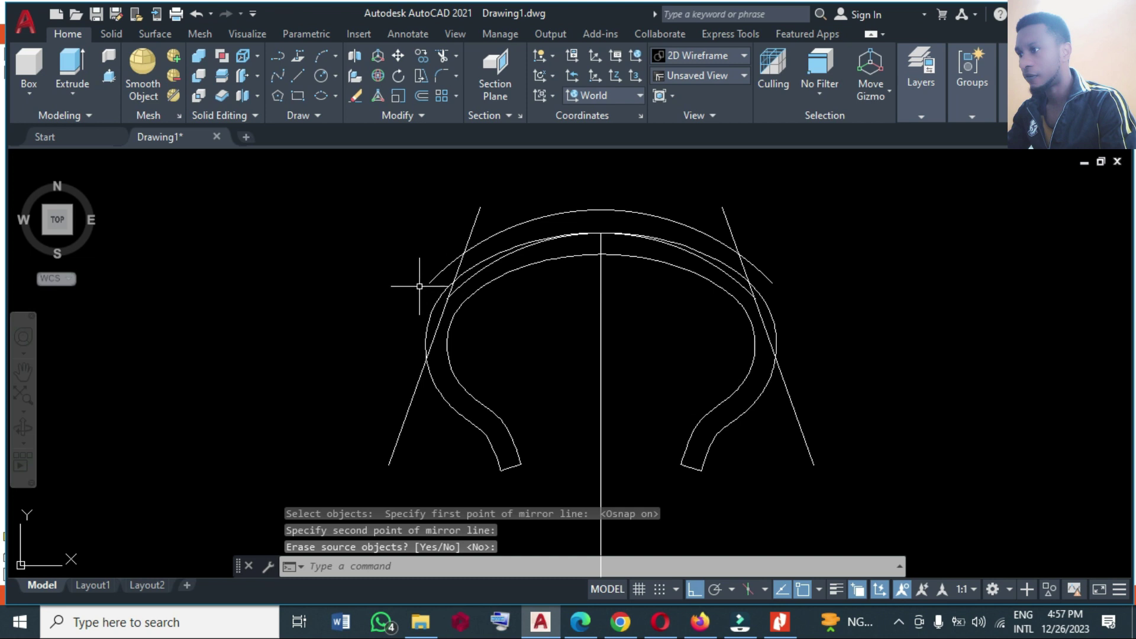
Step: Trim the slanted lines' upper ends and the offset arc's overhangs at the tread top
type("tr")
key("Return")
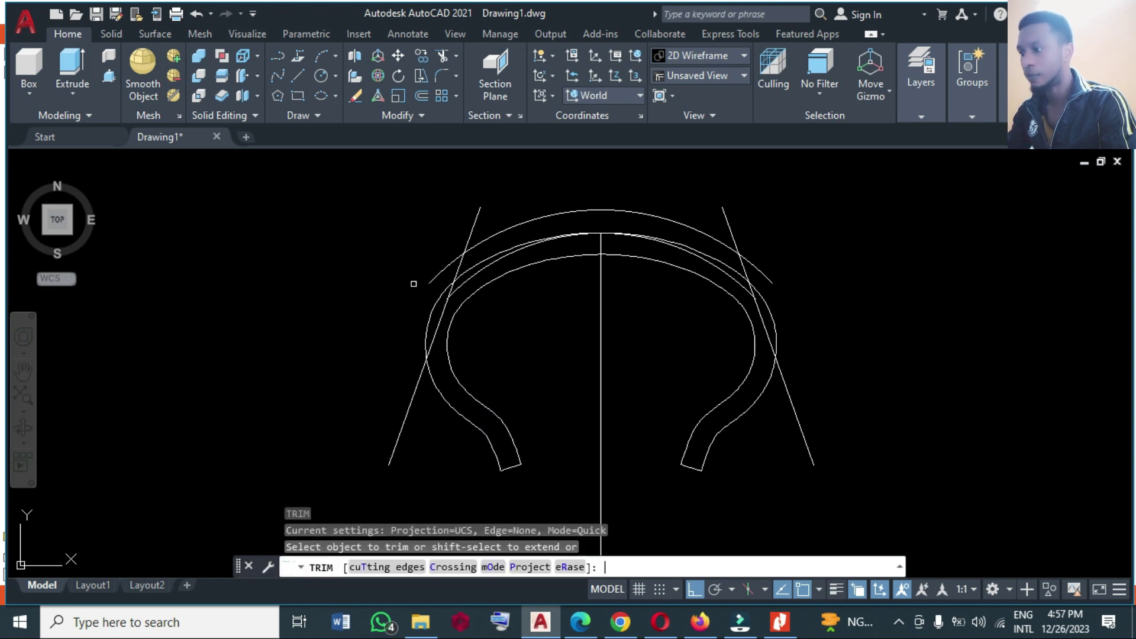
left_click(445, 270)
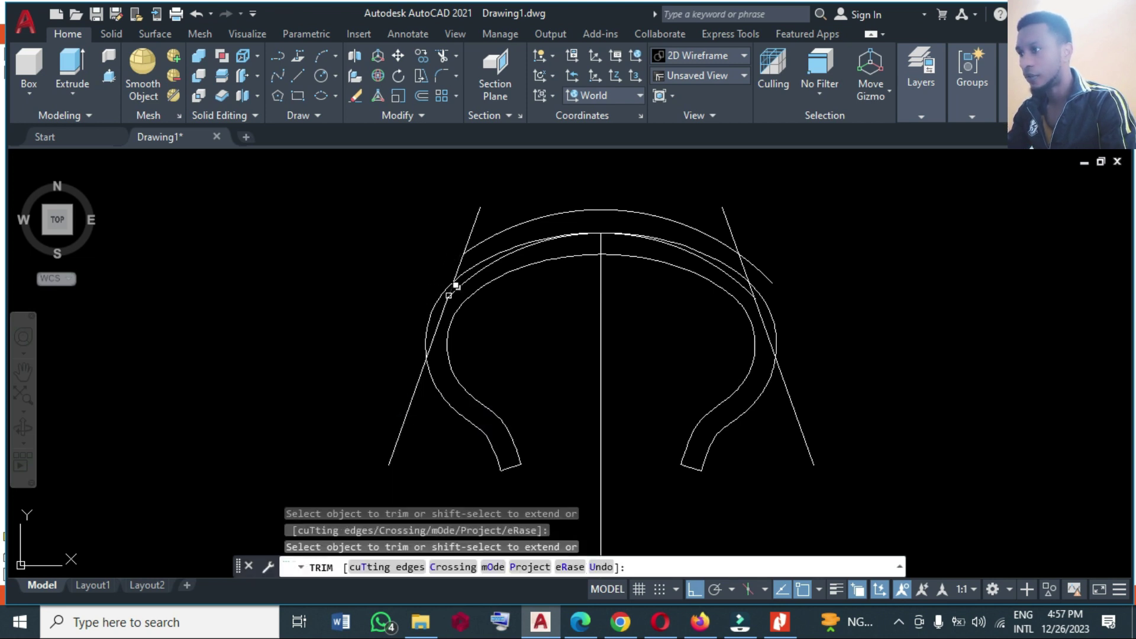
left_click(471, 239)
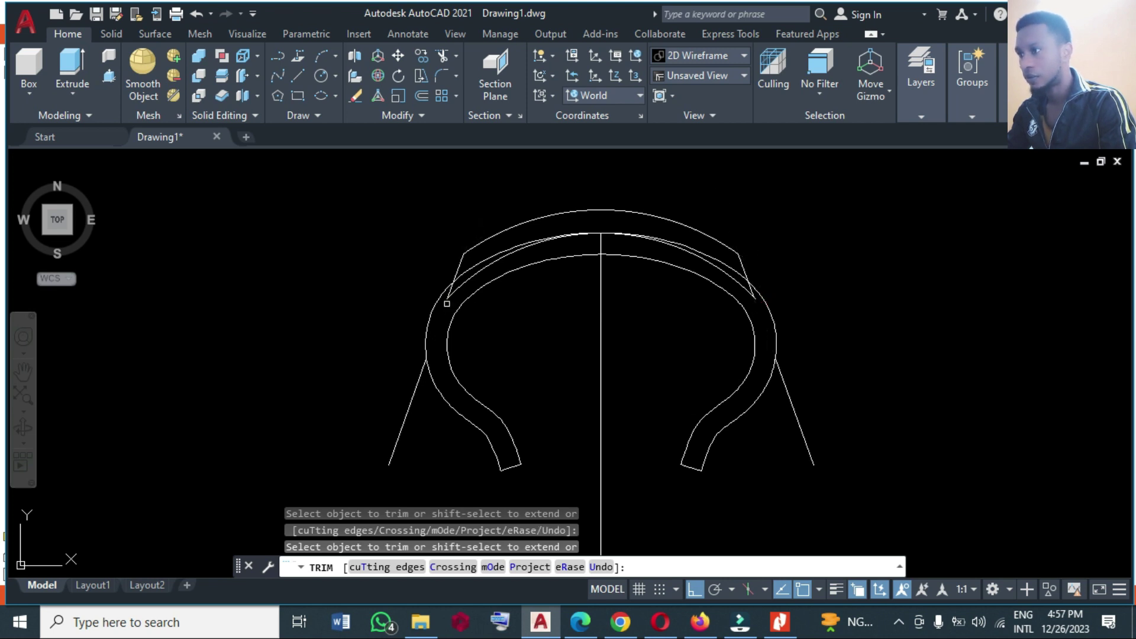
scroll(447, 303, "up", 5)
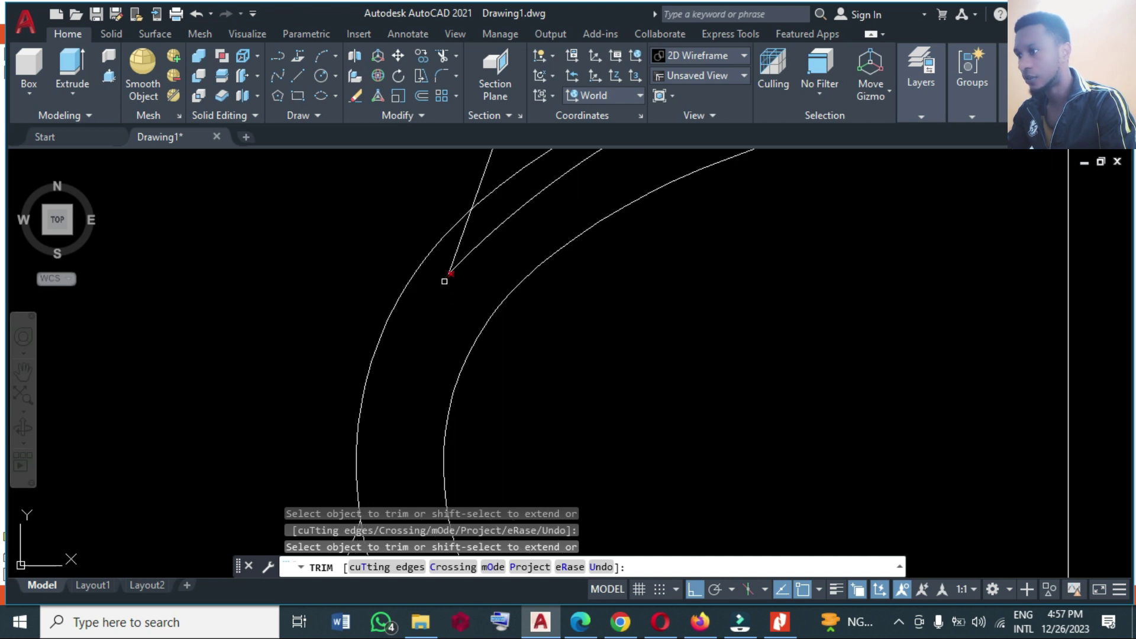
scroll(385, 281, "down", 6)
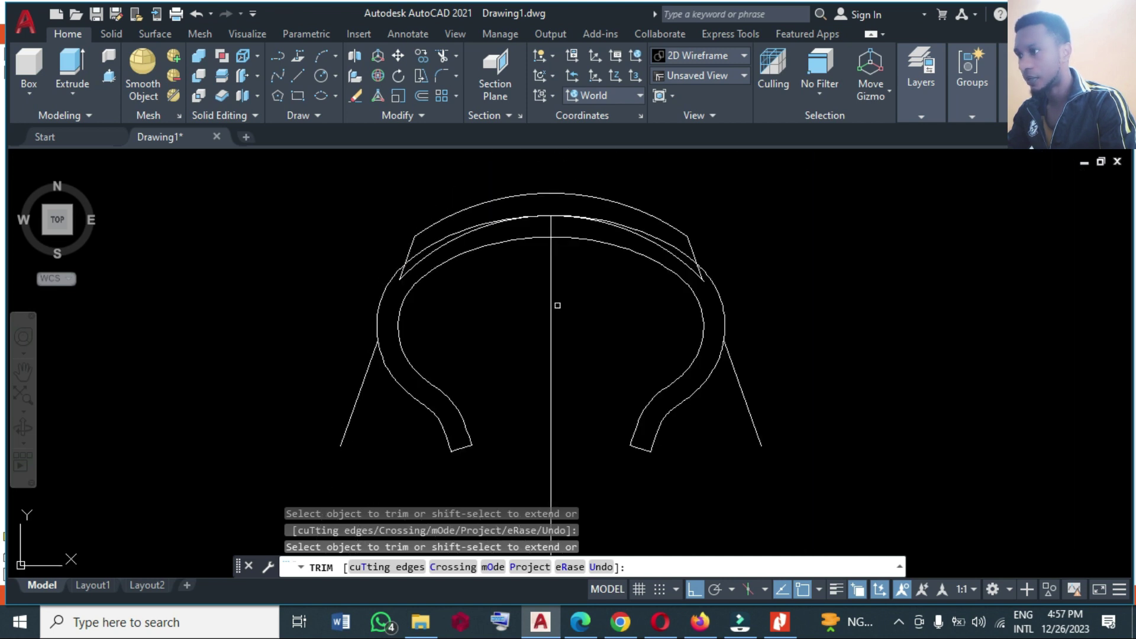
scroll(703, 290, "up", 4)
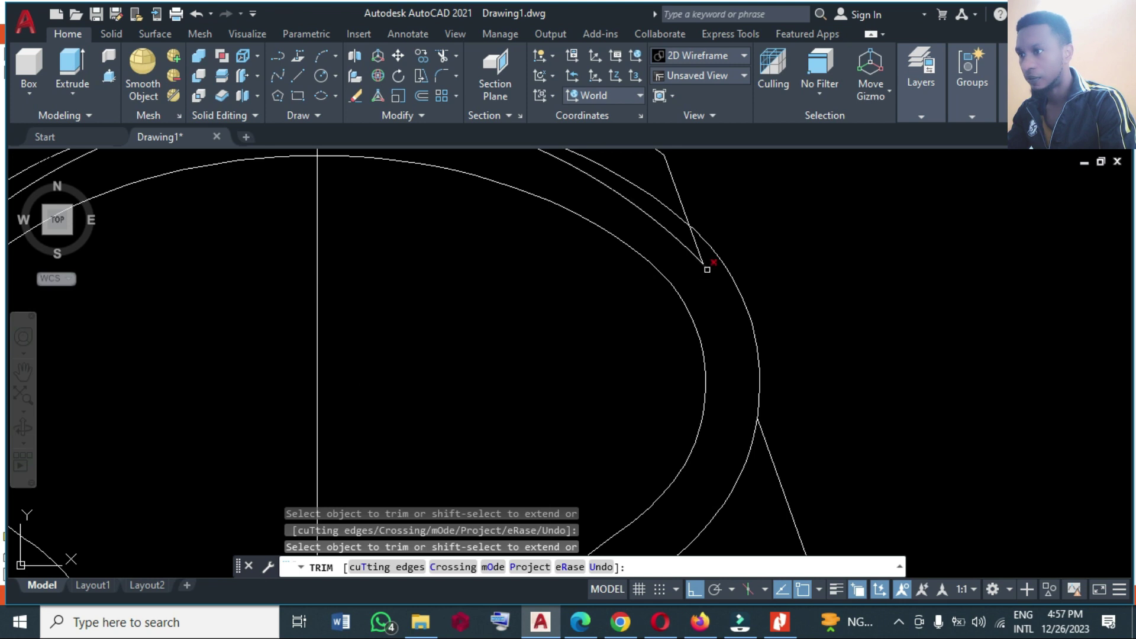
scroll(715, 271, "down", 4)
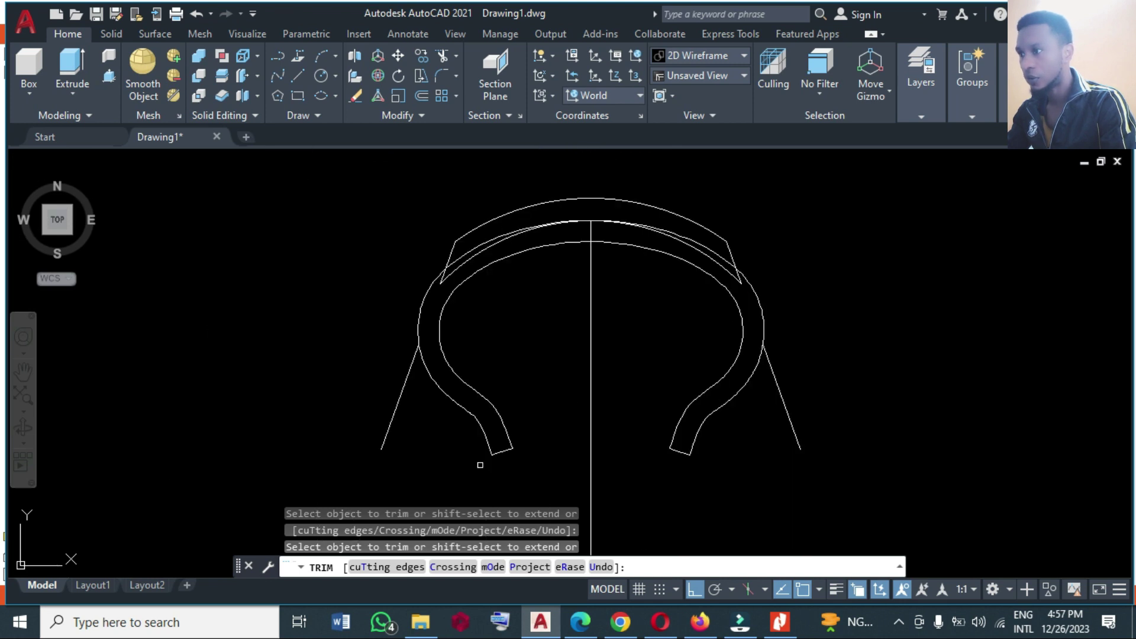
key("Return")
Step: Erase the lower left and right diagonal lines with crossing windows
type("e")
key("Return")
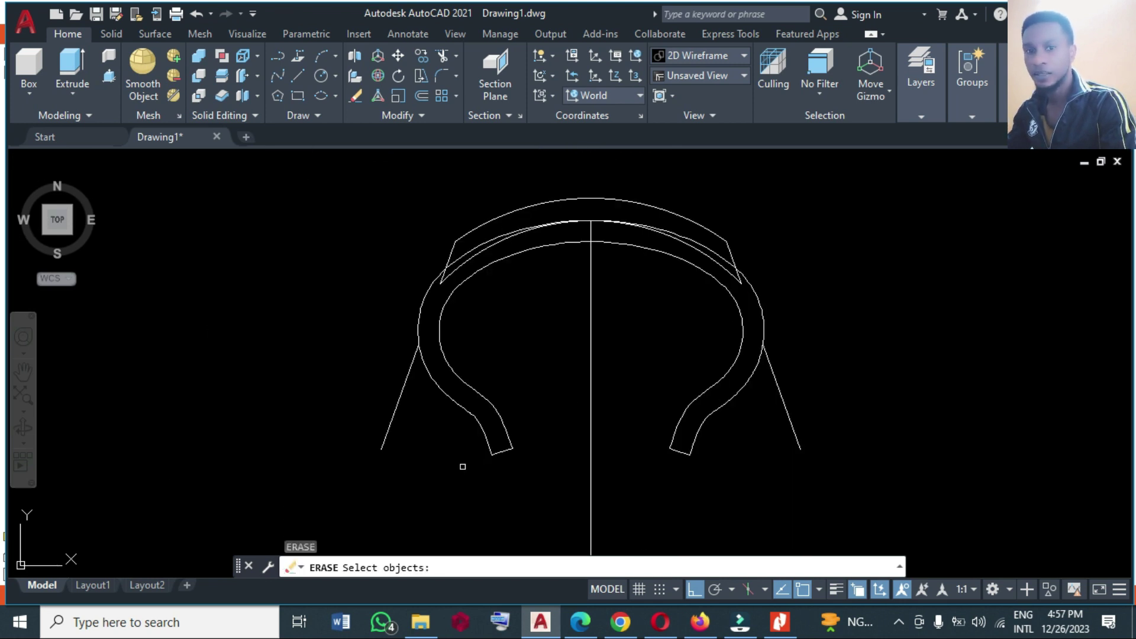
left_click(396, 452)
left_click(323, 406)
left_click(858, 424)
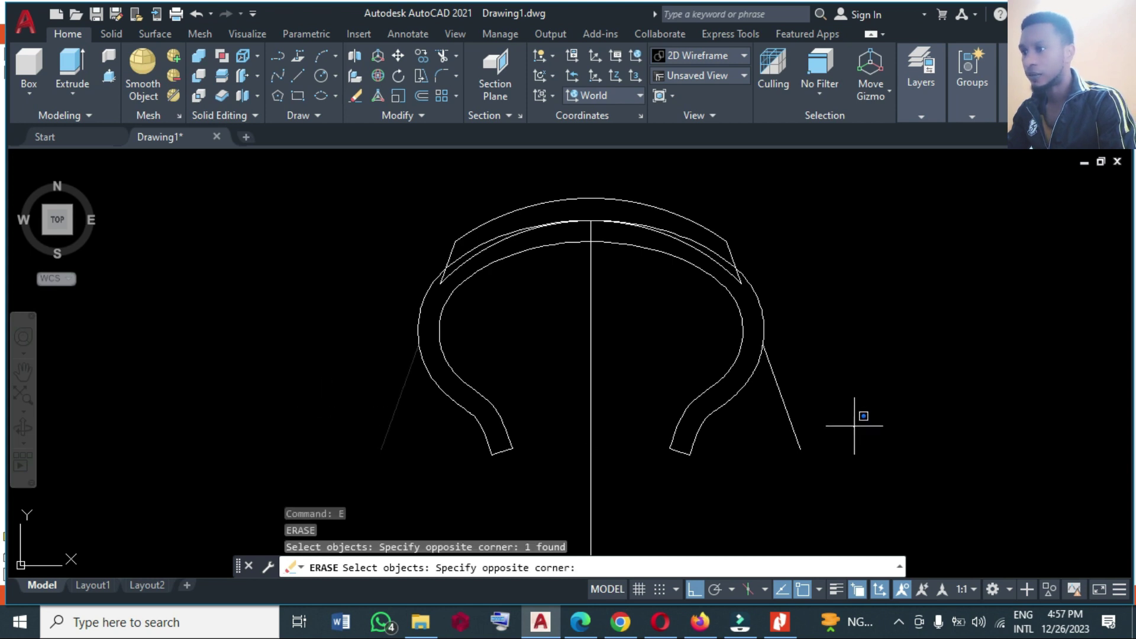
left_click(757, 361)
key("Return")
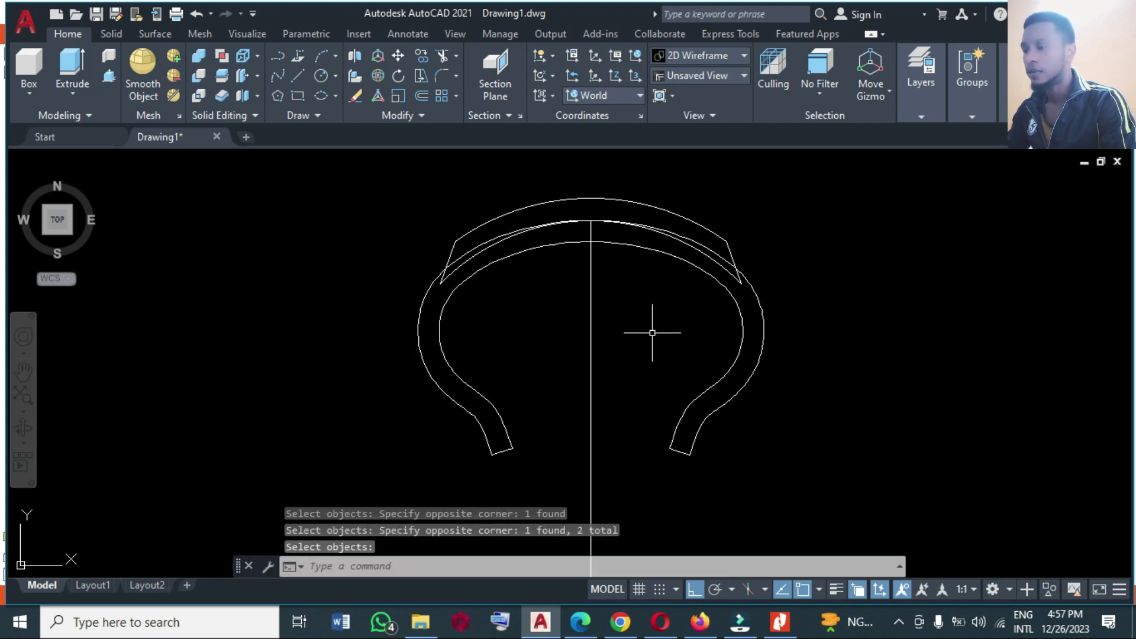
Step: Erase the vertical centre line with a crossing window
scroll(652, 333, "down", 2)
key("Return")
left_click(649, 350)
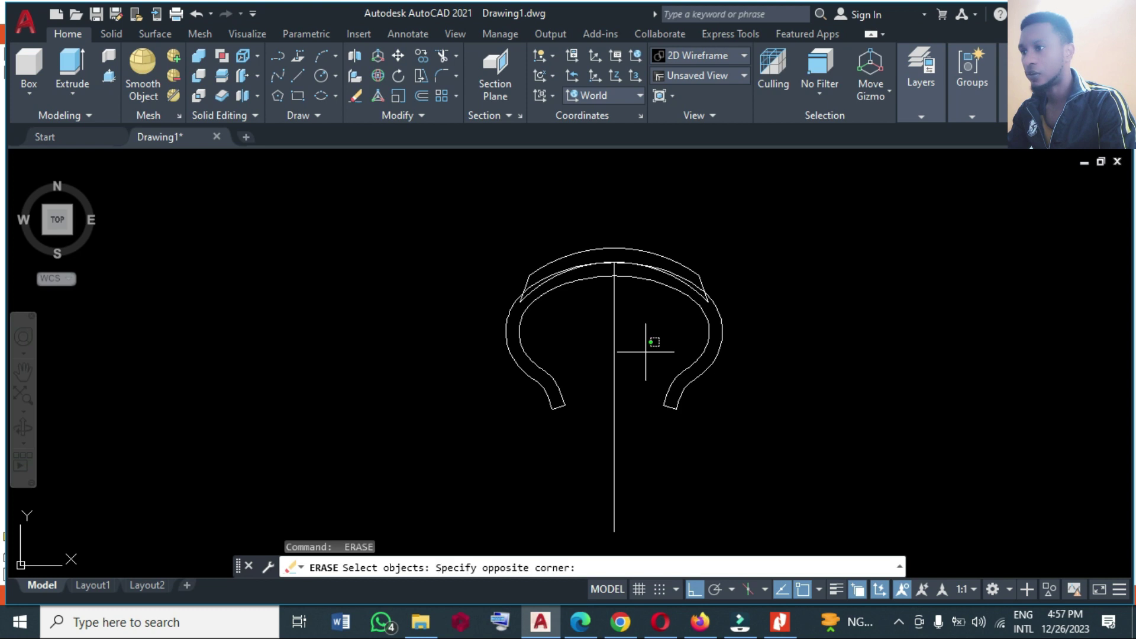
left_click(599, 338)
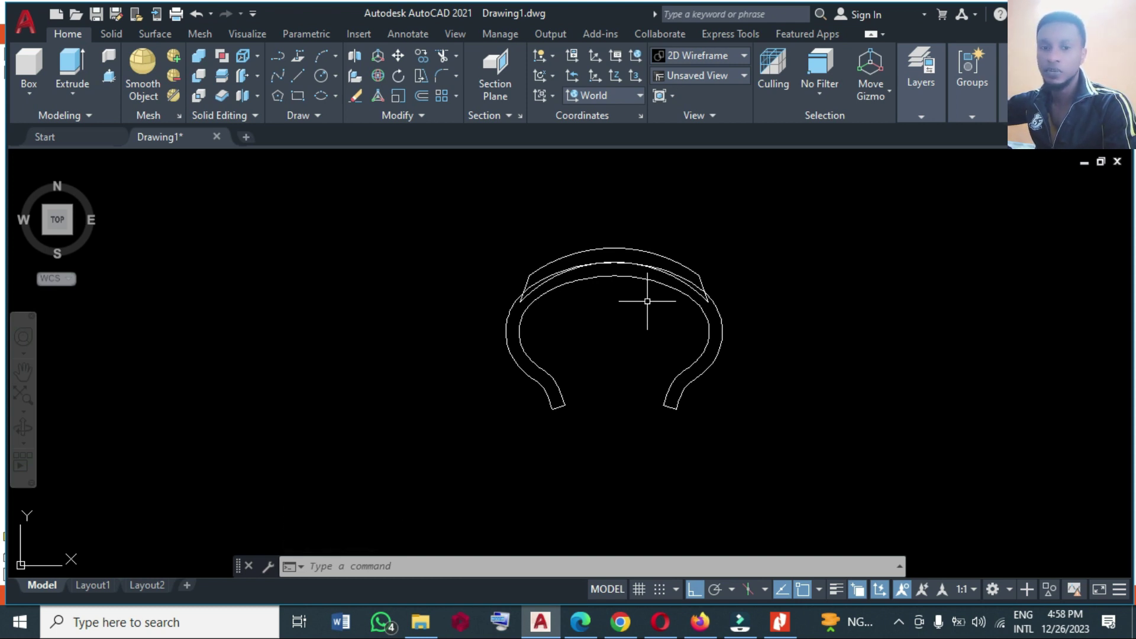
Step: Join the four tread-top pieces into one polyline
scroll(513, 237, "down", 2)
type("j")
key("Return")
left_click(508, 217)
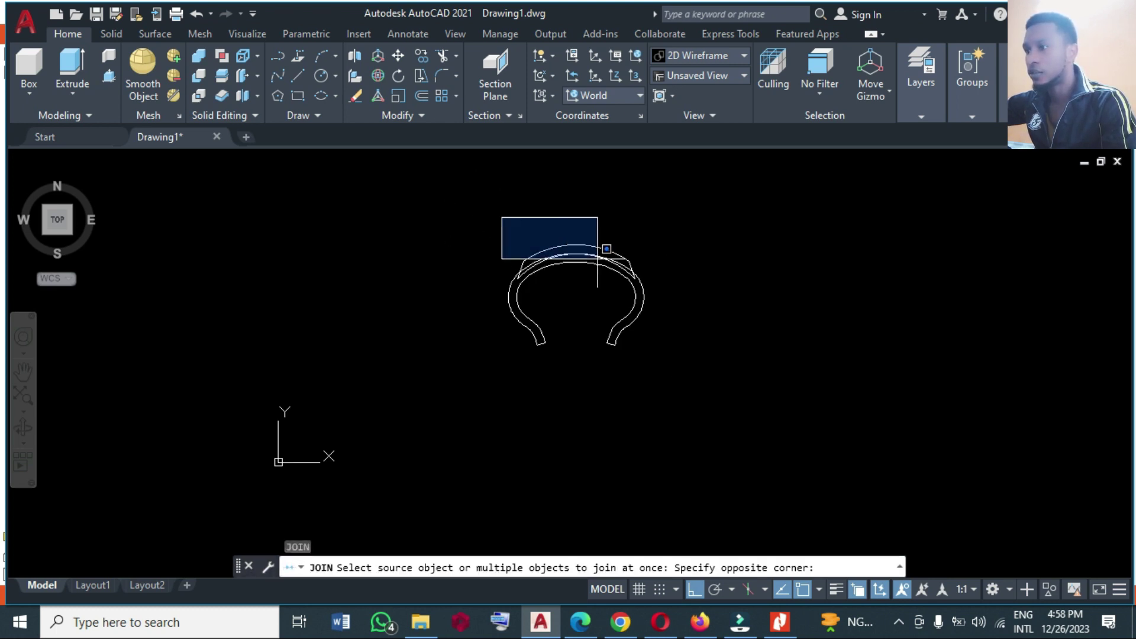
left_click(652, 286)
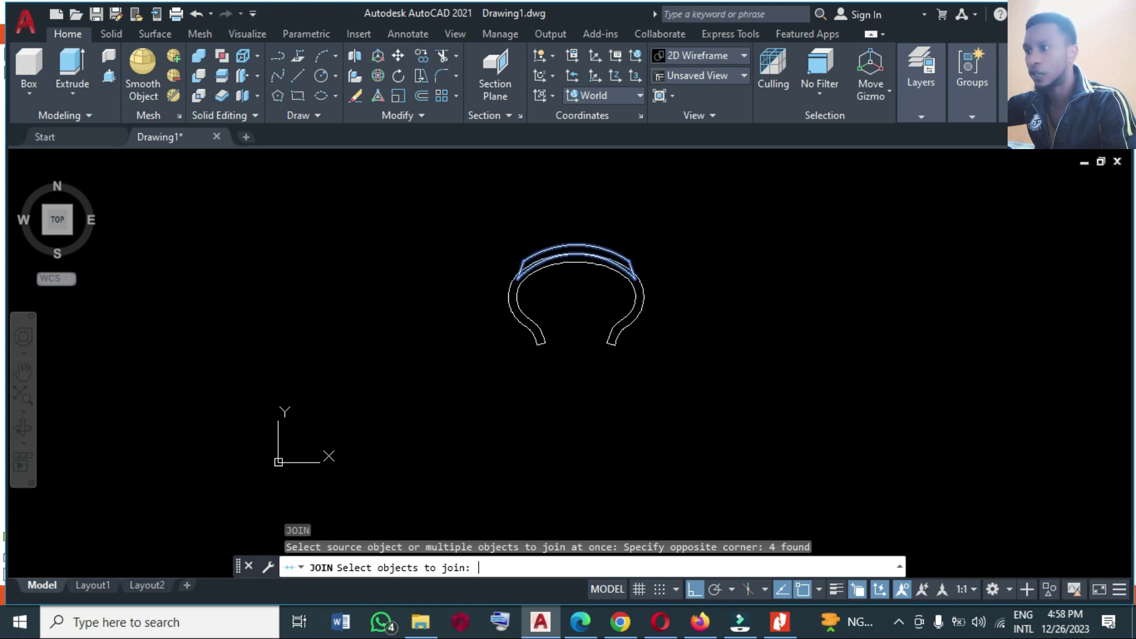
key("Return")
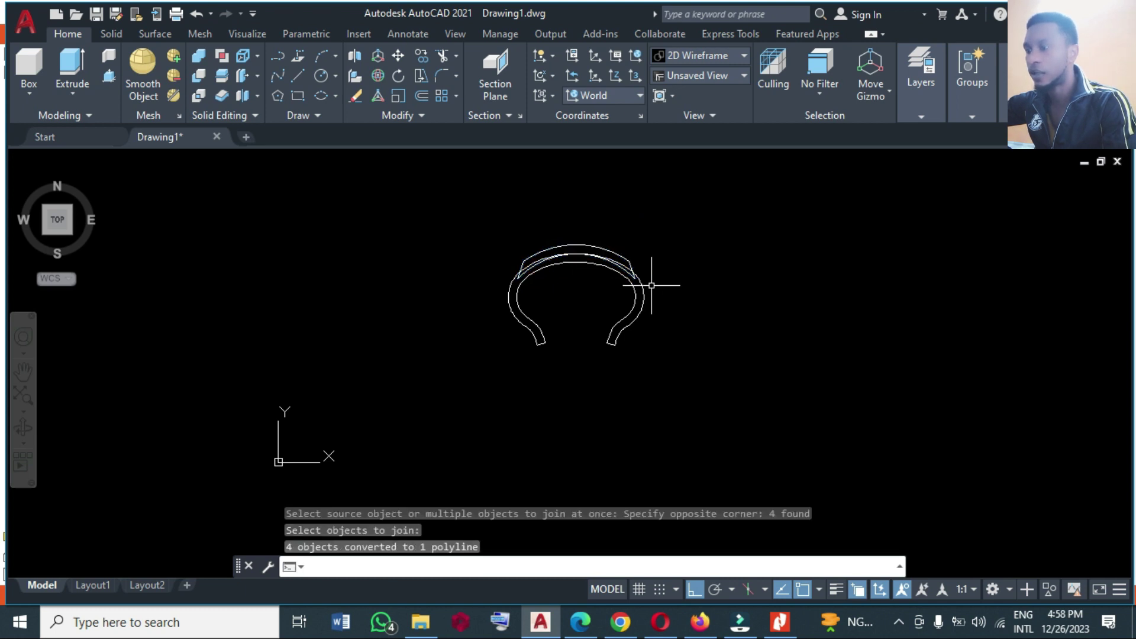
Step: Draw a horizontal line beneath the tire profile to serve as the revolve axis
left_click(299, 74)
scroll(532, 208, "down", 1)
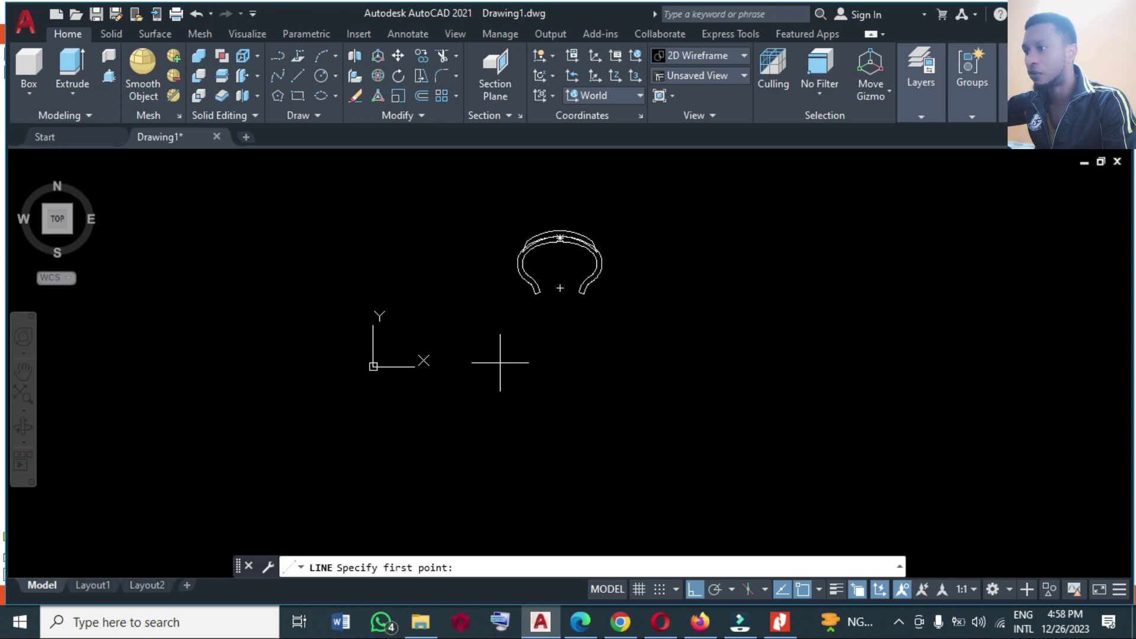
left_click(489, 349)
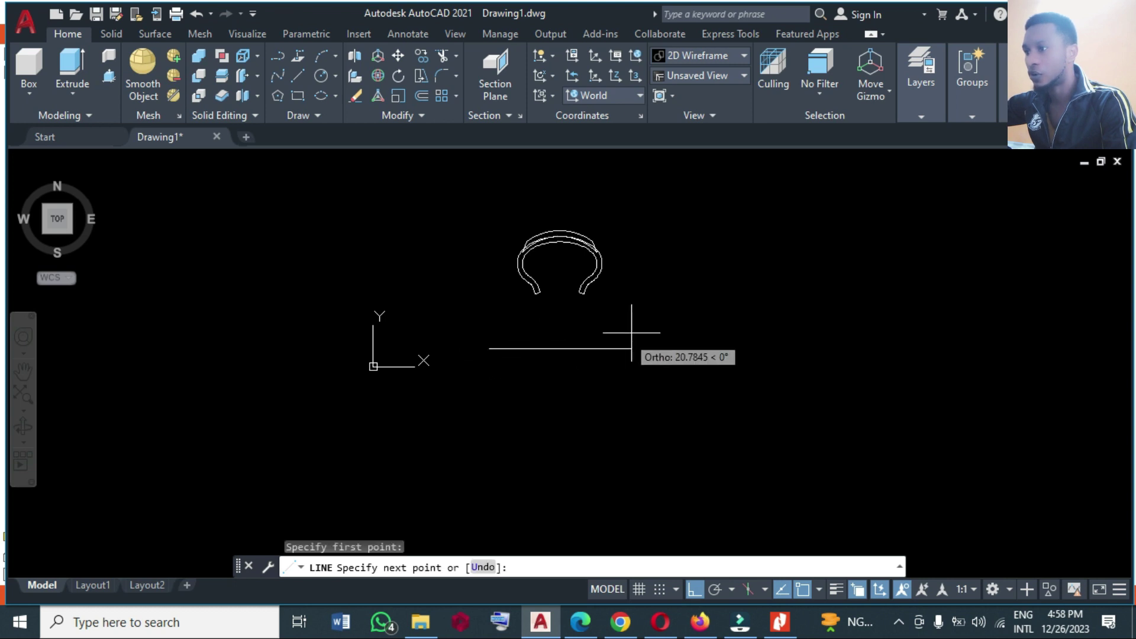
left_click(633, 338)
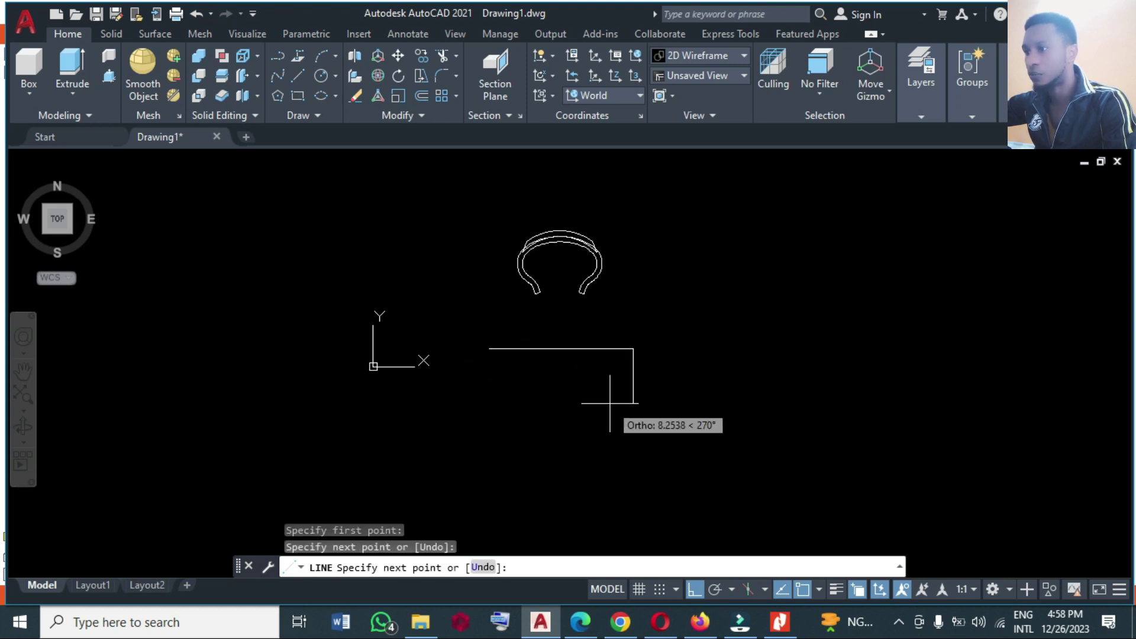
key("Return")
left_click(749, 399)
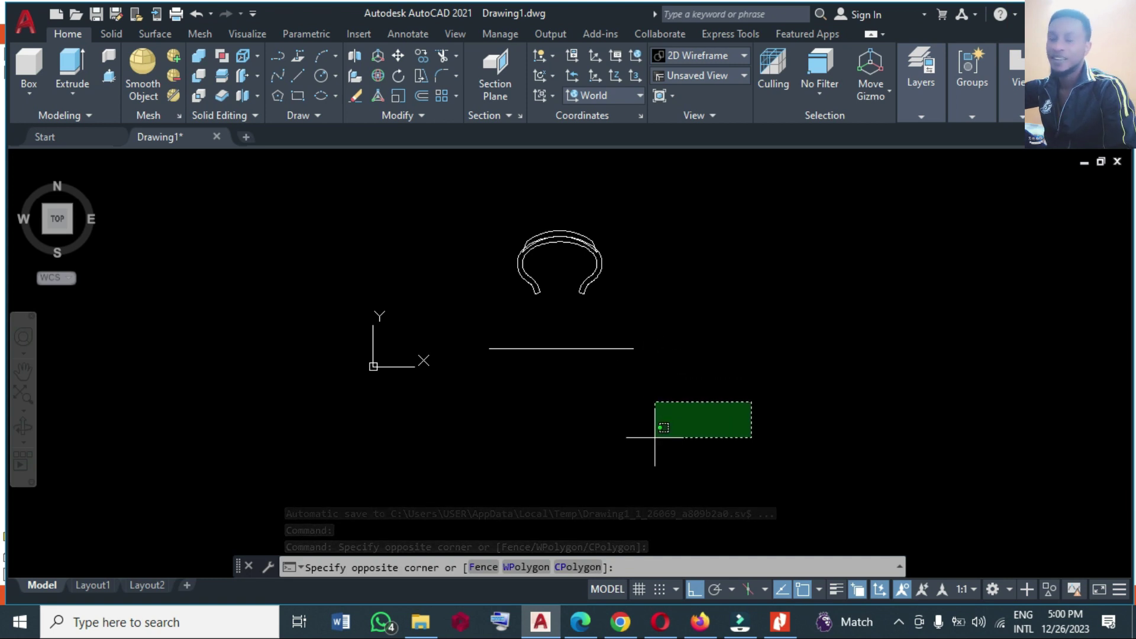
left_click(654, 431)
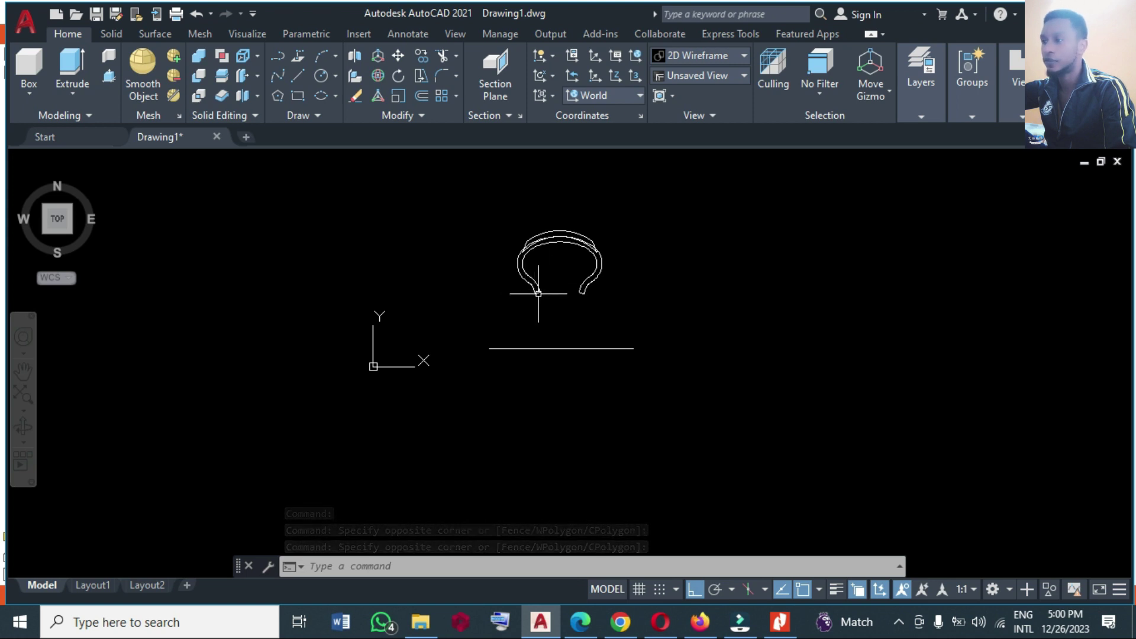
Step: Revolve the window-selected tire profile a full 360° about the horizontal line's two endpoints
left_click(74, 97)
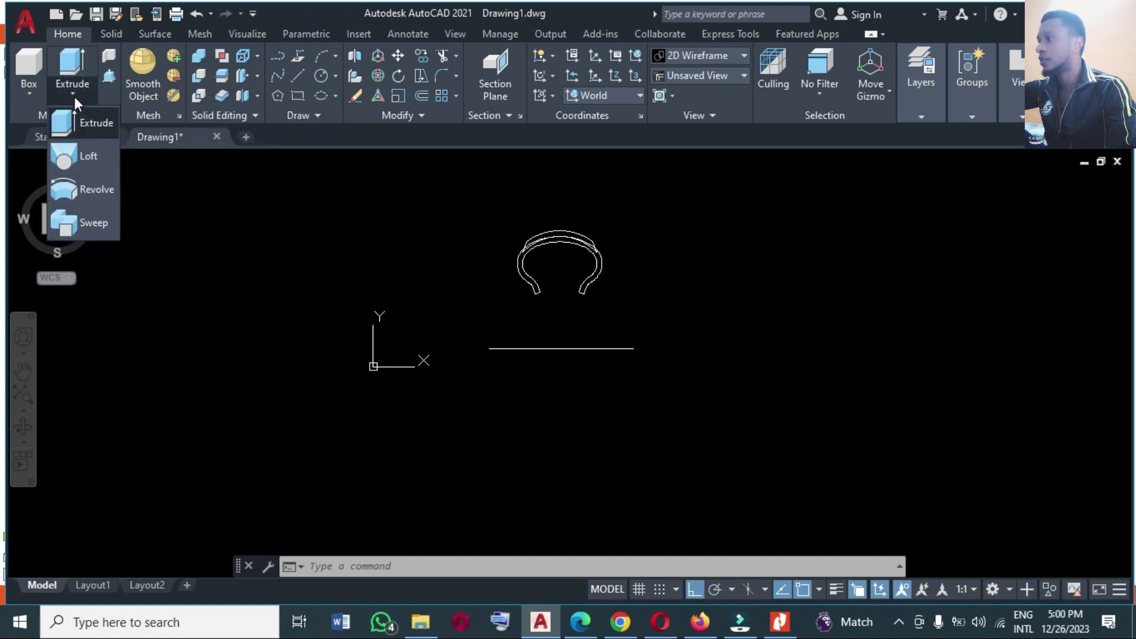
left_click(85, 179)
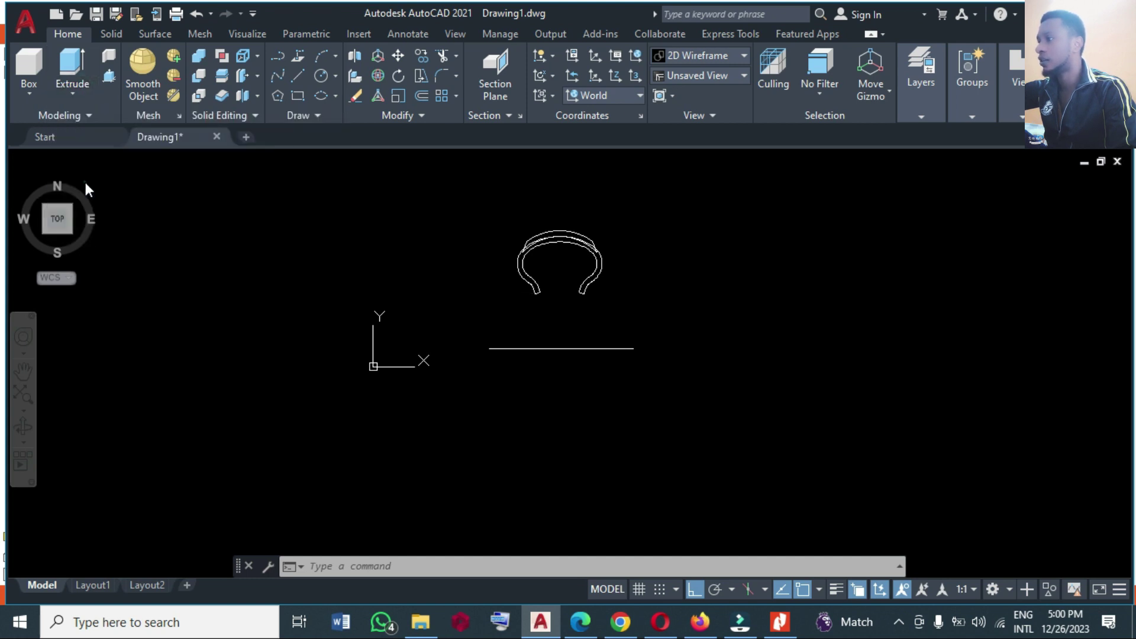
left_click(554, 302)
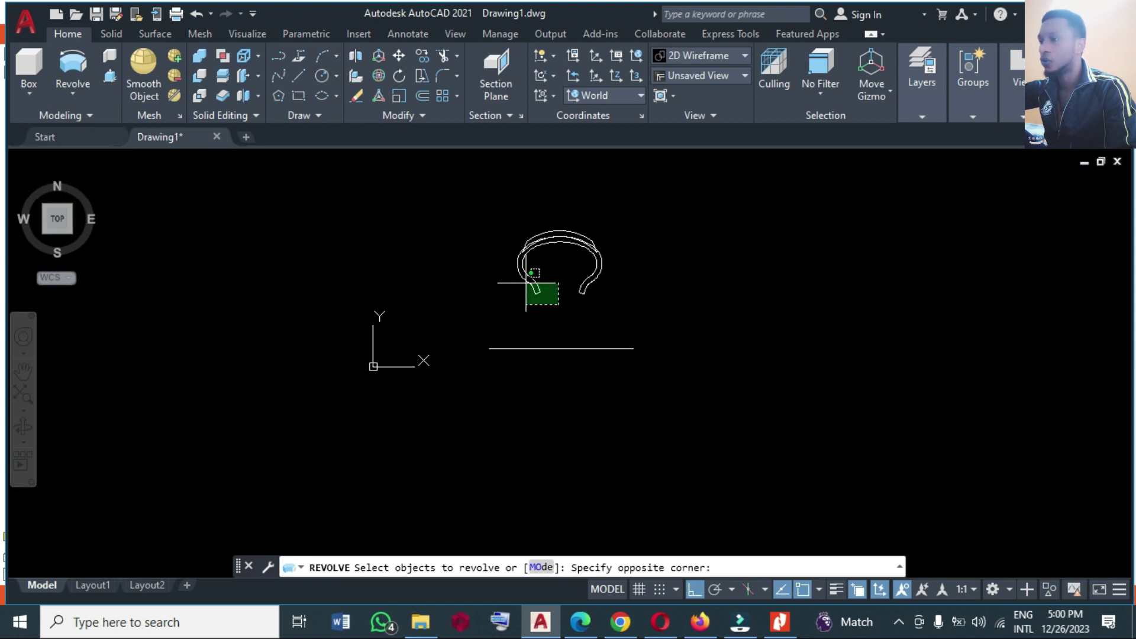
left_click(522, 283)
key("Return")
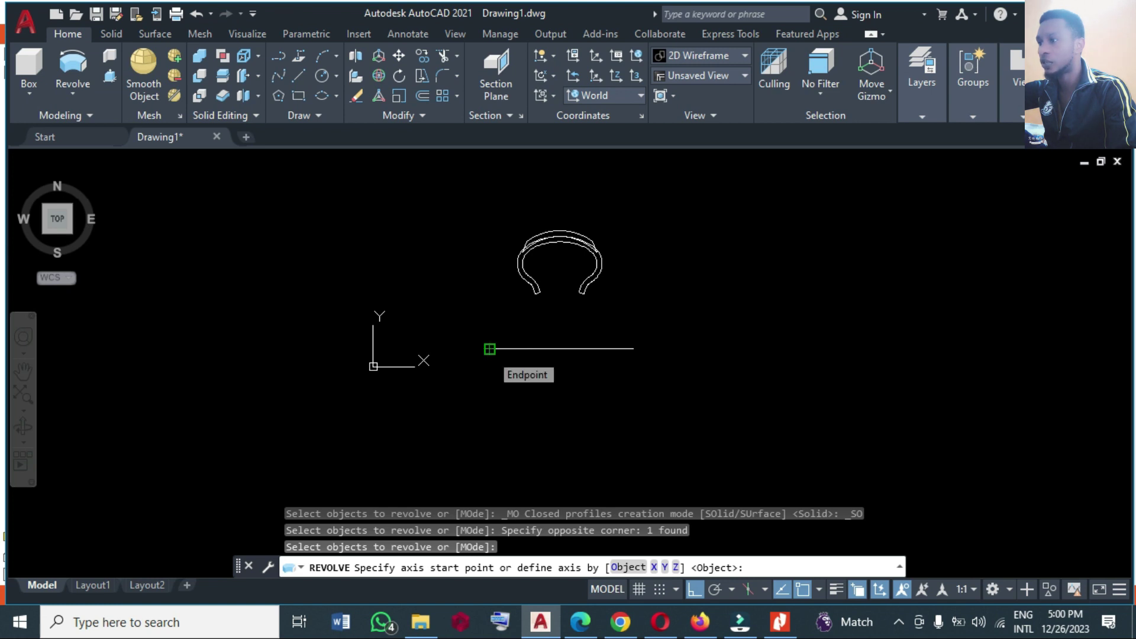
left_click(490, 349)
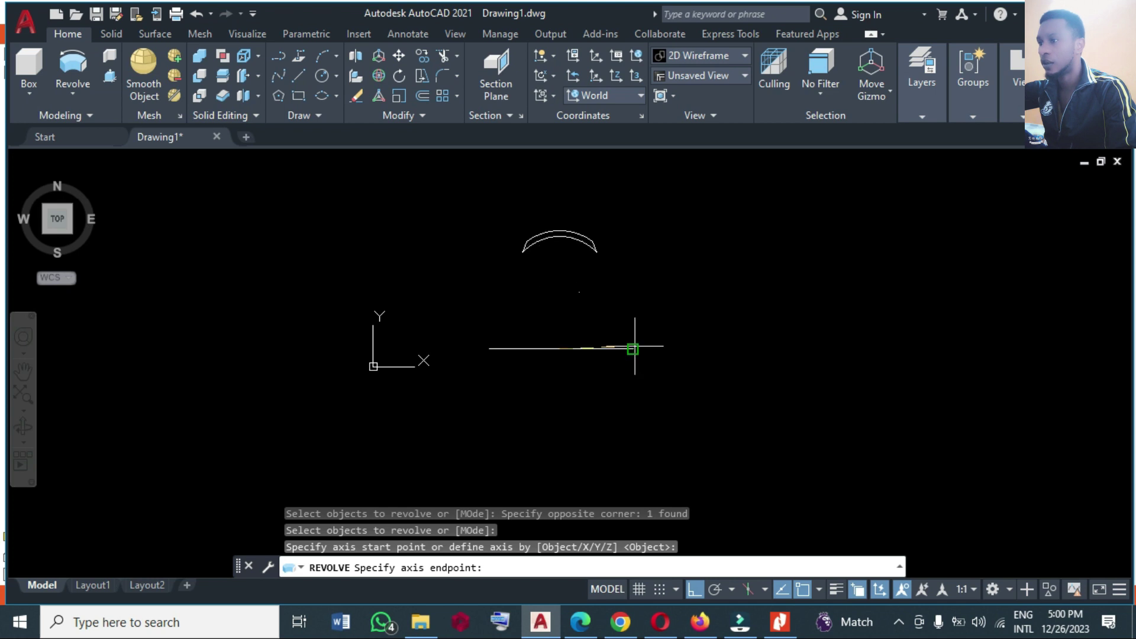
left_click(633, 350)
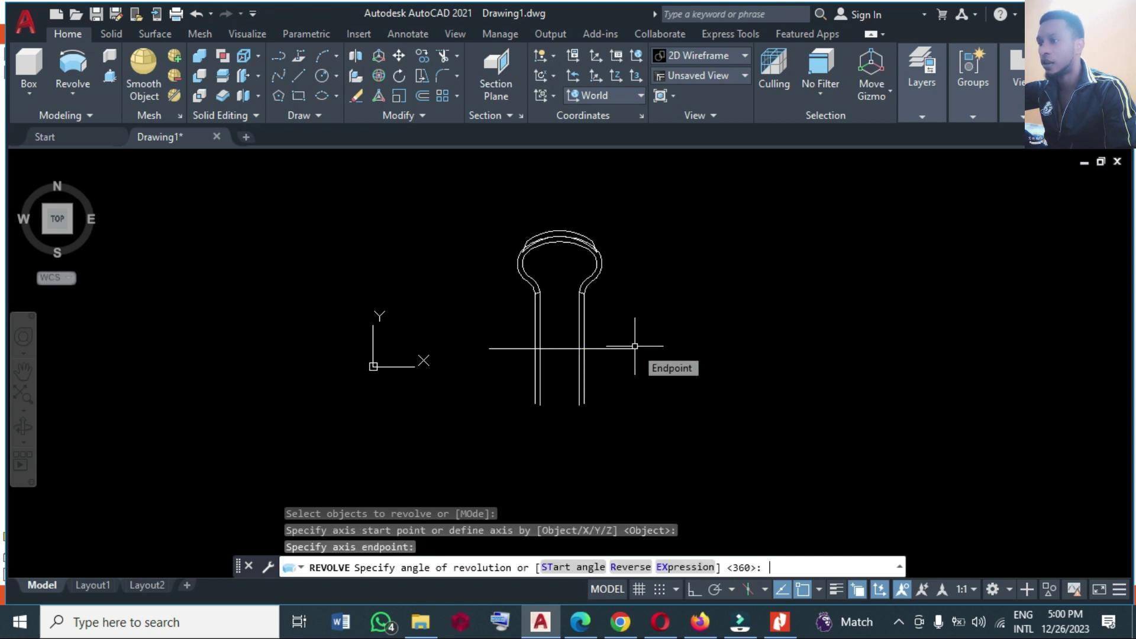
key("Return")
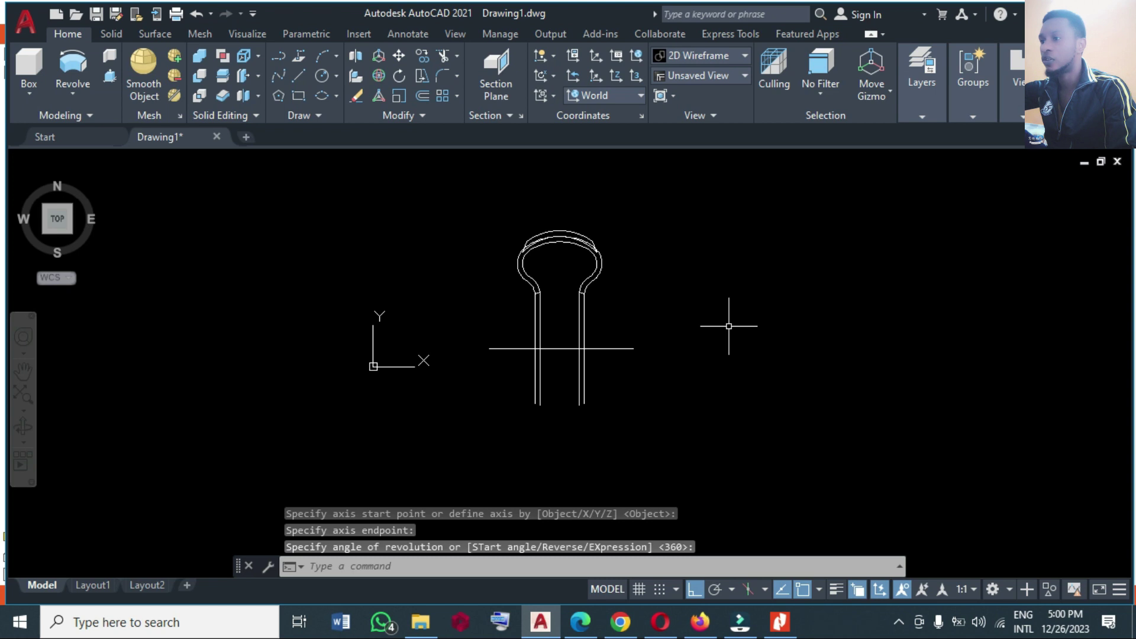
Step: Switch to the Hidden visual style, view from Home then Top, and select the tire solid
left_click(702, 58)
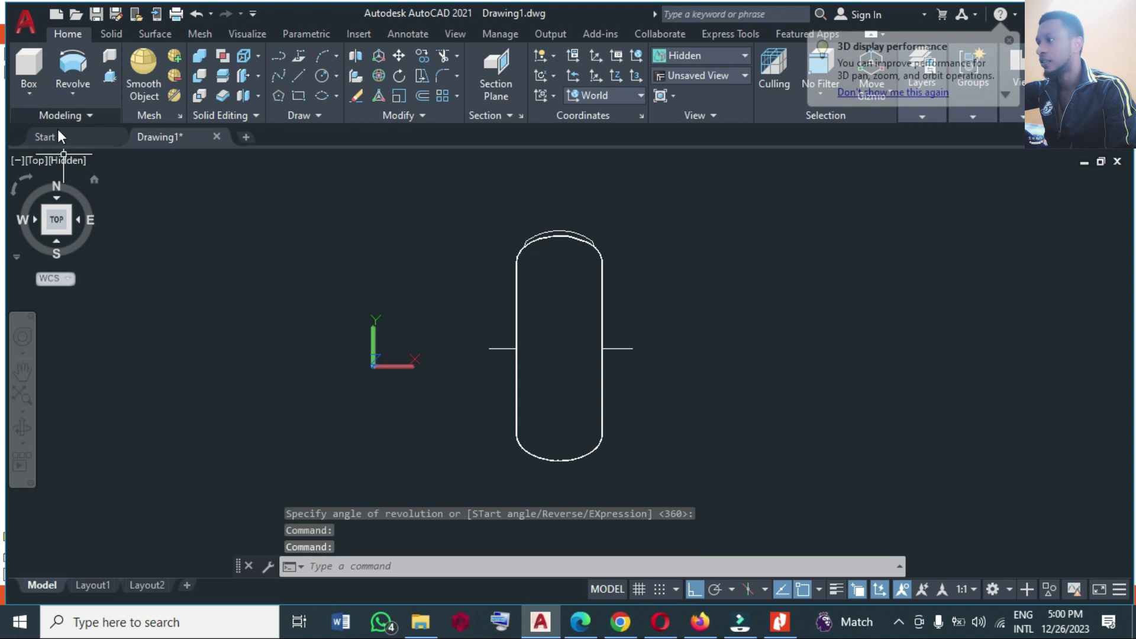
left_click(94, 181)
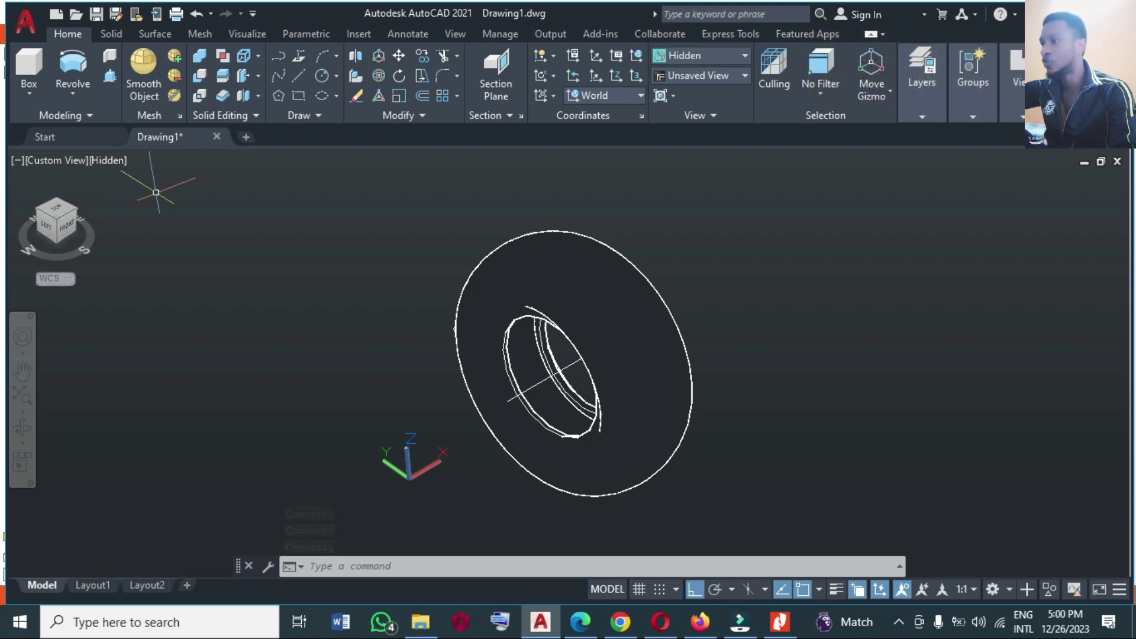
left_click(59, 213)
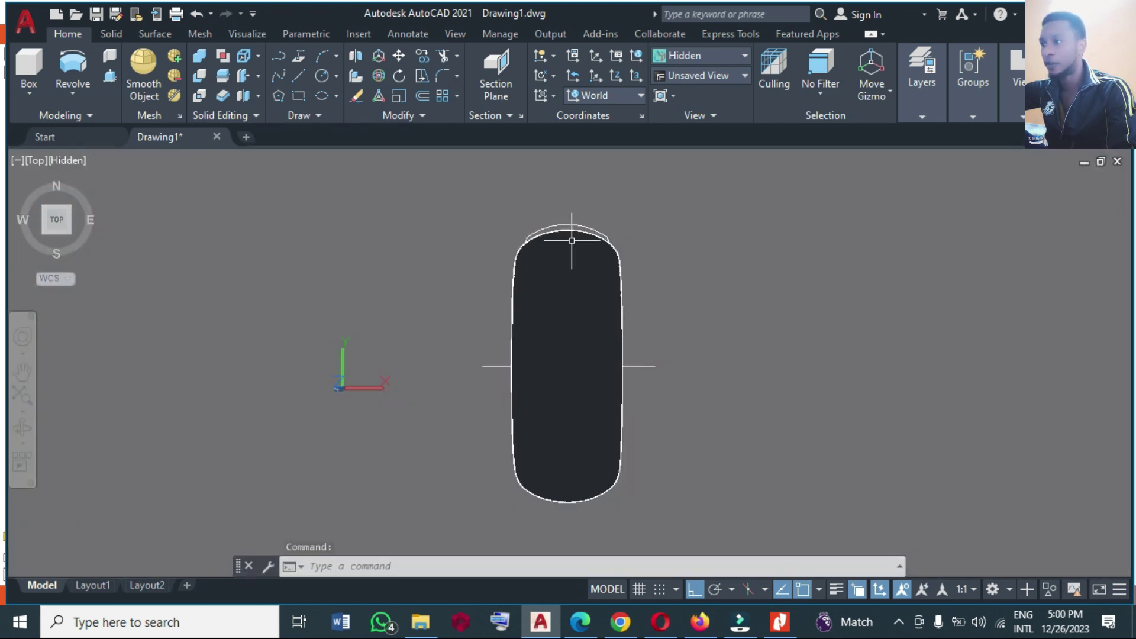
left_click(579, 371)
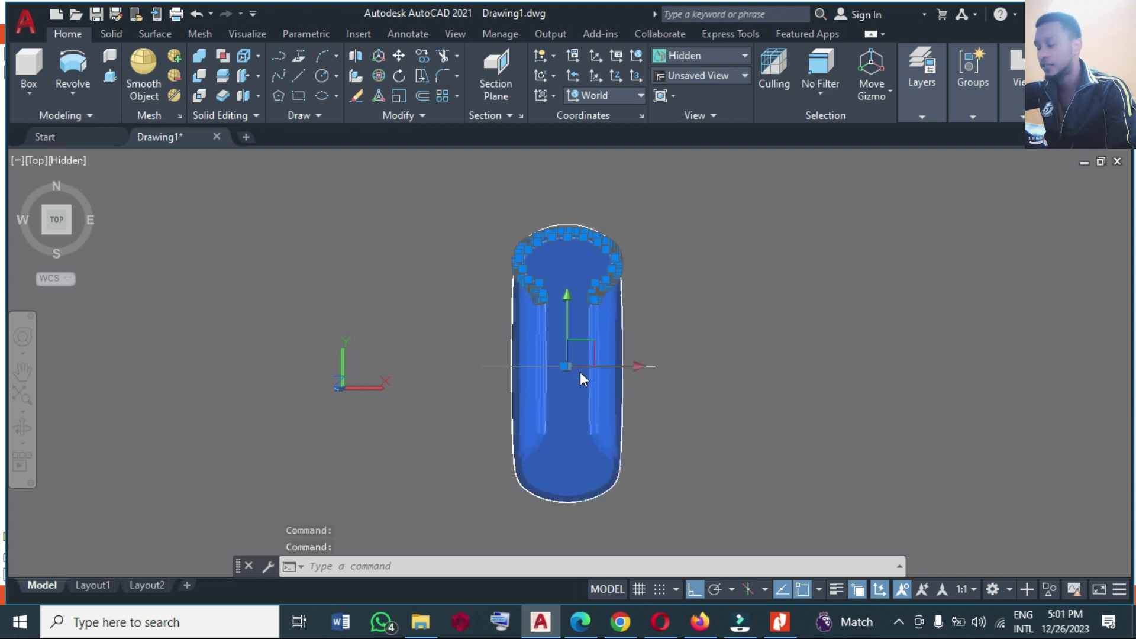
Step: Hide the tire solid and switch the view to parallel projection
right_click(580, 372)
mouse_move(722, 286)
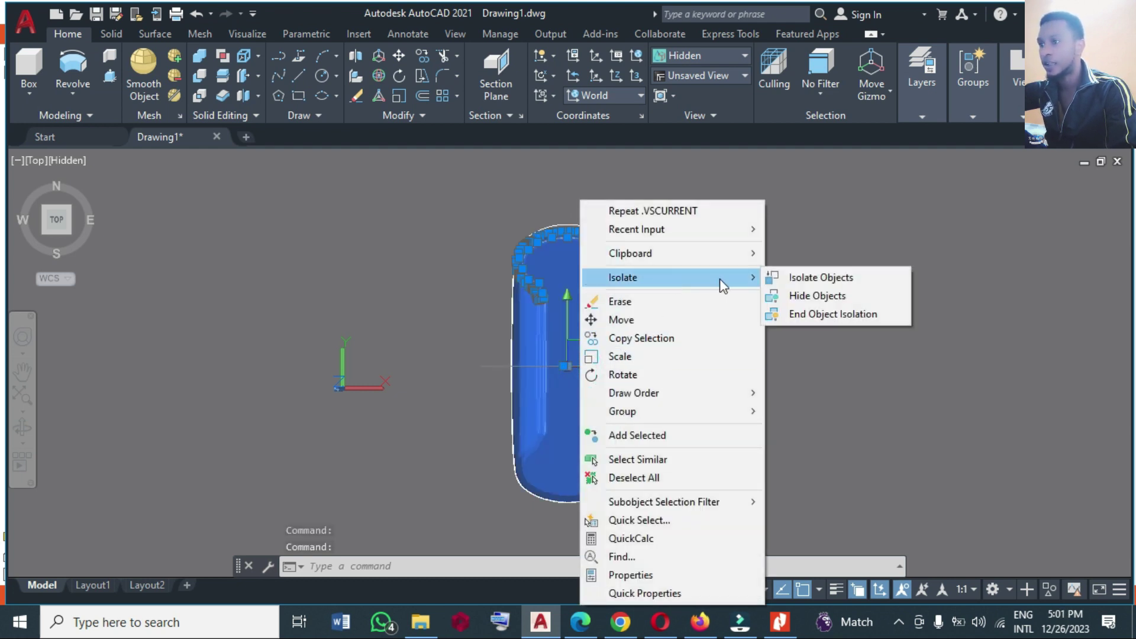
left_click(785, 297)
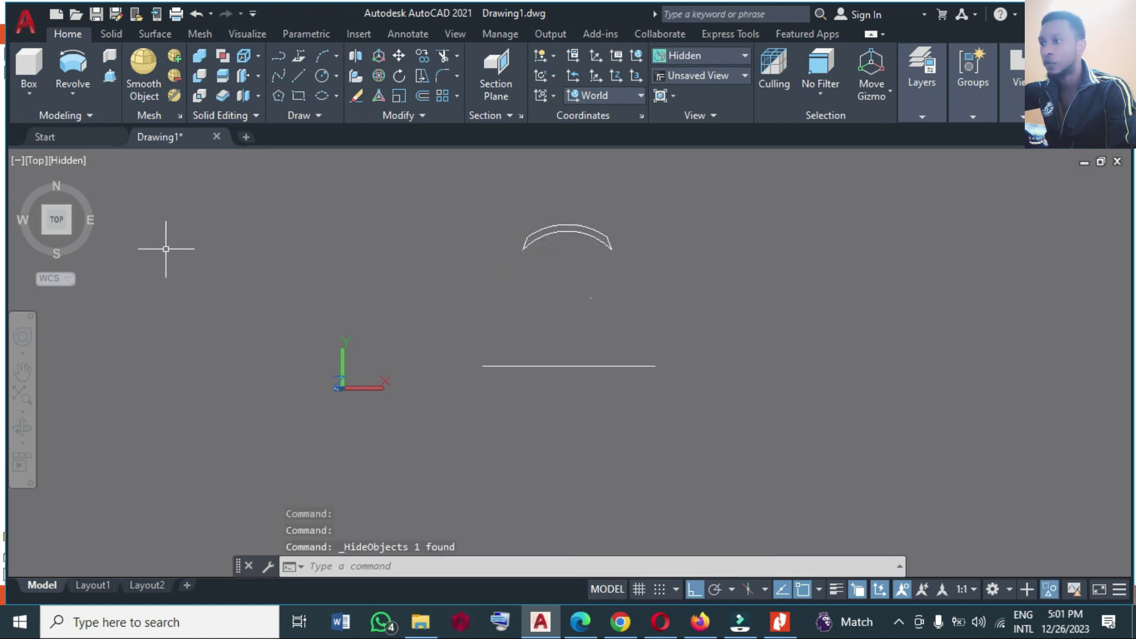
right_click(65, 236)
left_click(101, 265)
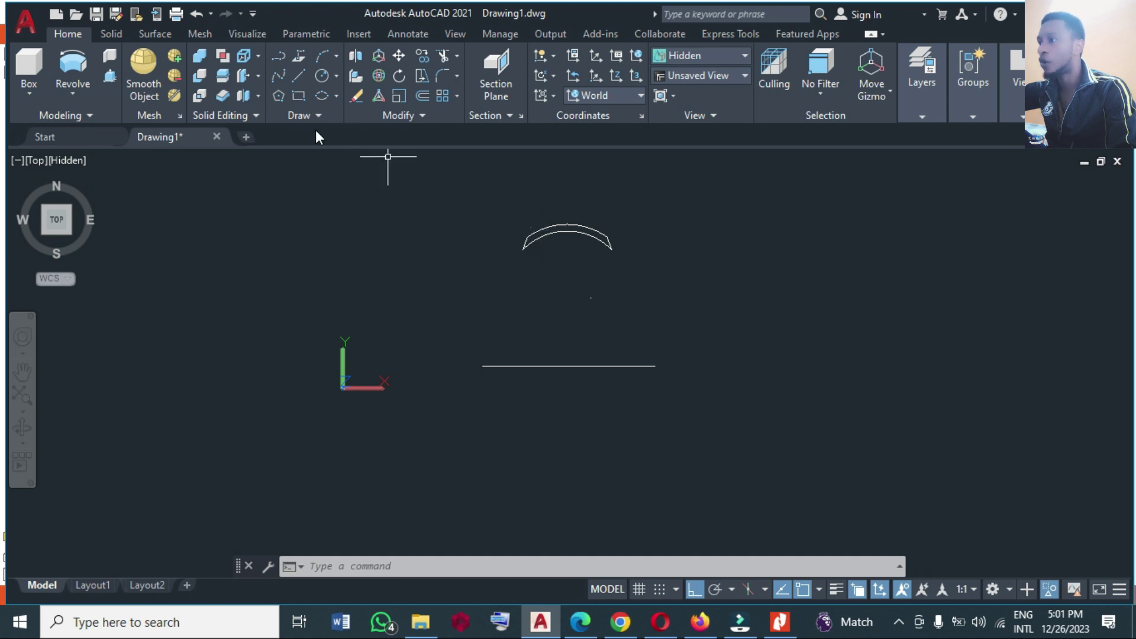
Step: Revolve the top arc 360° about the horizontal line into a tread ring, viewed in 3D
left_click(72, 76)
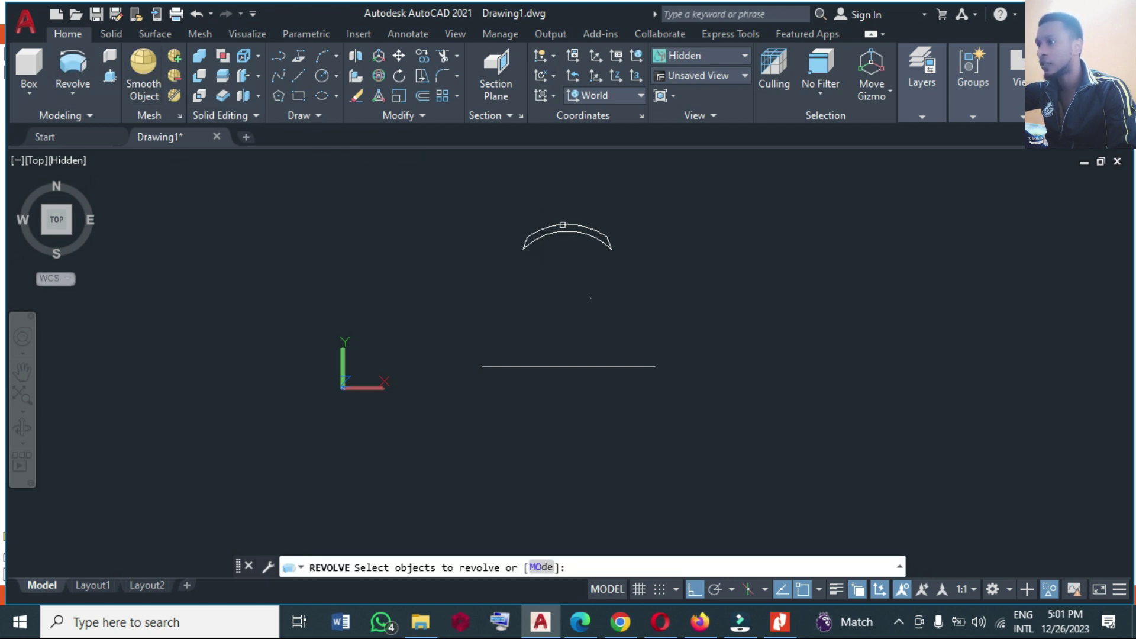
left_click(566, 226)
left_click(559, 234)
key("Return")
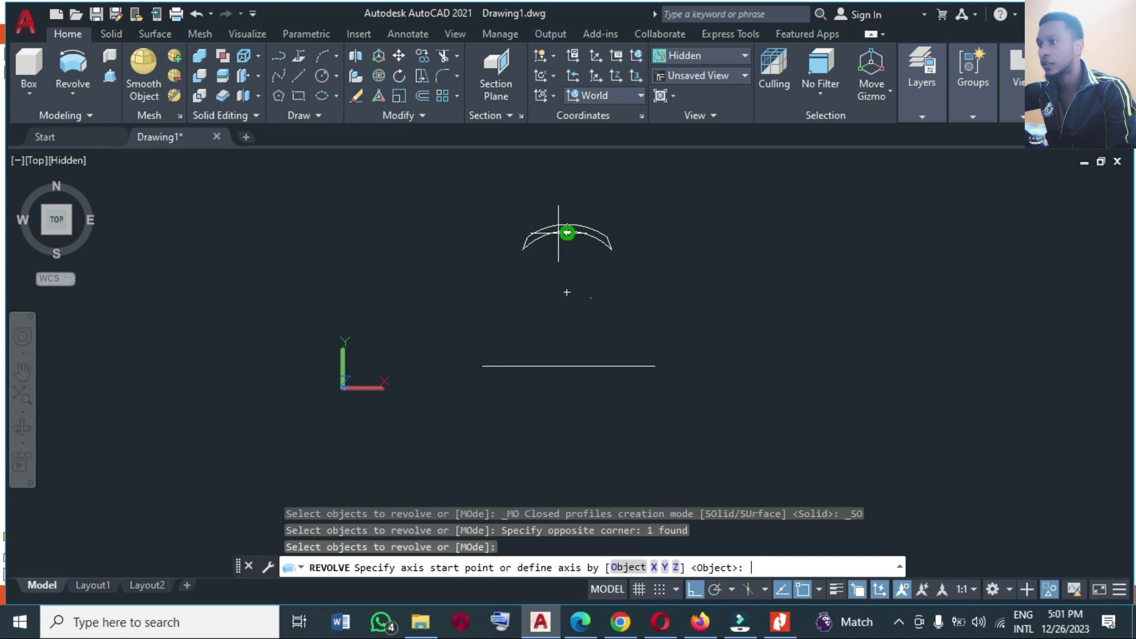
left_click(482, 366)
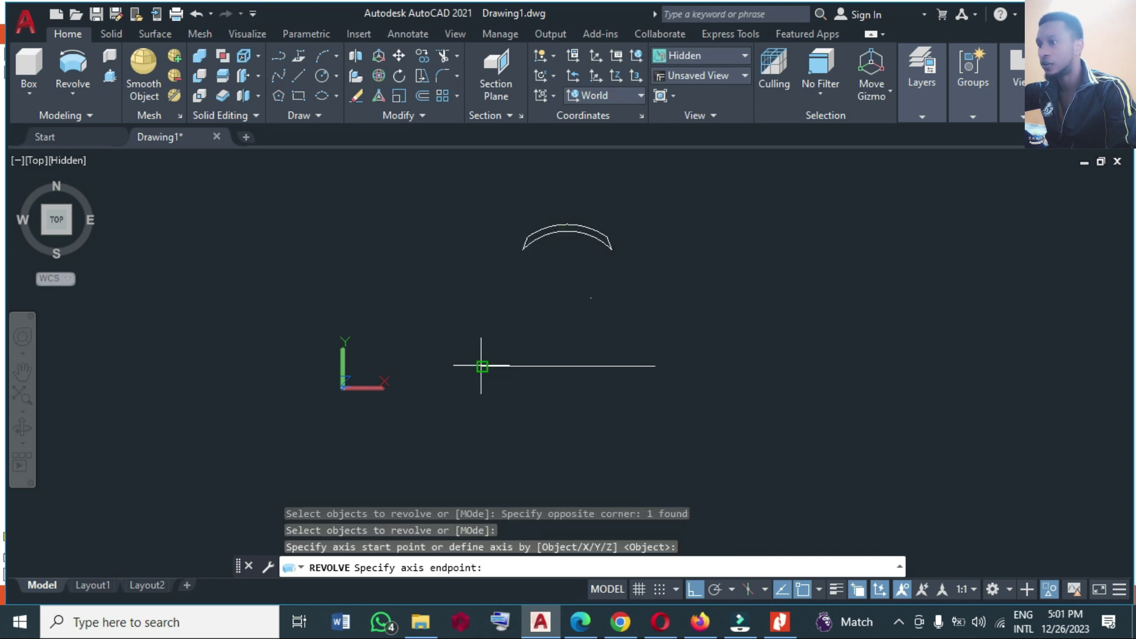
left_click(656, 366)
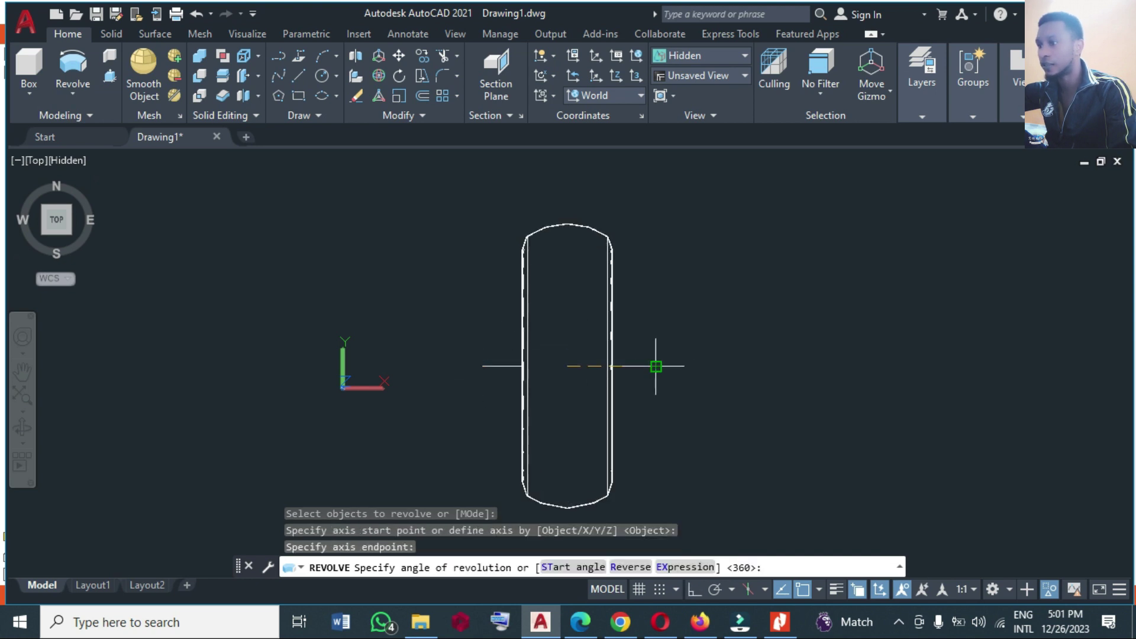
key("Return")
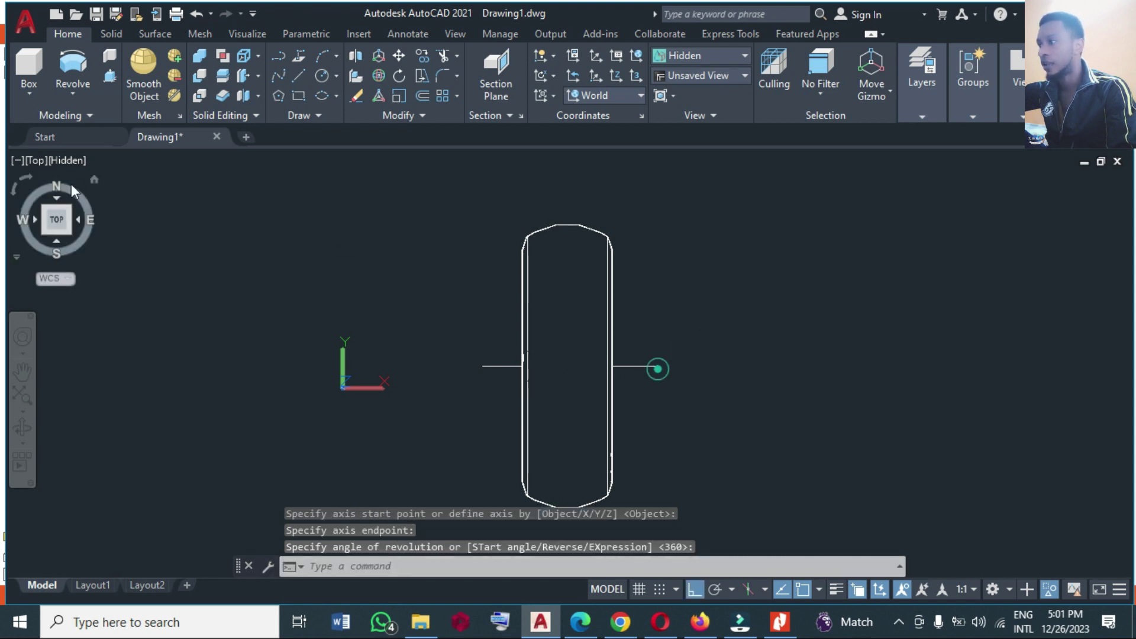
left_click(92, 177)
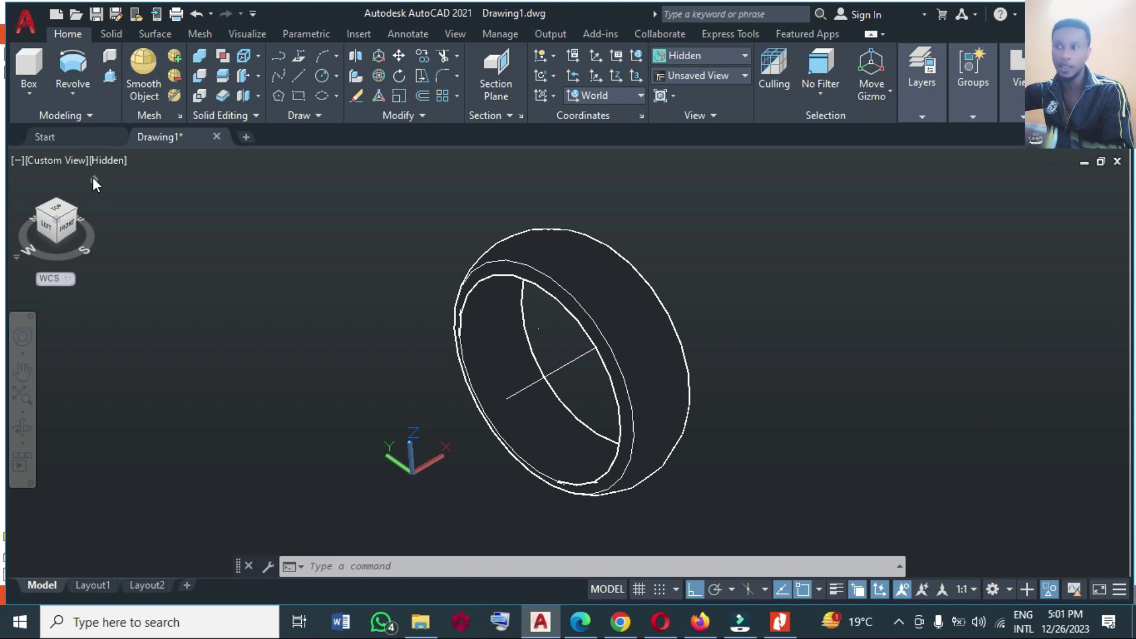
Step: Move the UCS origin to a point beside the tire, then view it from the top
left_click(58, 214)
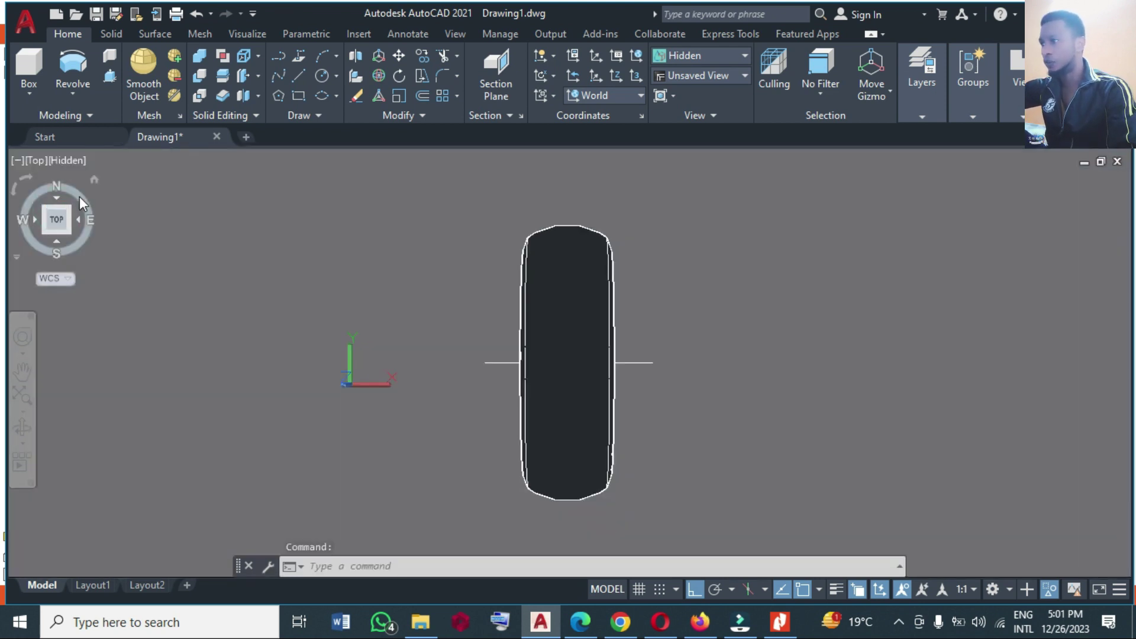
left_click(92, 181)
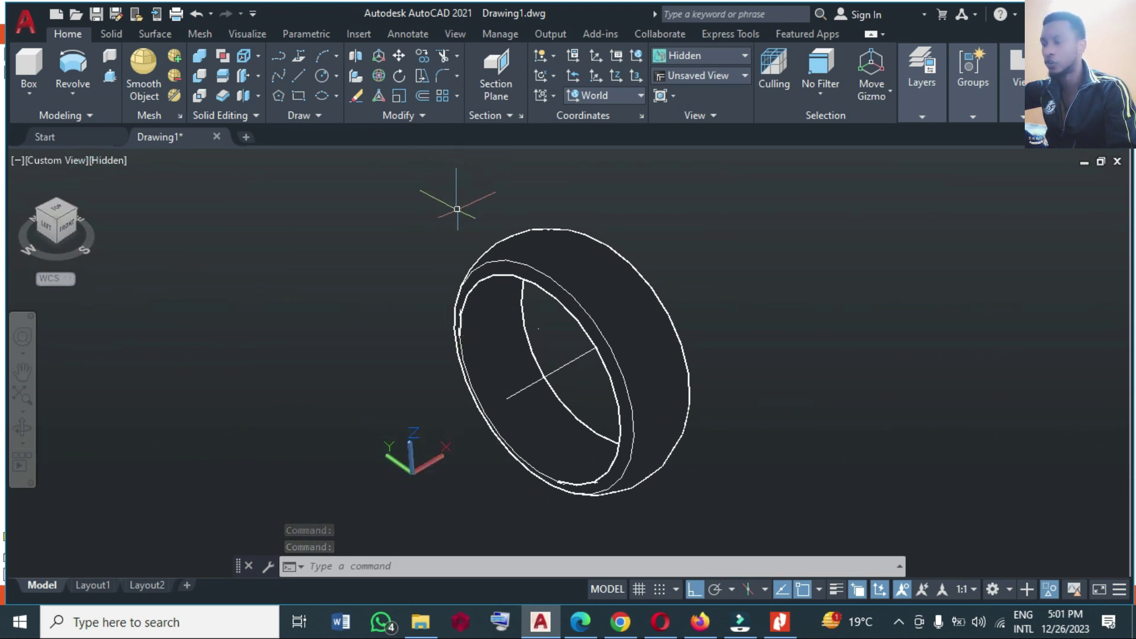
left_click(590, 77)
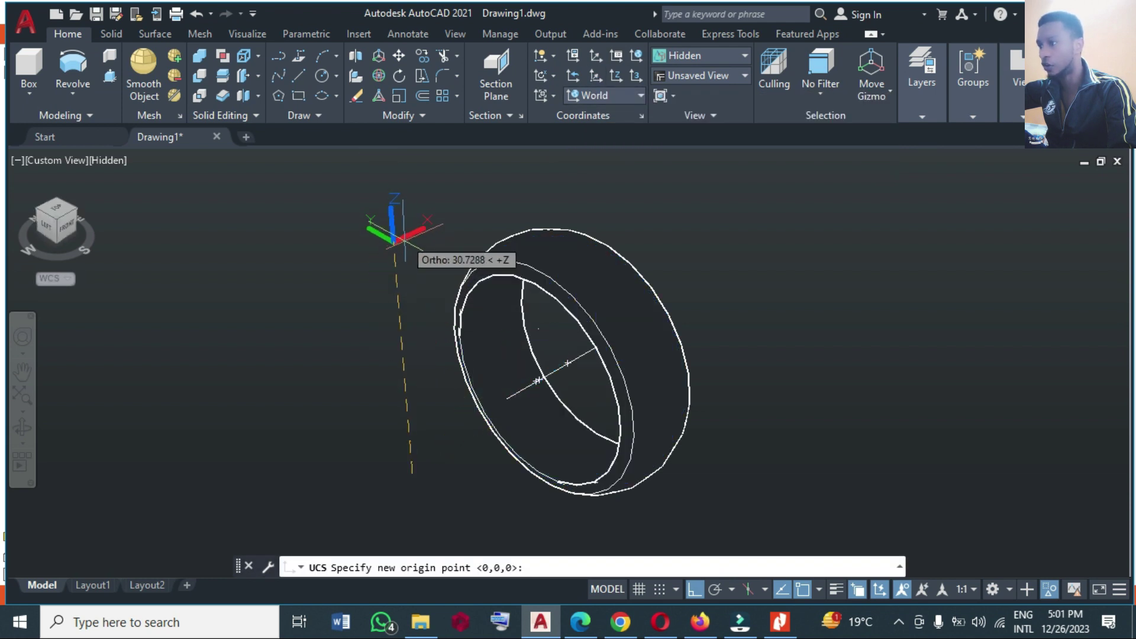
left_click(389, 202)
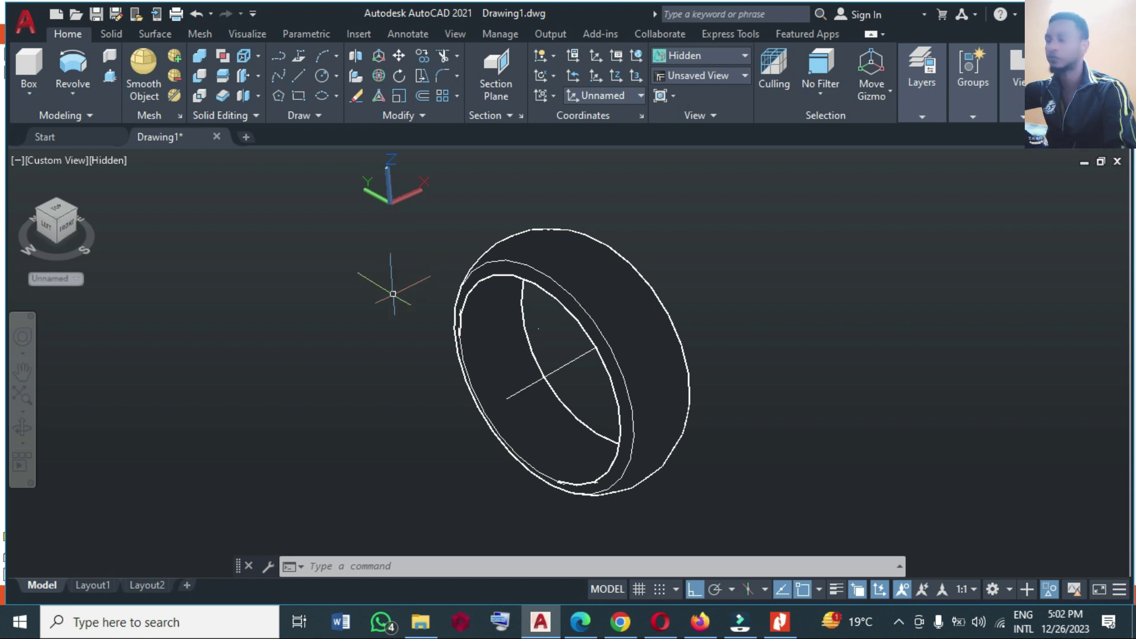
left_click(65, 212)
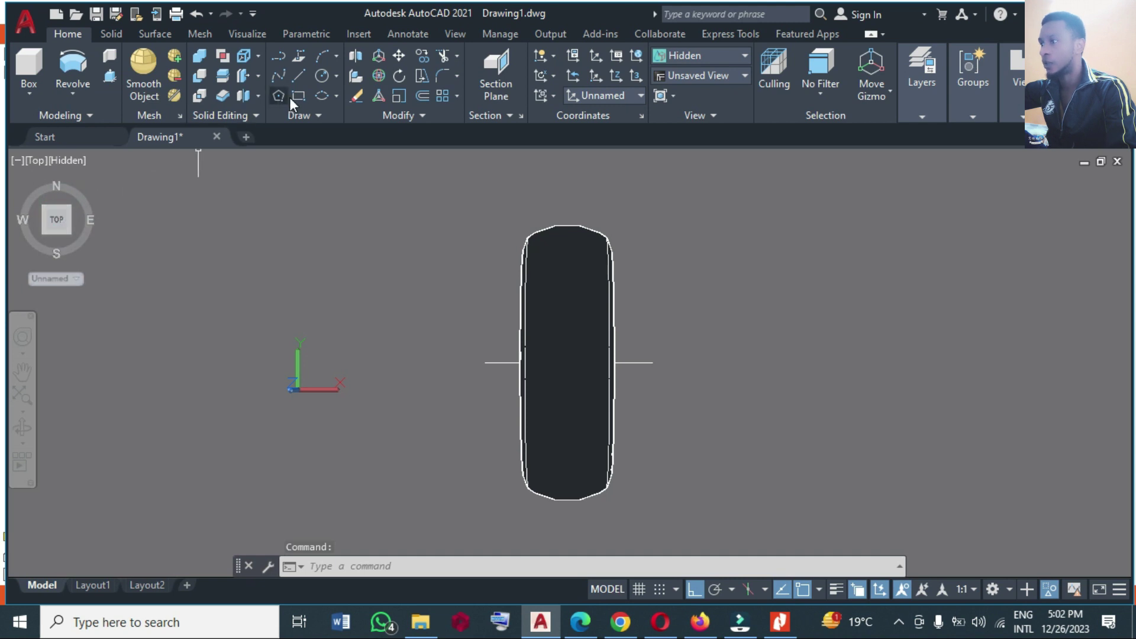
Step: Draw a three-point arc at the tire's lower left with object snap off
left_click(315, 59)
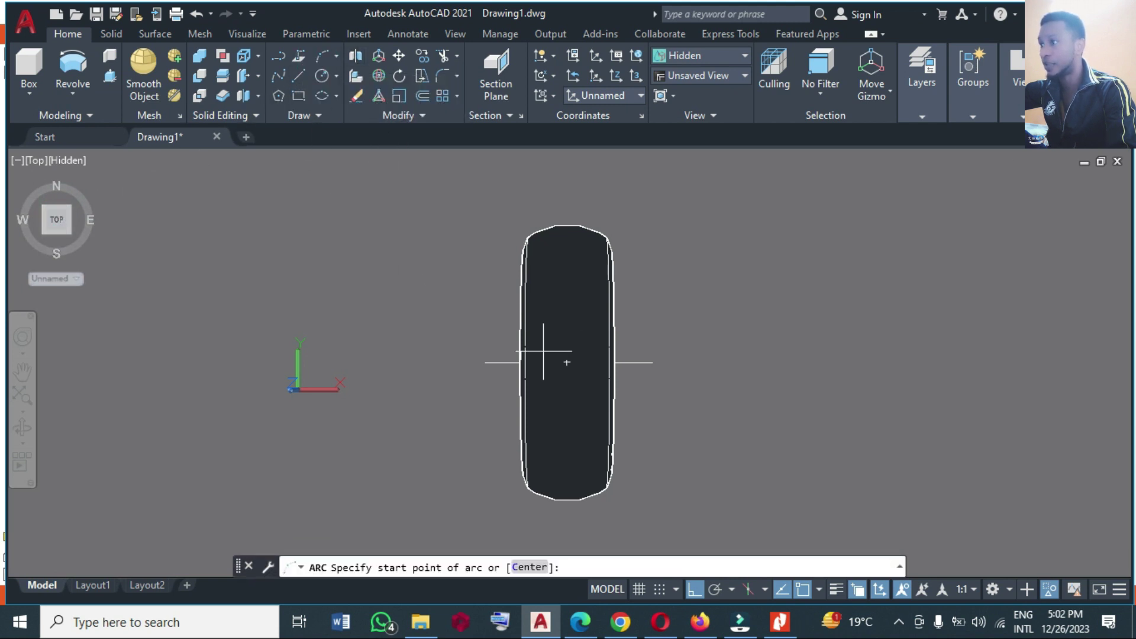
left_click(800, 592)
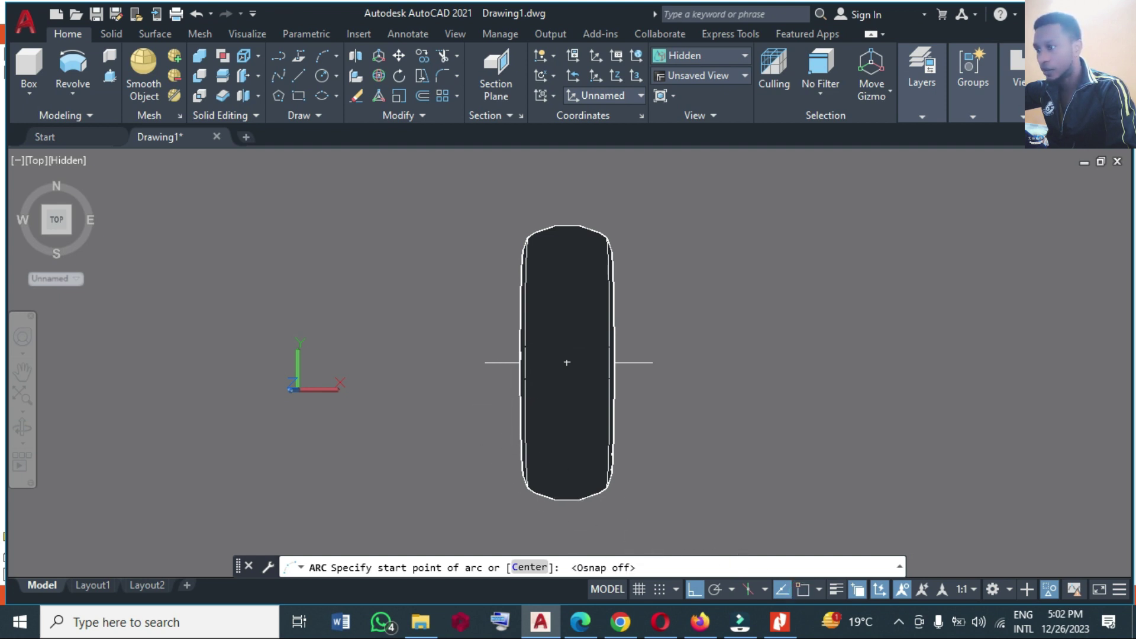
left_click(517, 391)
left_click(546, 402)
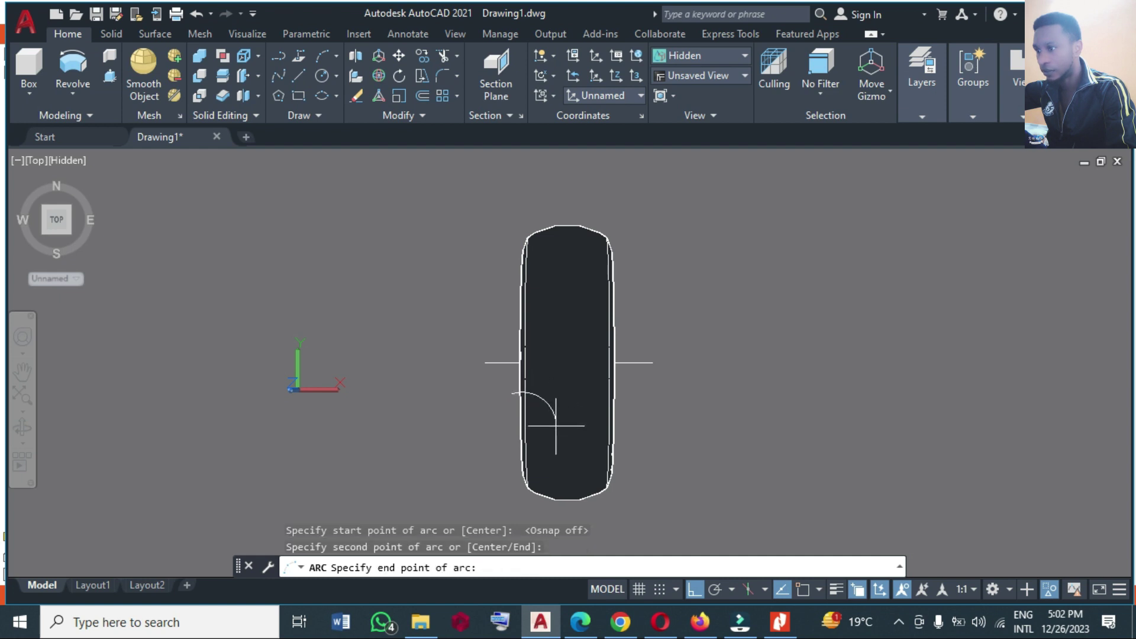
left_click(556, 425)
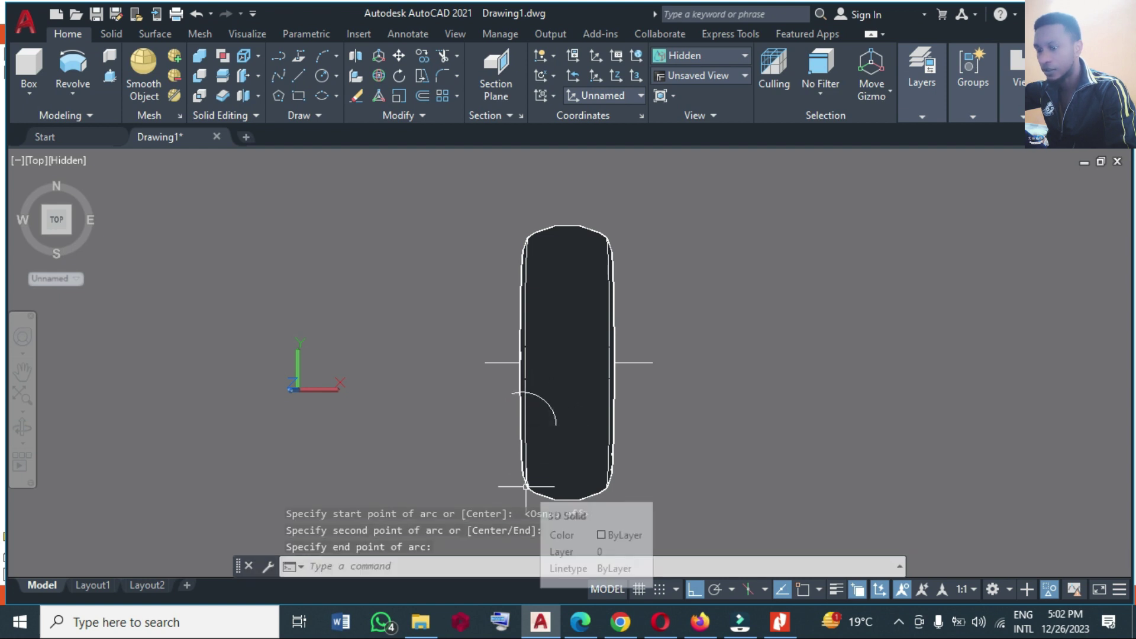
Step: Offset the arc with the Through option to place a copy just outside it
type("o")
key("Return")
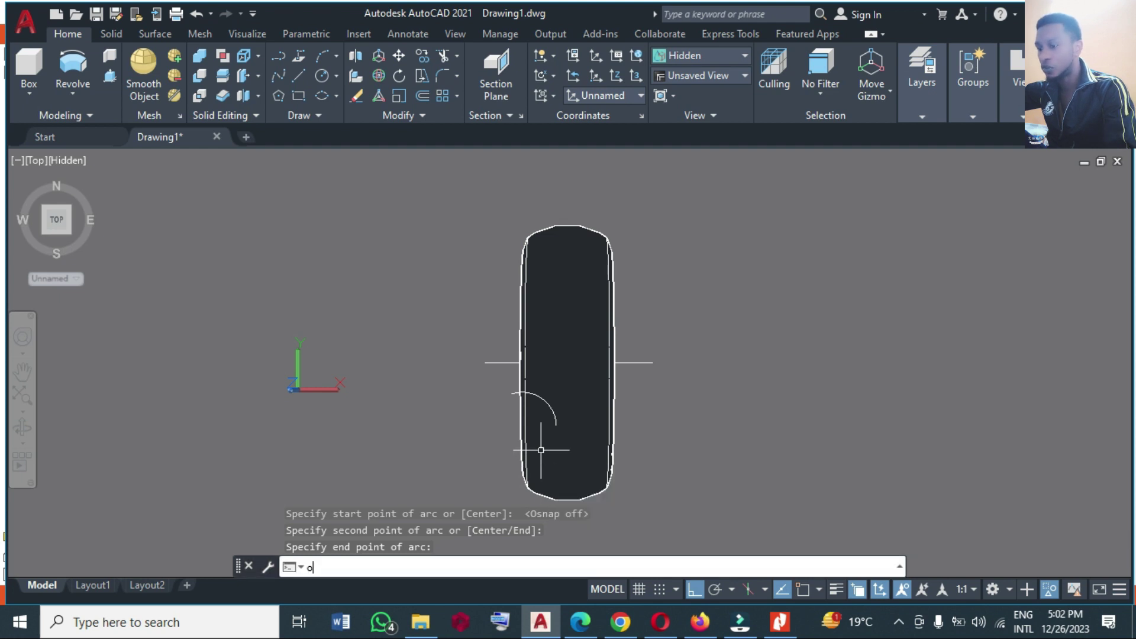
key("Return")
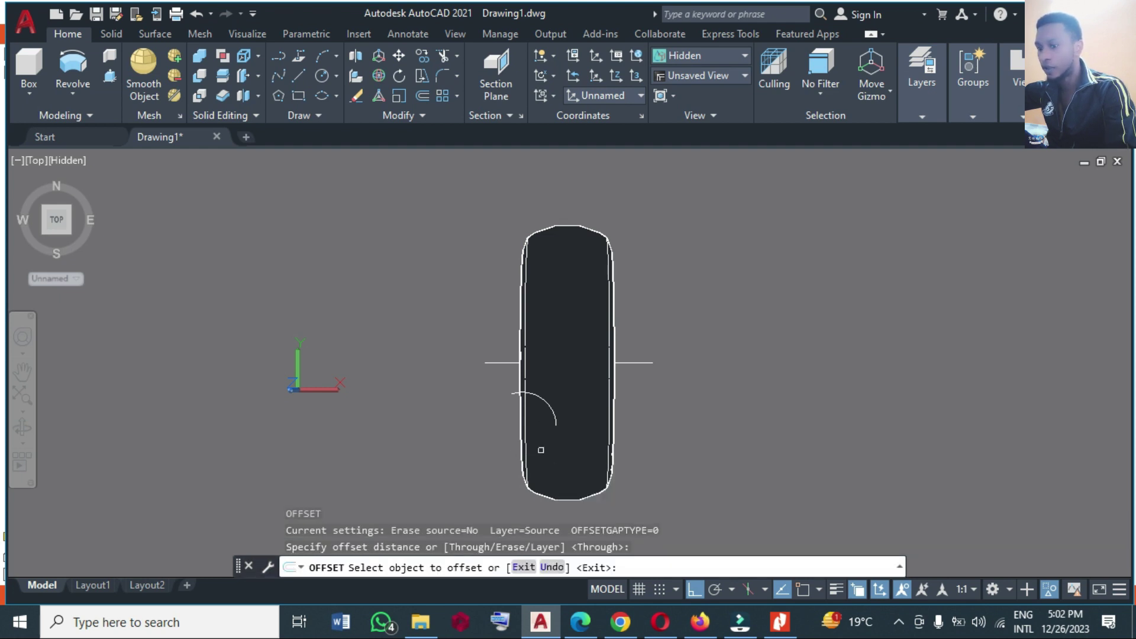
left_click(545, 397)
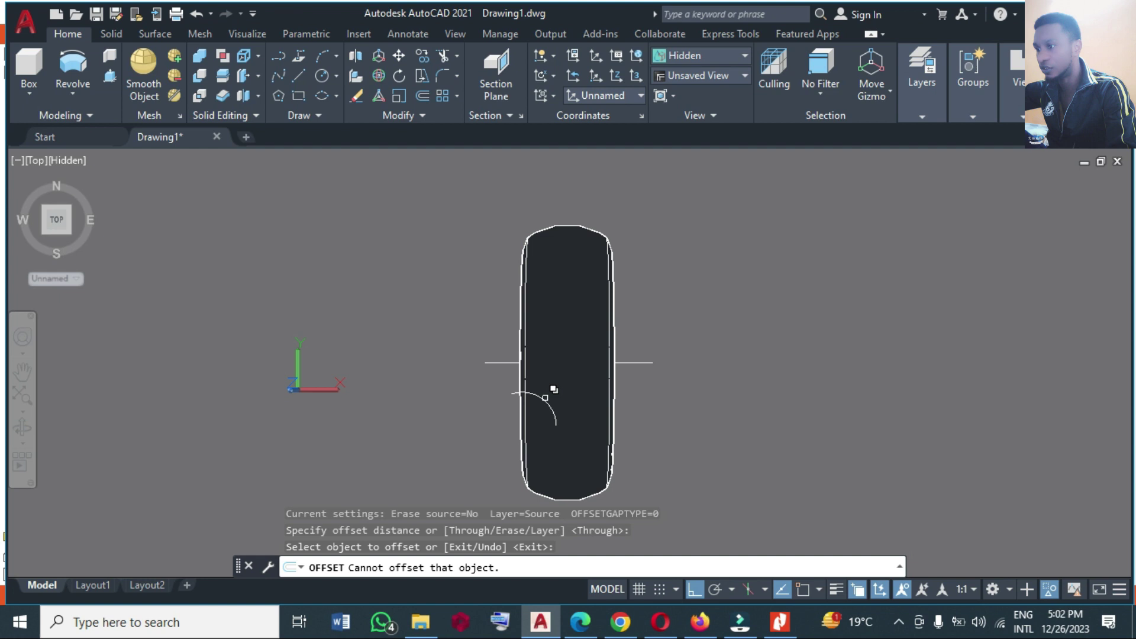
left_click(545, 399)
left_click(592, 462)
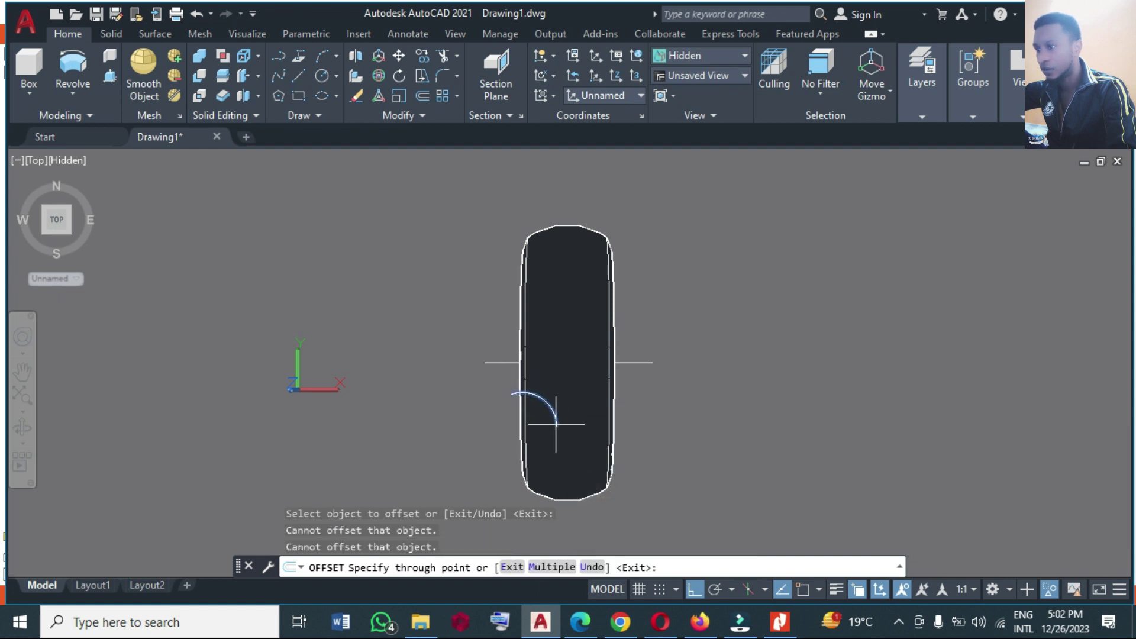
scroll(555, 424, "up", 1)
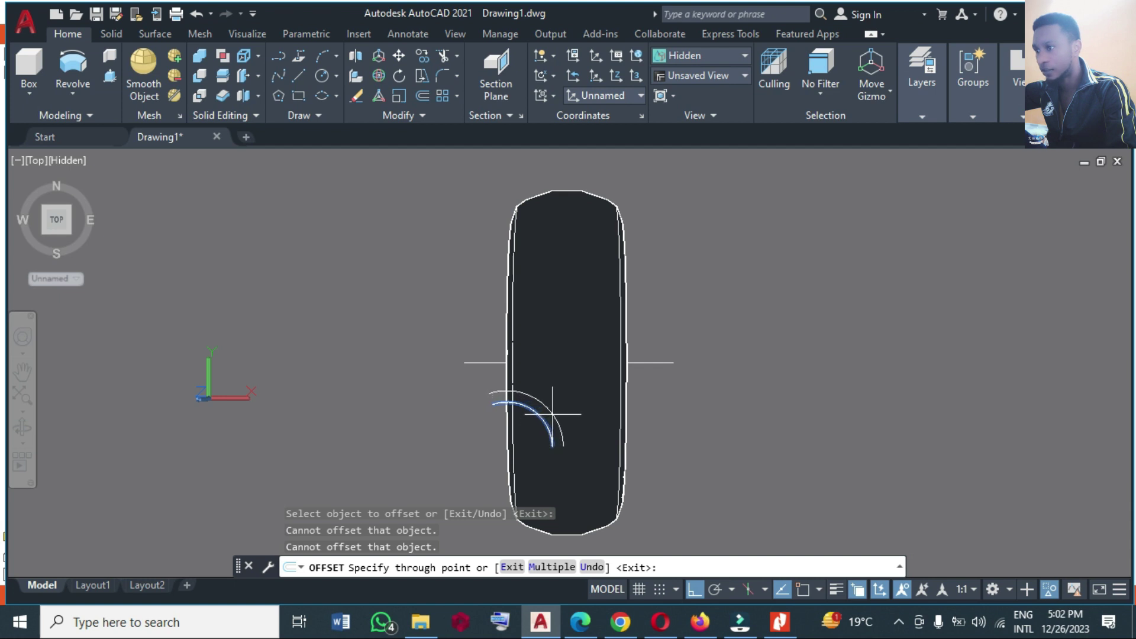
left_click(549, 421)
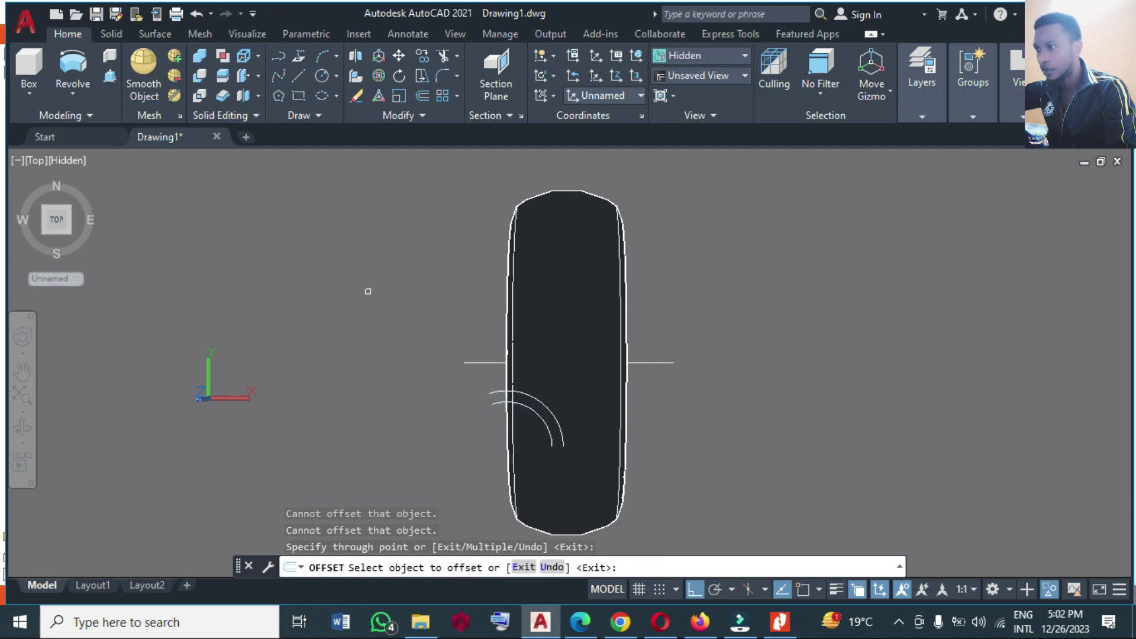
left_click(299, 75)
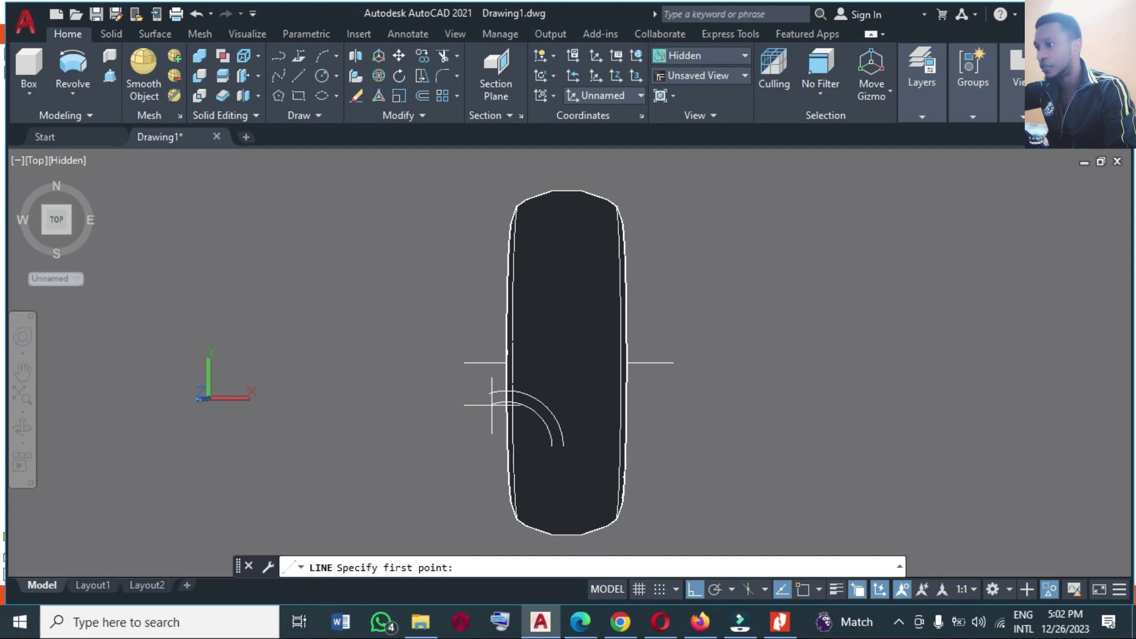
Step: With object snap on, draw a short line up from the arc's endpoint
left_click(802, 591)
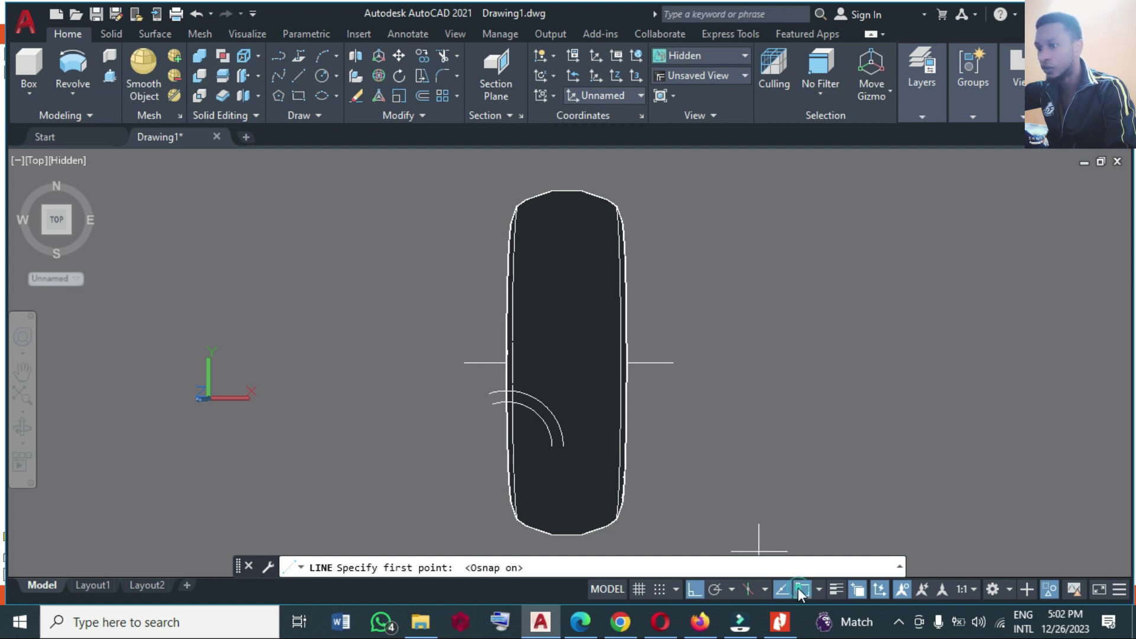
left_click(492, 405)
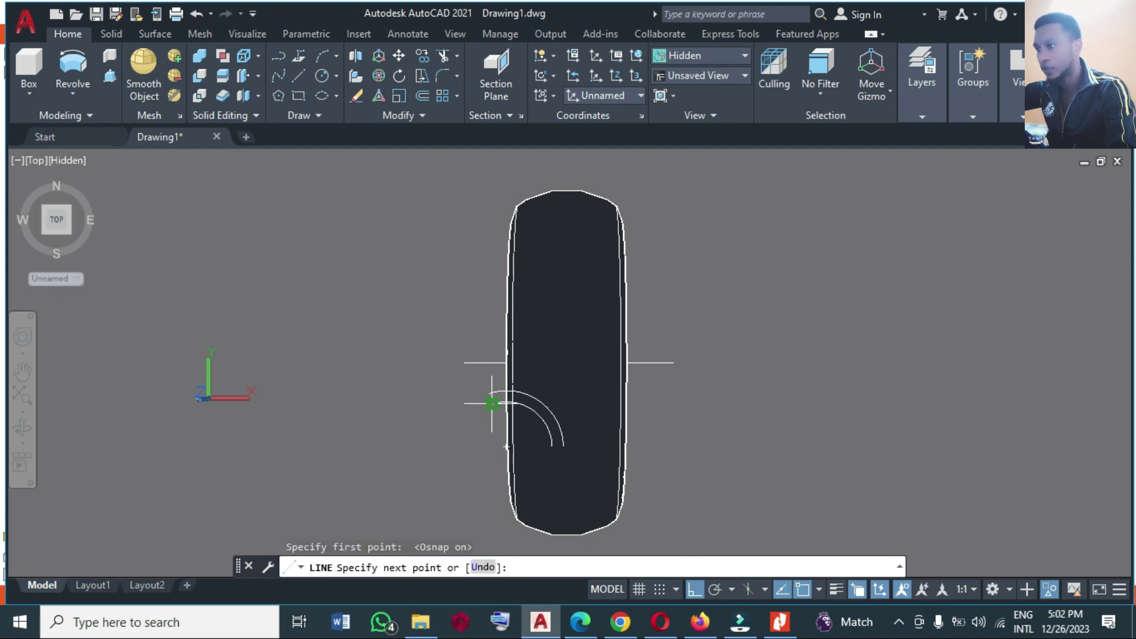
left_click(490, 392)
key("Return")
key("Return")
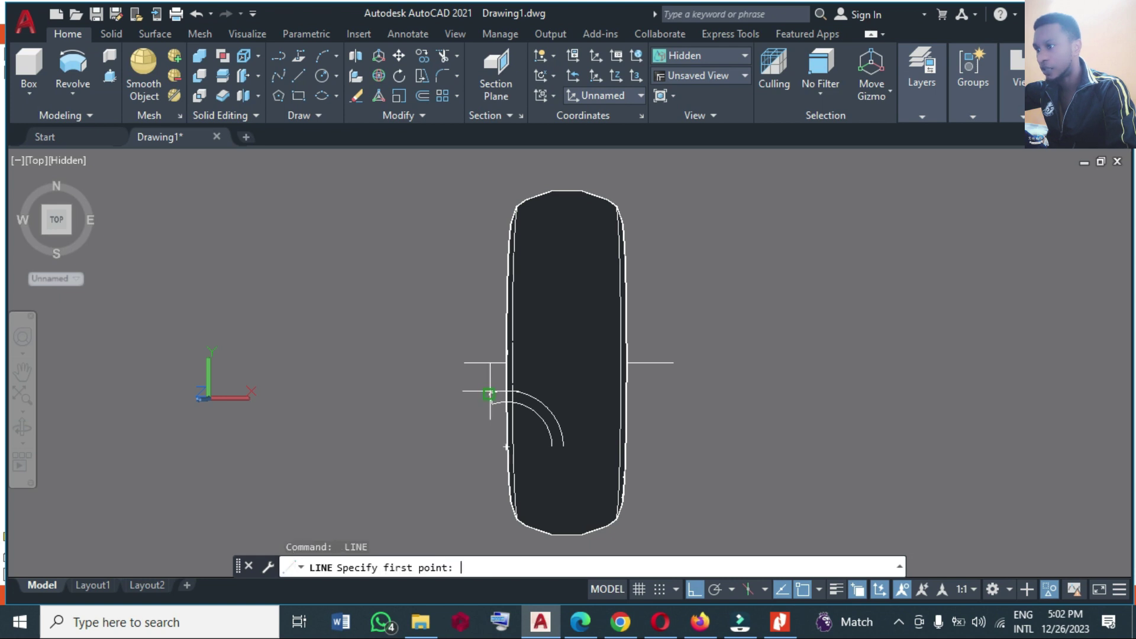
Step: Draw a vertical line from the arc's lower endpoint up to the tire's centre line
left_click(552, 446)
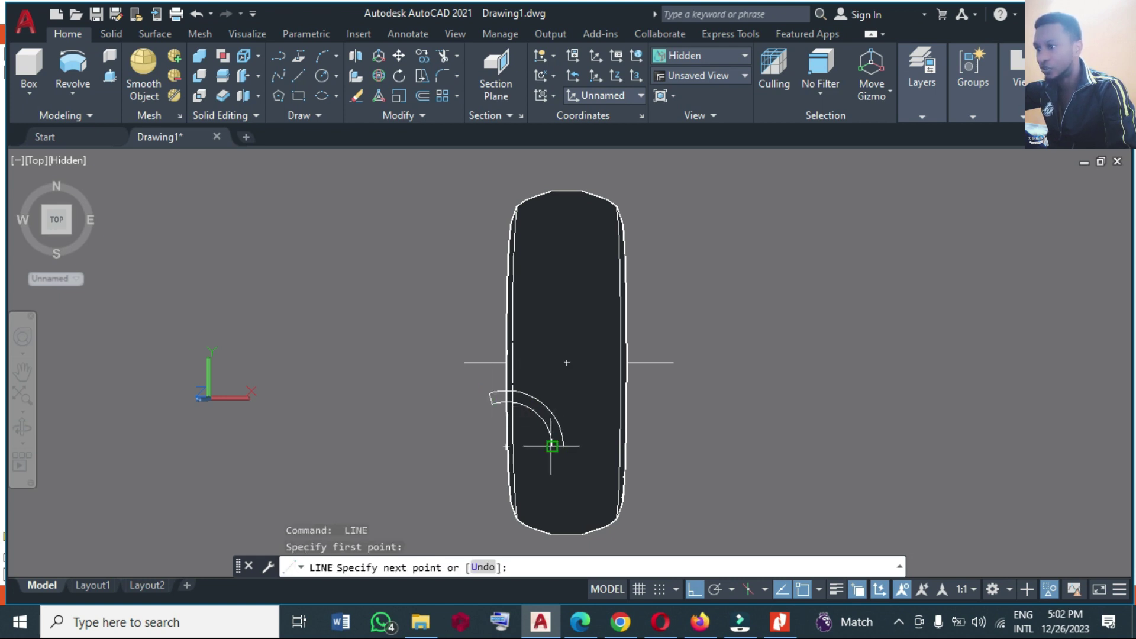
left_click(539, 338)
key("ctrl+z")
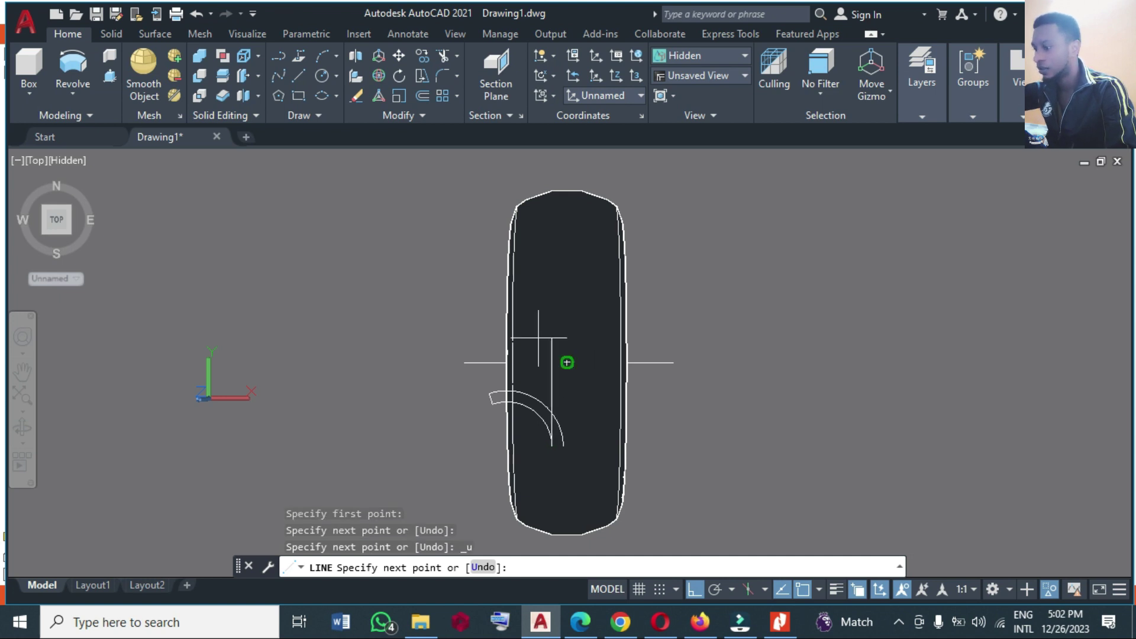
left_click(804, 589)
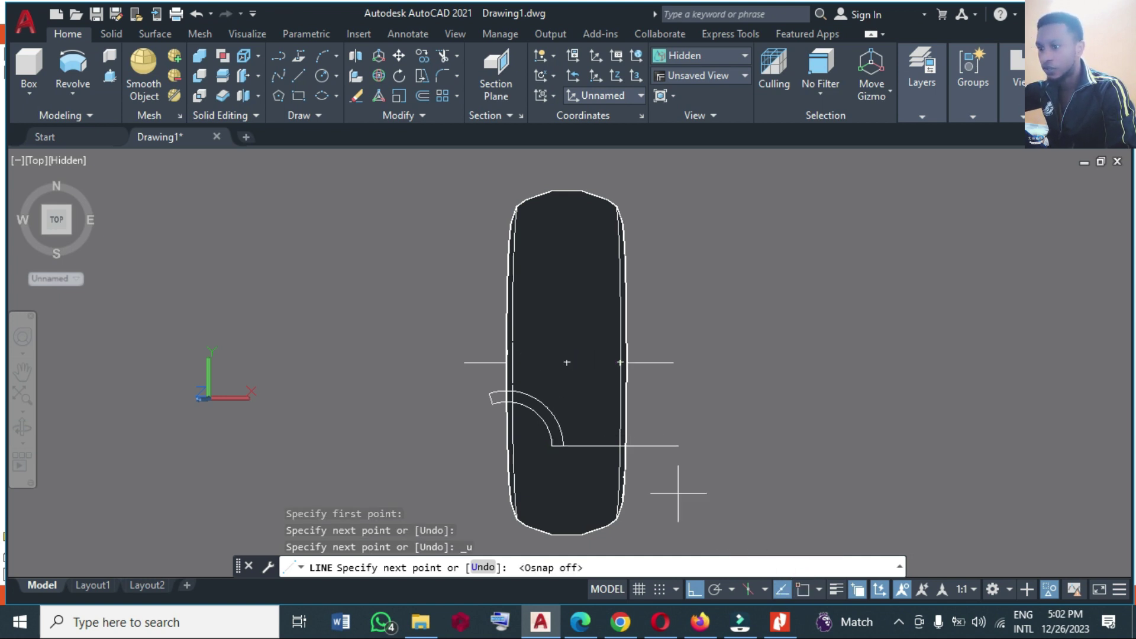
left_click(534, 352)
key("Return")
type("tr")
key("Return")
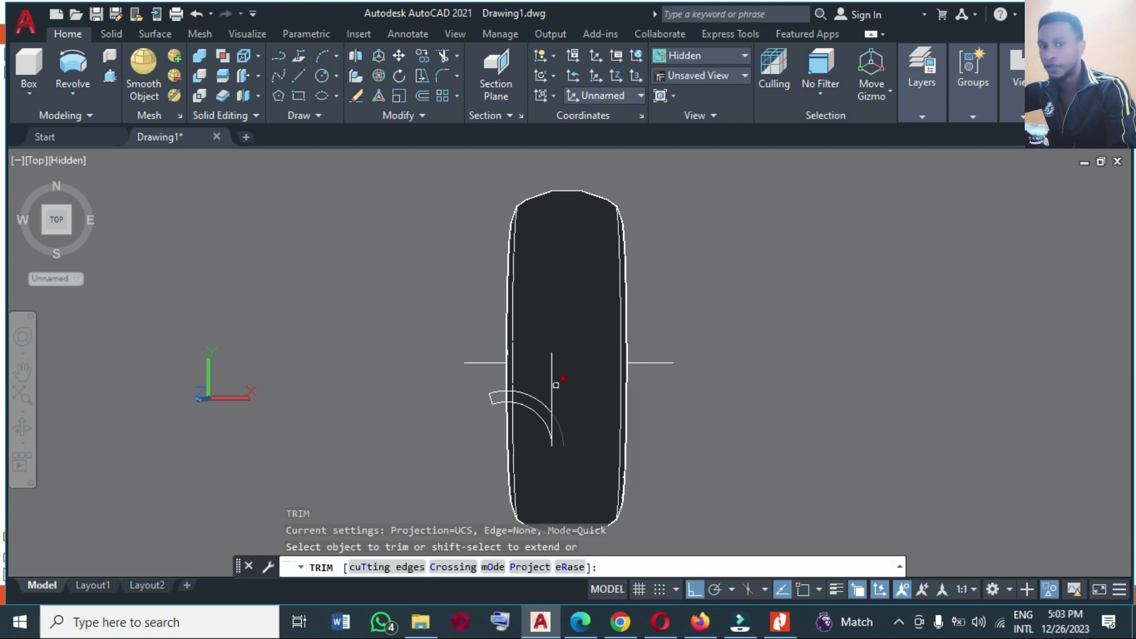
Step: Trim the excess vertical line and arc end at the tread's crossing
left_click(555, 385)
left_click(552, 388)
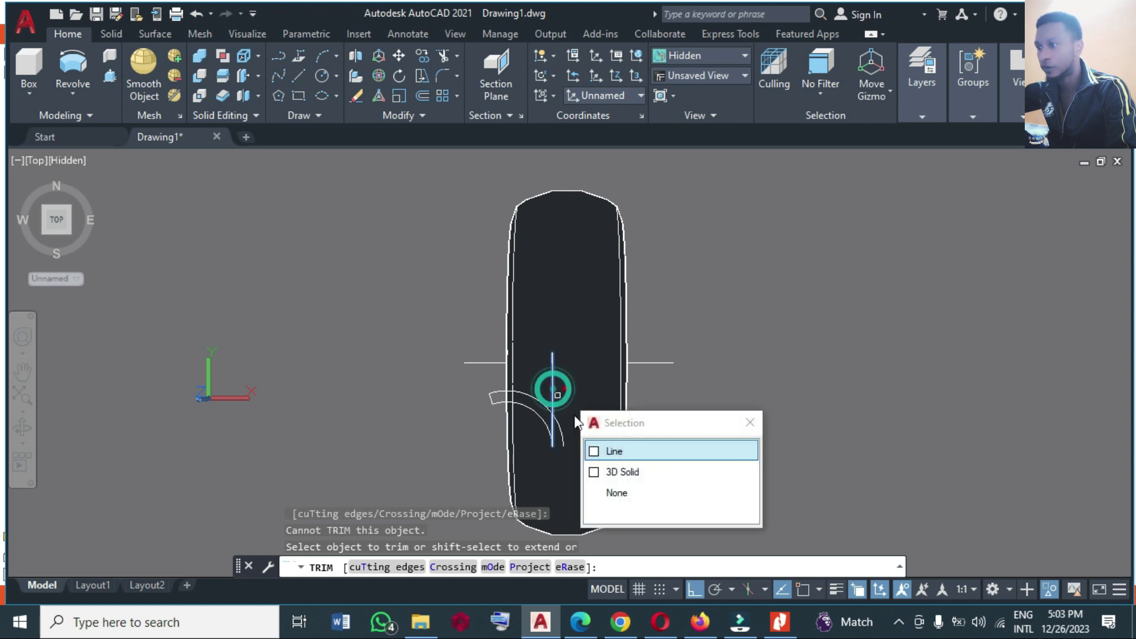
left_click(599, 449)
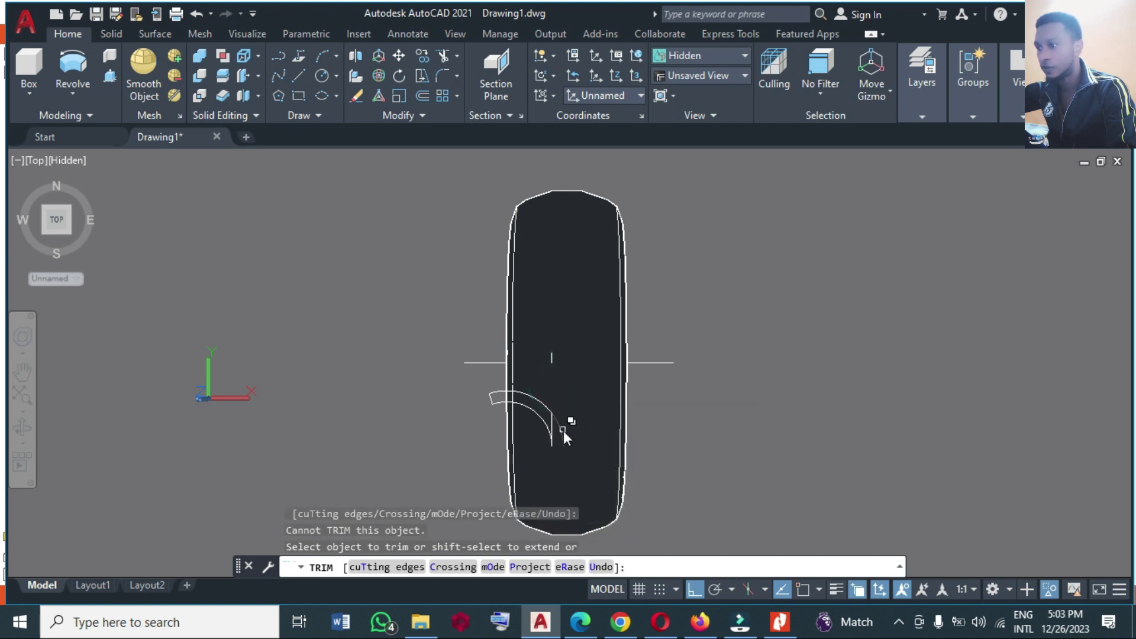
left_click(563, 430)
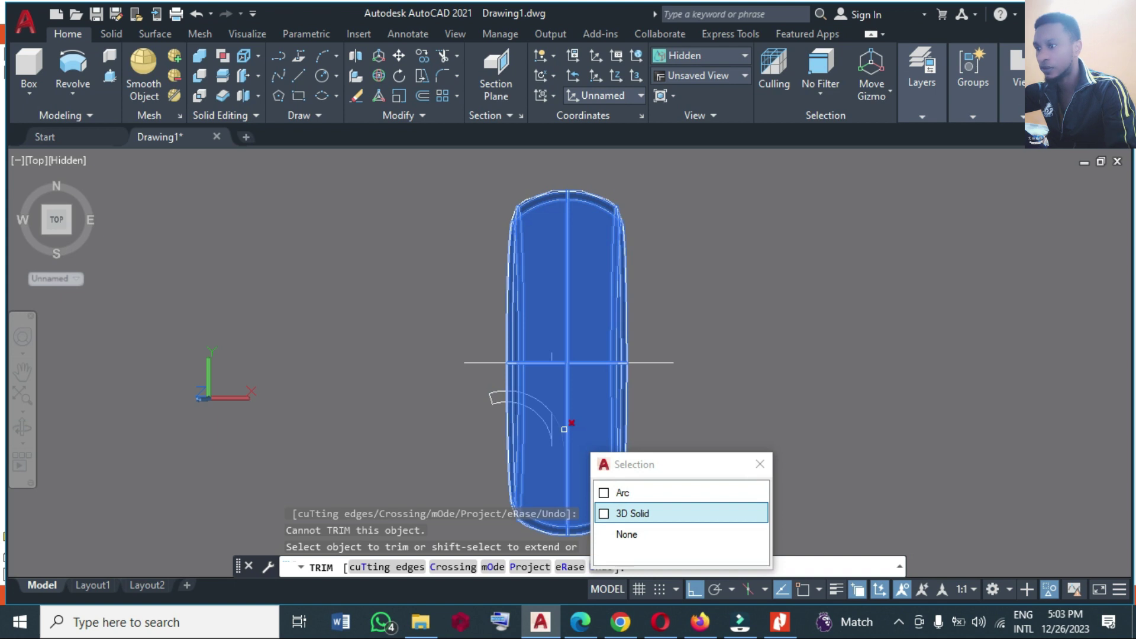
left_click(622, 493)
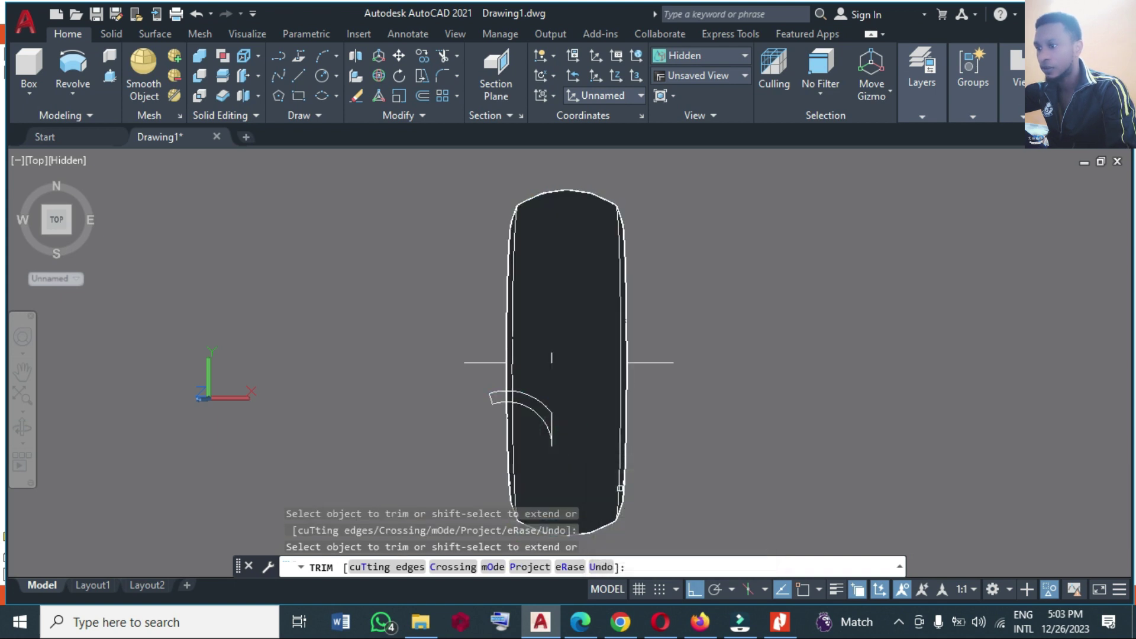
left_click(592, 472)
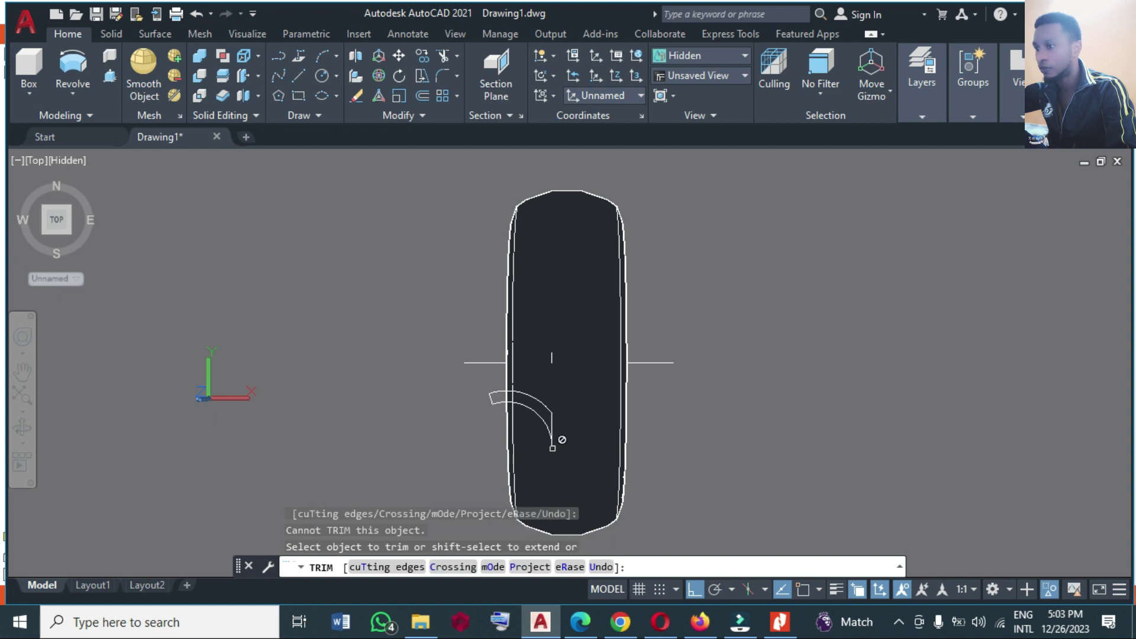
scroll(562, 439, "up", 2)
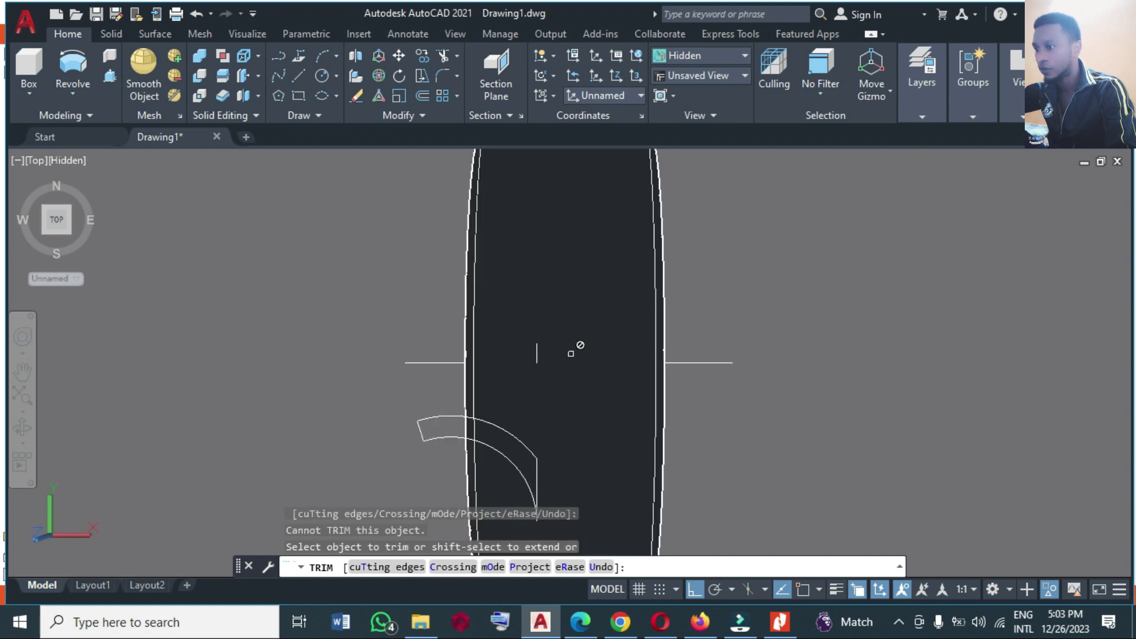
scroll(570, 353, "down", 1)
scroll(562, 459, "up", 2)
scroll(557, 465, "down", 1)
key("Return")
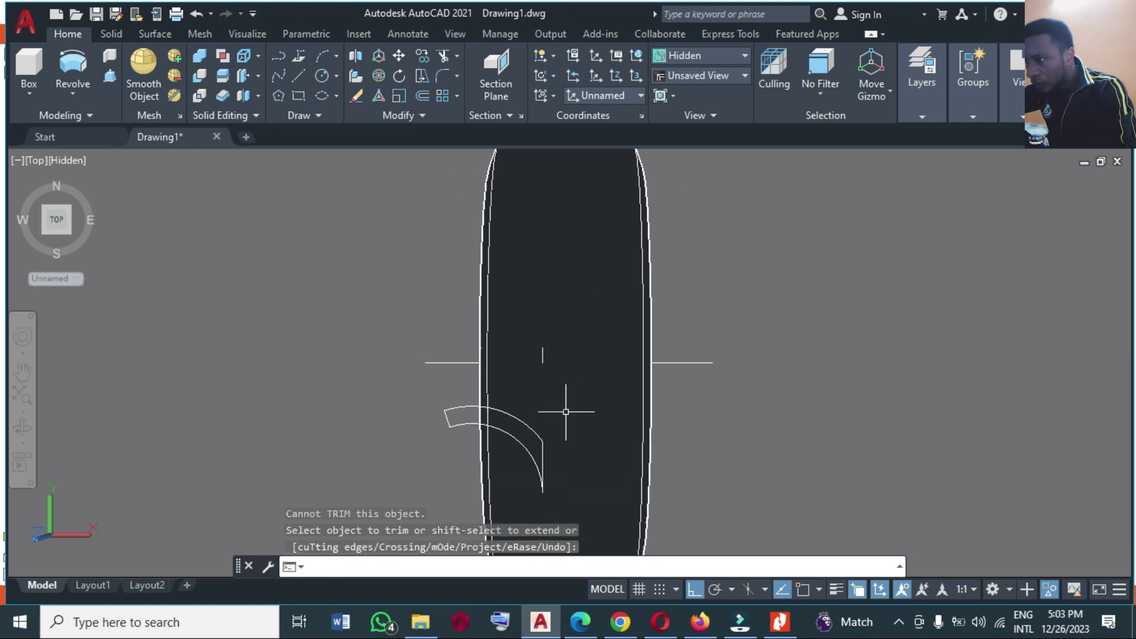
Step: Draw a horizontal line leftward from the arc's lower endpoint
left_click(303, 76)
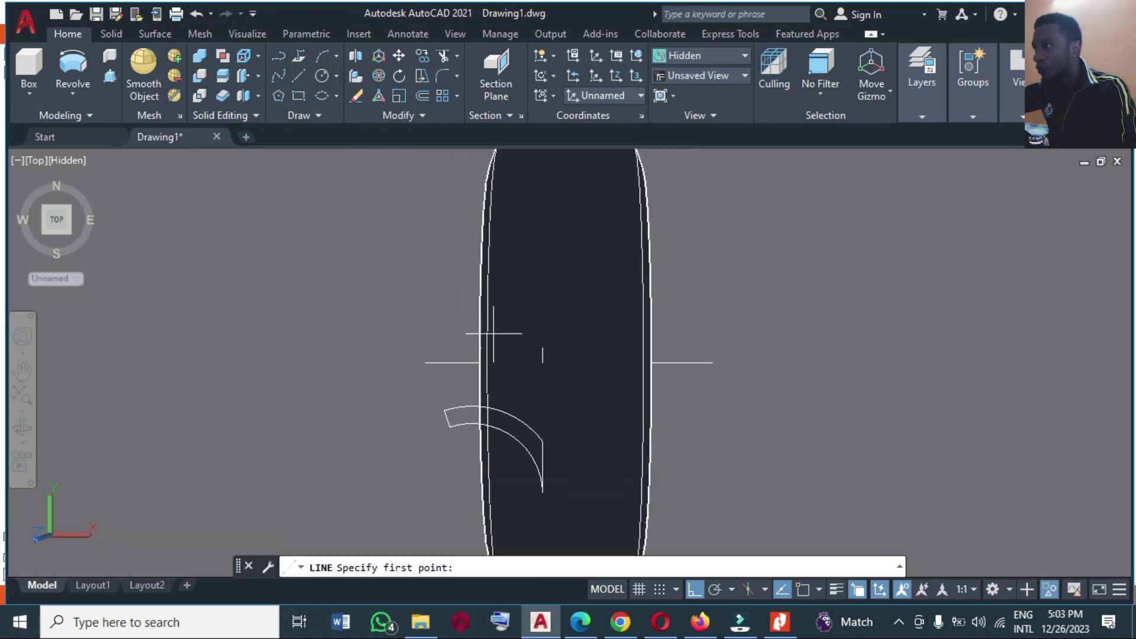
left_click(803, 589)
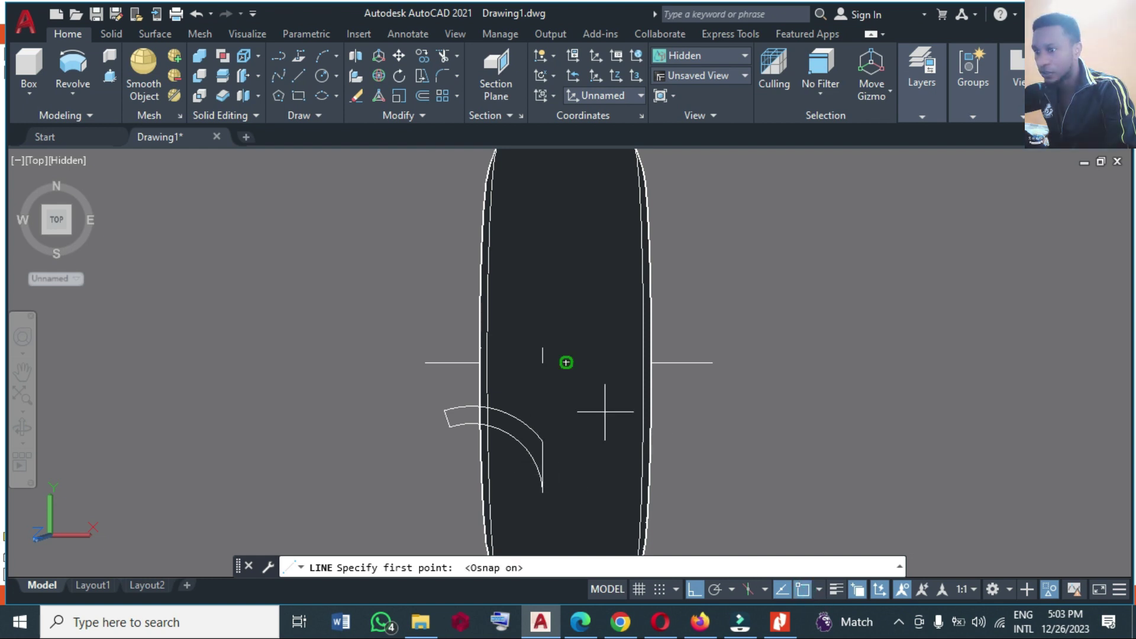
left_click(543, 467)
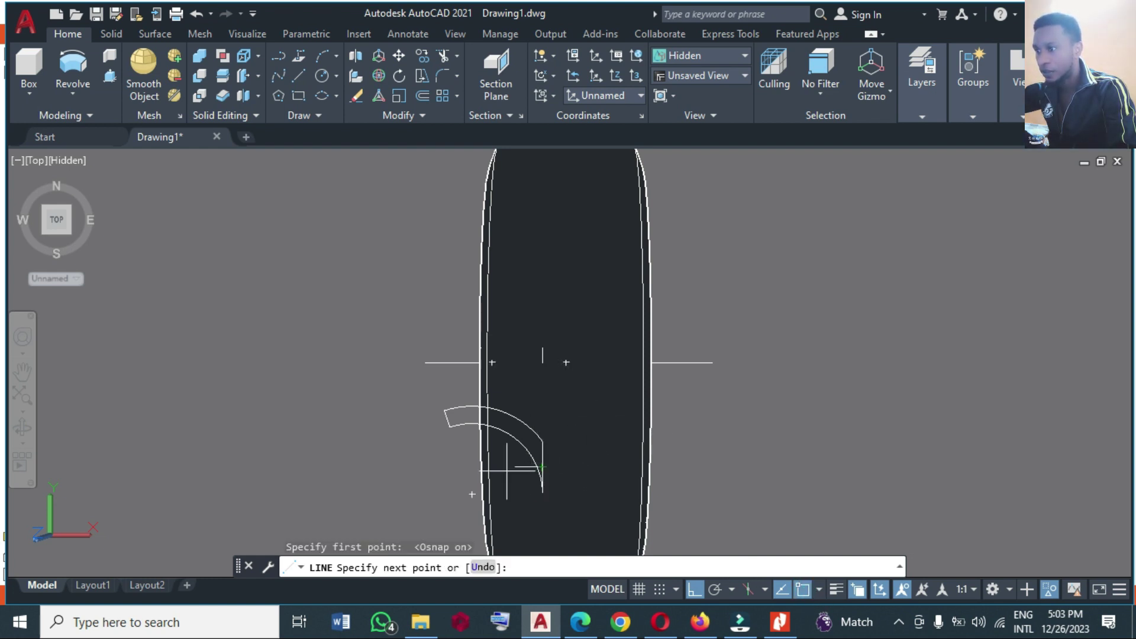
left_click(429, 480)
key("Escape")
Step: Trim the leftover horizontal line pieces below the arcs, closing the curved band
type("tr")
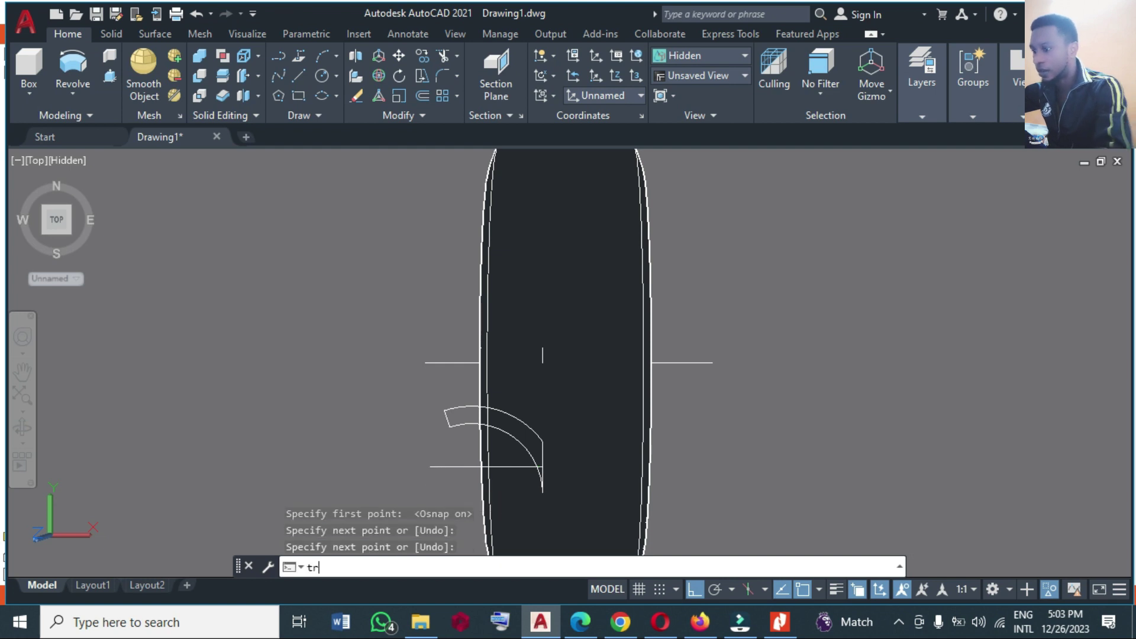
key("Return")
left_click(560, 460)
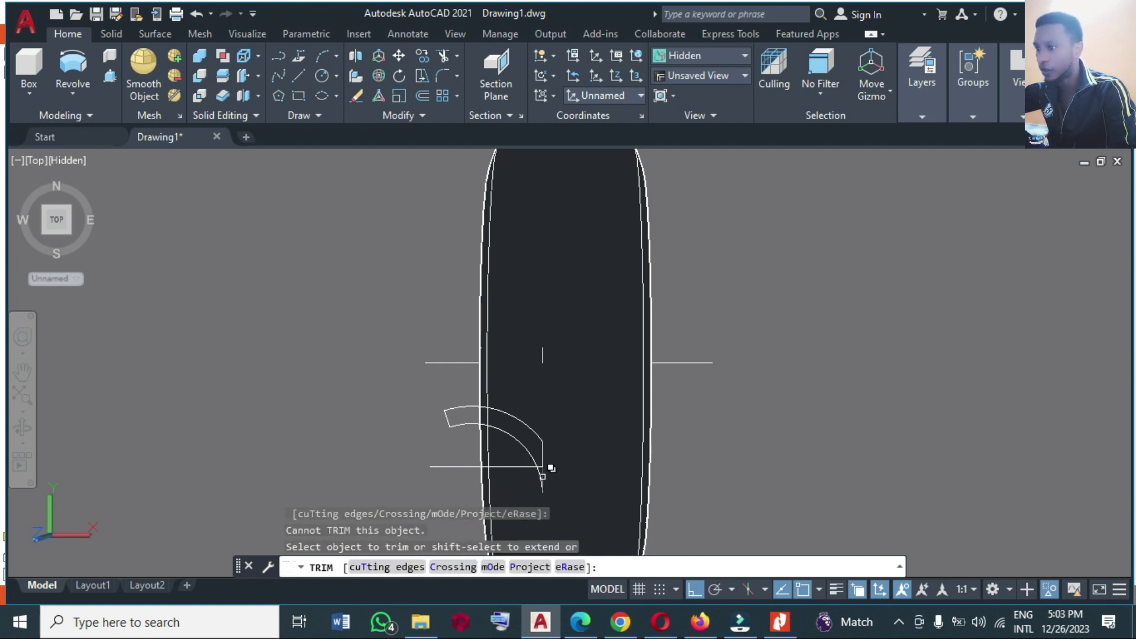
left_click(543, 477)
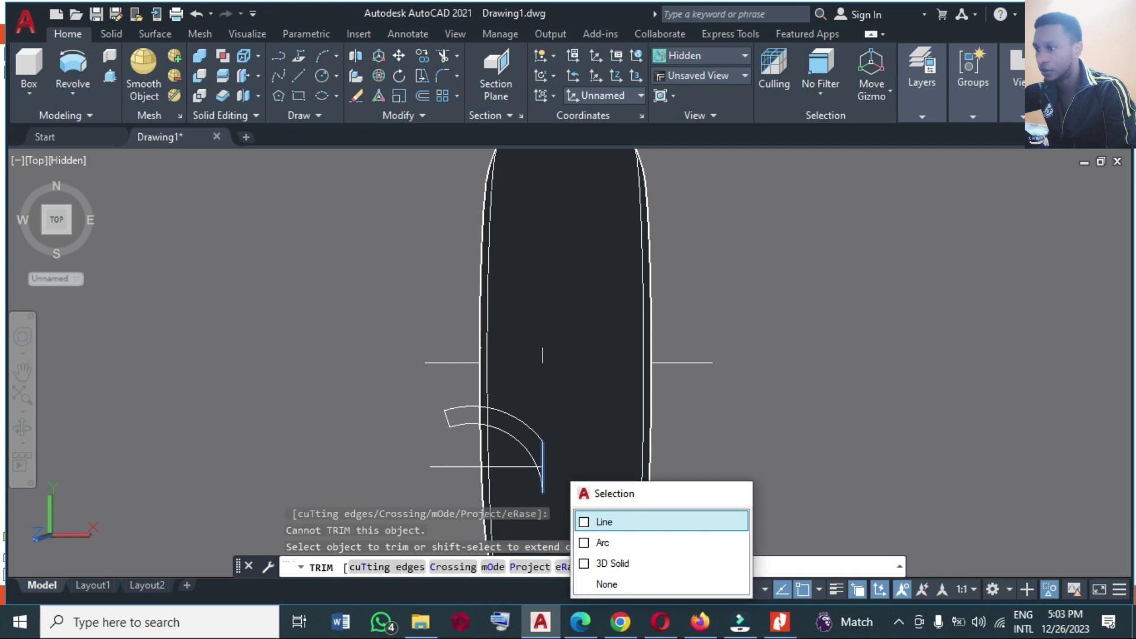
left_click(603, 521)
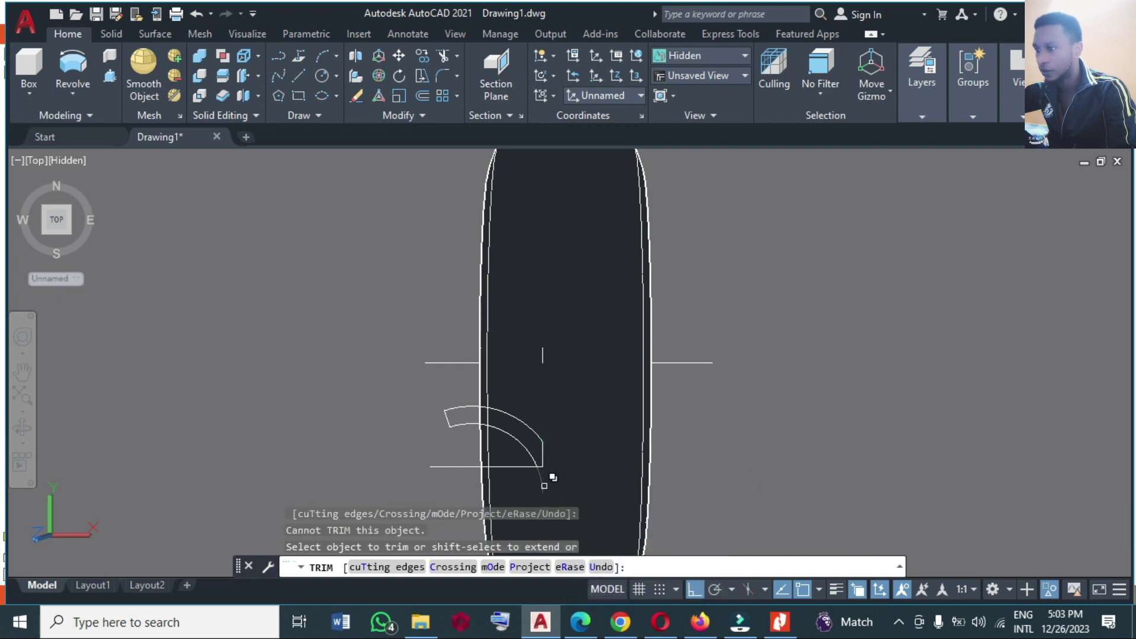
left_click(543, 483)
left_click(604, 521)
left_click(524, 468)
left_click(573, 516)
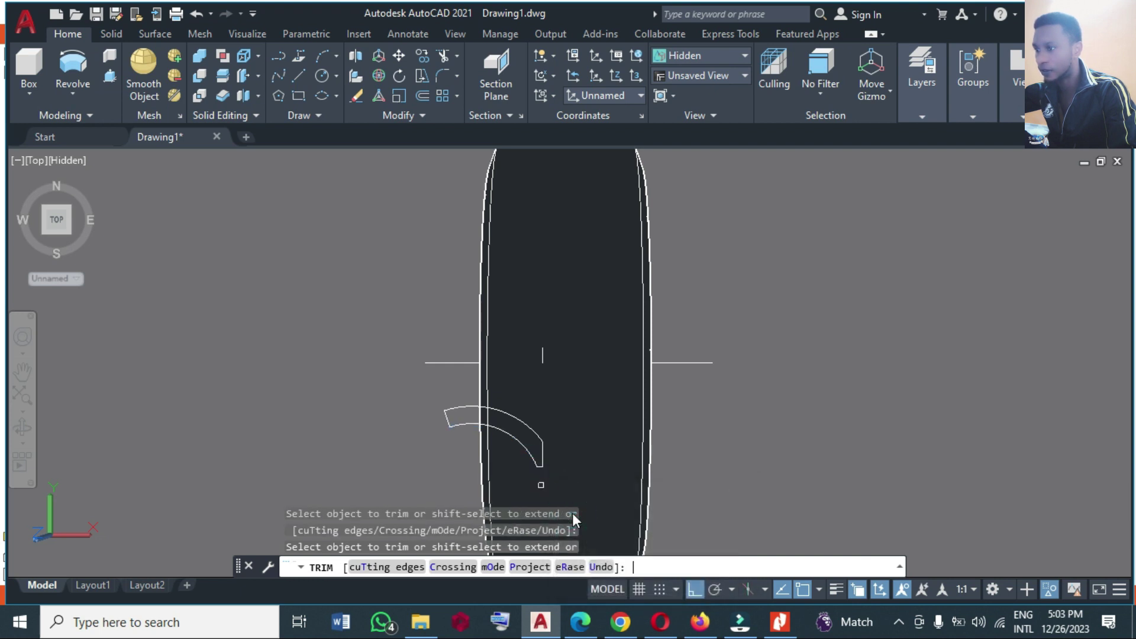
key("Return")
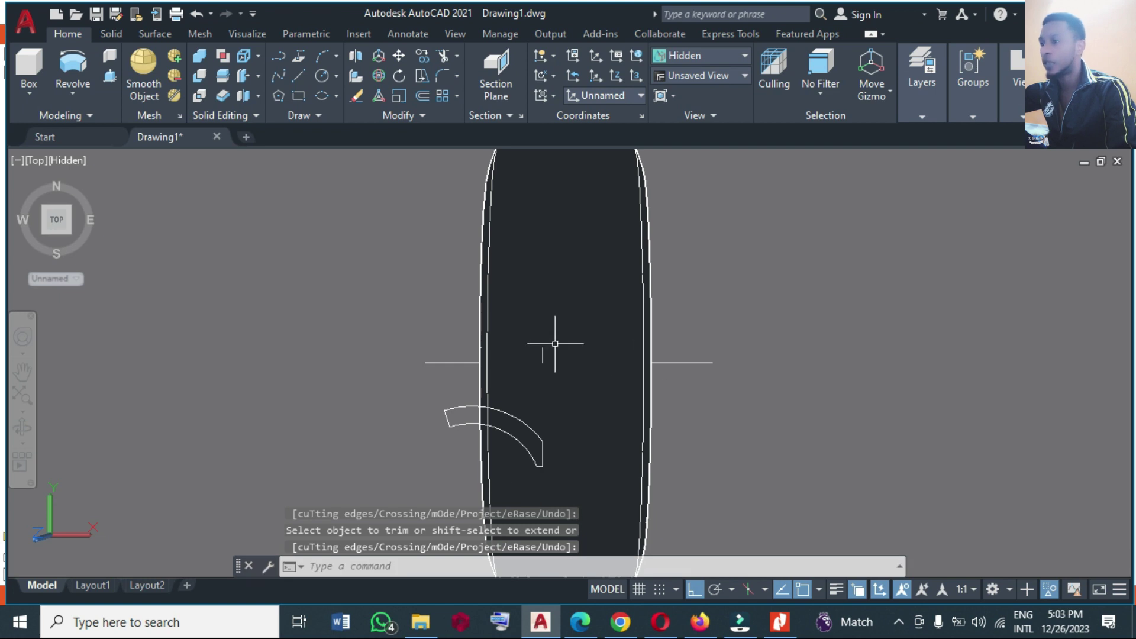
type("e")
key("Return")
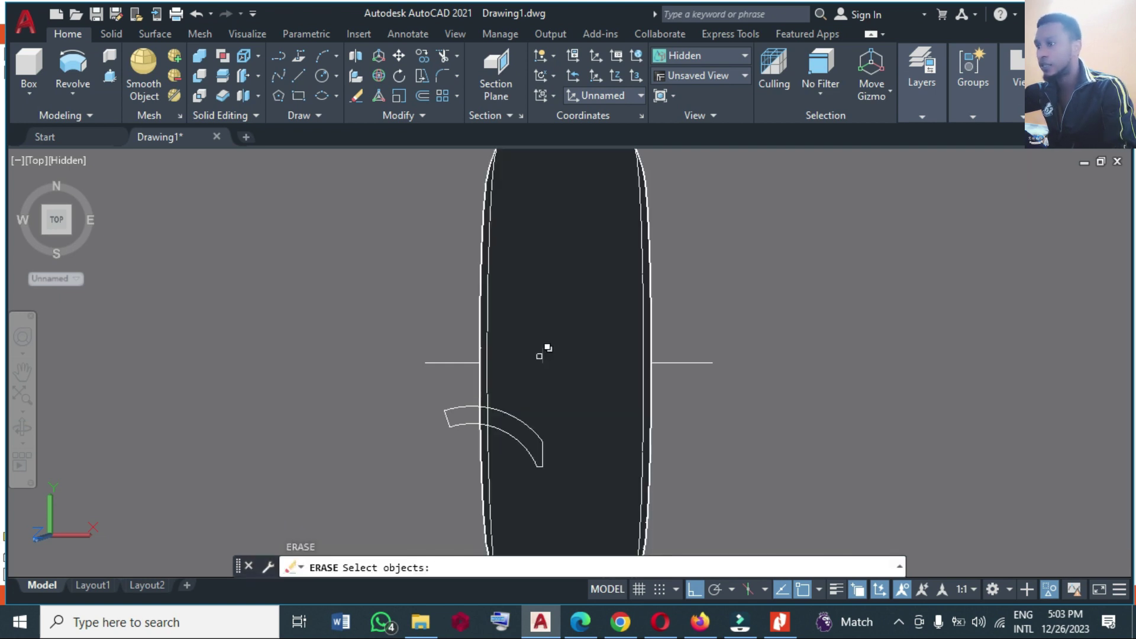
Step: Erase the small line at the tire centre
left_click(542, 355)
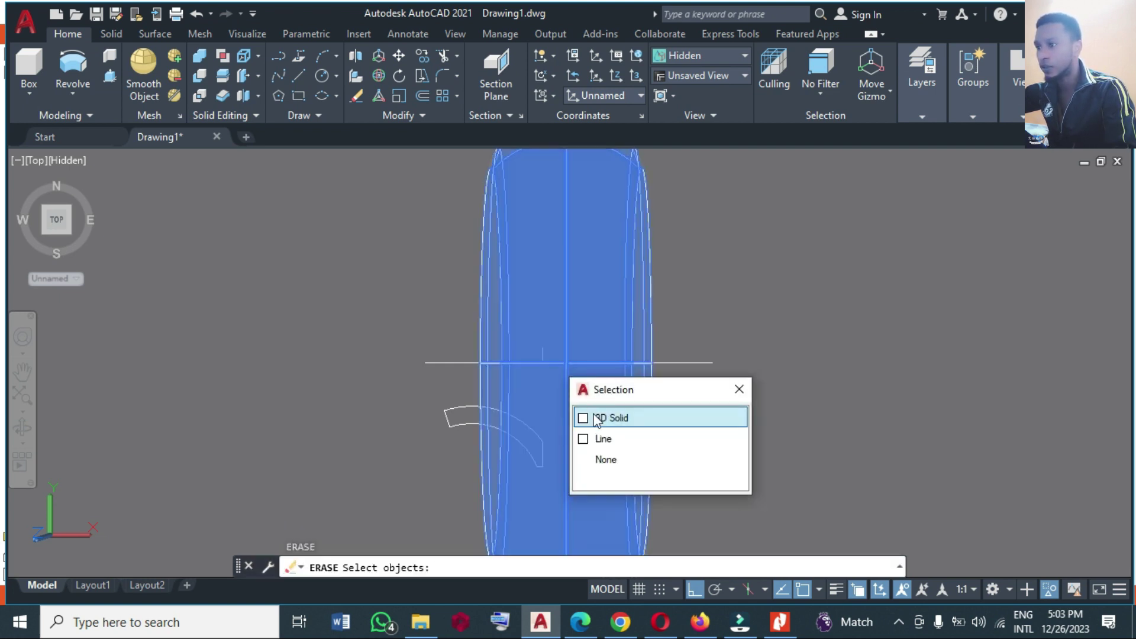
left_click(594, 439)
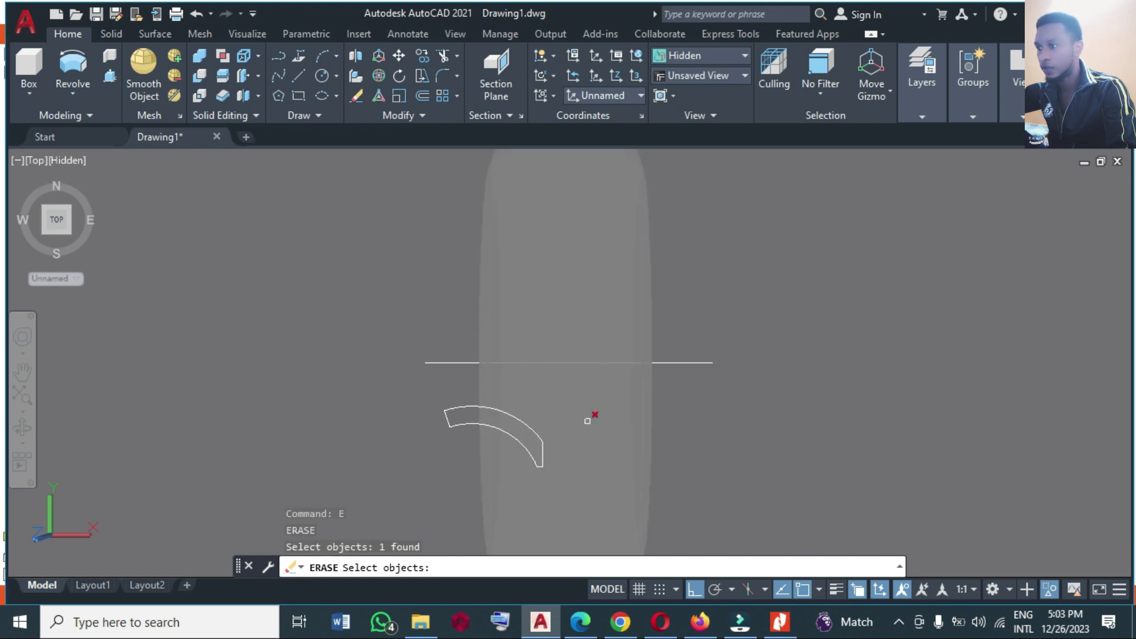
scroll(564, 286, "down", 1)
key("Return")
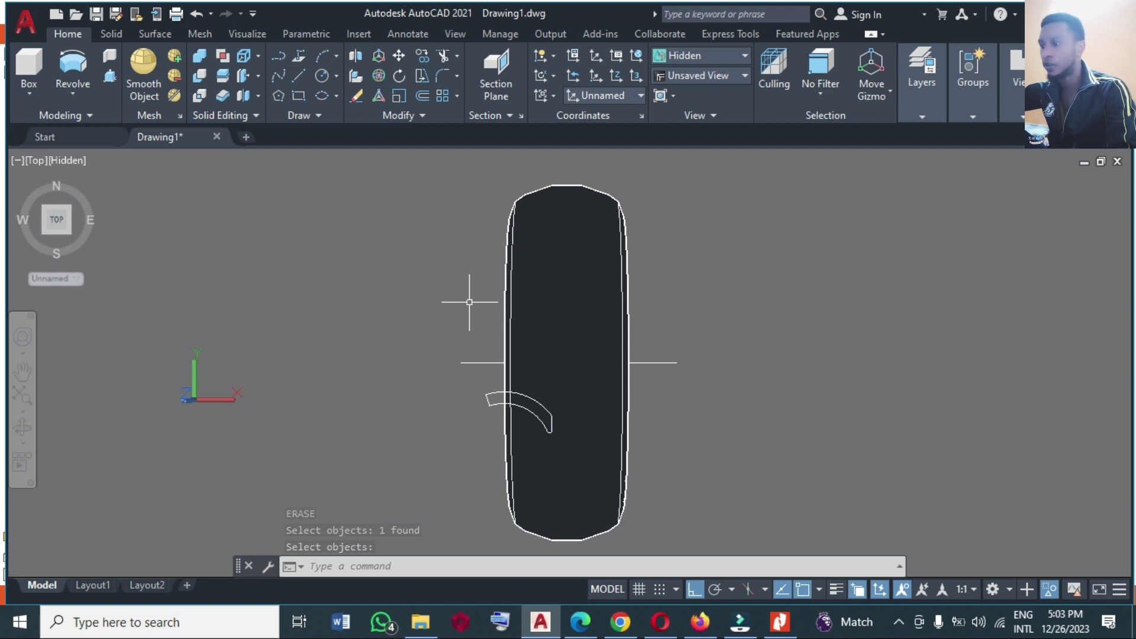
Step: Join the five tread segments into one polyline with JOIN
type("j")
key("Return")
left_click(428, 384)
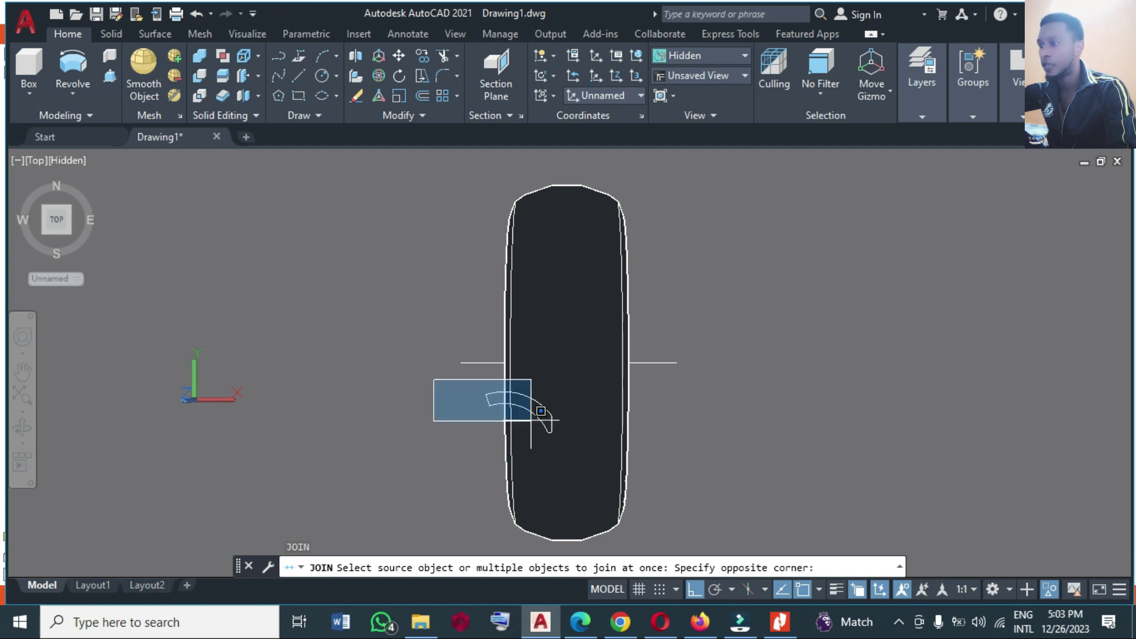
left_click(574, 451)
key("Return")
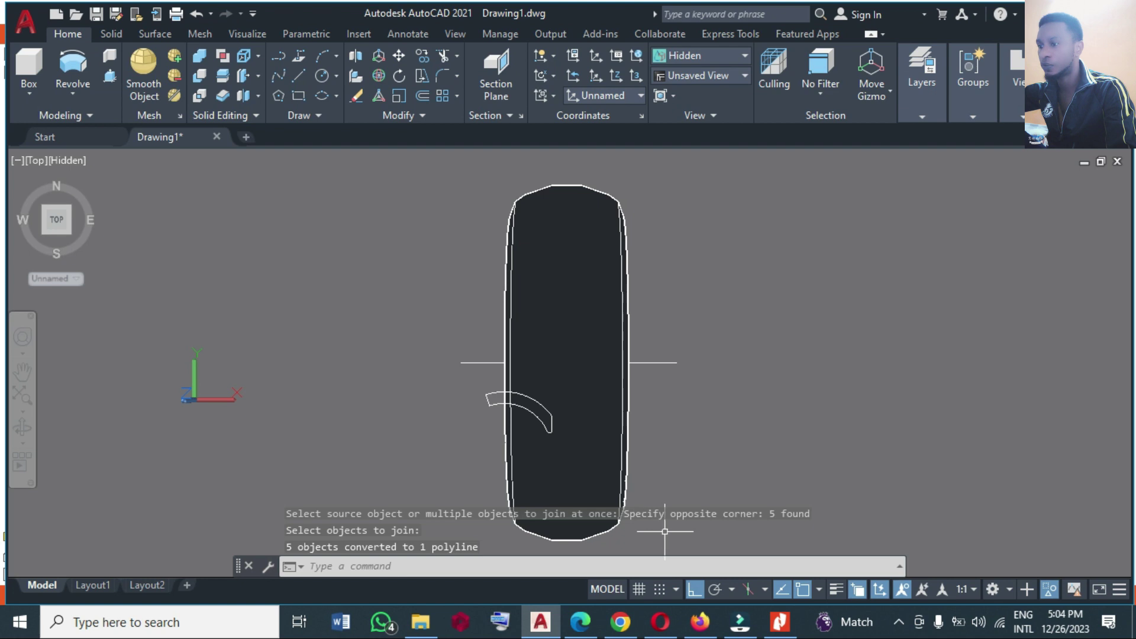
Step: Mirror the tread polyline about a vertical line through the tire centre, keeping the original
type("mi")
key("Return")
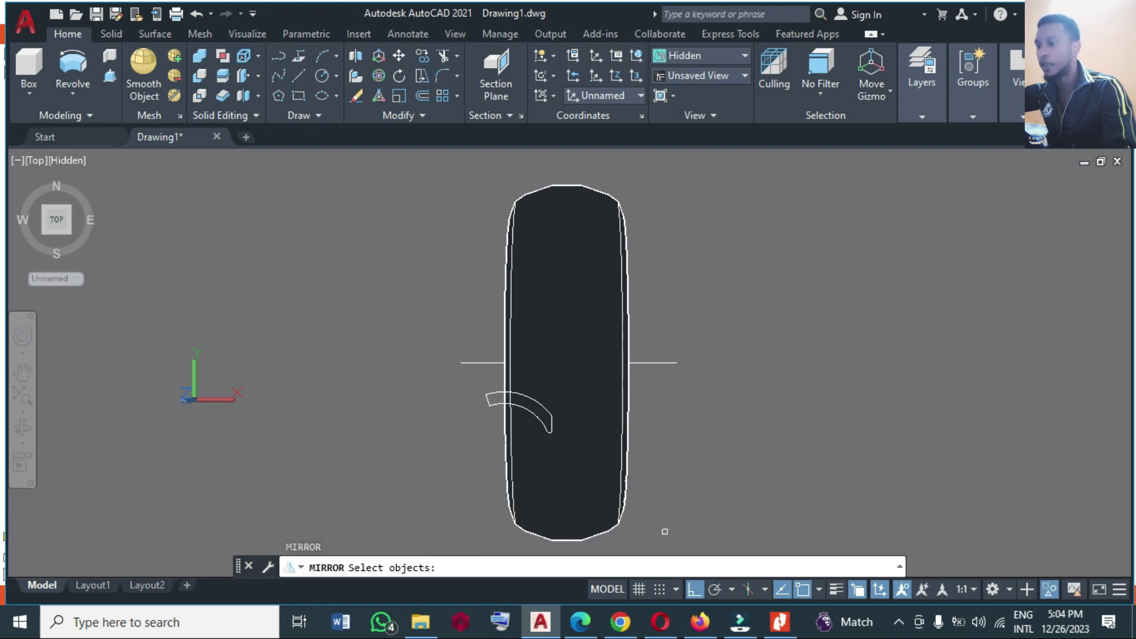
left_click(545, 429)
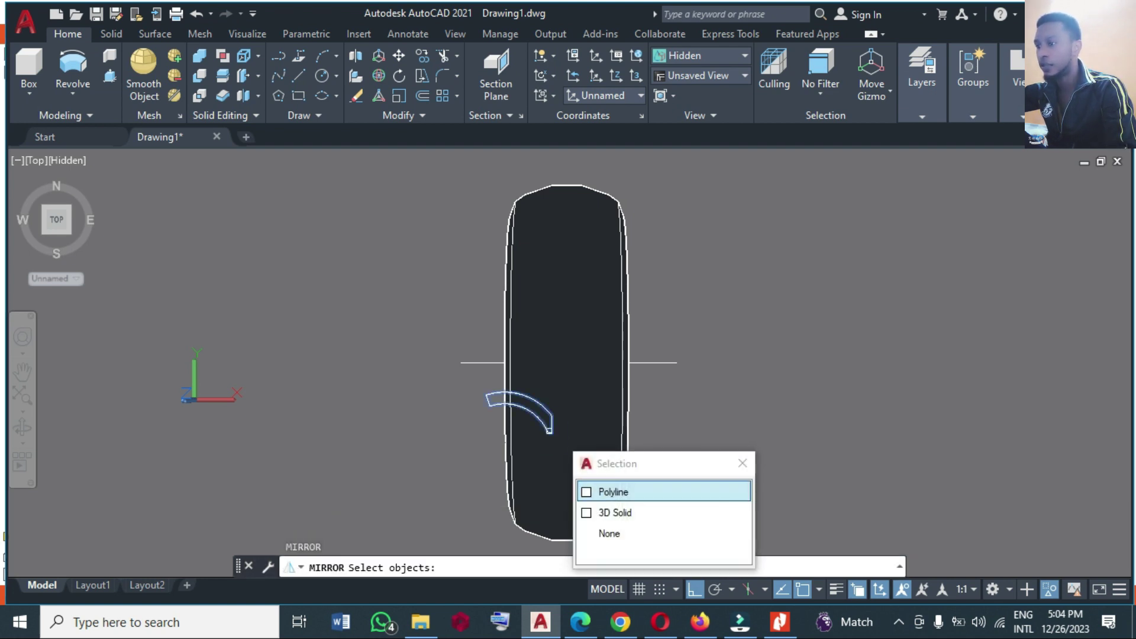
left_click(616, 492)
key("Return")
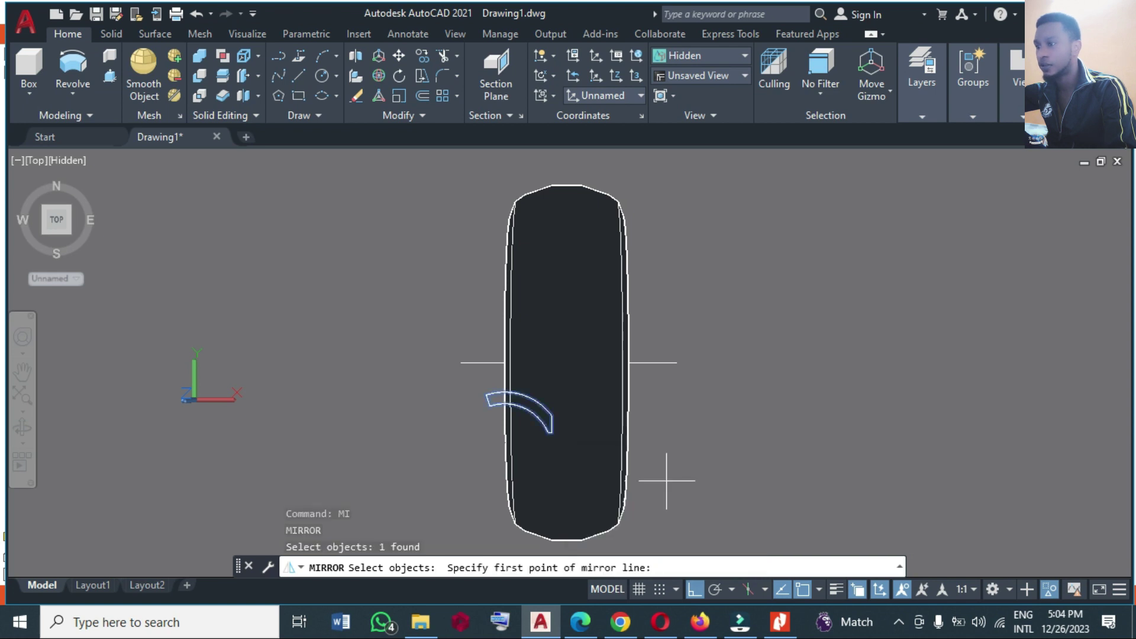
left_click(567, 362)
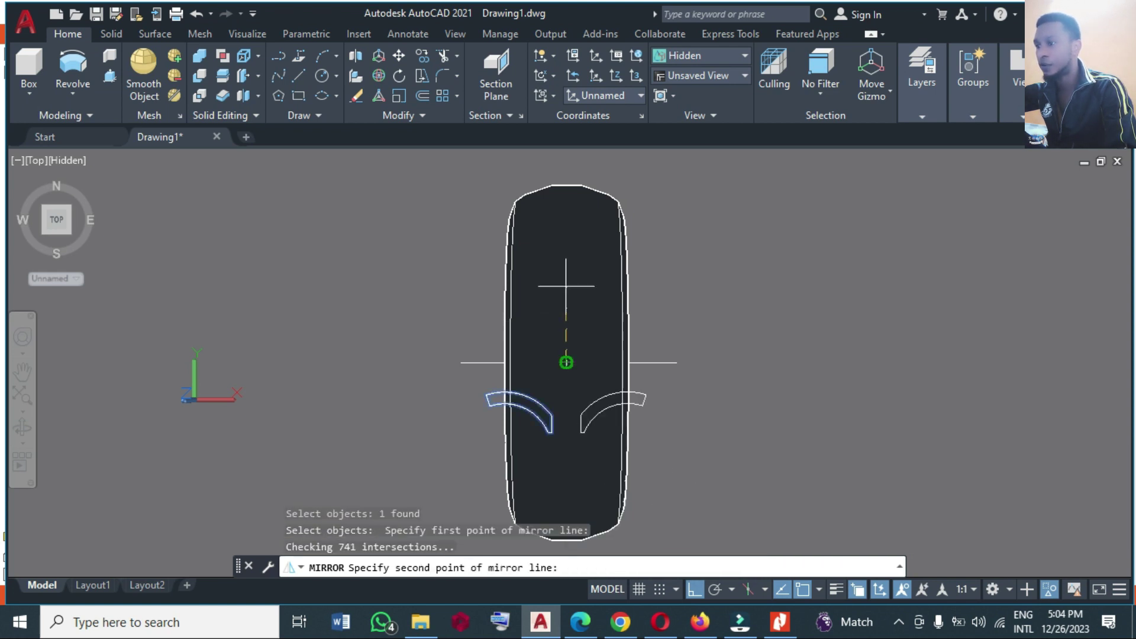
left_click(563, 162)
key("Return")
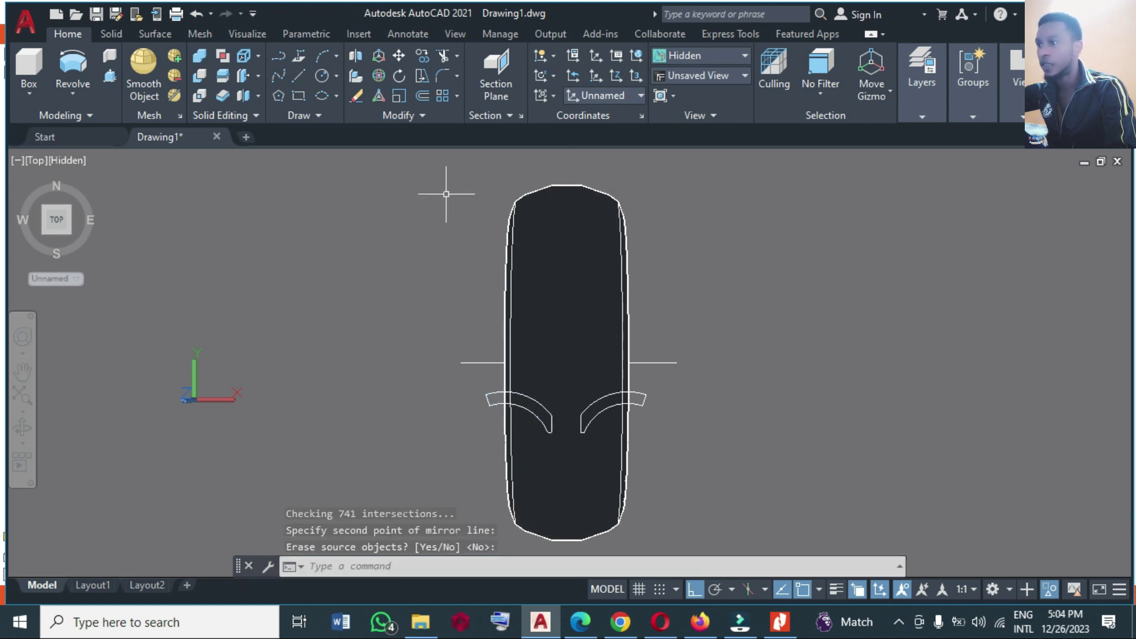
scroll(445, 195, "down", 1)
Step: Draw a thin rectangle from above to below the tire and shift it slightly right
left_click(301, 98)
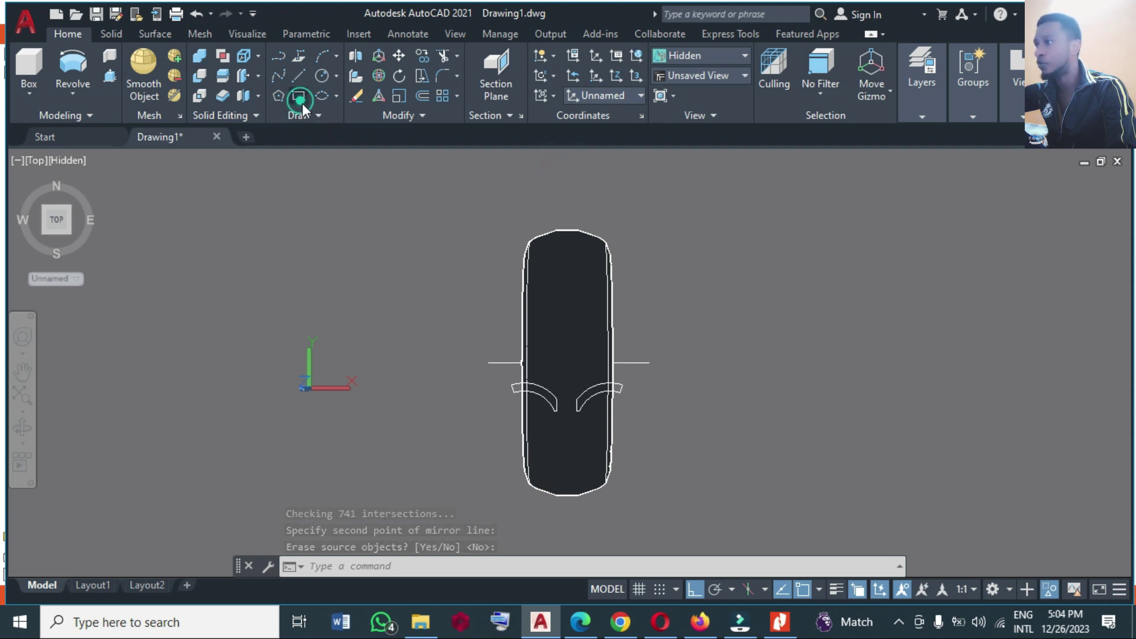
left_click(556, 212)
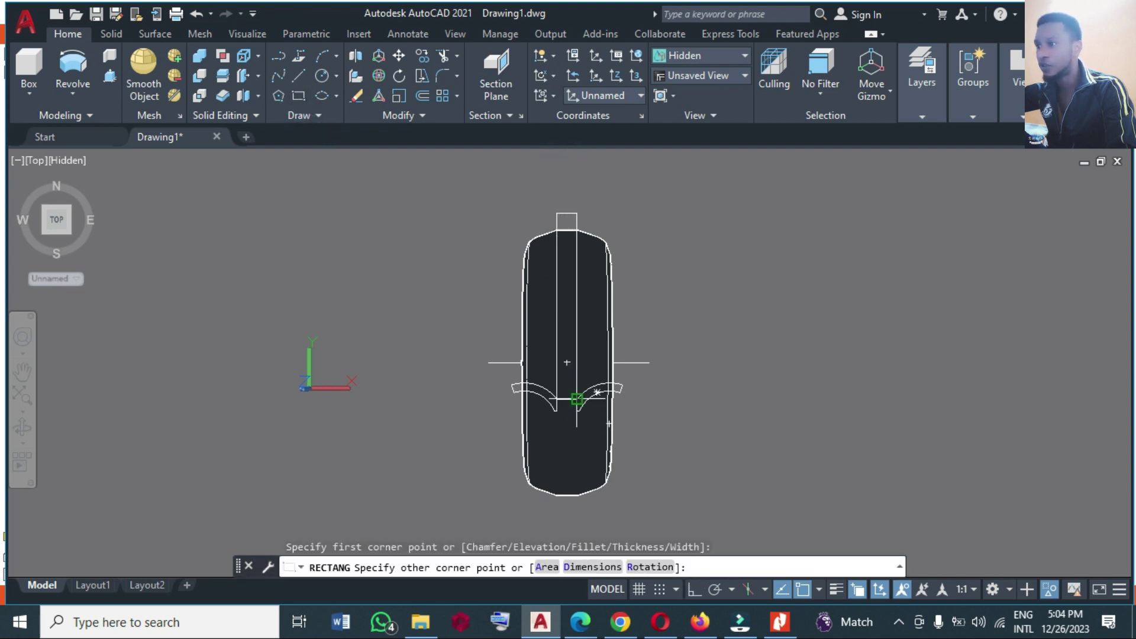
left_click(567, 533)
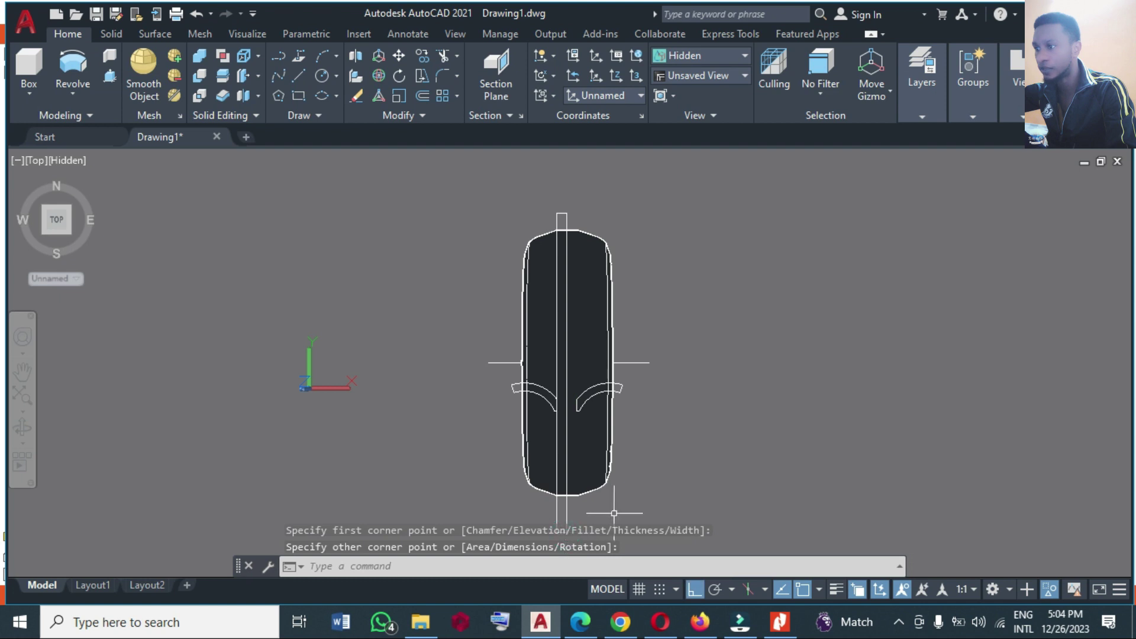
type("m")
key("Return")
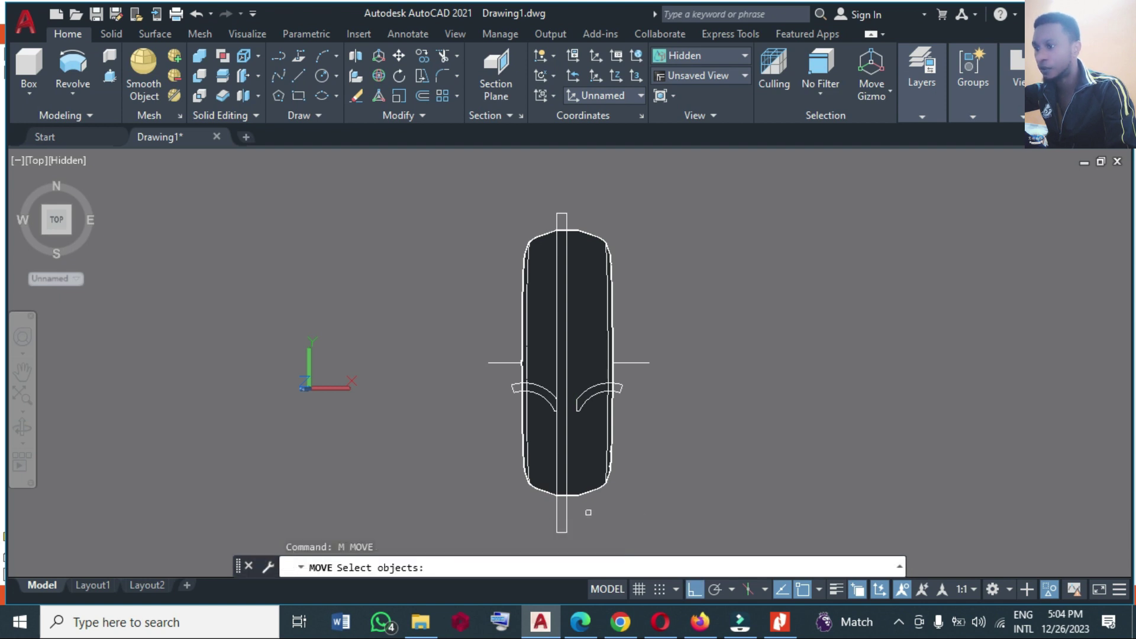
left_click(568, 513)
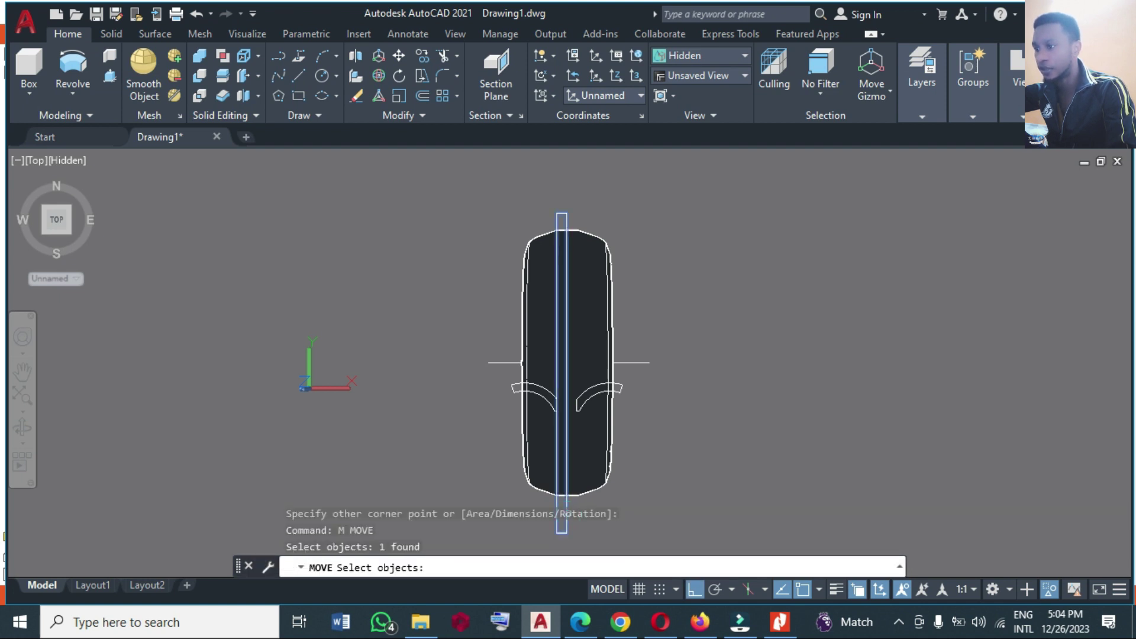
key("Return")
left_click(644, 501)
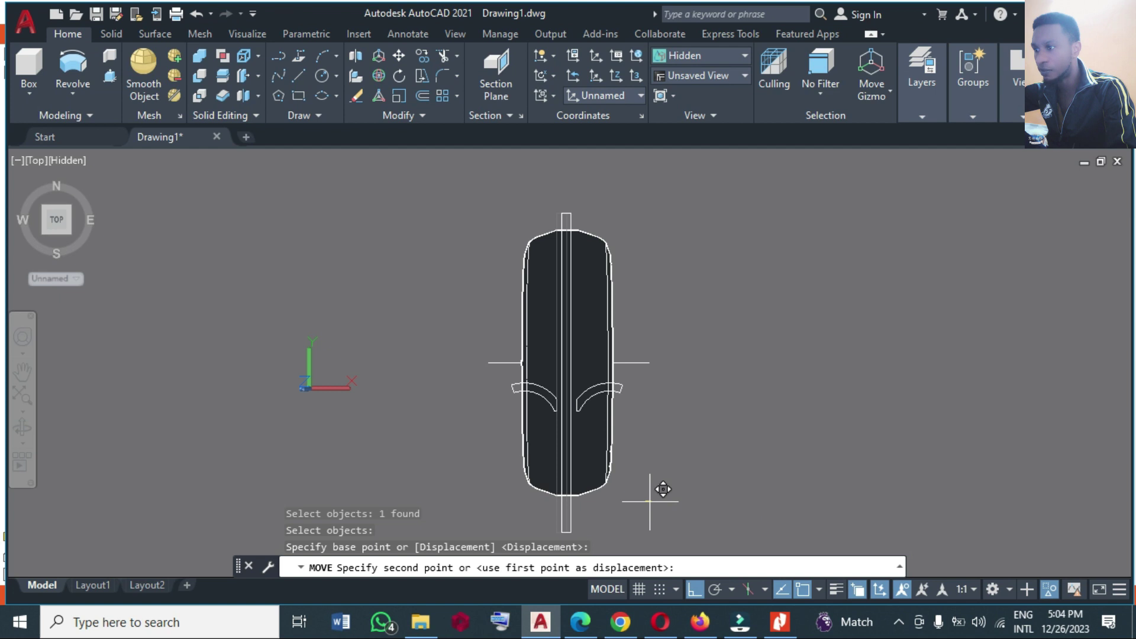
left_click(650, 501)
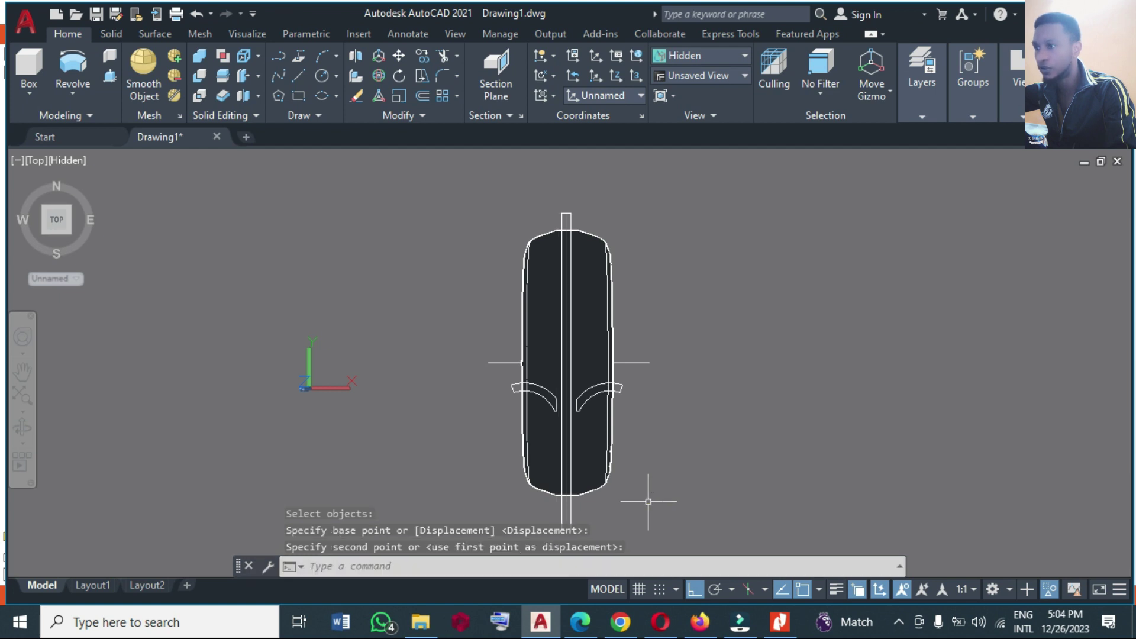
scroll(571, 370, "up", 3)
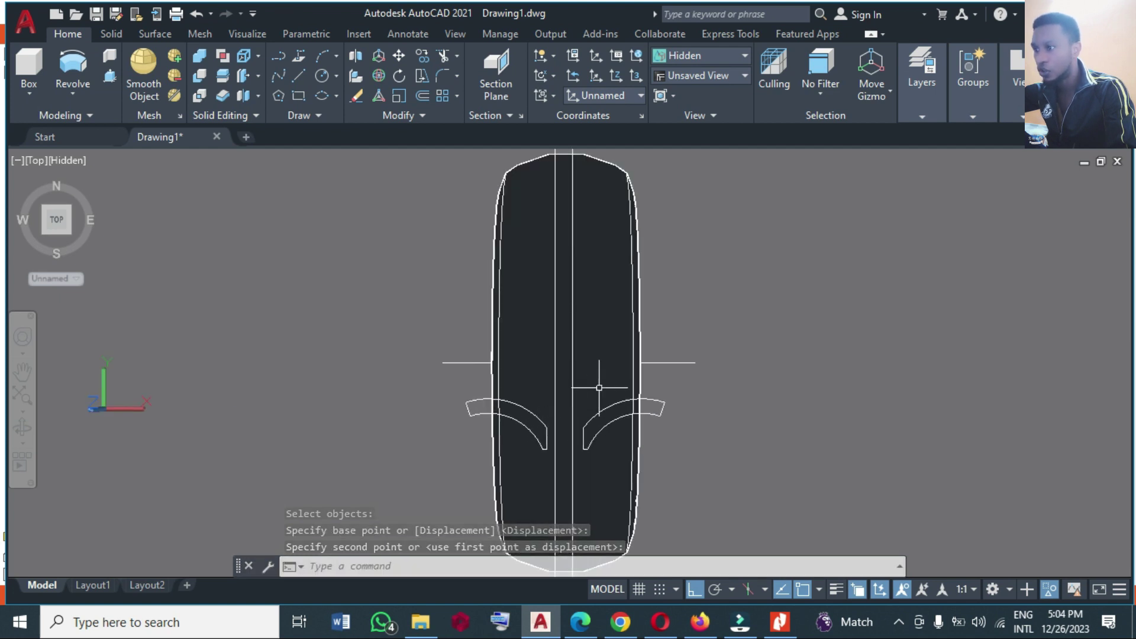
key("Escape")
Step: Move the thin rectangle again so it sits centred on the tire
type("m")
key("Return")
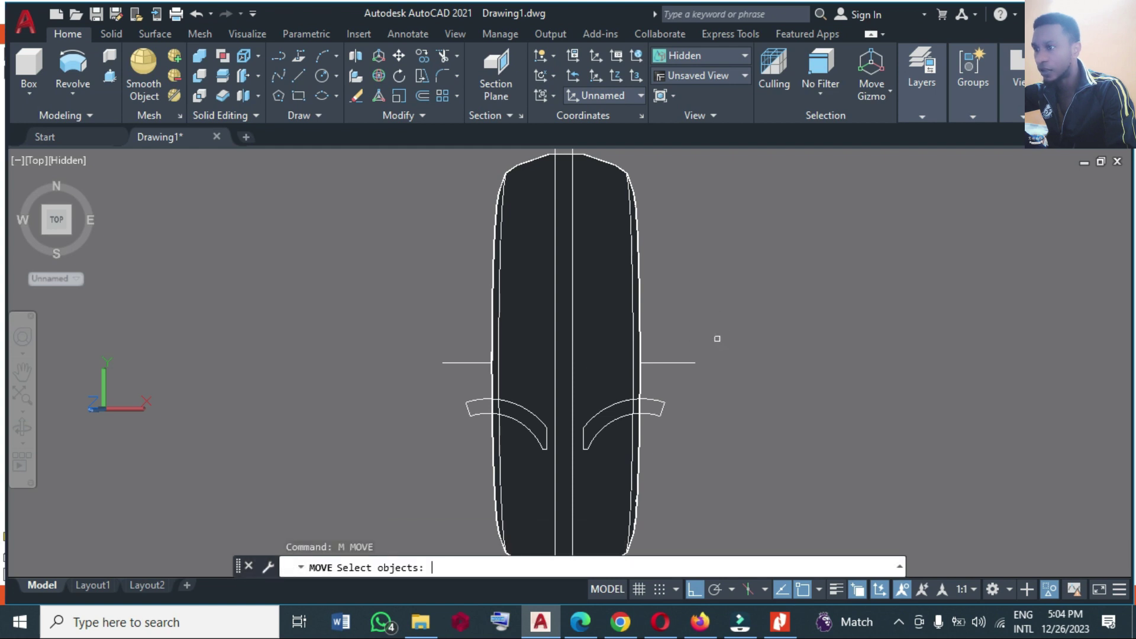
scroll(546, 291, "down", 2)
left_click(574, 178)
key("Return")
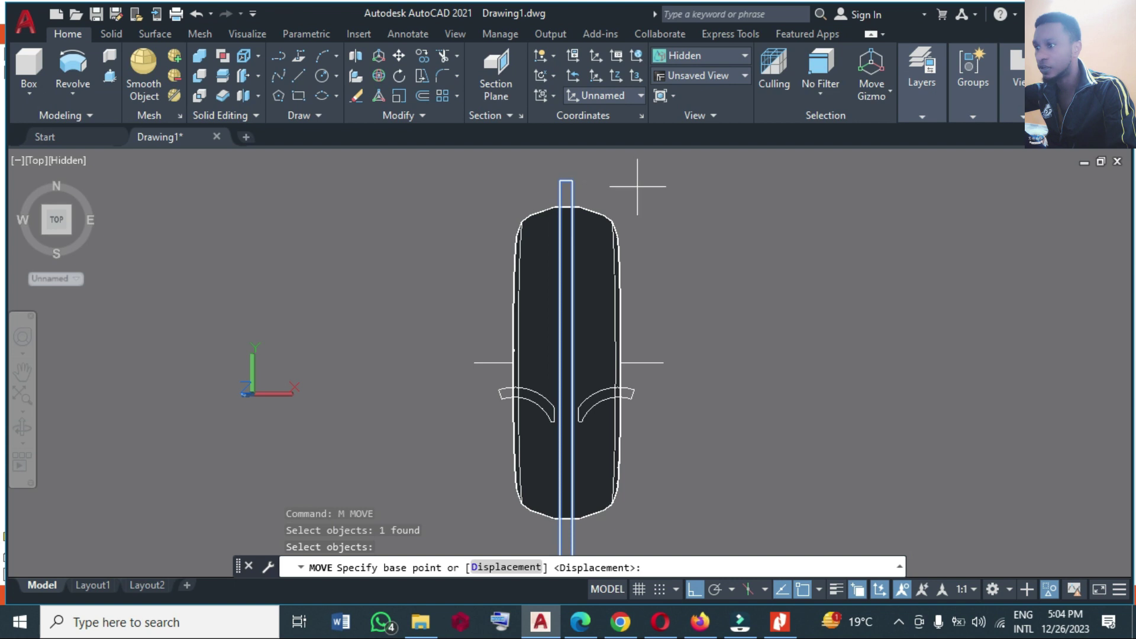
left_click(647, 181)
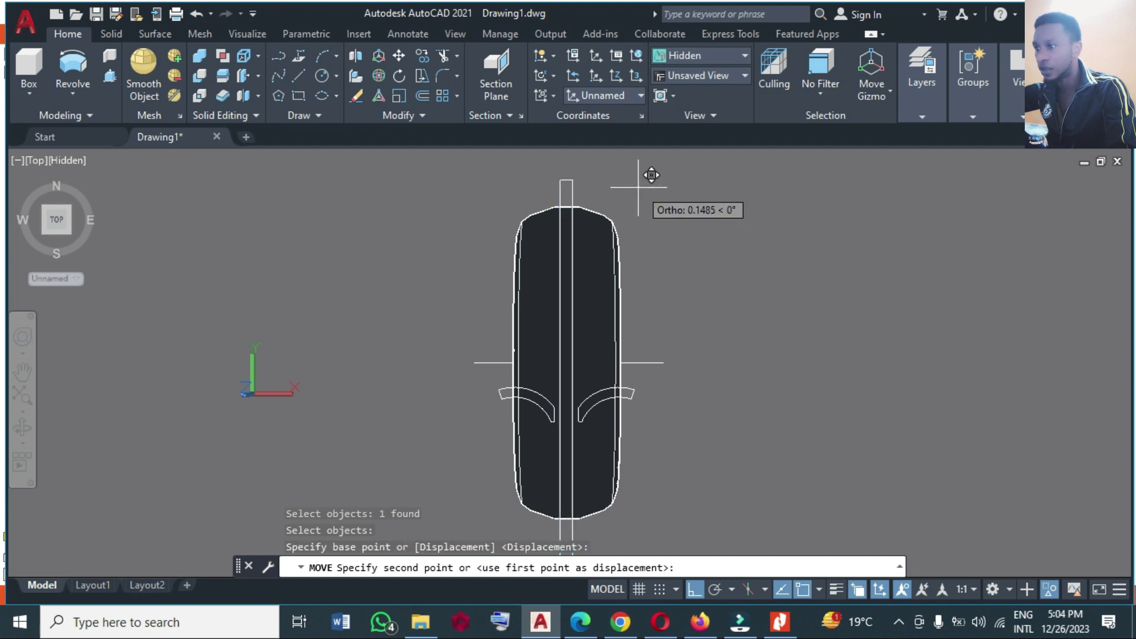
left_click(649, 175)
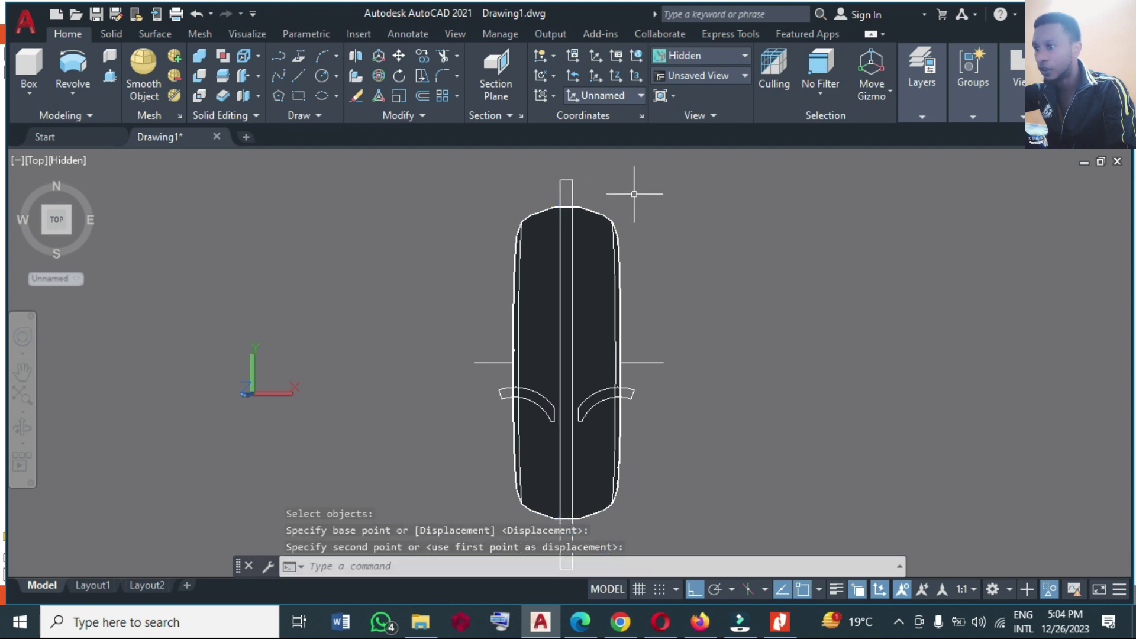
scroll(550, 432, "up", 1)
scroll(565, 362, "up", 1)
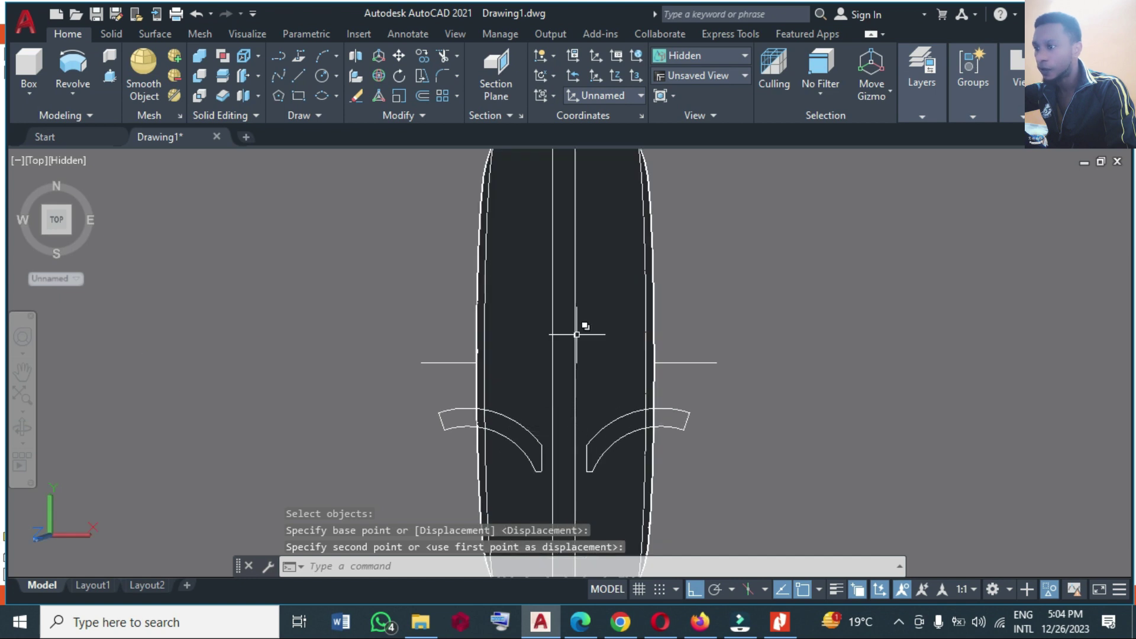
scroll(577, 335, "down", 4)
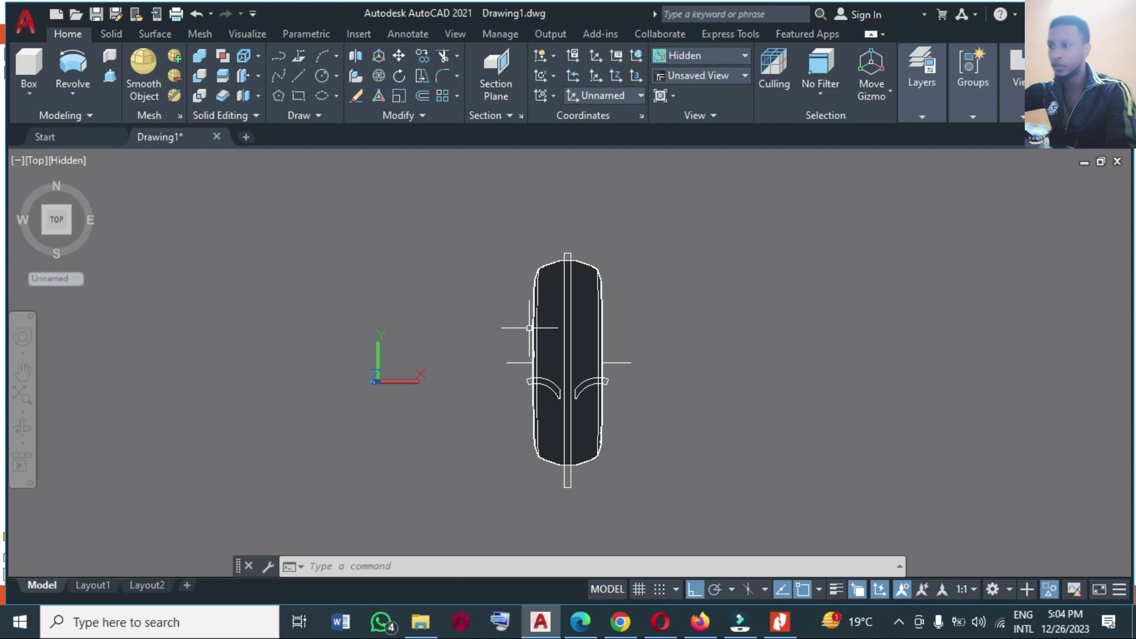
left_click(819, 365)
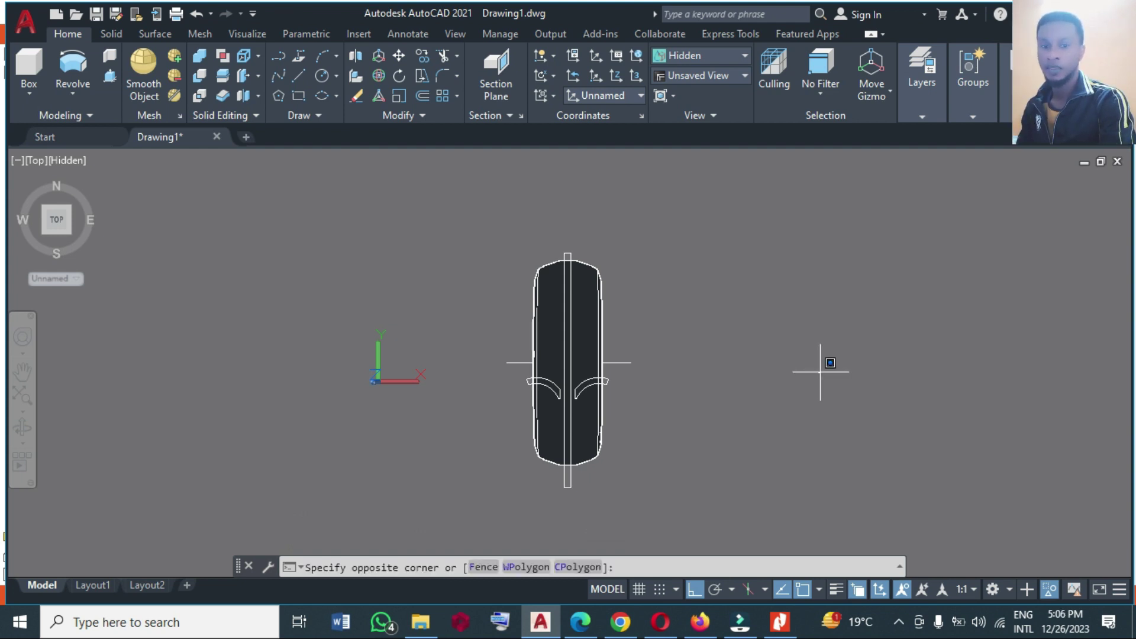
Step: In an isometric view, extrude the long straight line into a flat plate
left_click(809, 385)
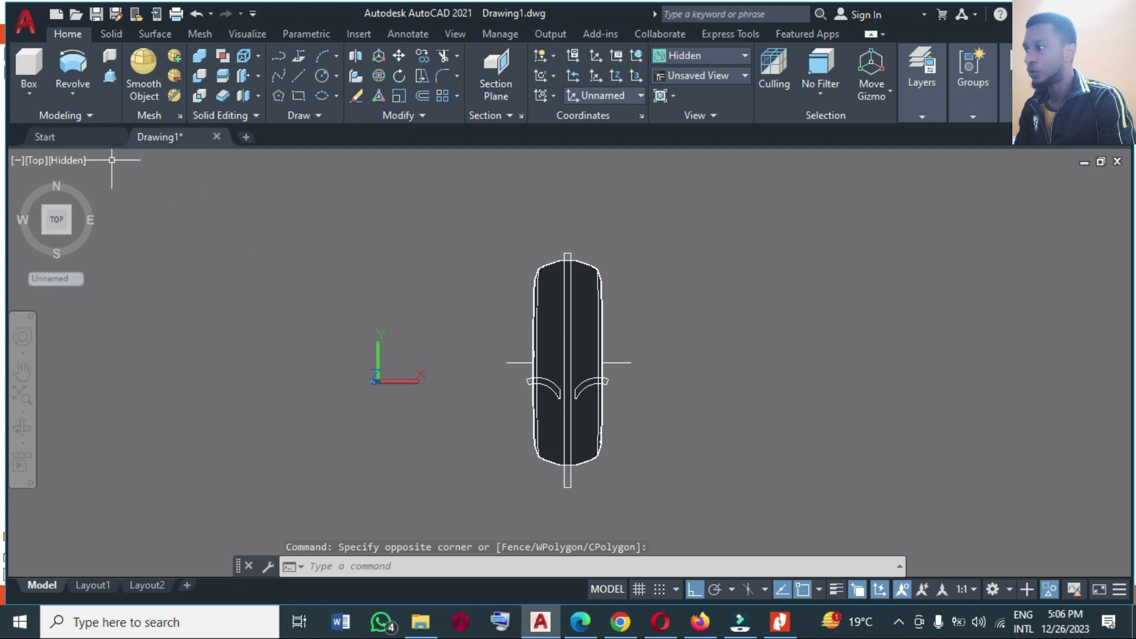
left_click(95, 176)
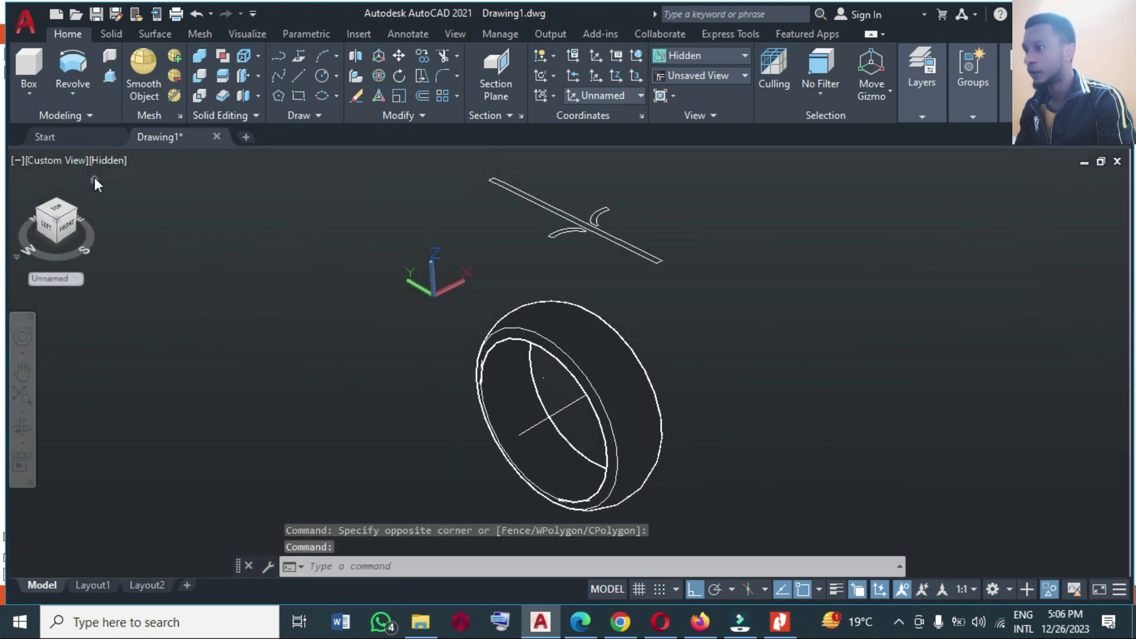
left_click(104, 79)
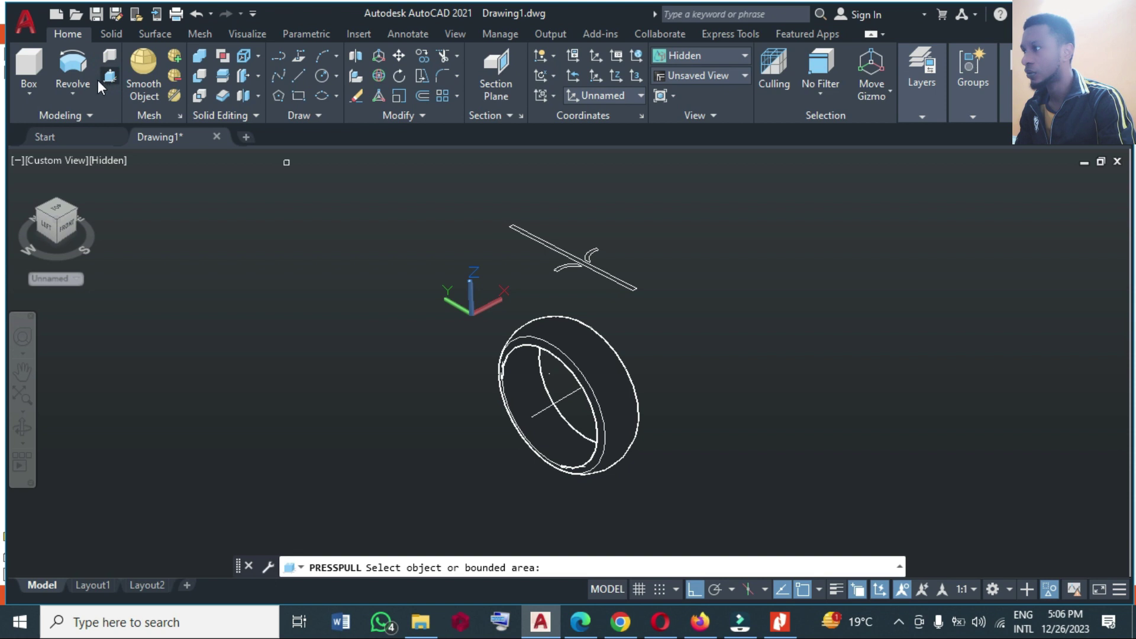
left_click(73, 92)
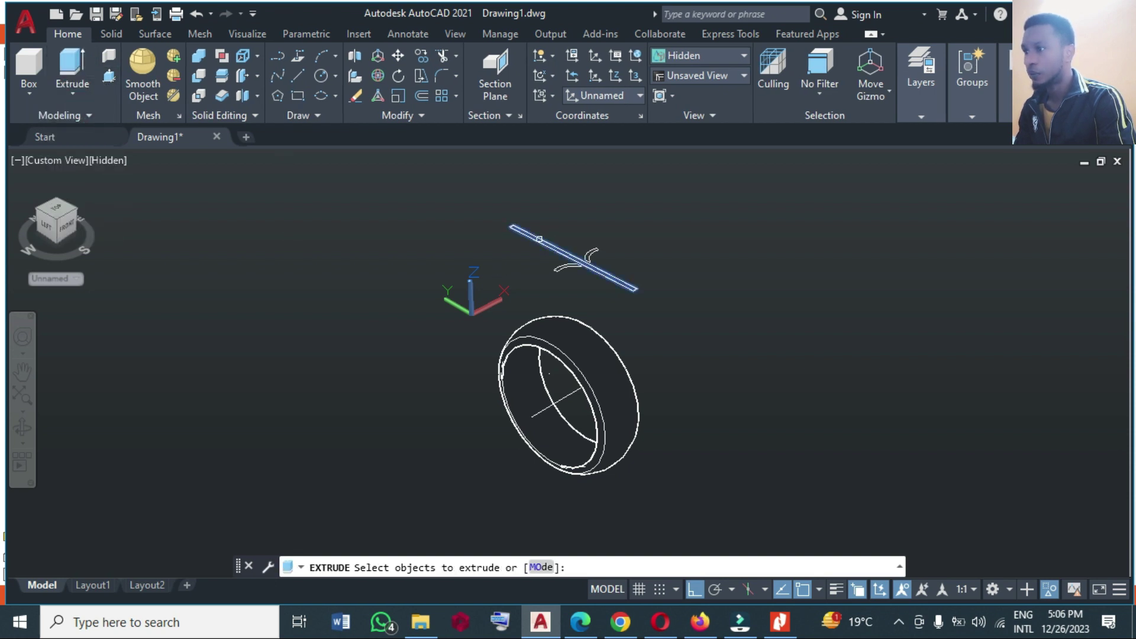
left_click(545, 235)
key("Return")
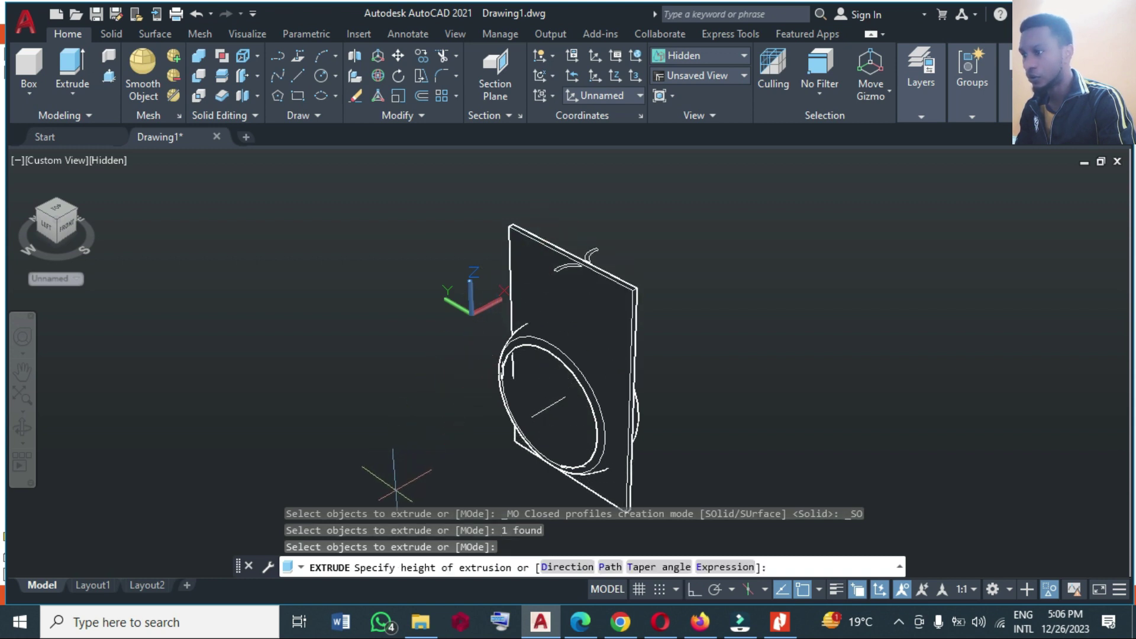
left_click(626, 518)
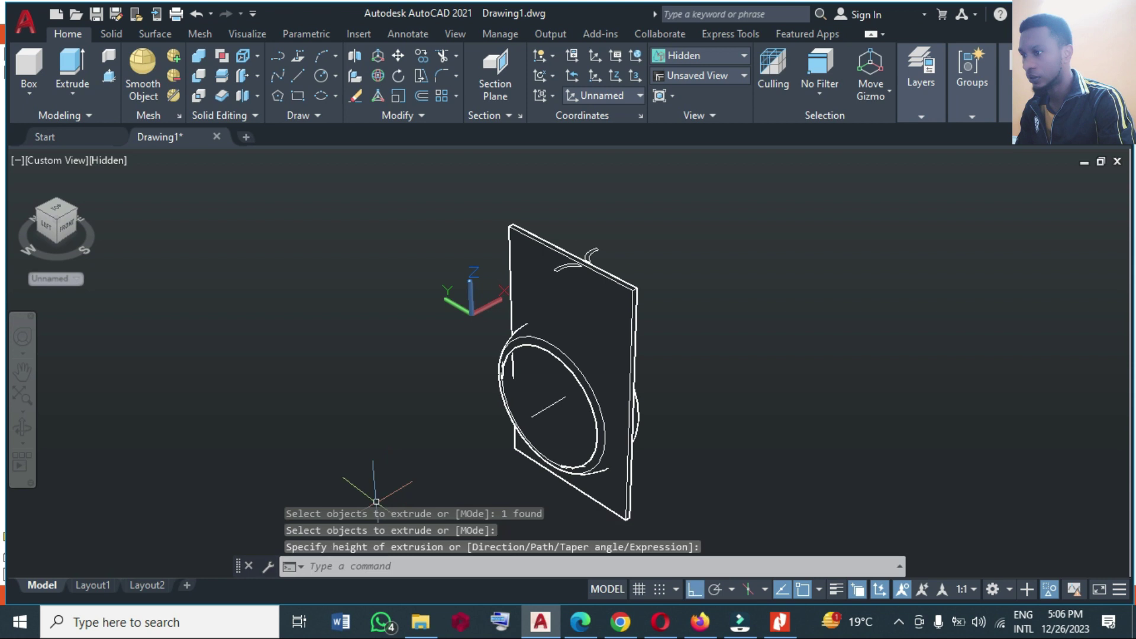
Step: Subtract the plate from the tire ring
left_click(202, 80)
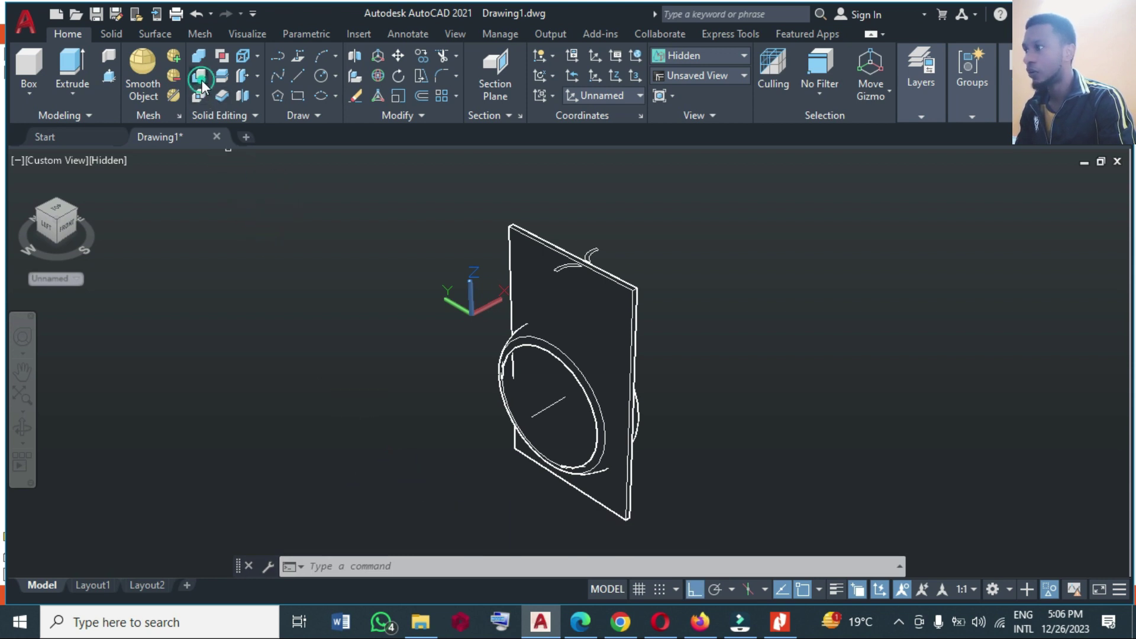
left_click(500, 385)
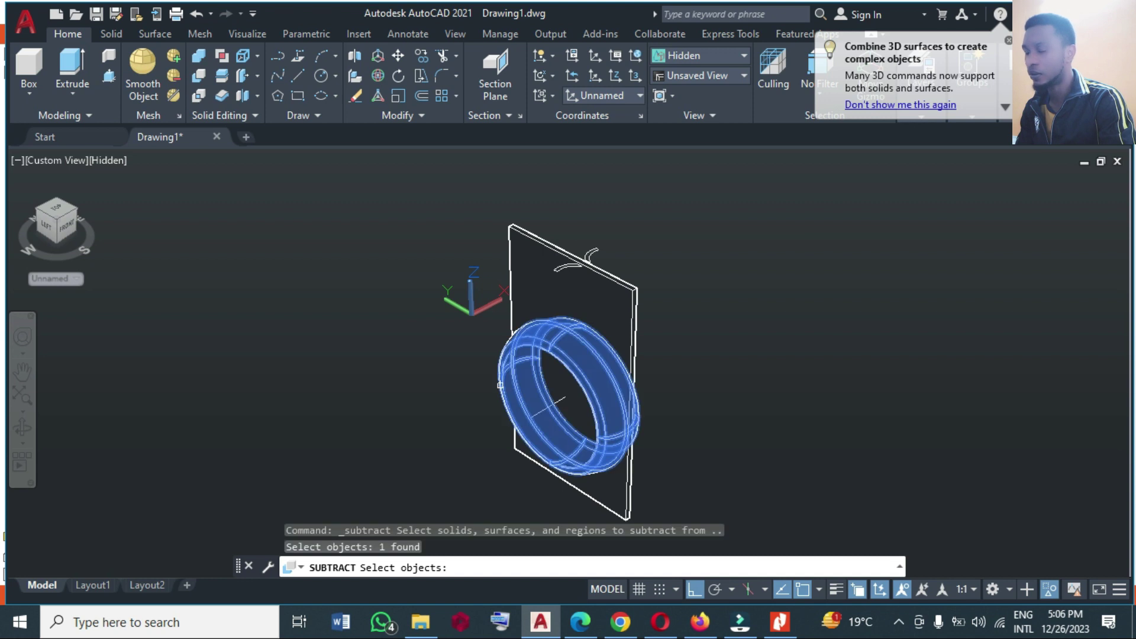
key("Return")
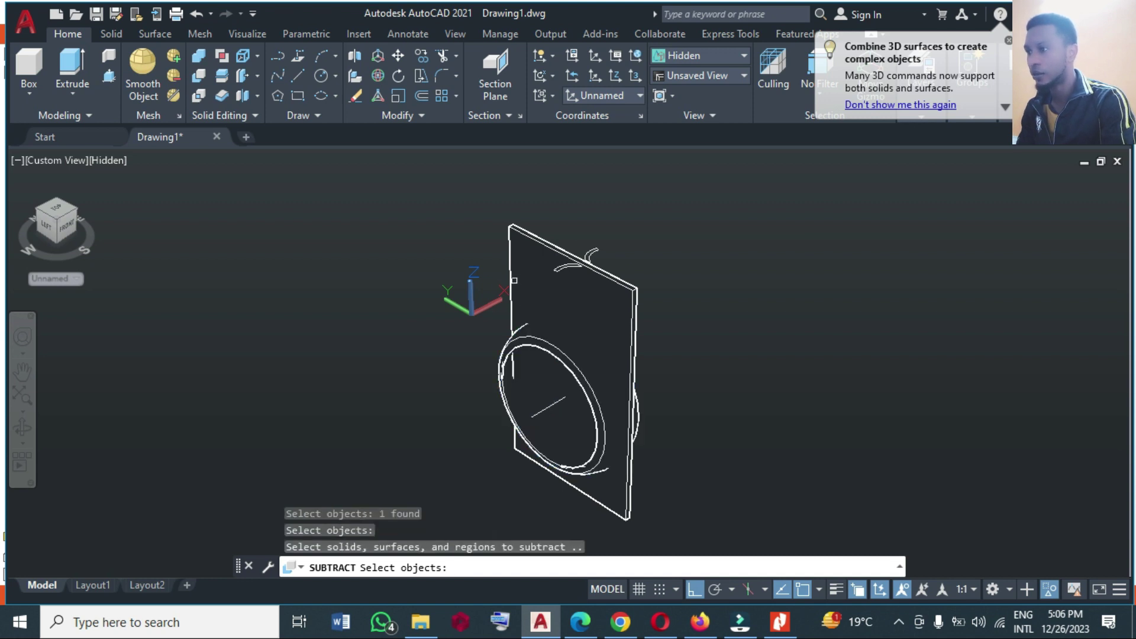
left_click(514, 281)
key("Return")
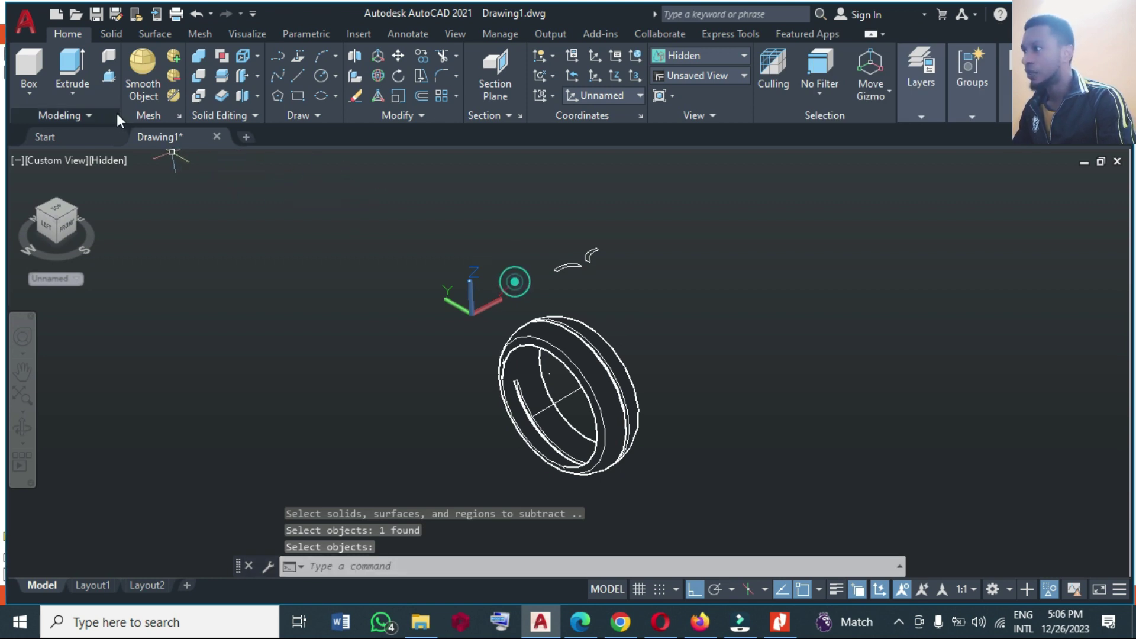
Step: Extrude both small tread profiles upward into tall solid pieces rising through the tire ring
left_click(76, 88)
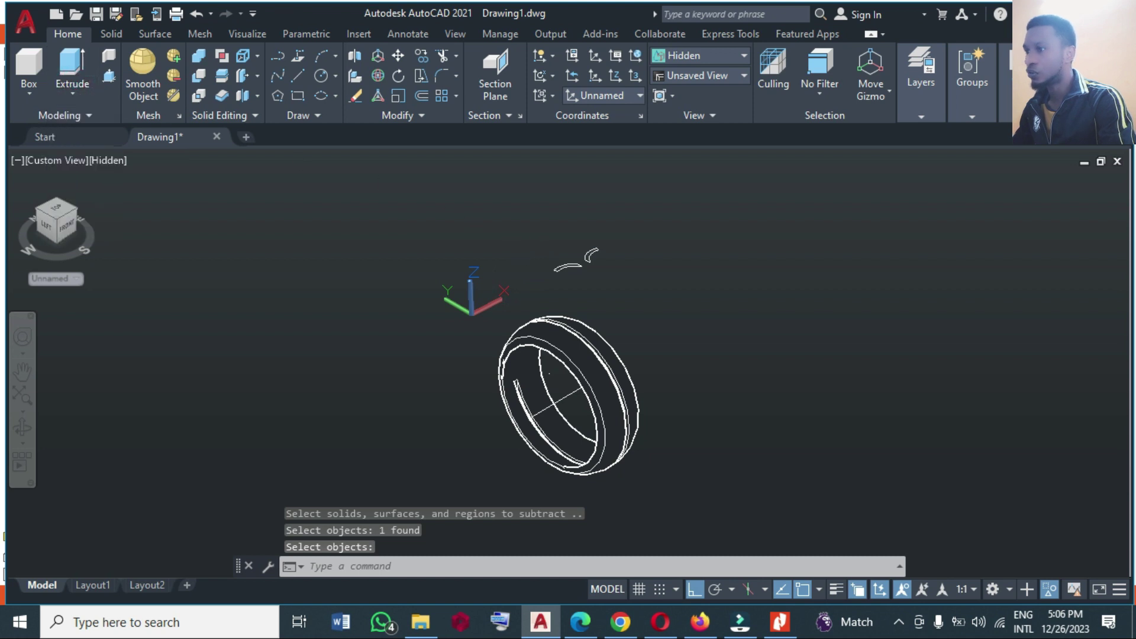
left_click(66, 69)
left_click(533, 236)
left_click(634, 299)
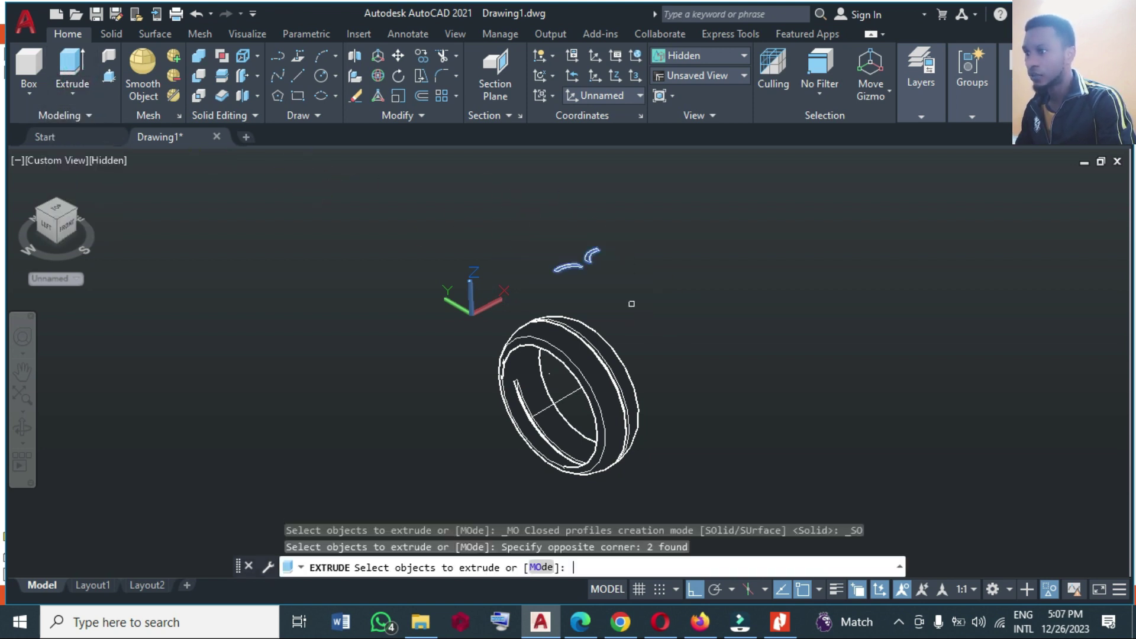
key("Return")
key("F8")
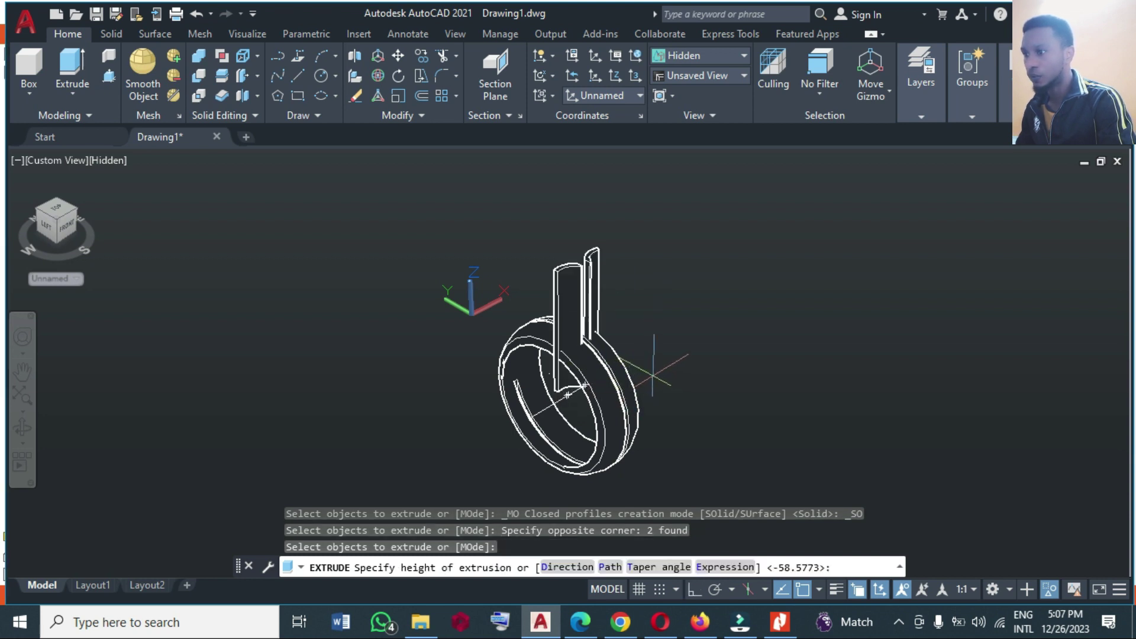
left_click(653, 375)
key("F8")
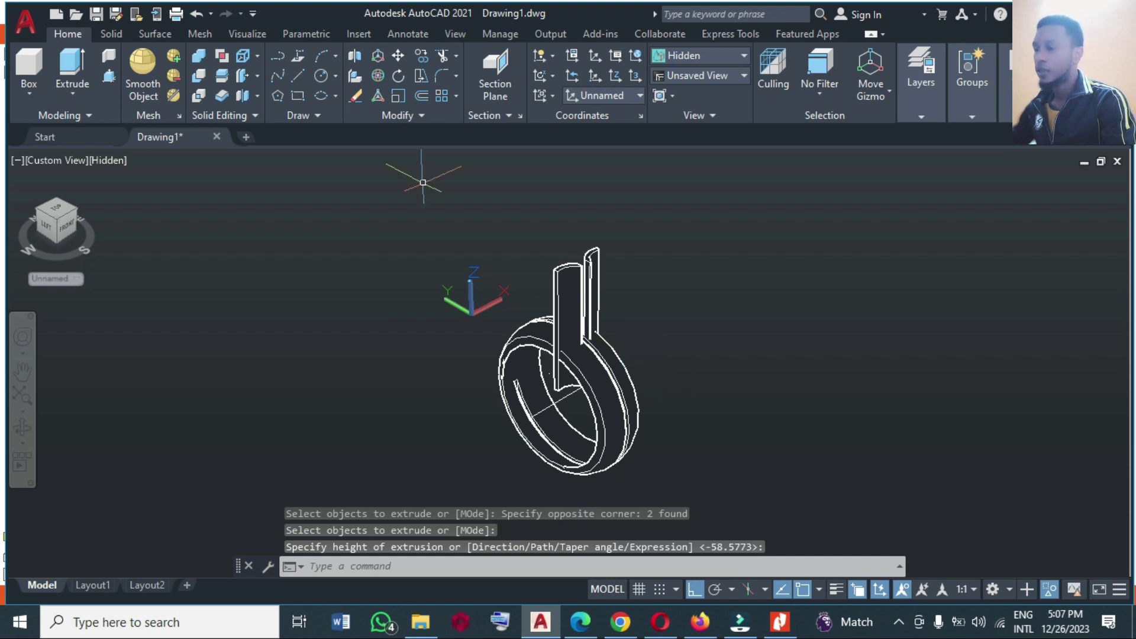
Step: Polar-array both tread solids about the tire's two-point axis with 38 items, 9° apart over 360°
left_click(455, 97)
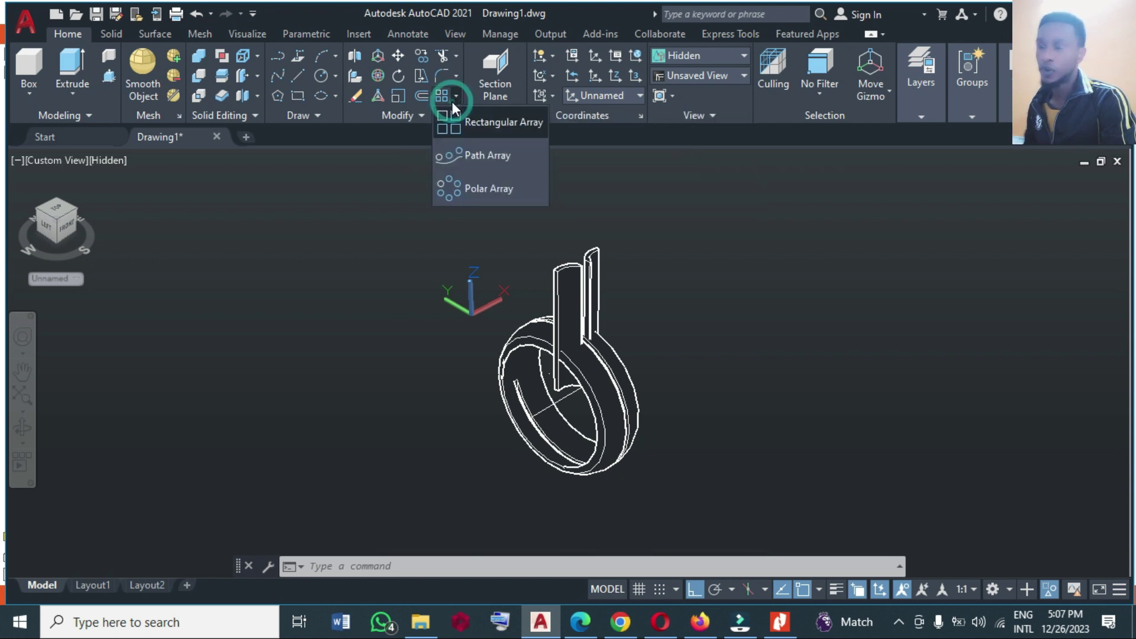
left_click(452, 181)
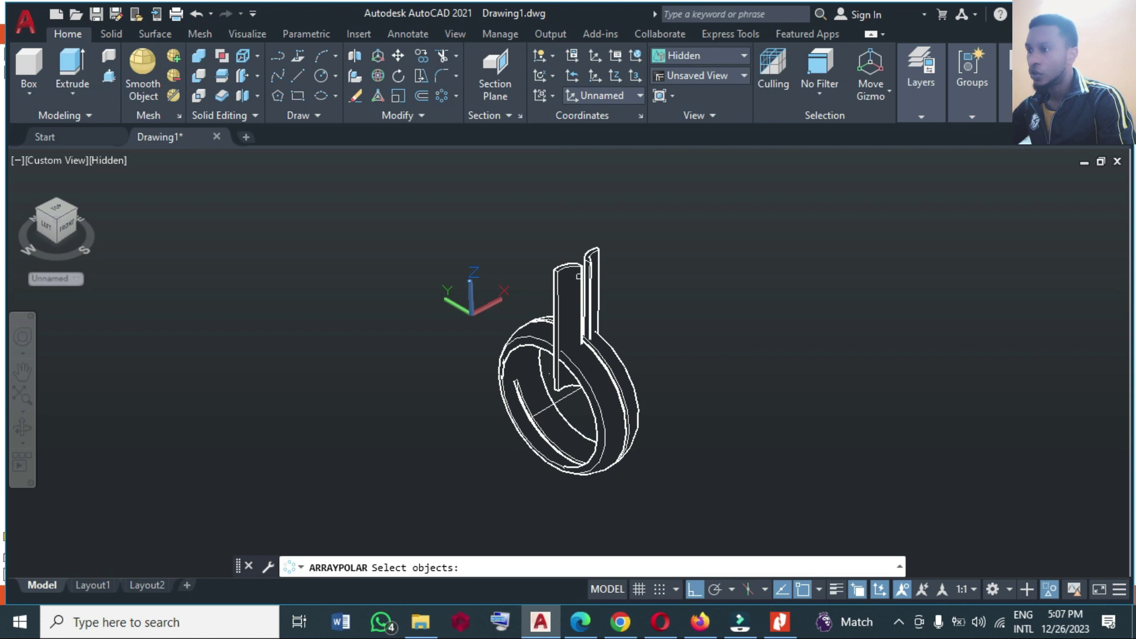
left_click(612, 264)
left_click(531, 264)
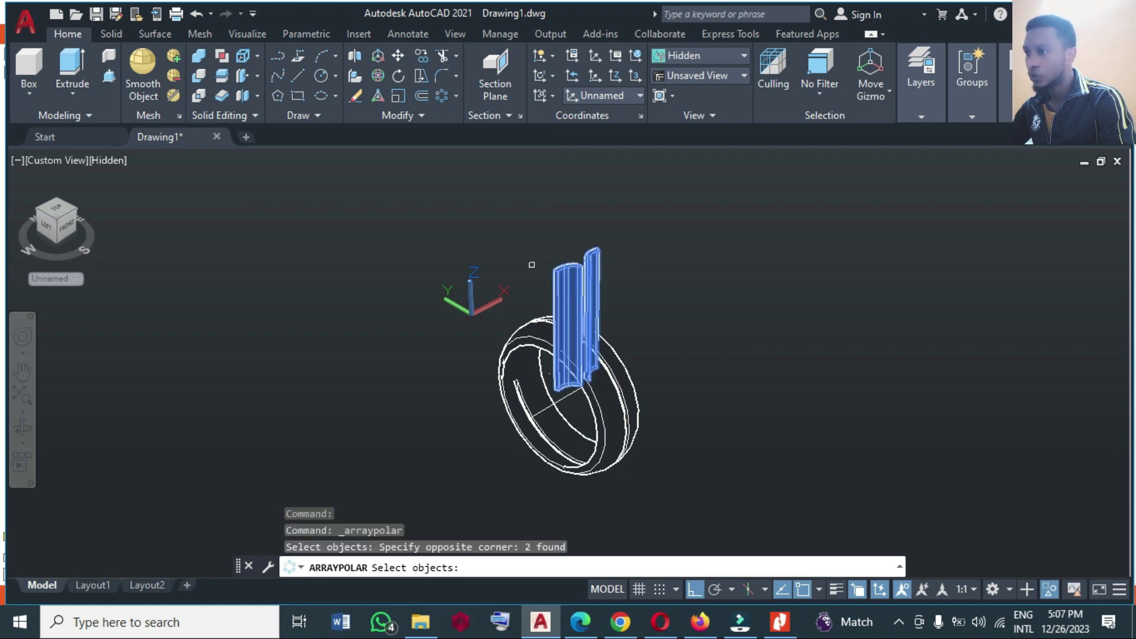
scroll(554, 414, "up", 1)
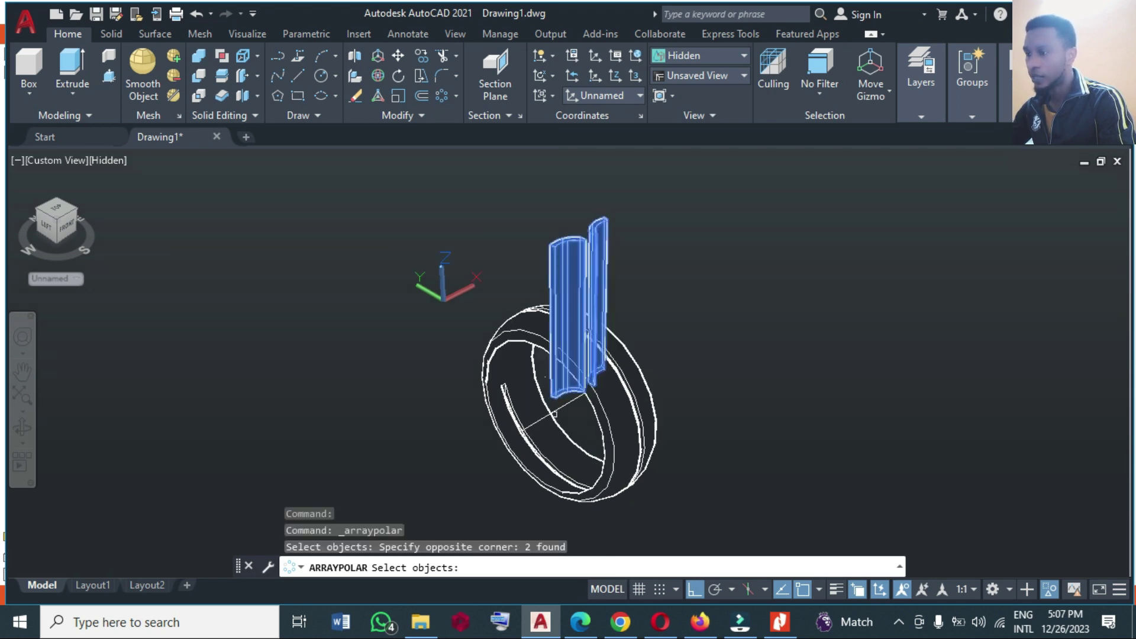
key("Return")
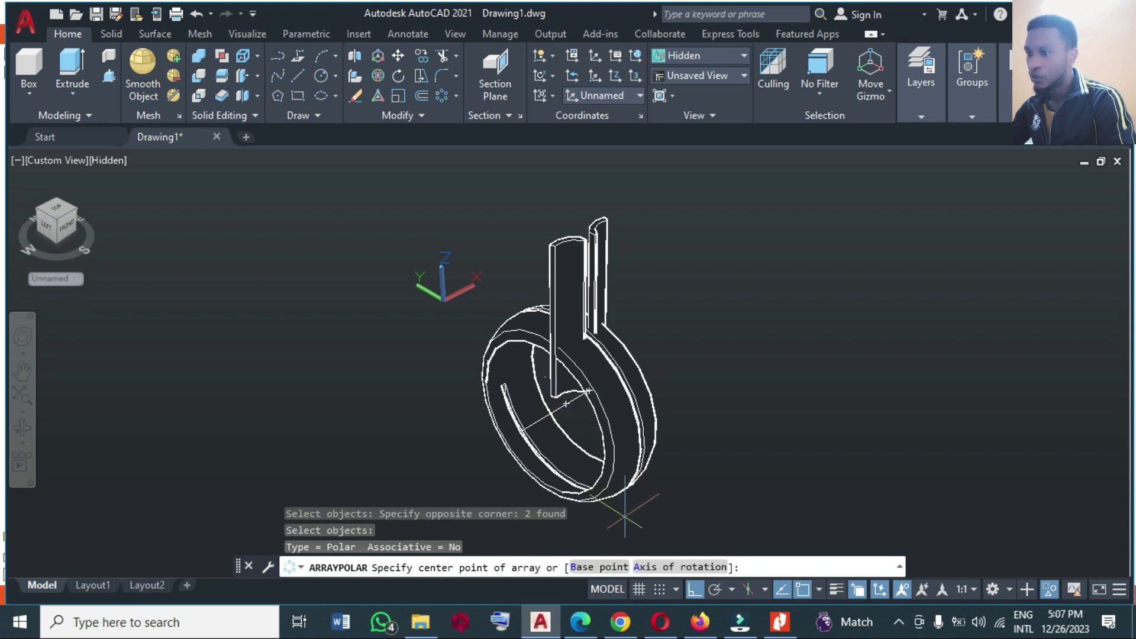
left_click(651, 567)
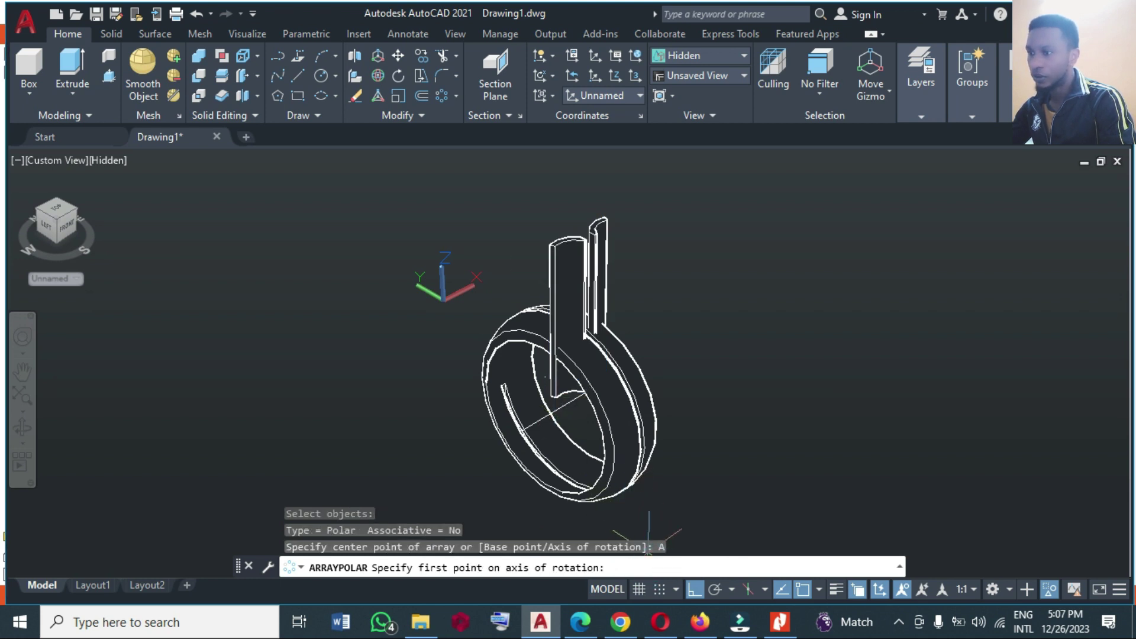
left_click(563, 401)
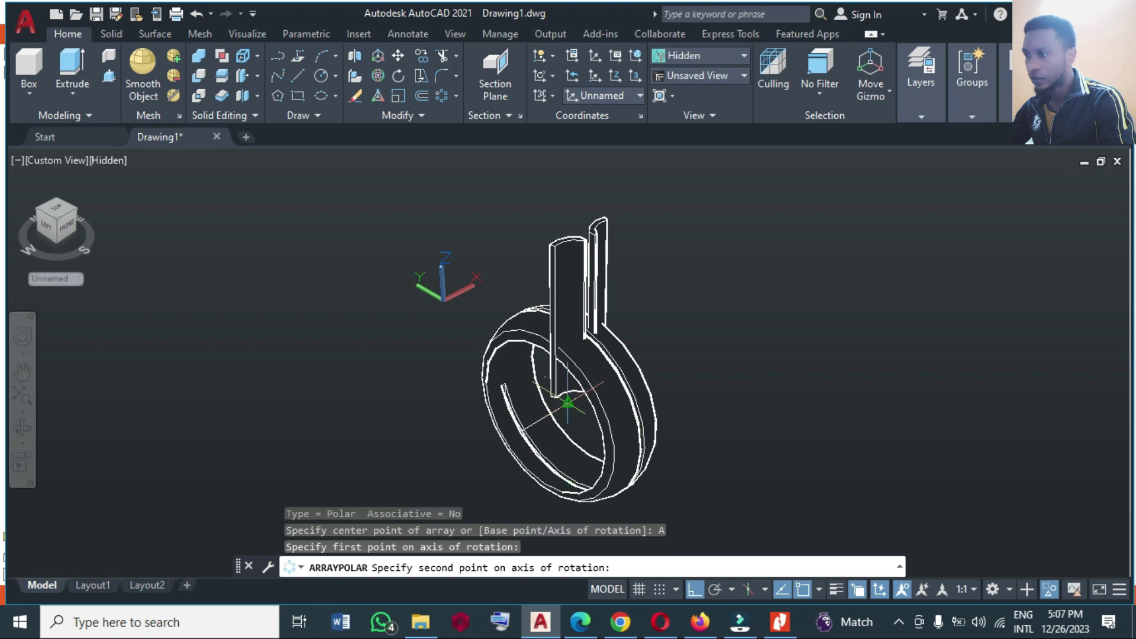
left_click(522, 430)
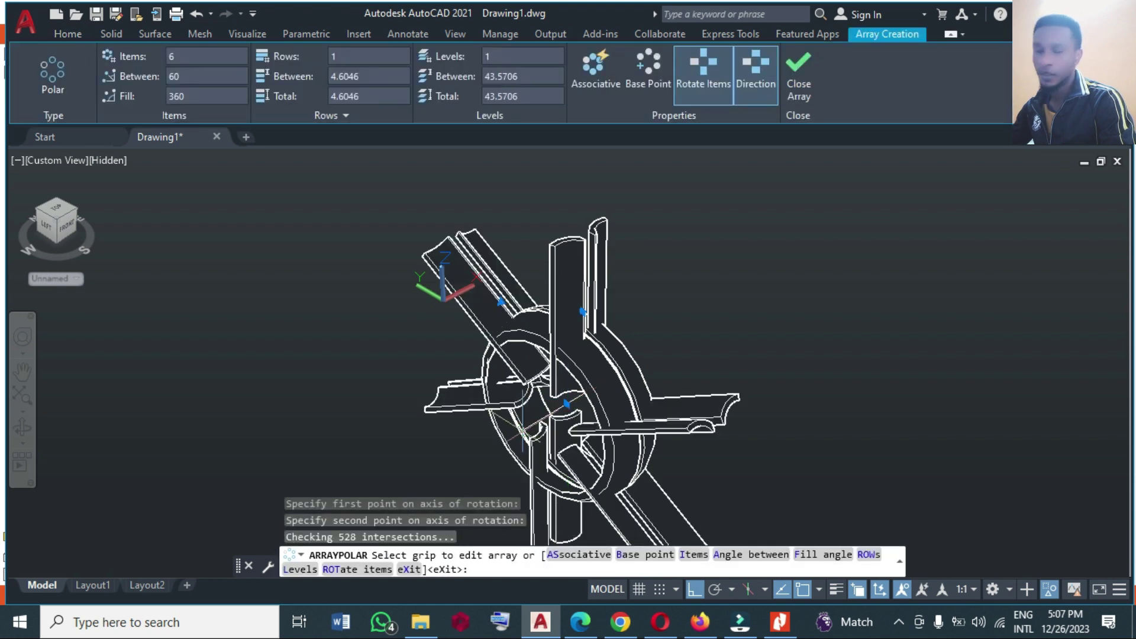
left_click(195, 57)
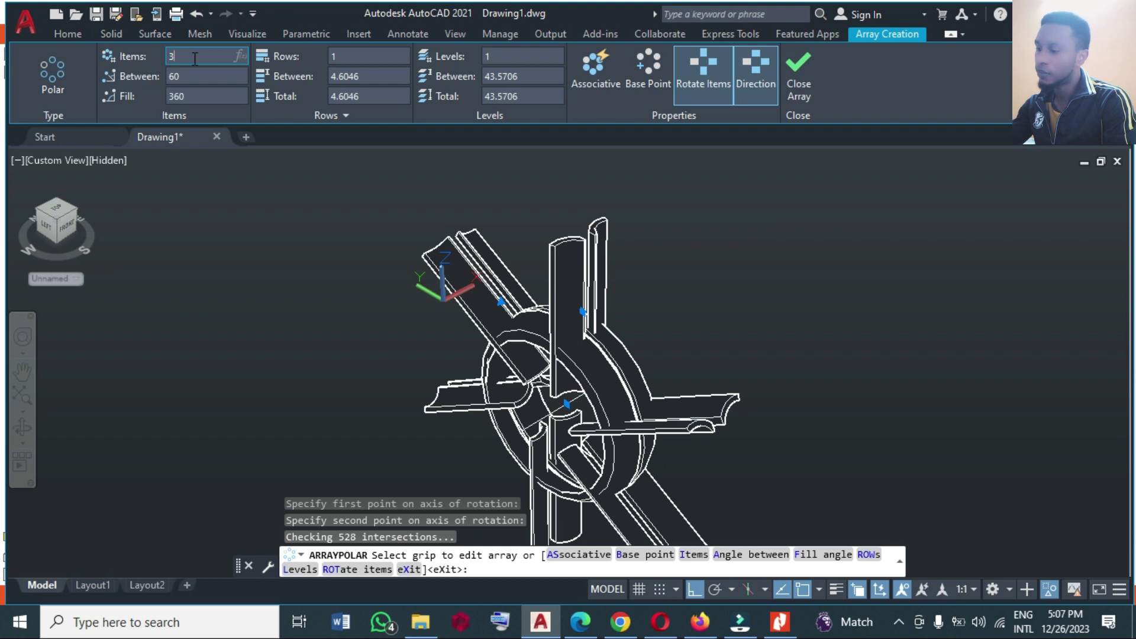
type("38")
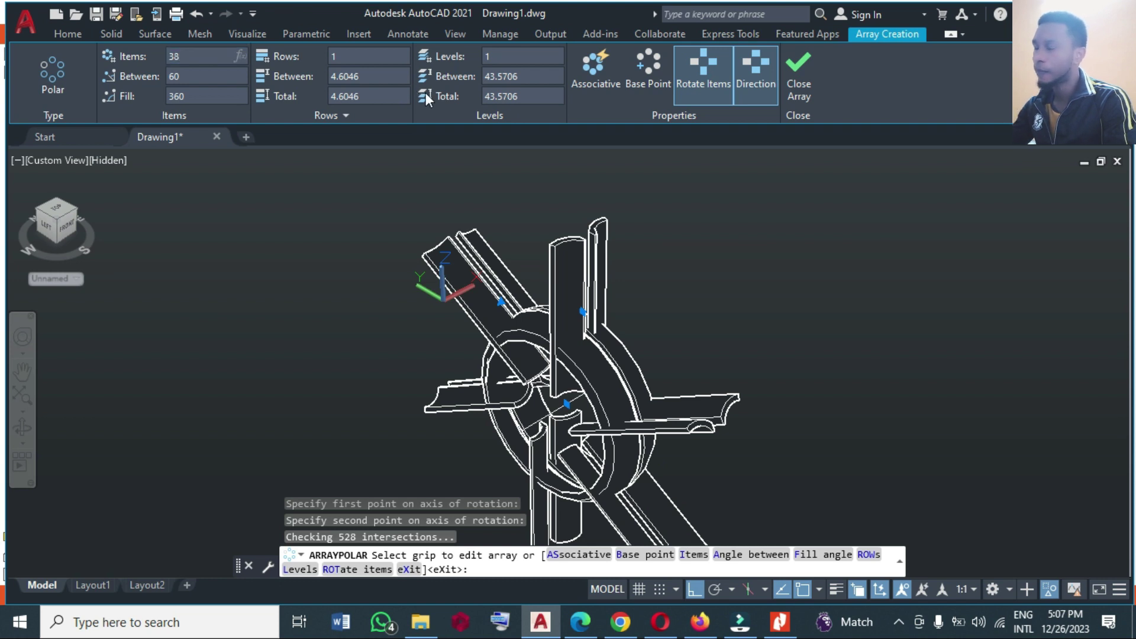
key("Return")
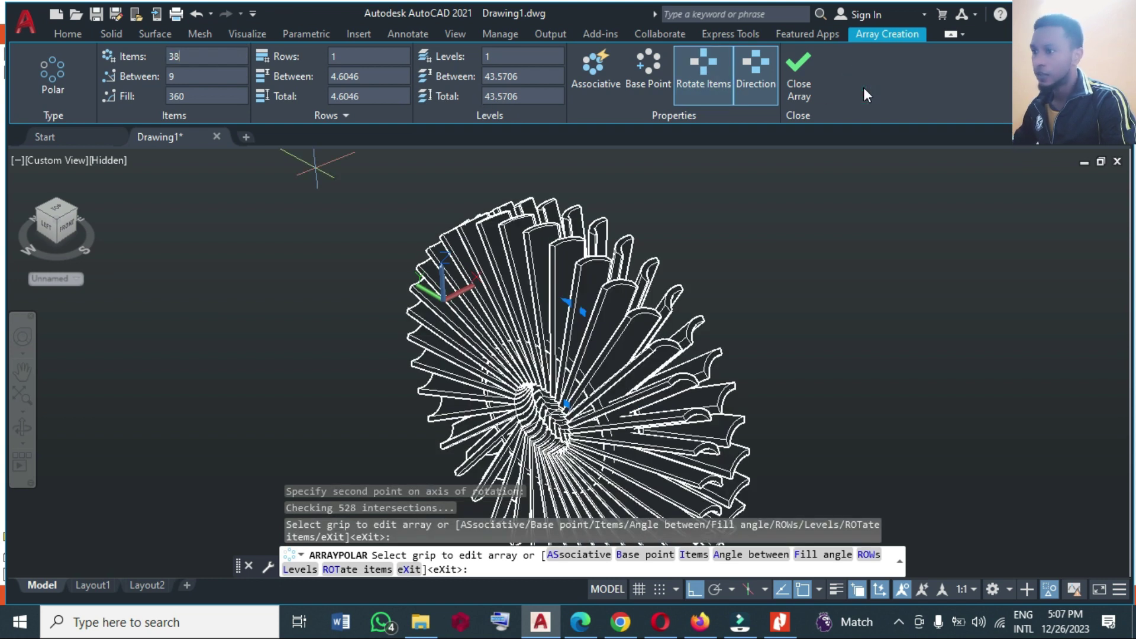
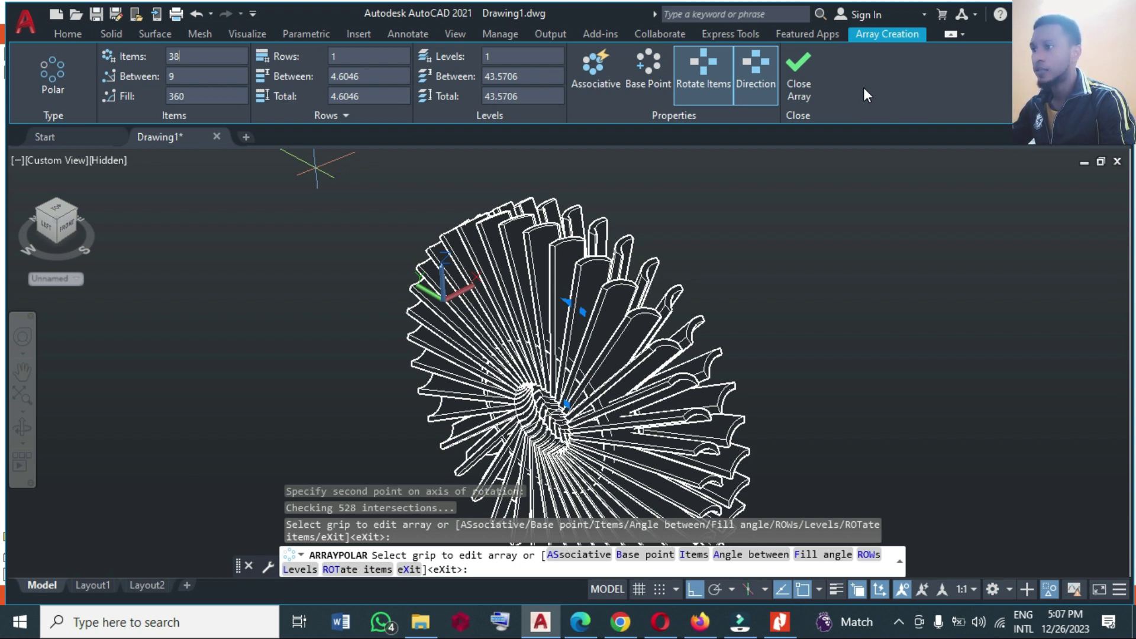
Step: Close the polar array and start SUBTRACT with the torus ring as the solid to cut
left_click(799, 88)
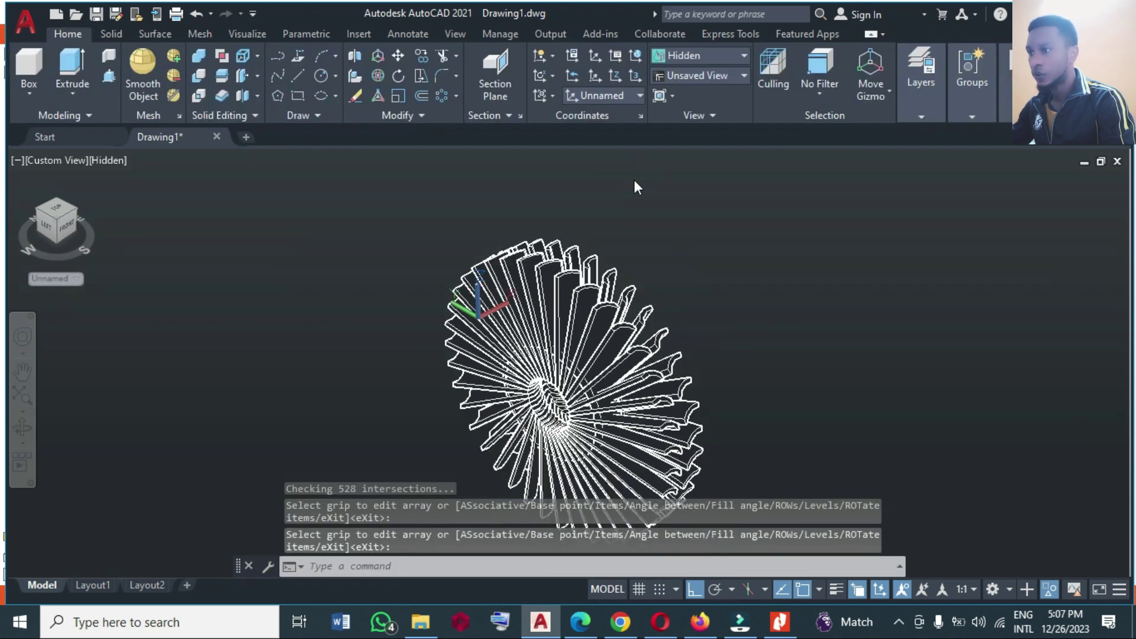
scroll(622, 178, "down", 1)
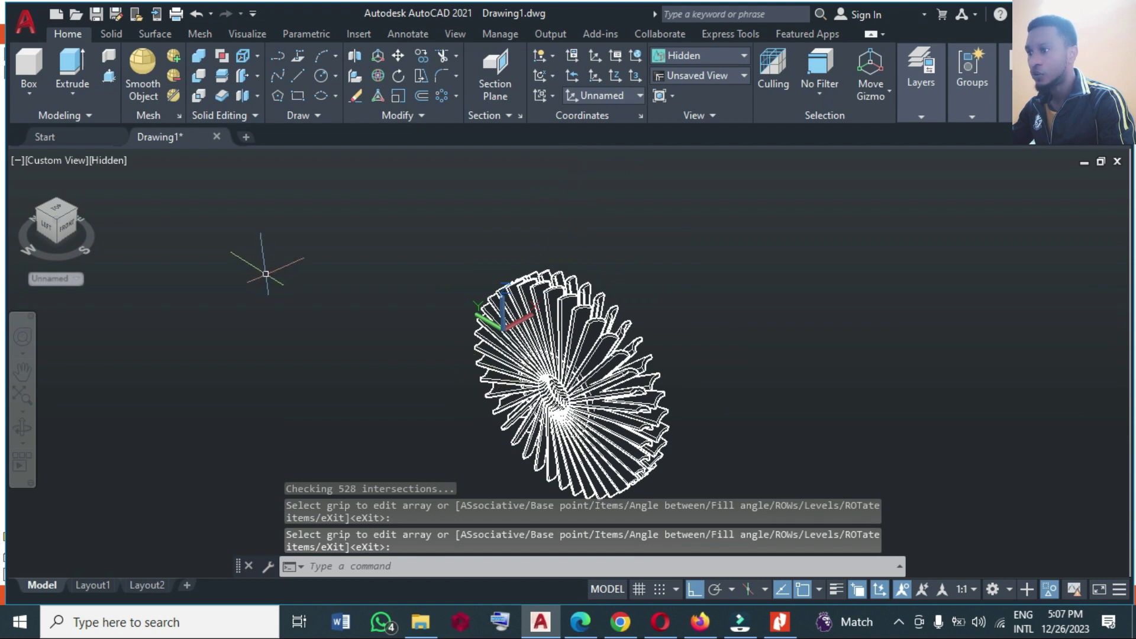
left_click(198, 75)
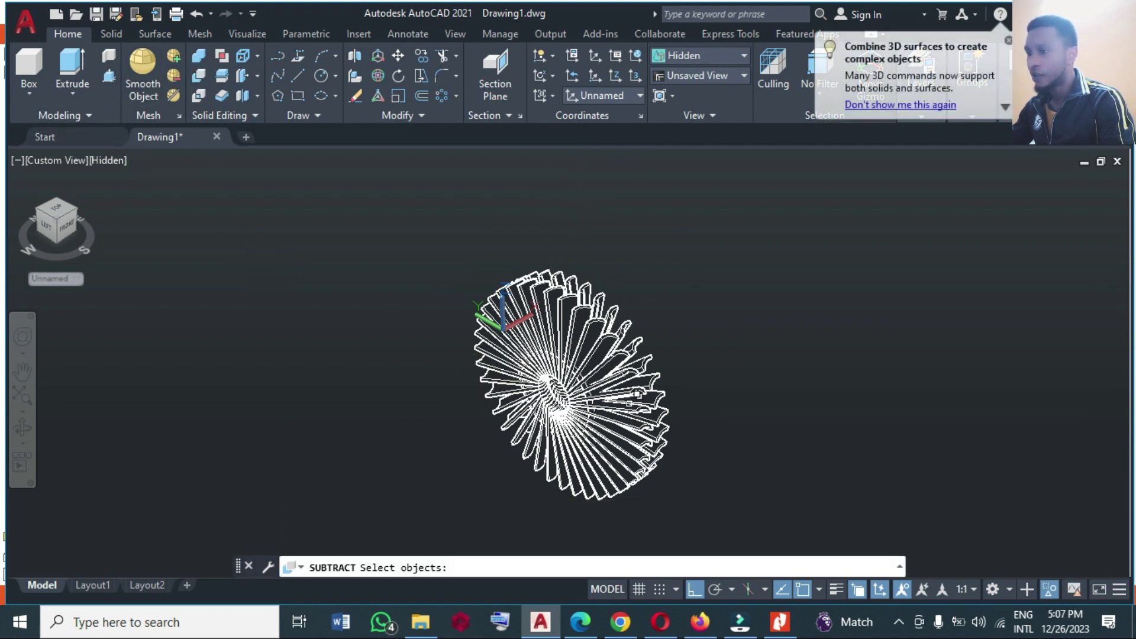
scroll(597, 389, "up", 1)
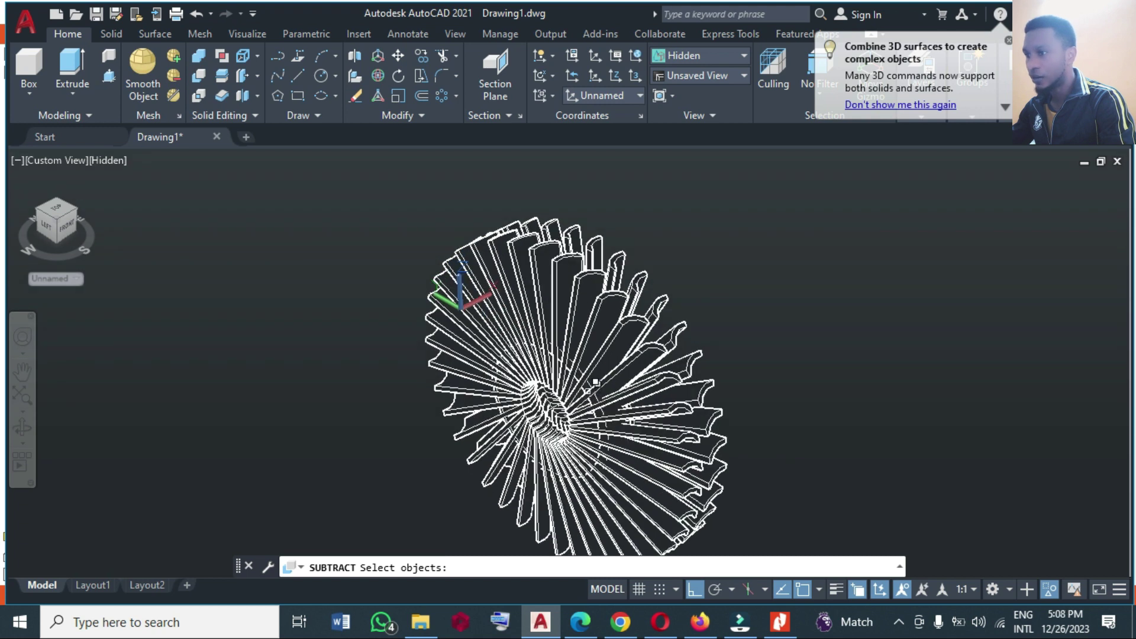
scroll(594, 382, "up", 1)
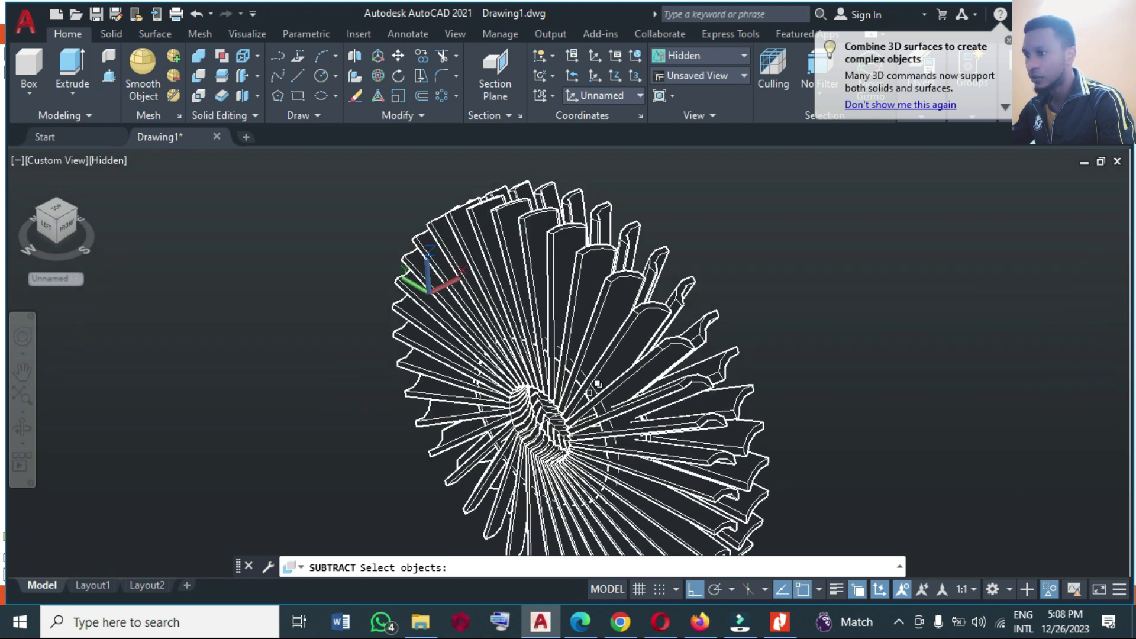
left_click(598, 385)
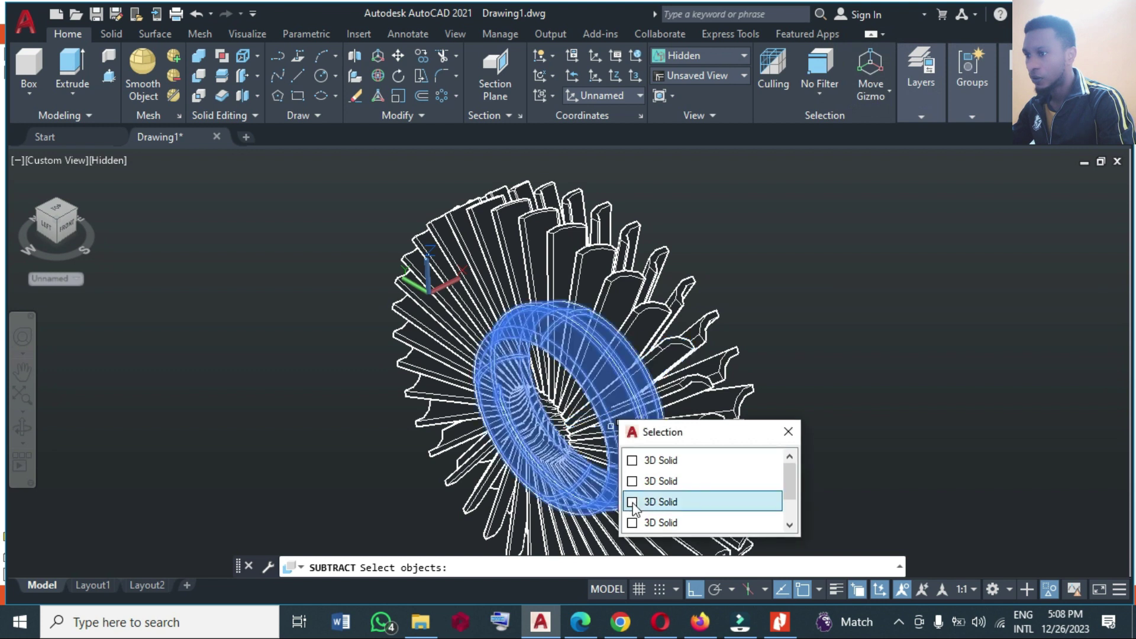
left_click(651, 481)
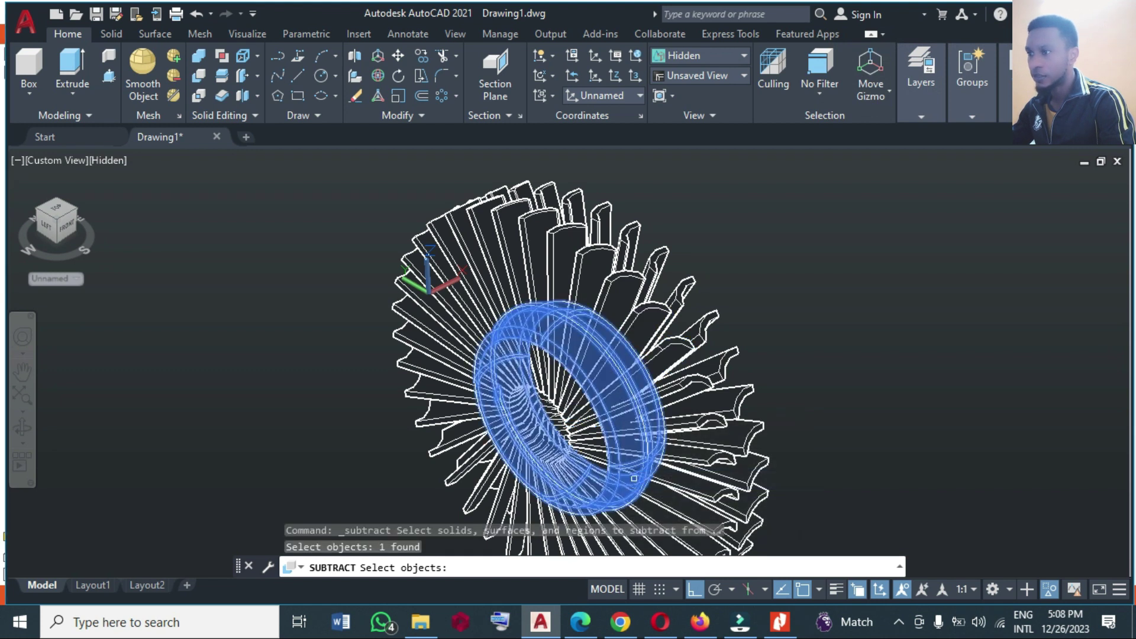
key("Return")
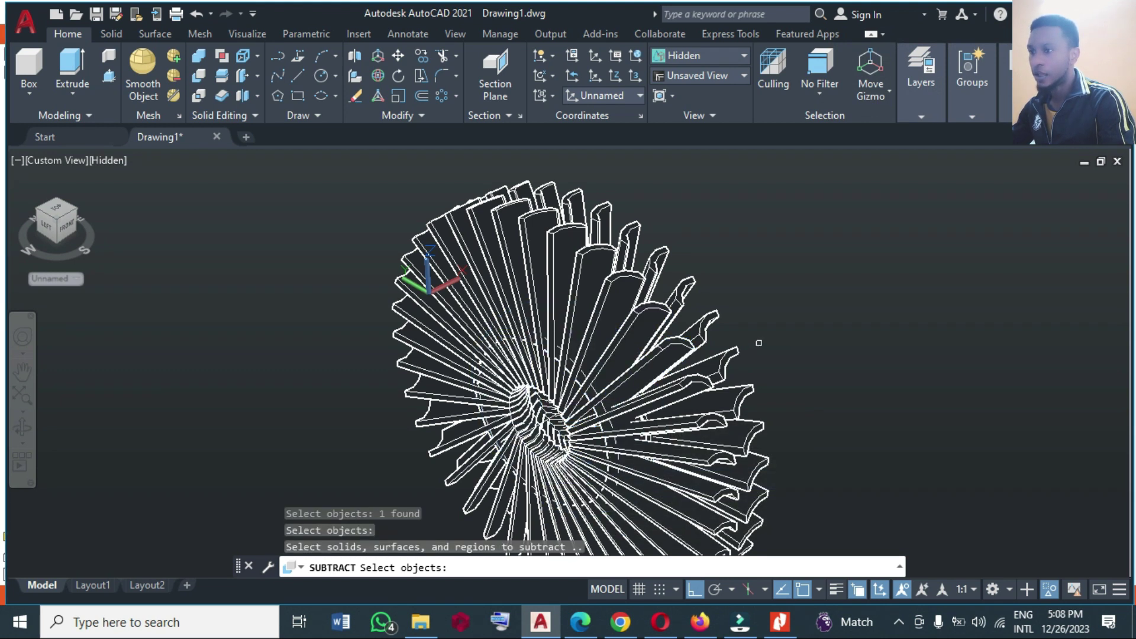
Step: Select the upper, right-side and left-side blade solids for subtraction
left_click(705, 306)
left_click(681, 279)
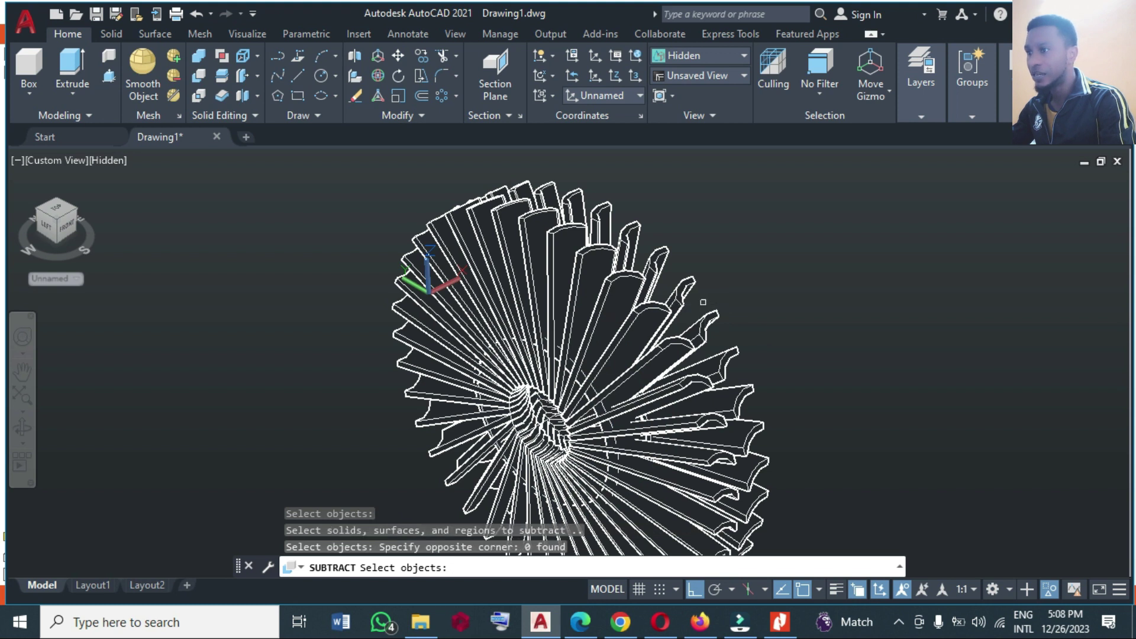
left_click(700, 294)
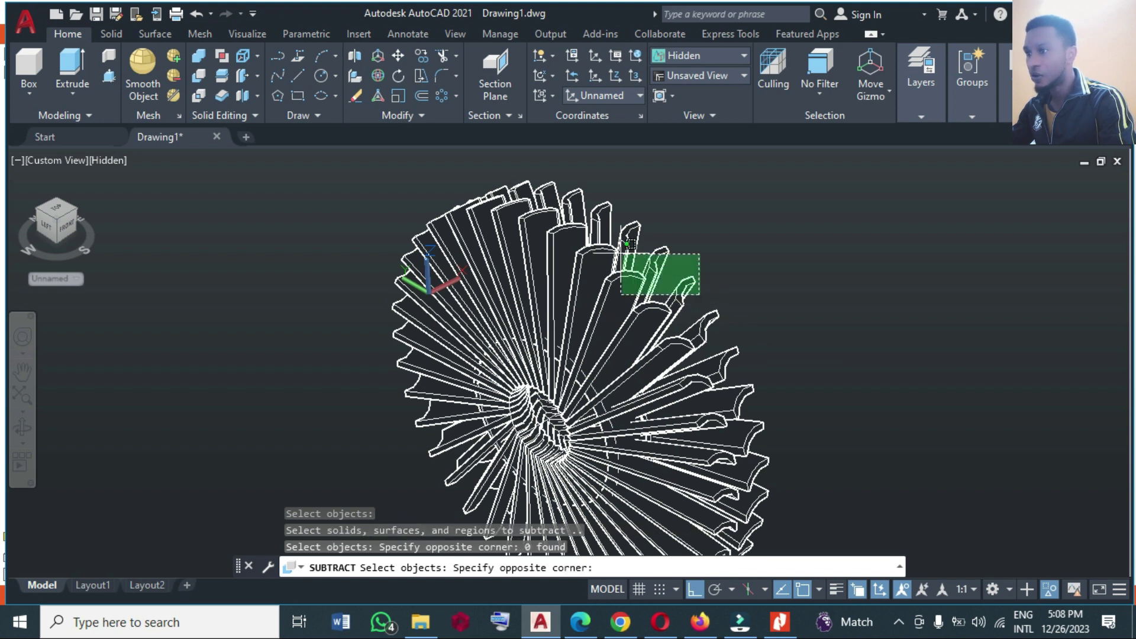
left_click(563, 218)
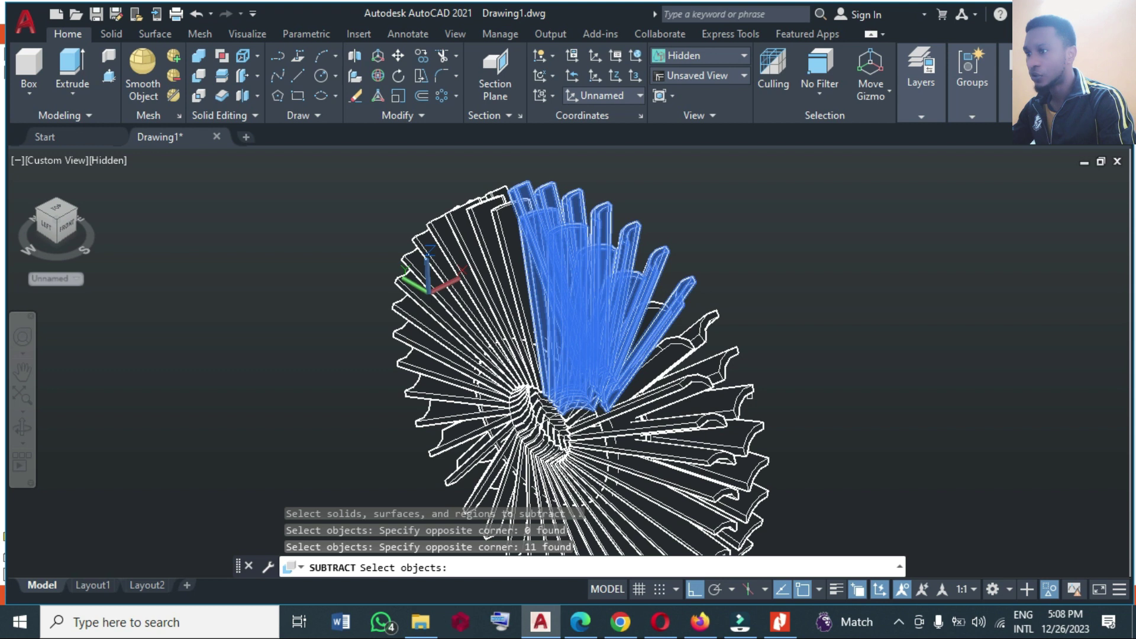
left_click(748, 542)
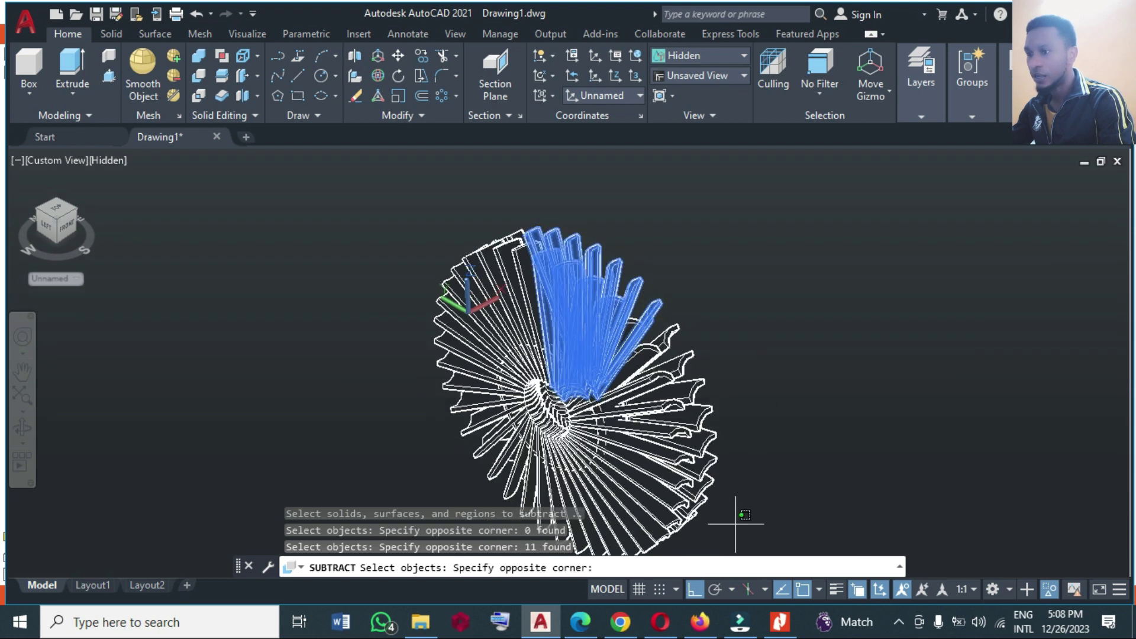
left_click(659, 318)
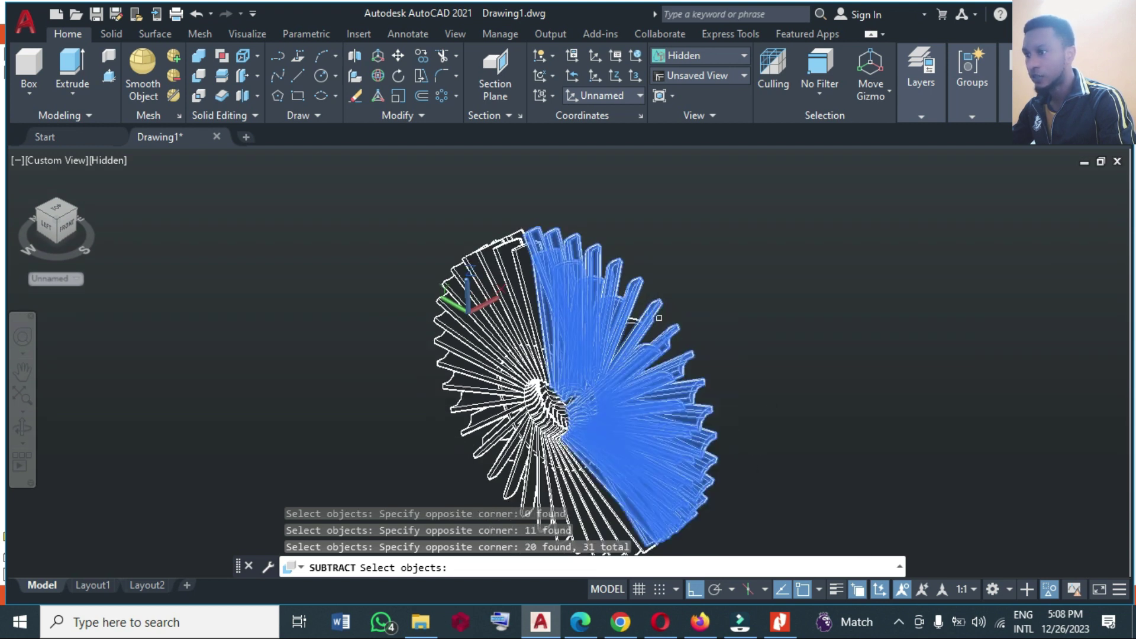
left_click(467, 446)
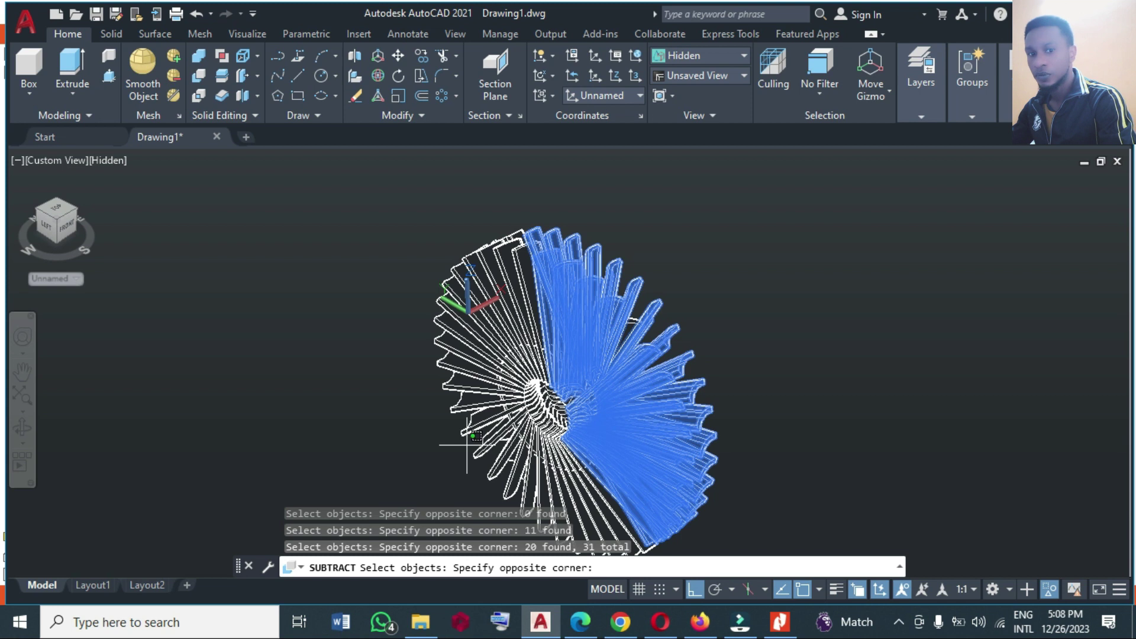
left_click(412, 227)
Step: Add the remaining lower and top blades and complete the subtraction of 63 solids
scroll(615, 333, "down", 1)
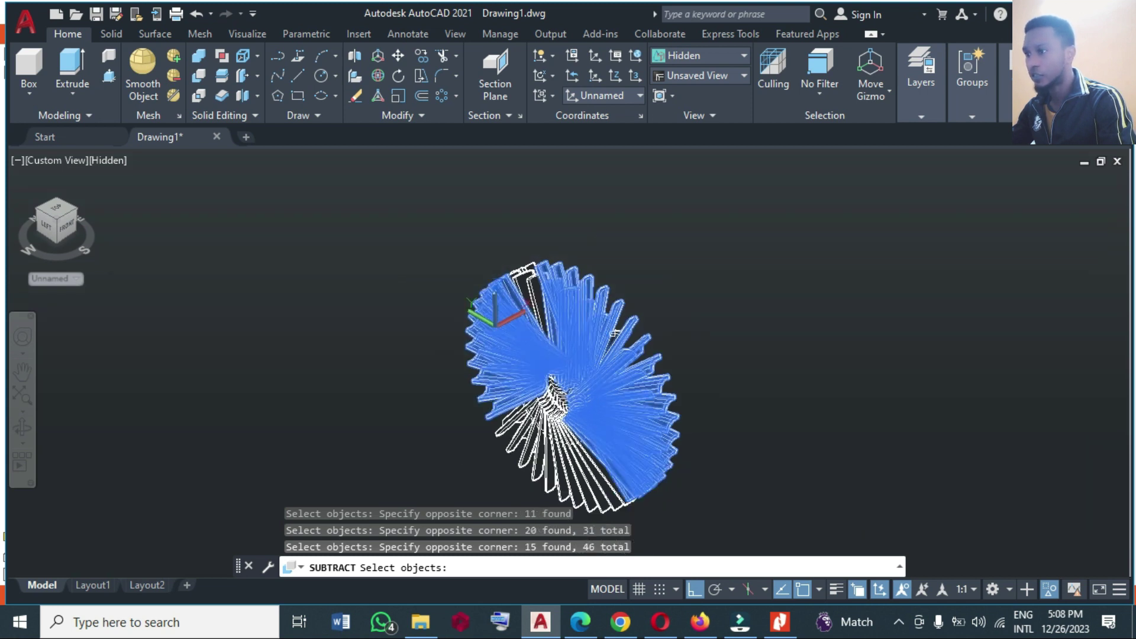
left_click(634, 486)
left_click(531, 459)
left_click(552, 474)
left_click(505, 433)
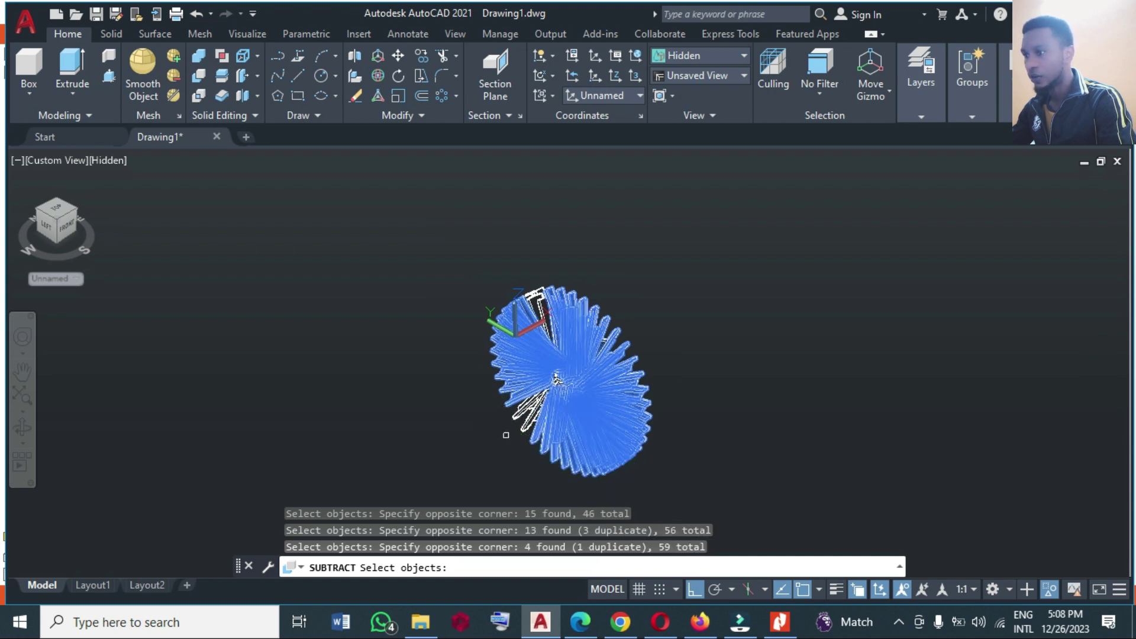
left_click(525, 445)
left_click(503, 413)
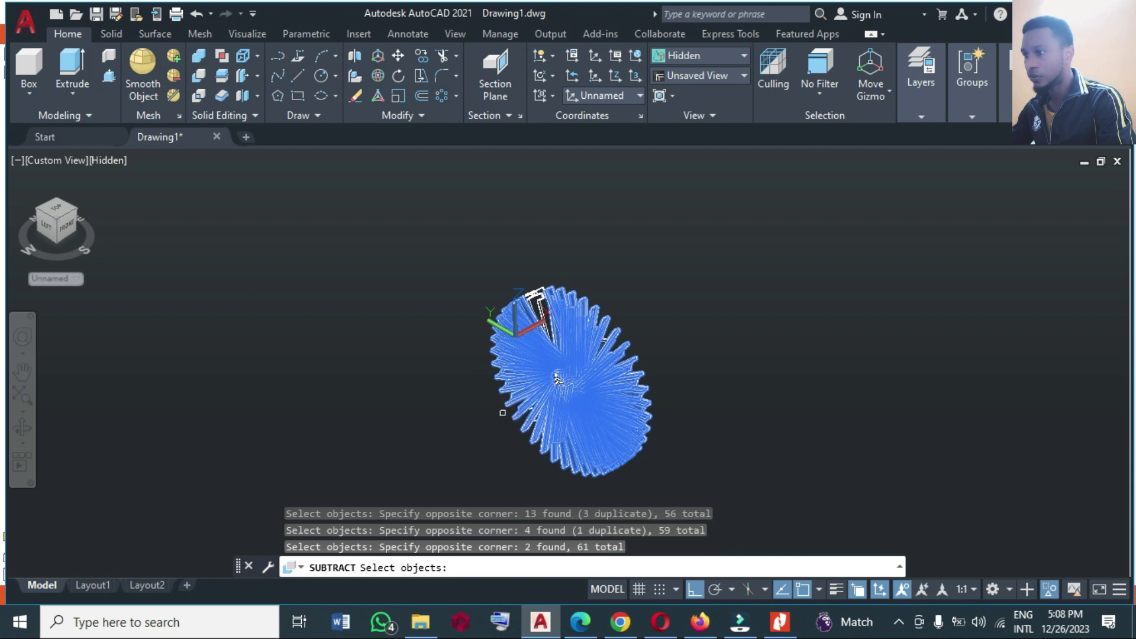
left_click(583, 263)
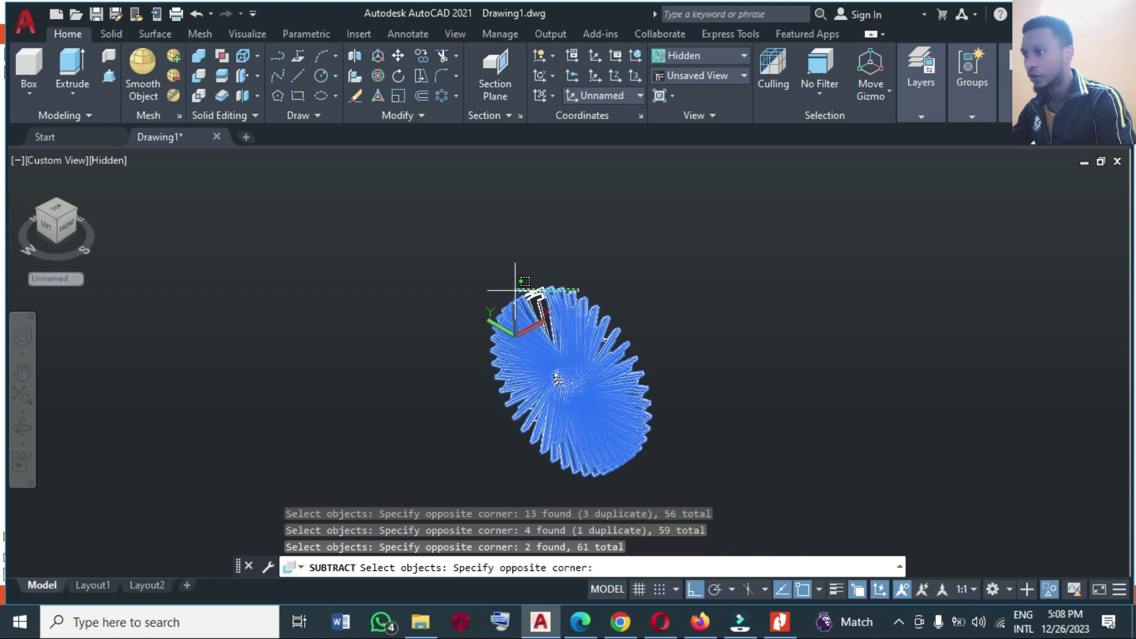
left_click(491, 331)
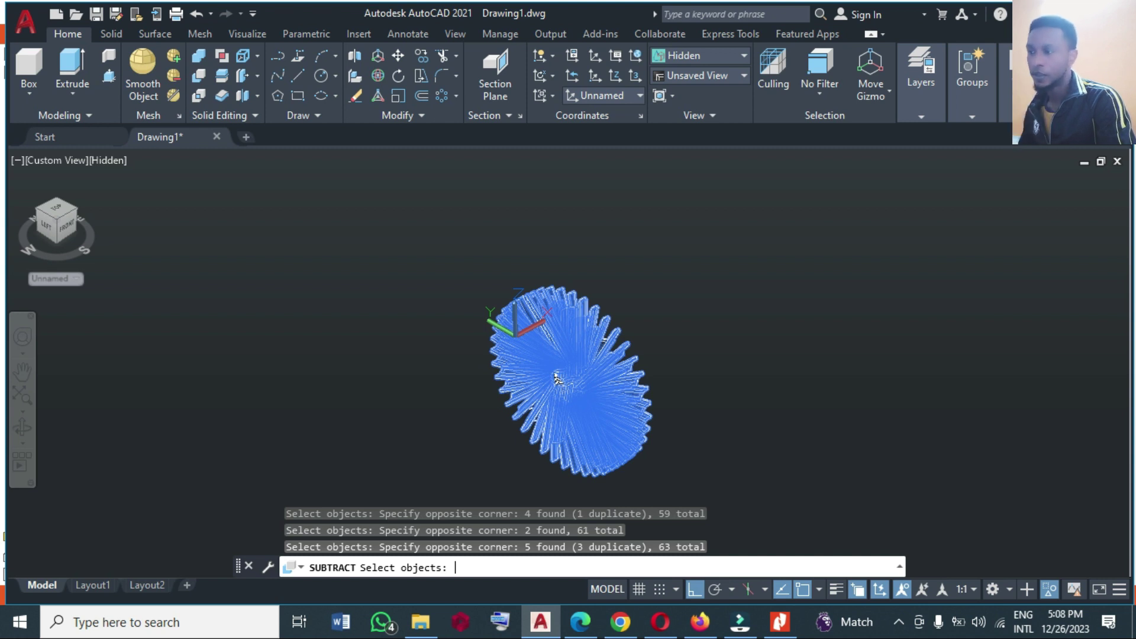
key("Return")
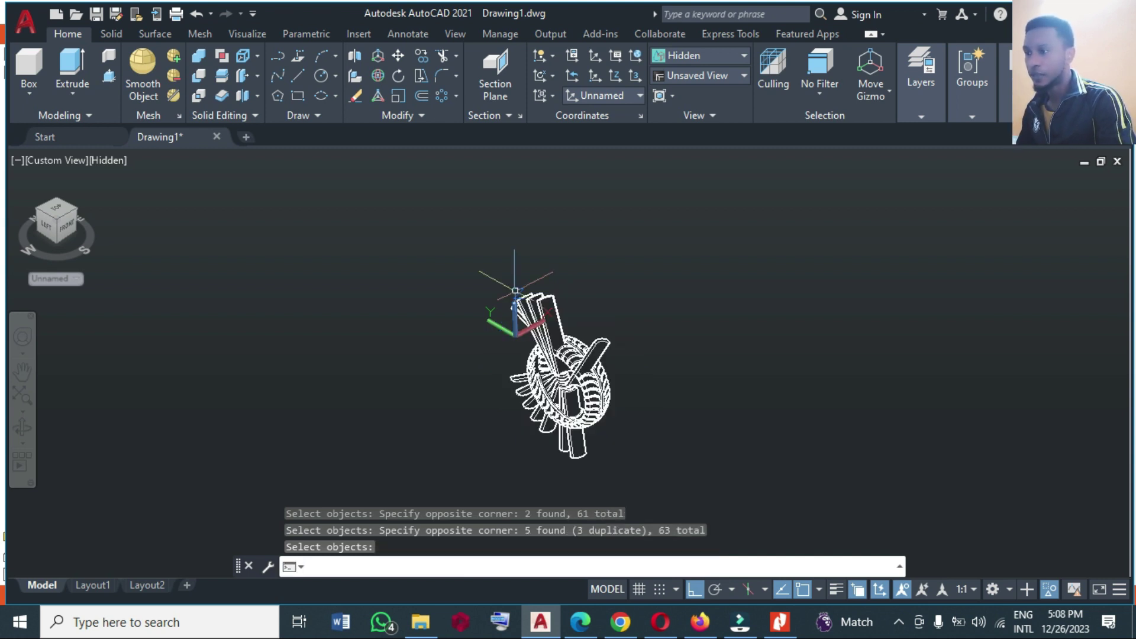
Step: Start a second SUBTRACT on the ring and pick the slanted and upright leftover bars
left_click(195, 83)
left_click(601, 404)
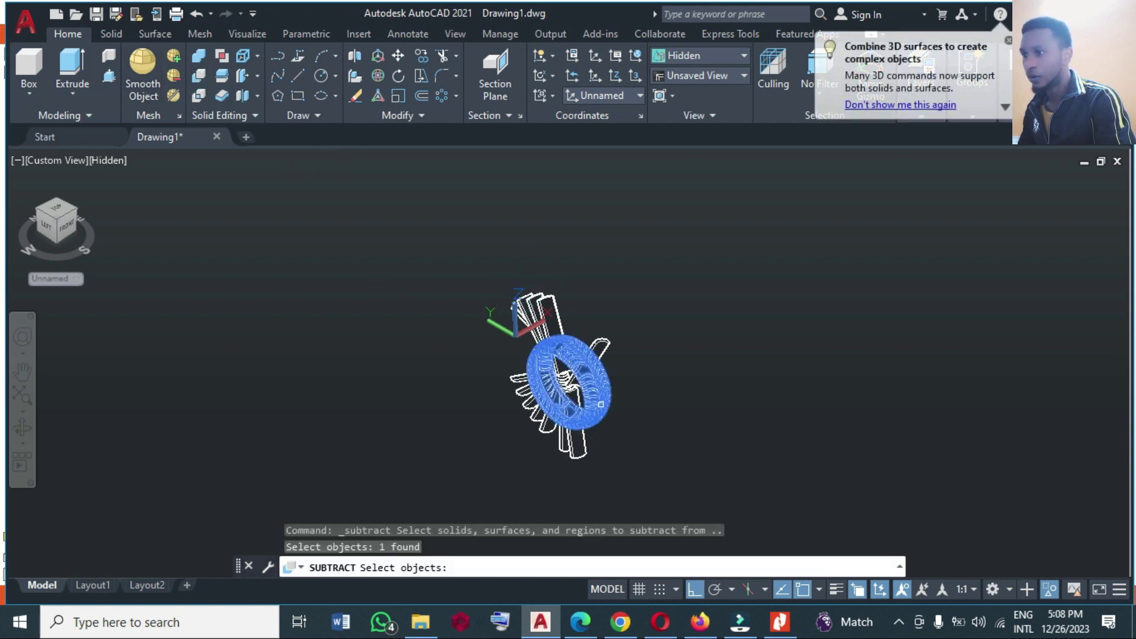
key("Return")
left_click(608, 343)
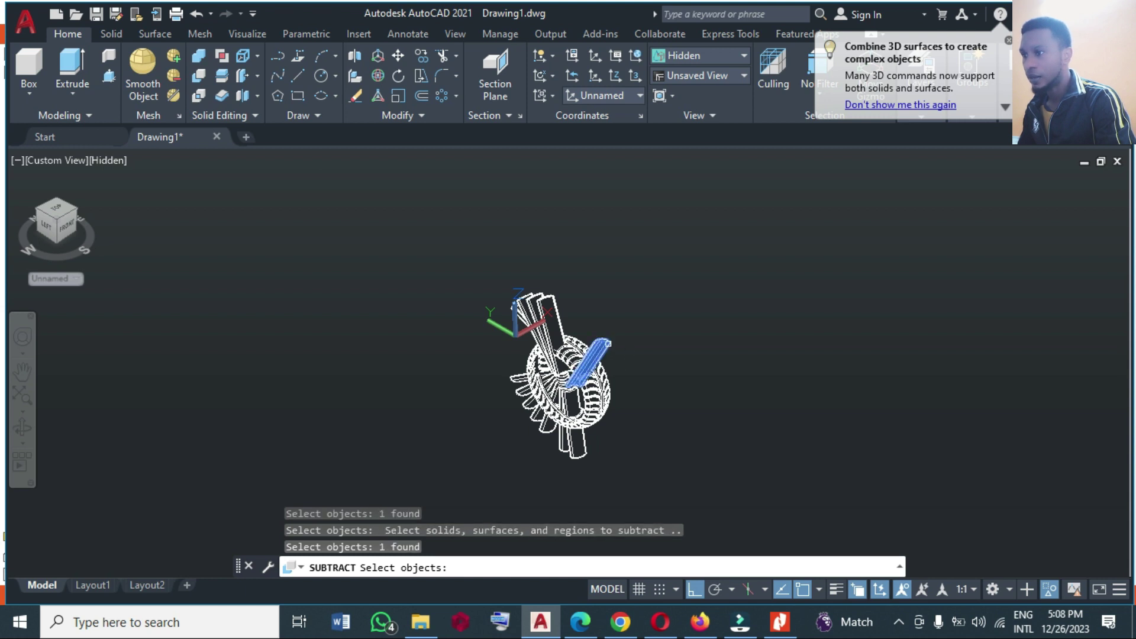
left_click(550, 322)
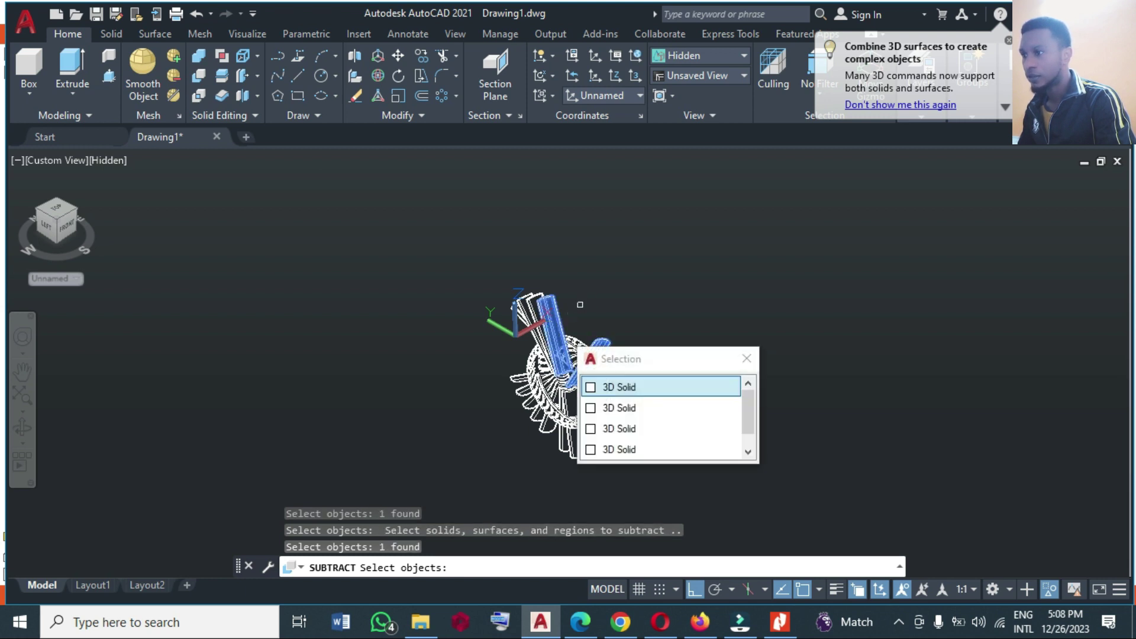
left_click(619, 386)
Step: Add the rest of the 13 leftover bars and finish cutting them from the ring
left_click(583, 331)
left_click(478, 311)
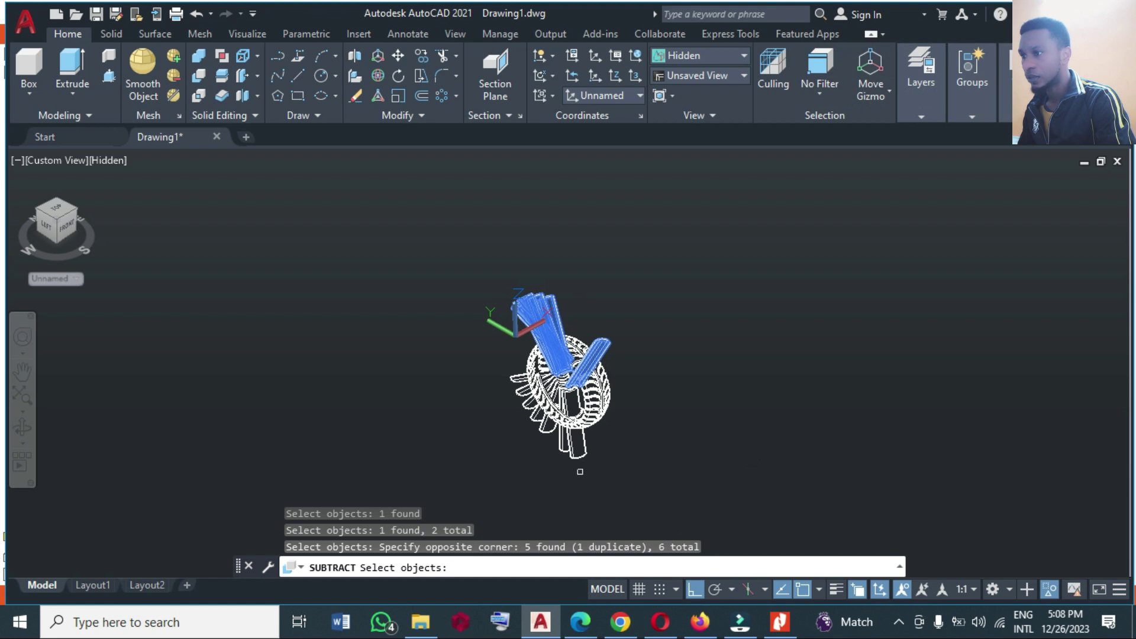
left_click(525, 440)
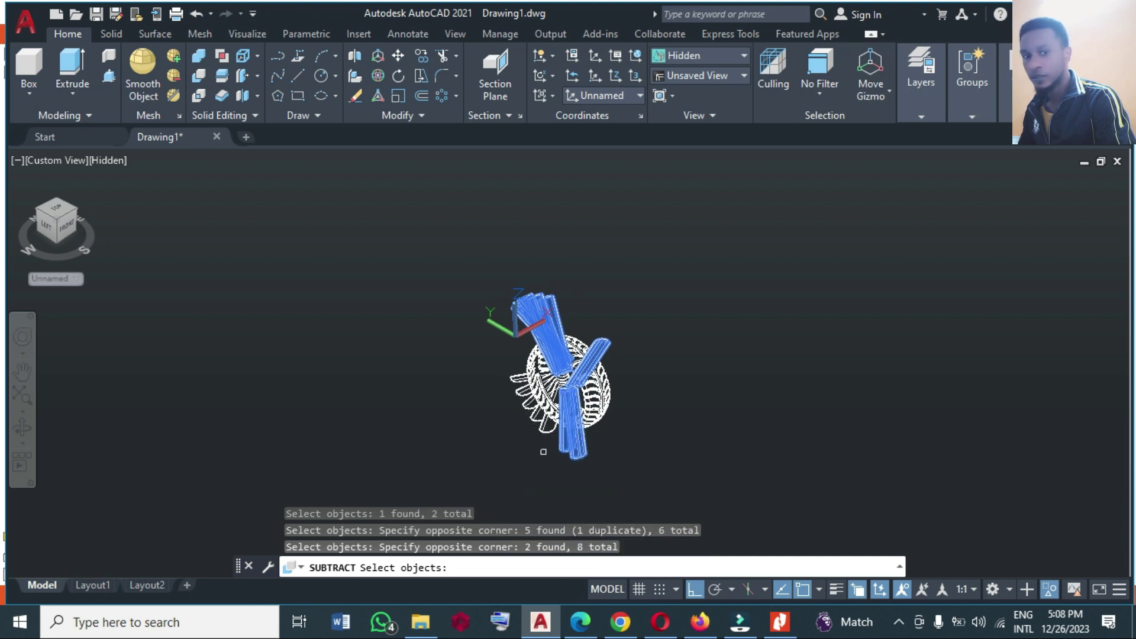
left_click(549, 449)
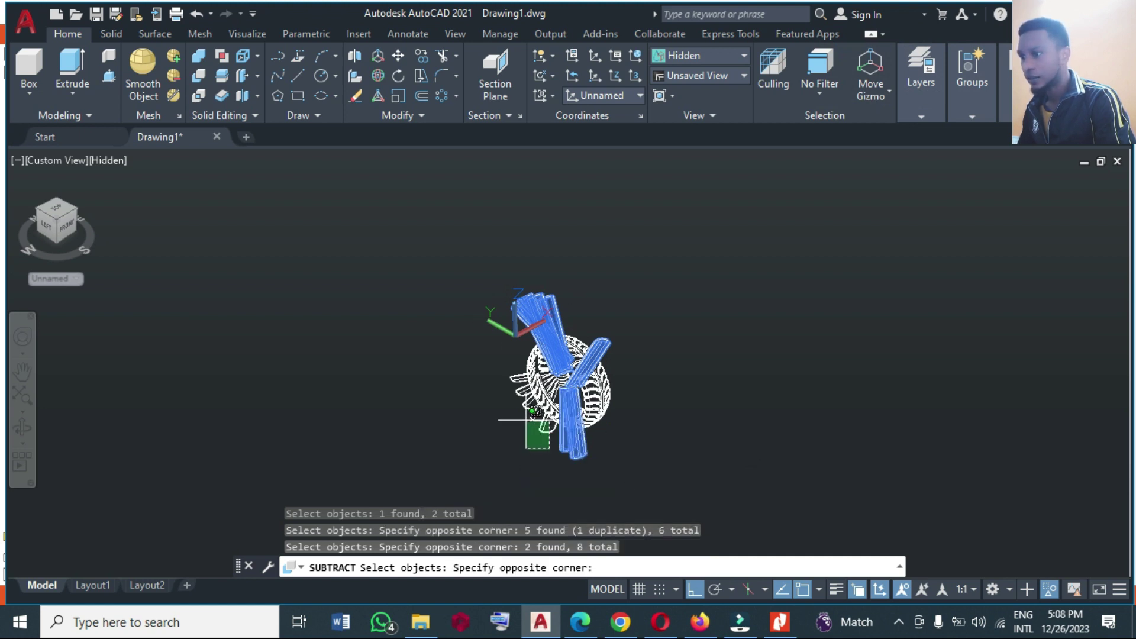
left_click(526, 422)
left_click(531, 416)
left_click(526, 407)
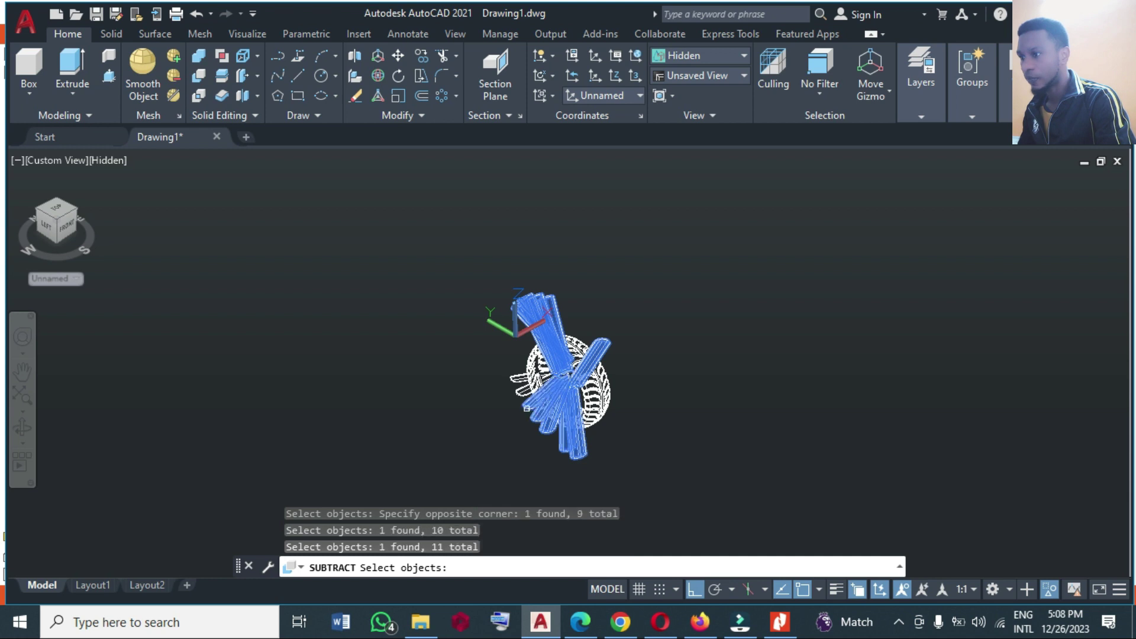
left_click(524, 392)
left_click(520, 379)
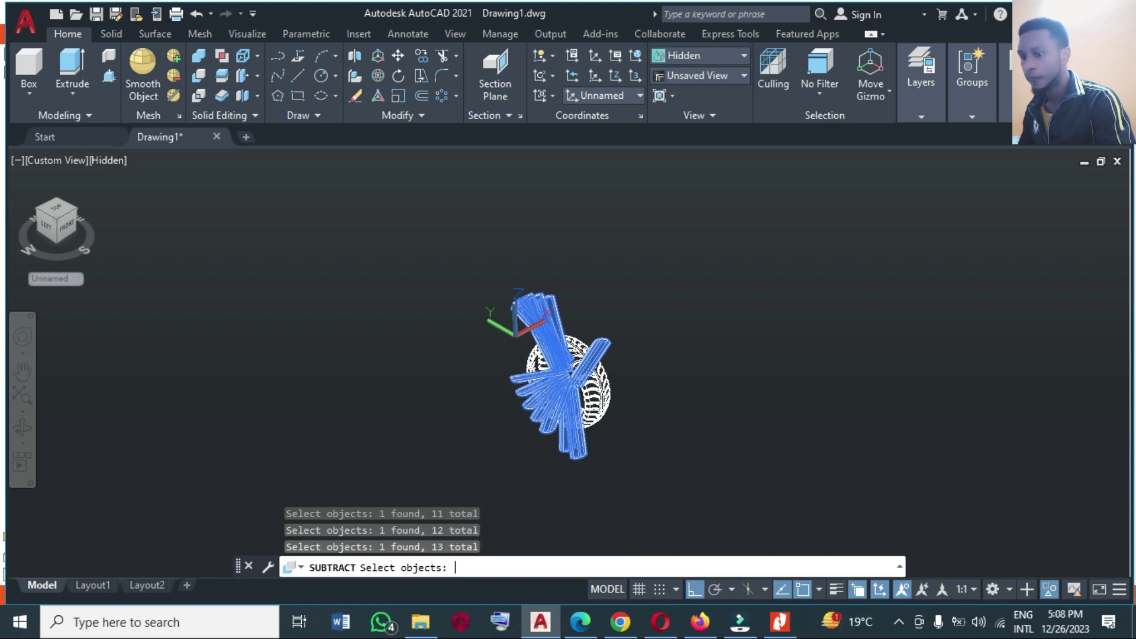
key("Return")
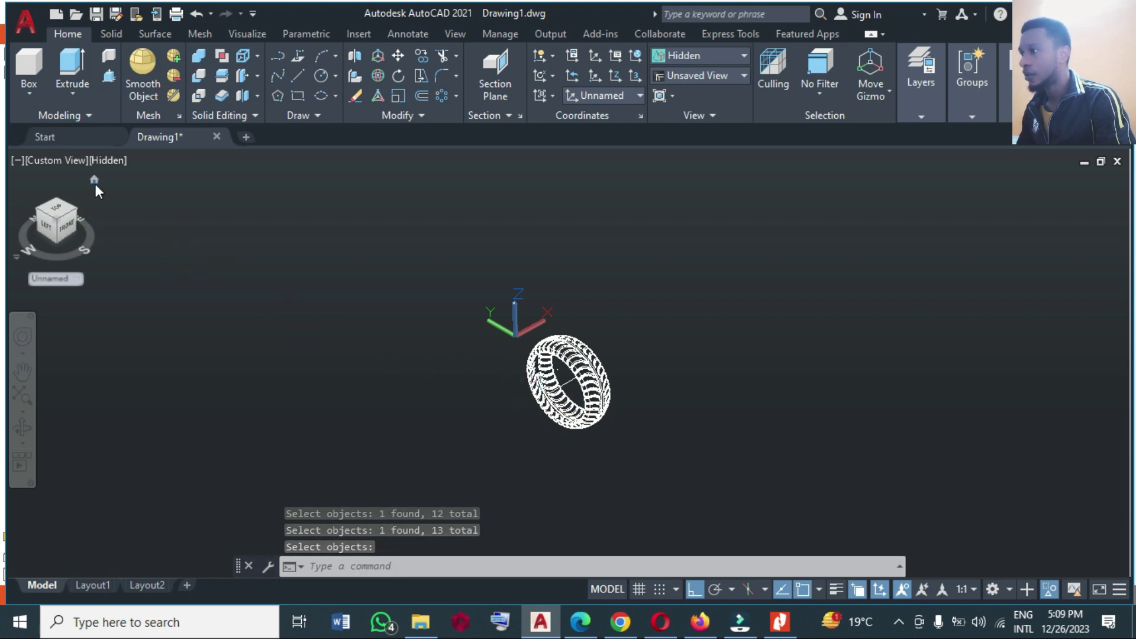
Step: Return to the Home view and apply the Shaded visual style
left_click(94, 181)
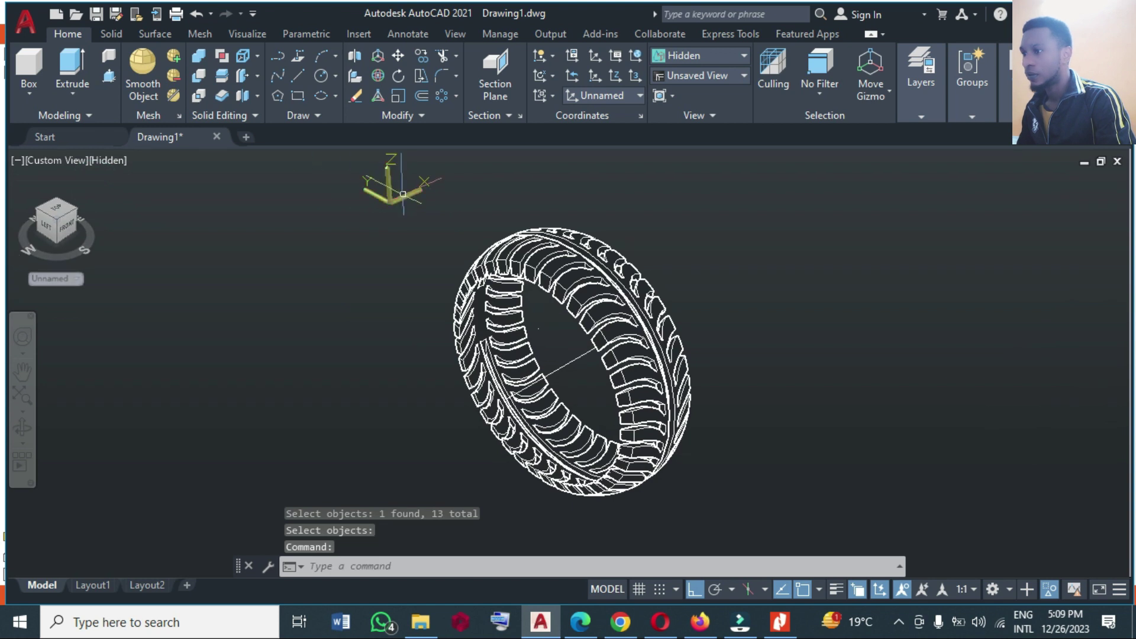
left_click(716, 54)
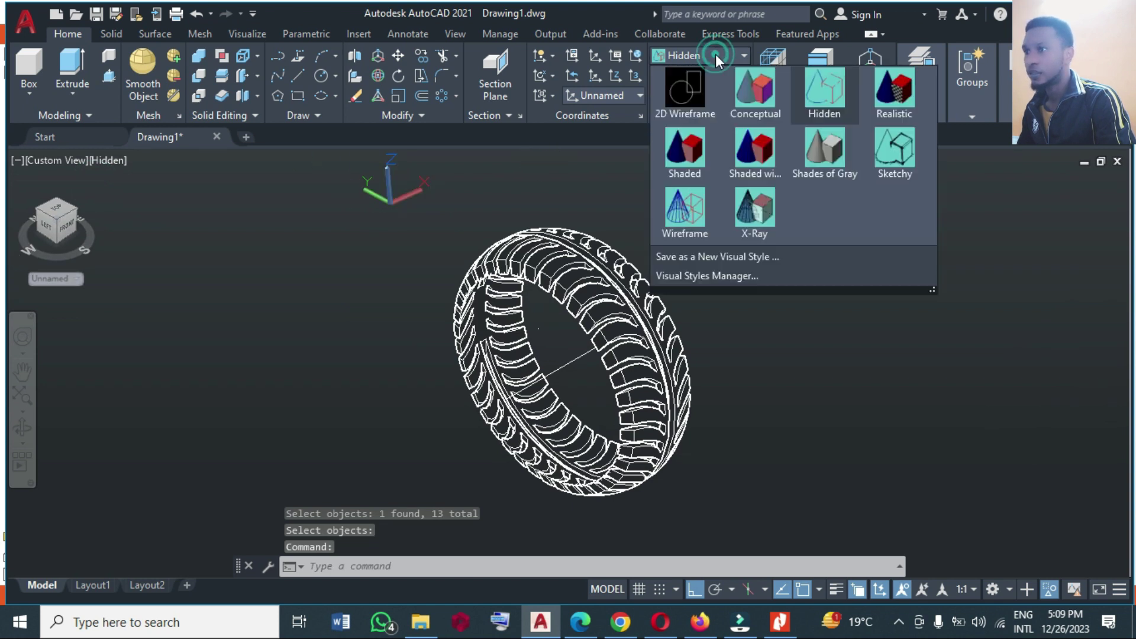
left_click(698, 141)
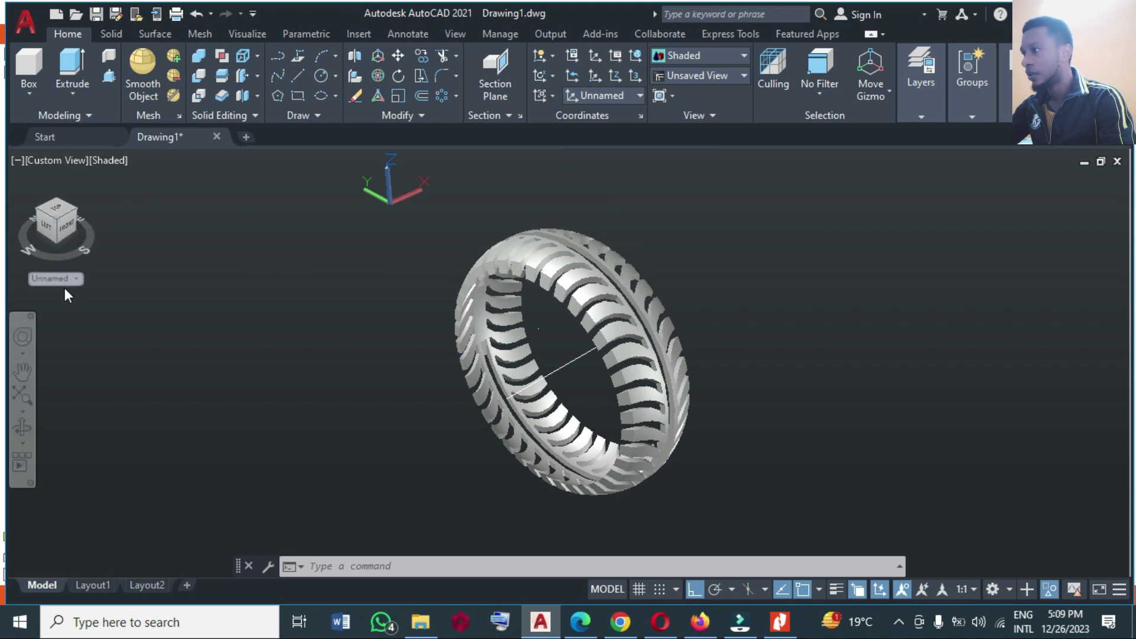
Step: Orbit the tire to view it from another side
left_click(22, 427)
mouse_move(626, 395)
left_mouse_down()
mouse_move(398, 375)
mouse_move(615, 379)
left_mouse_up()
key("Escape")
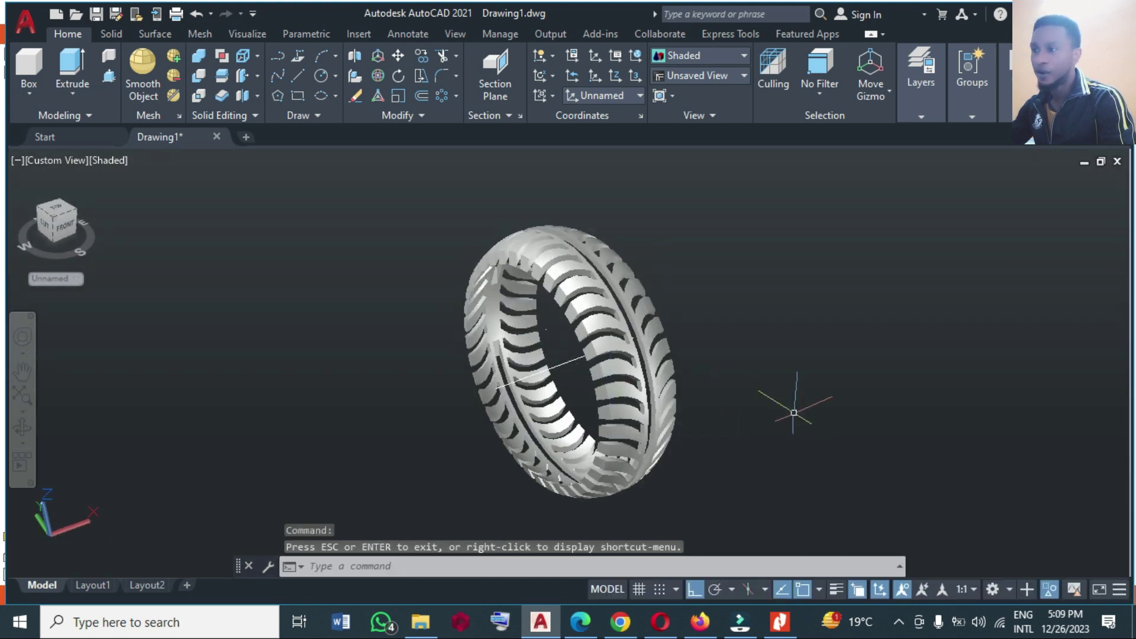
Step: End object isolation to reveal the tire body, then orbit to view the tire's face
left_click(1053, 595)
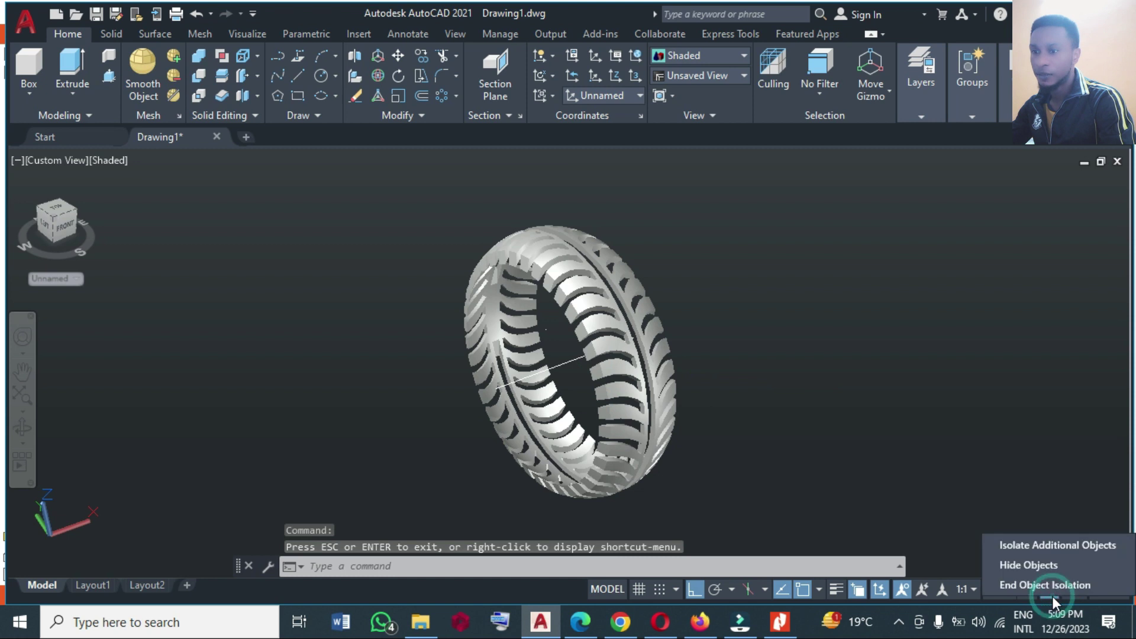
left_click(1045, 587)
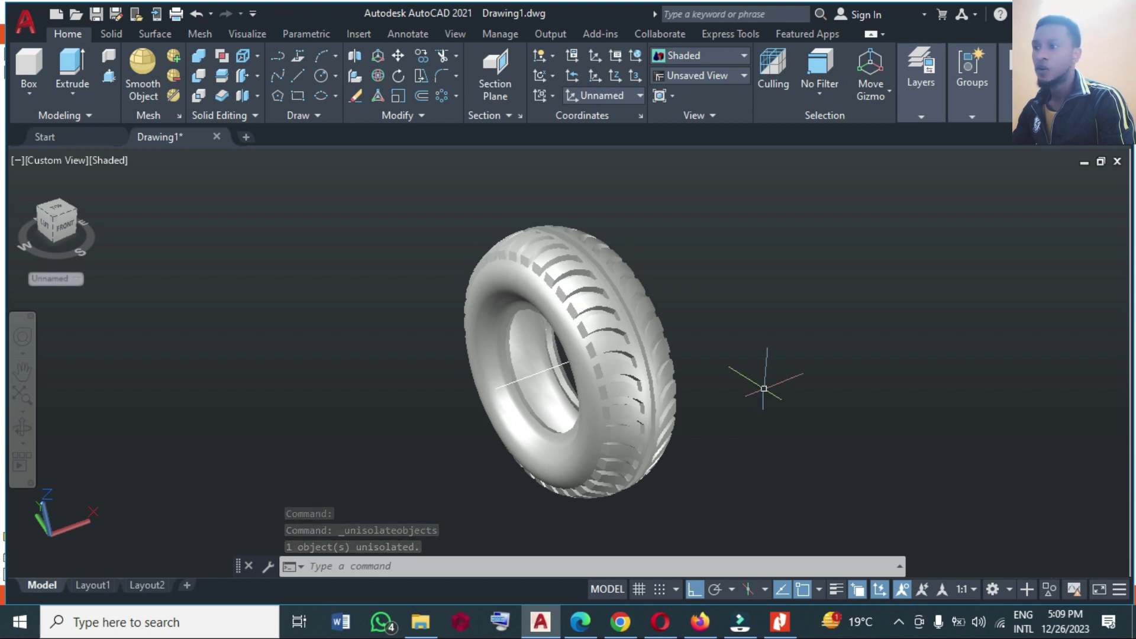
left_click(22, 429)
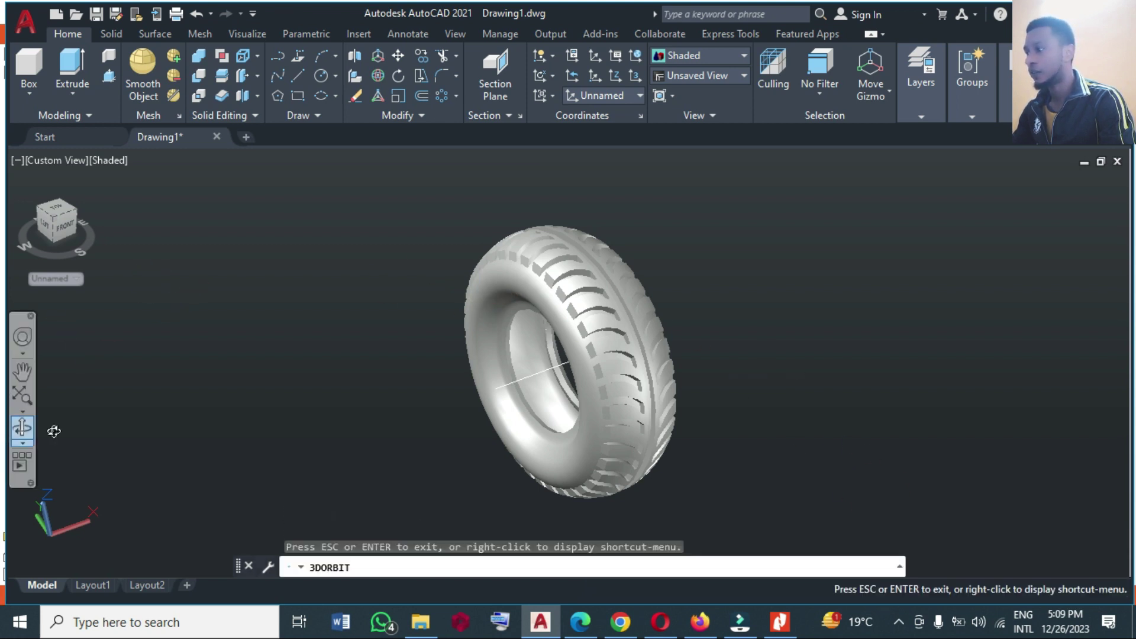
mouse_move(535, 340)
left_mouse_down()
mouse_move(642, 292)
mouse_move(651, 254)
mouse_move(545, 286)
mouse_move(329, 292)
mouse_move(614, 310)
mouse_move(578, 322)
mouse_move(582, 303)
left_mouse_up()
key("Escape")
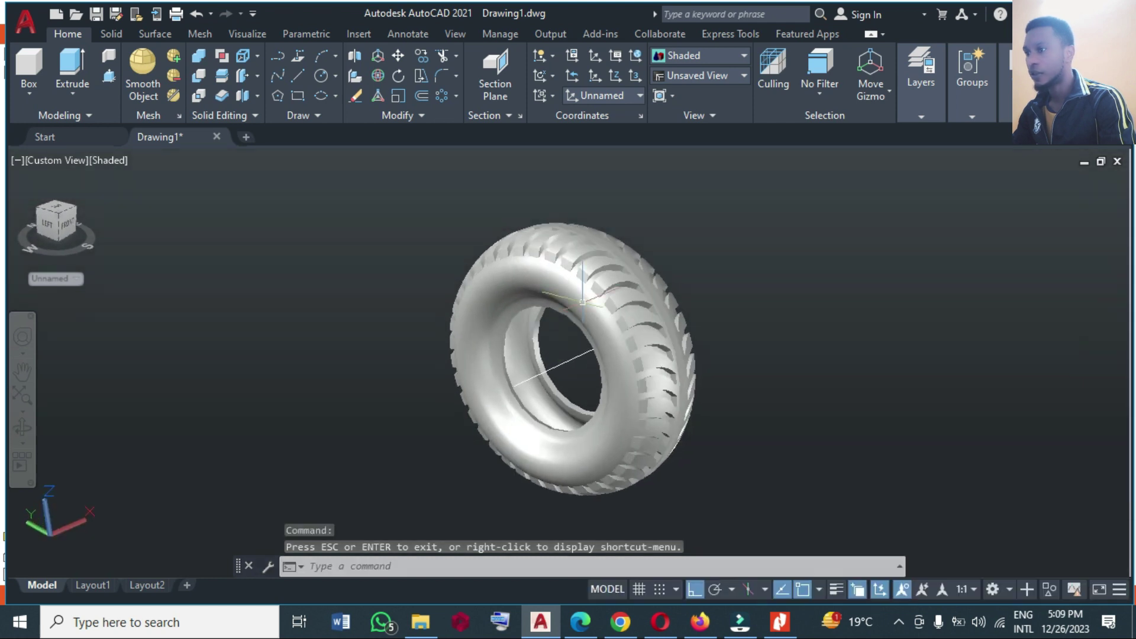
left_click(920, 116)
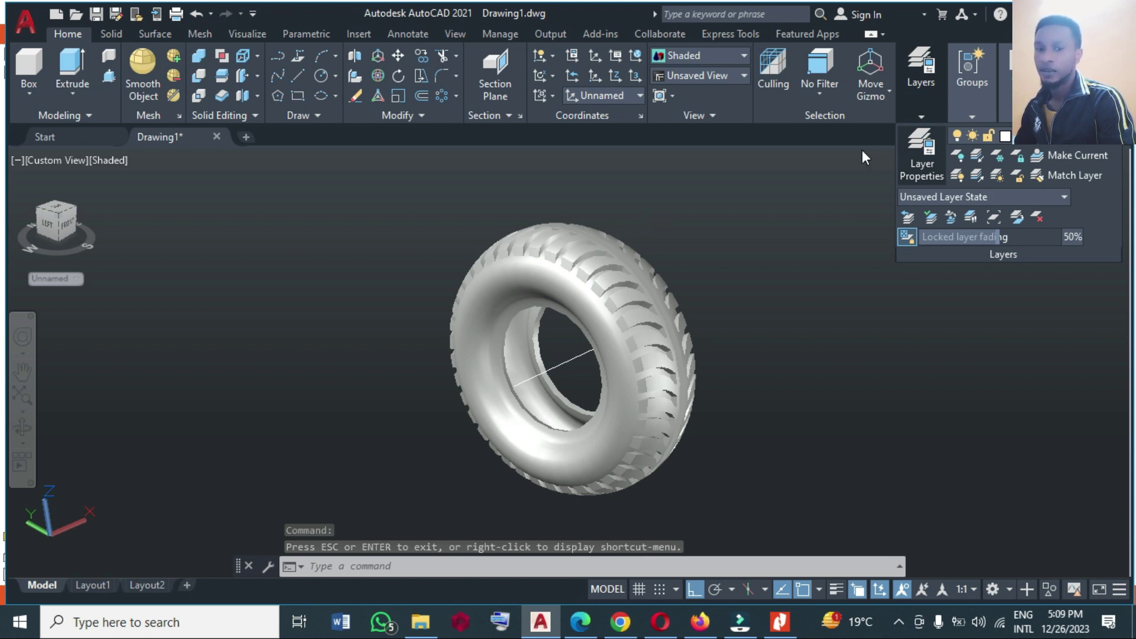
Step: Create Layer1 and Layer2 and give Layer1 the near-black True Color 3,3,3
left_click(921, 155)
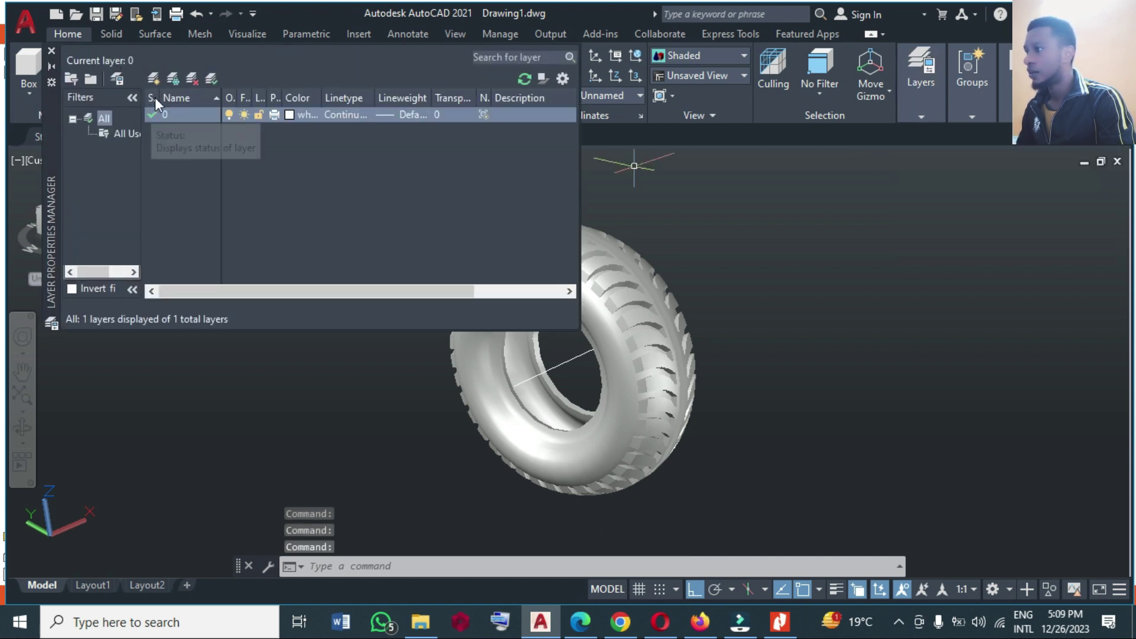
left_click(155, 80)
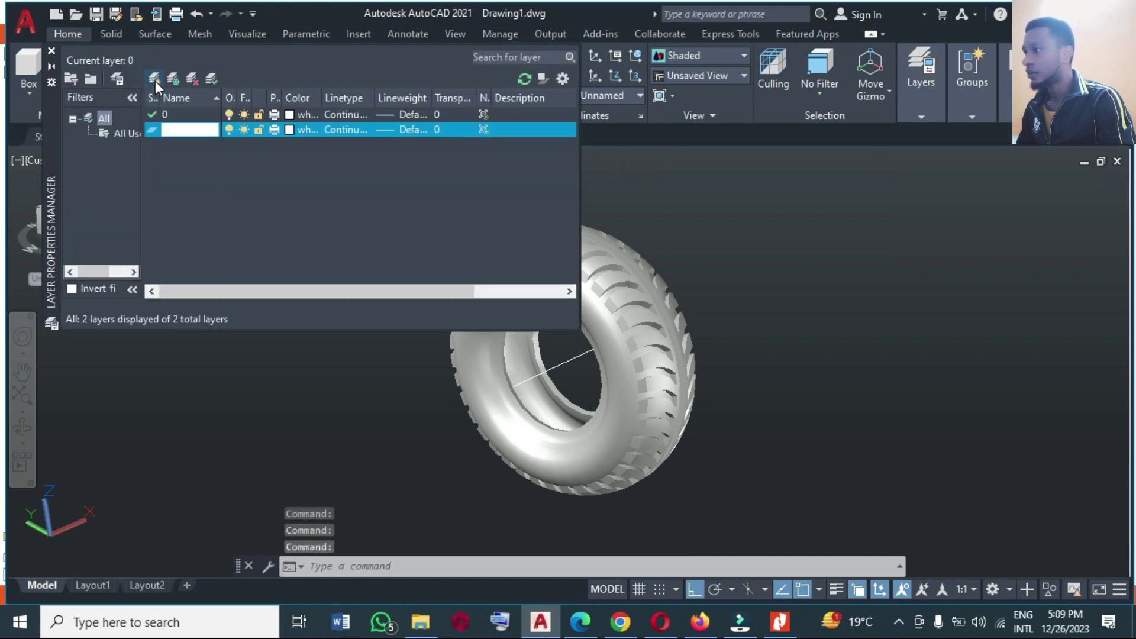
left_click(155, 81)
left_click(326, 208)
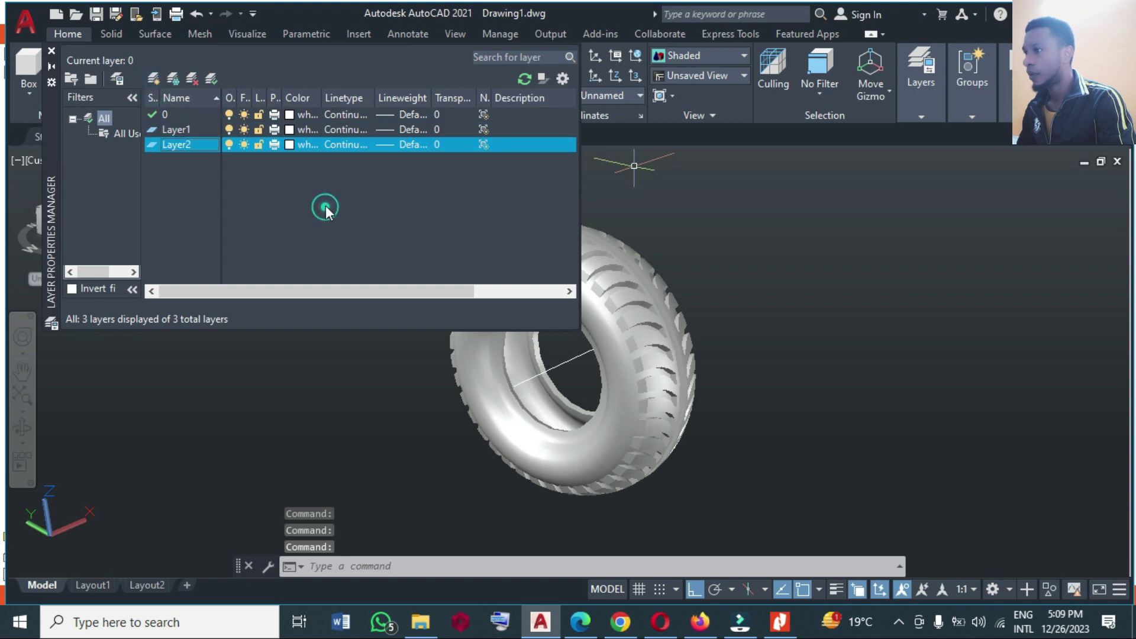
left_click(290, 130)
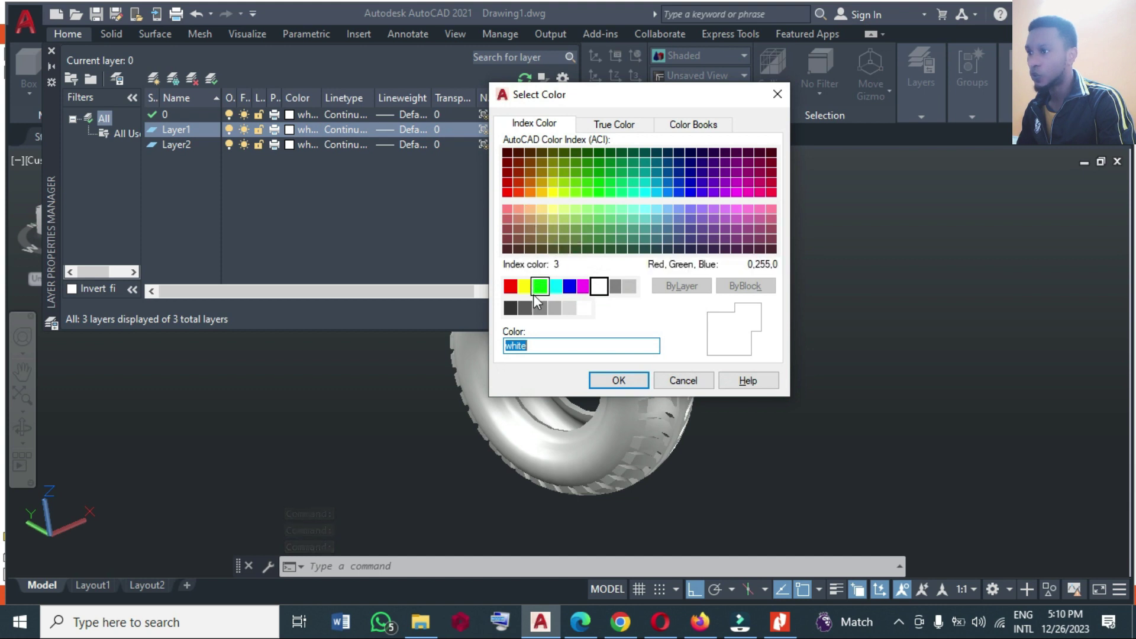
left_click(595, 123)
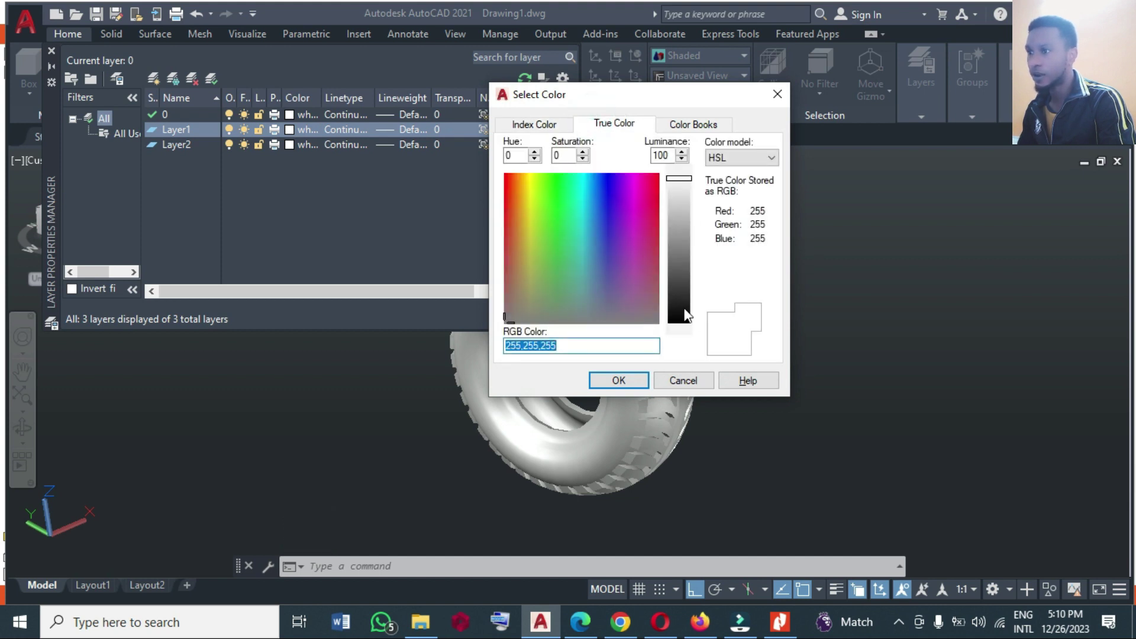
left_click(685, 315)
left_click(681, 318)
left_click(620, 381)
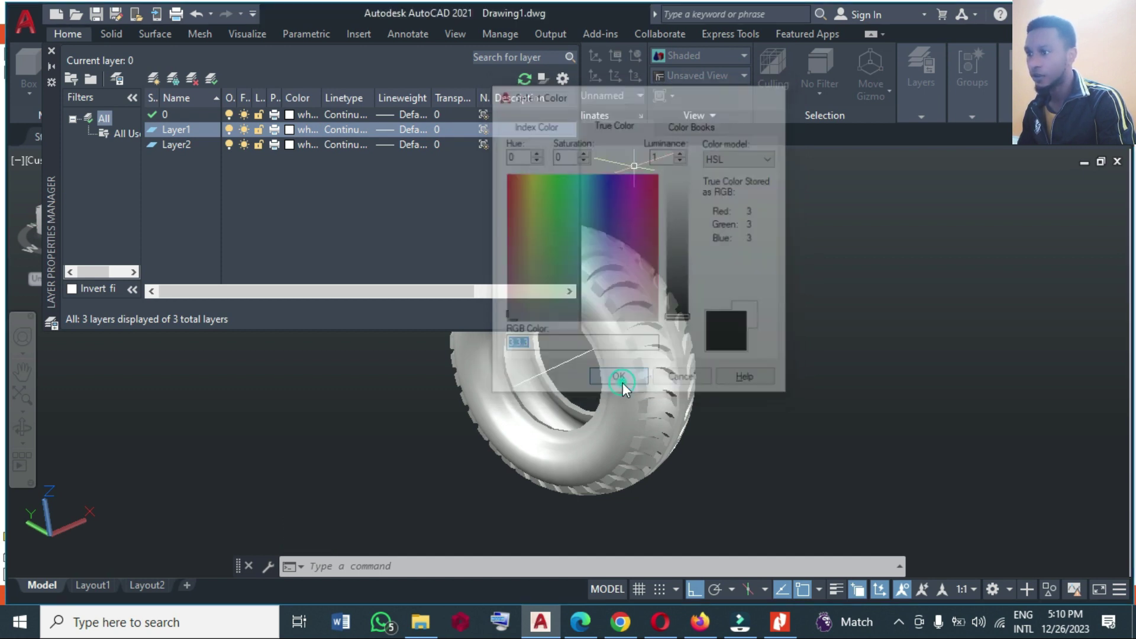
Step: Set Layer2 to index colour 148 and close the Layer Properties Manager
left_click(292, 145)
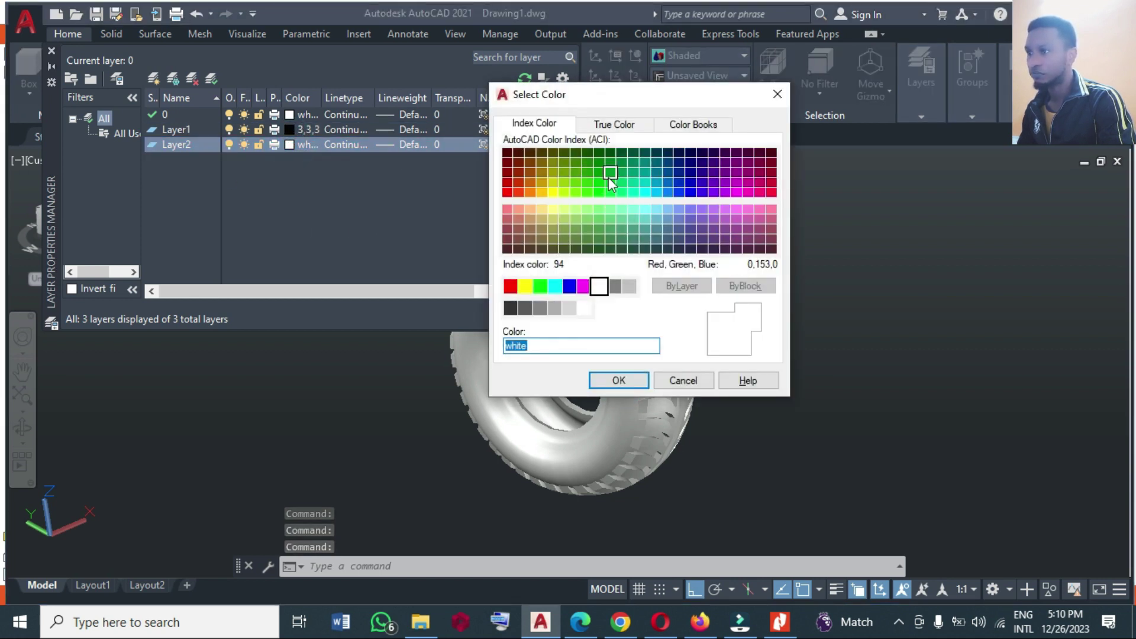
left_click(657, 154)
left_click(620, 380)
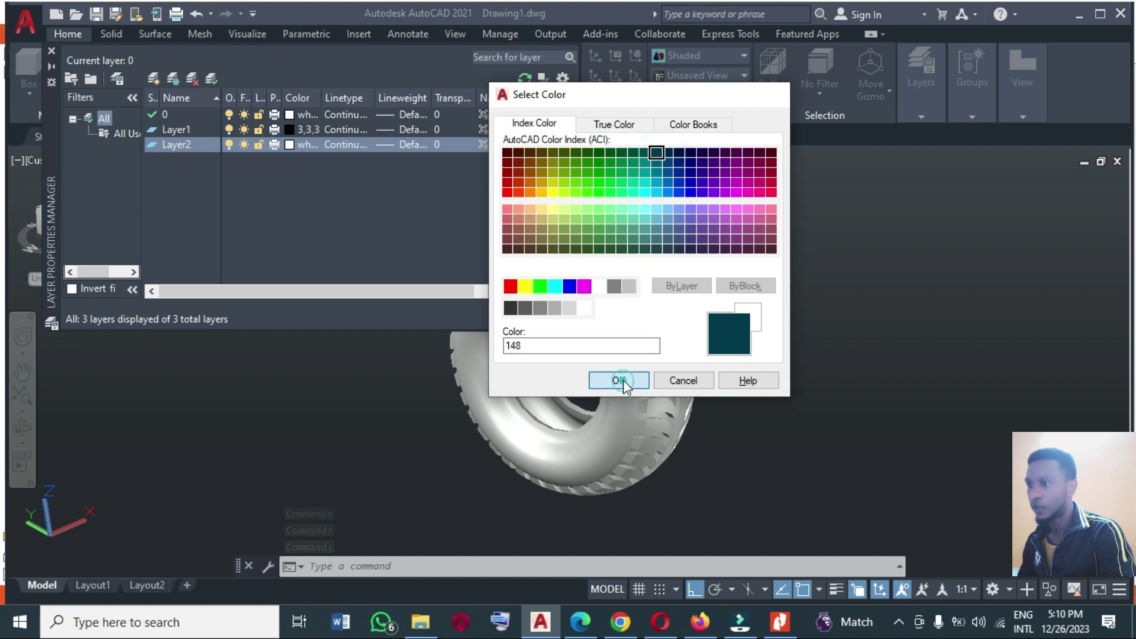
left_click(52, 50)
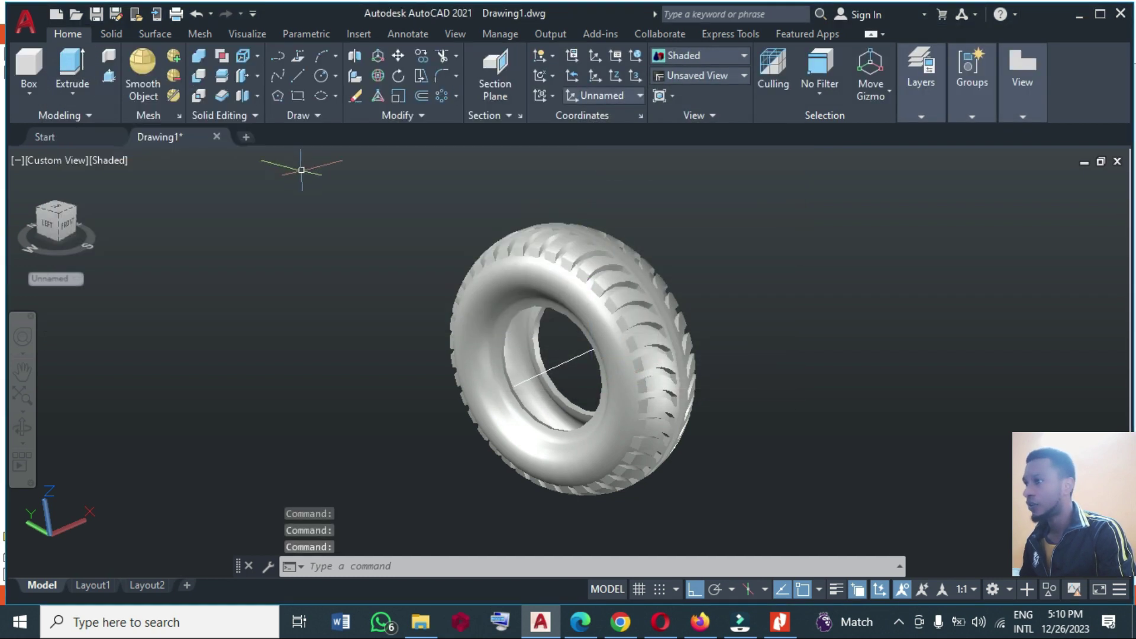
Step: Select the tire body solid, move it onto Layer1, and thaw all layers
left_click(513, 281)
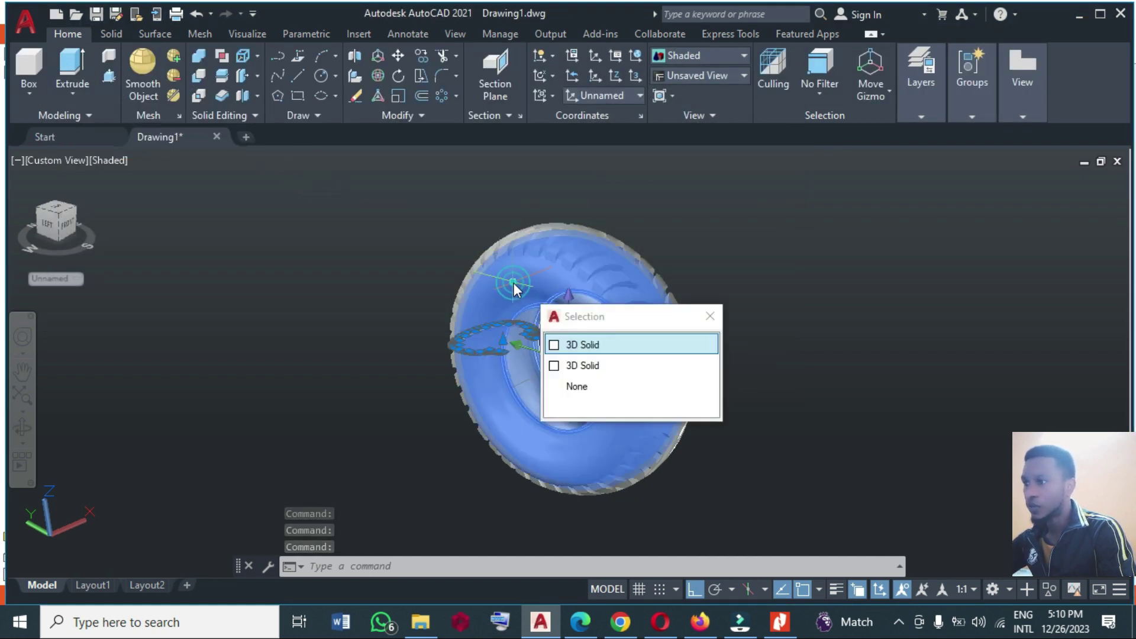
left_click(577, 345)
left_click(974, 115)
left_click(921, 117)
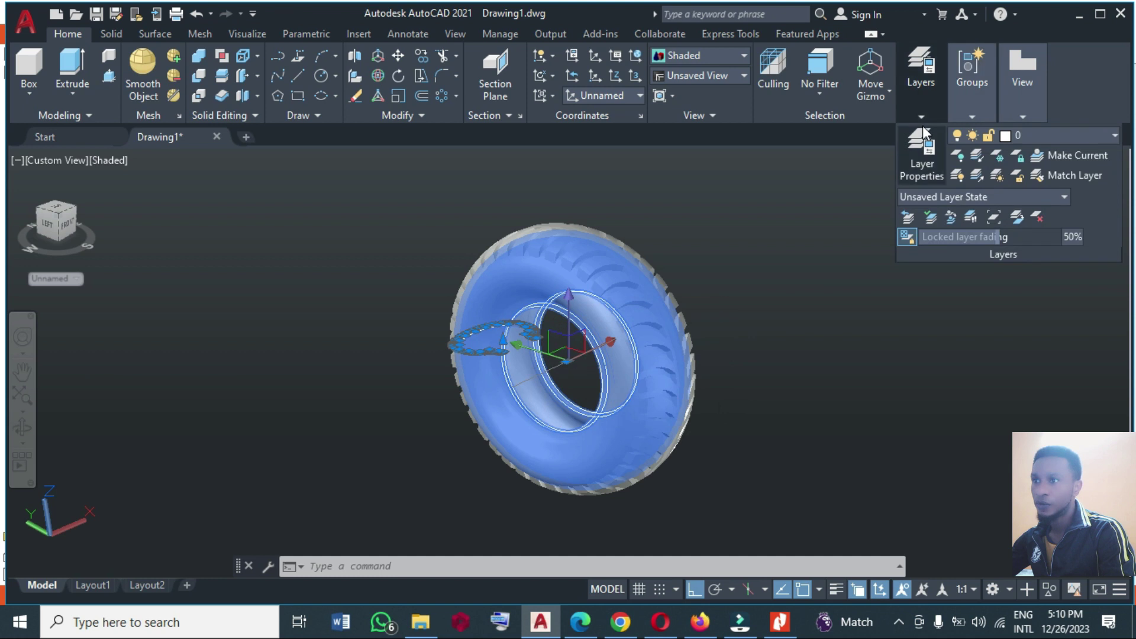
left_click(1056, 135)
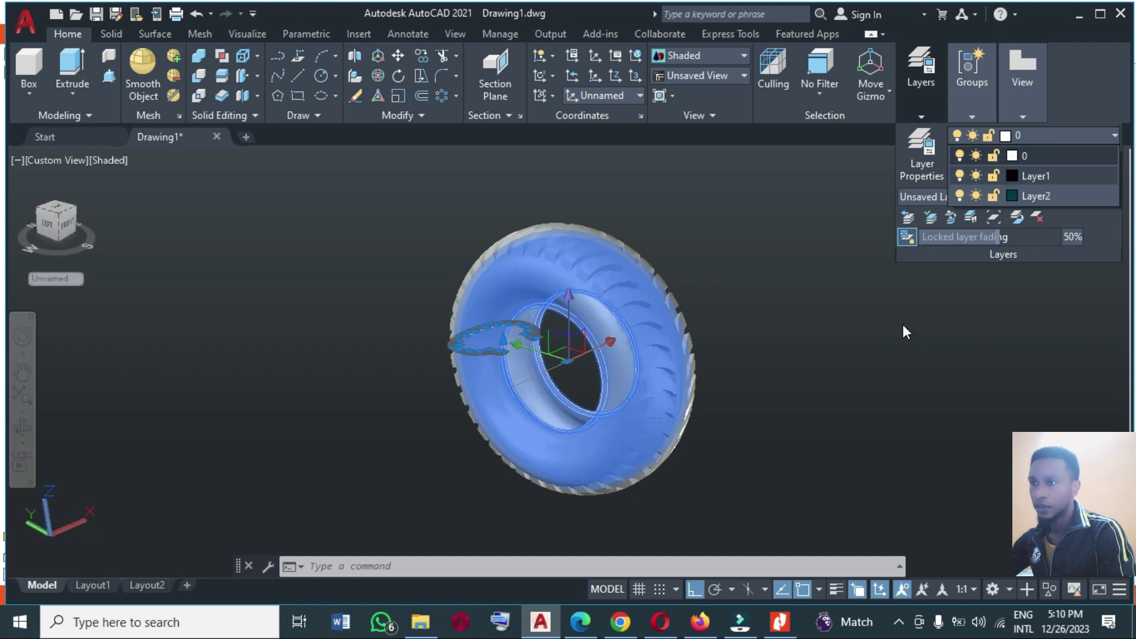
left_click(1000, 183)
left_click(1000, 179)
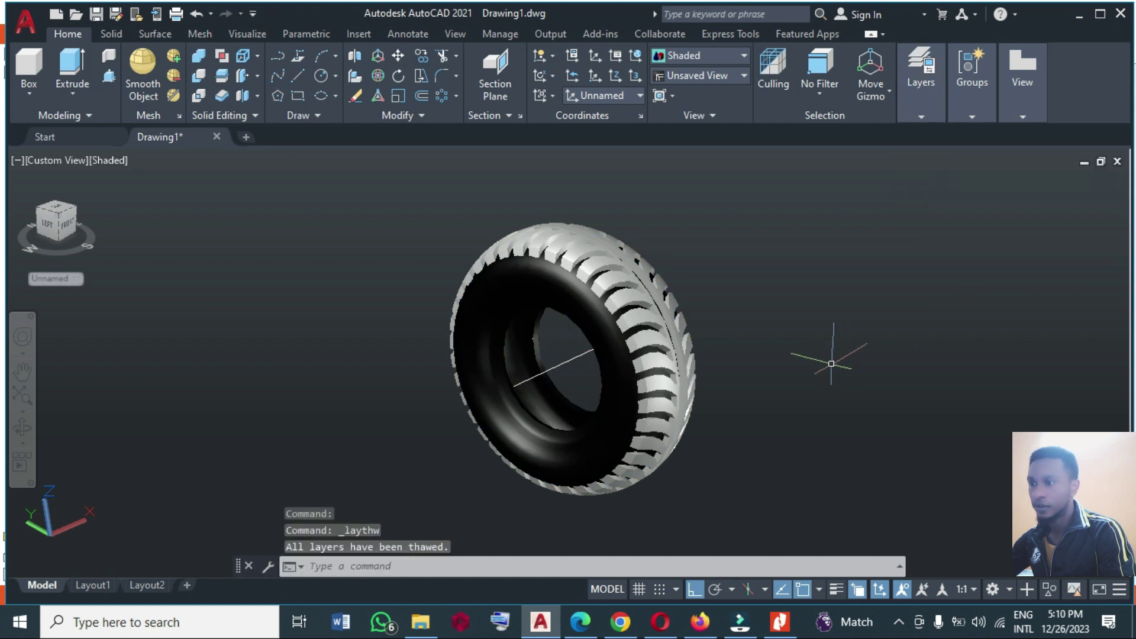
left_click(640, 316)
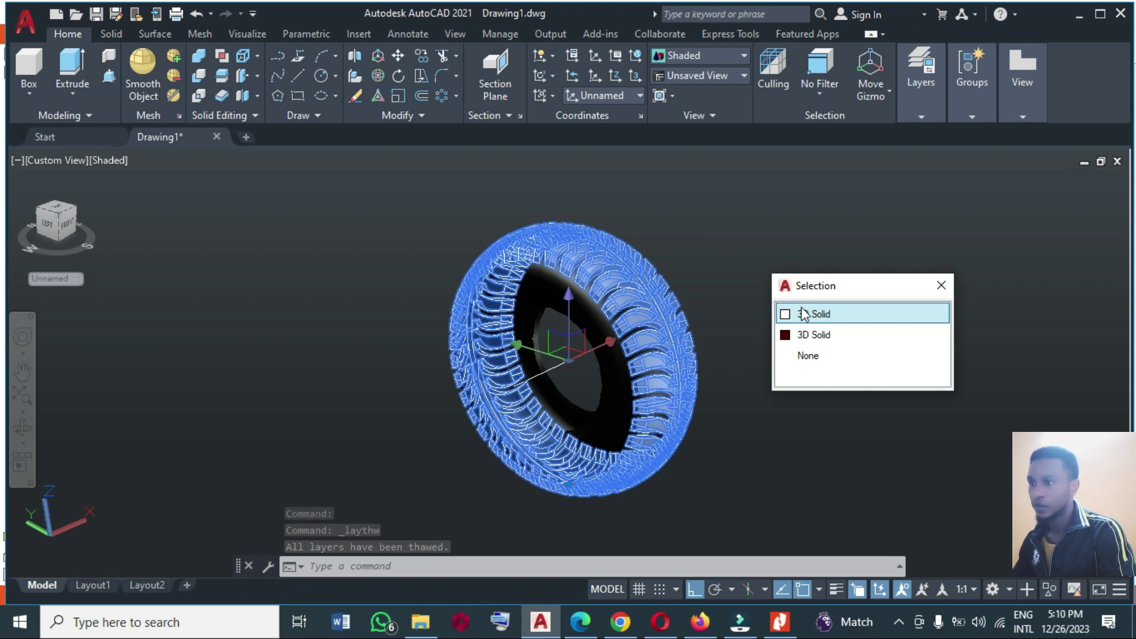
Step: Put the tread solid on Layer2, then clear the selection
left_click(804, 313)
left_click(924, 115)
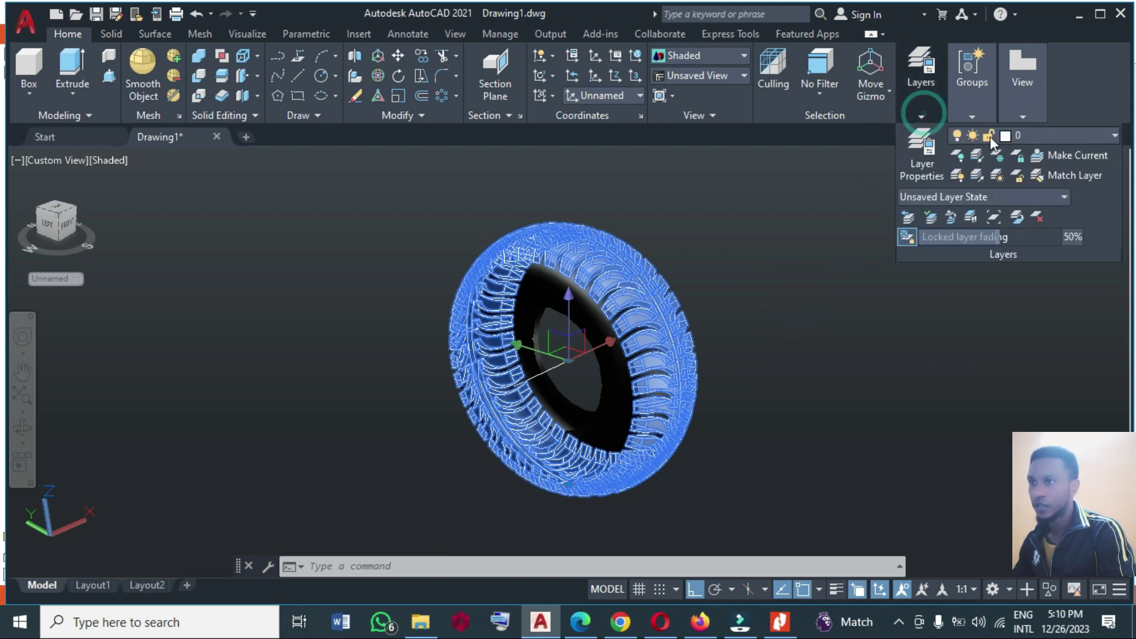
left_click(1025, 135)
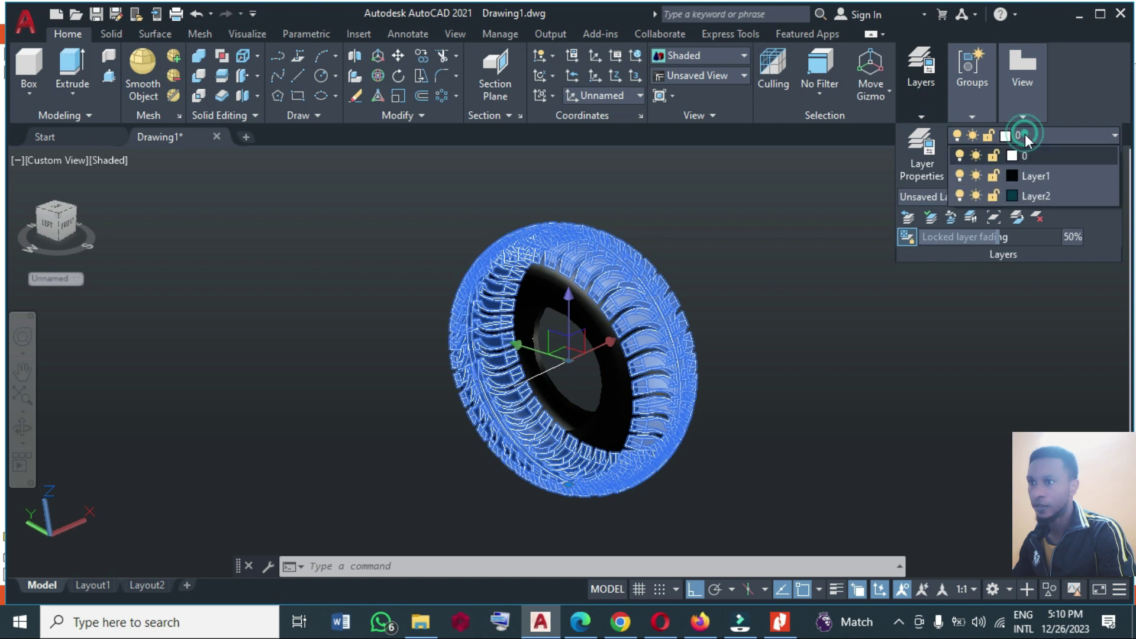
left_click(1002, 195)
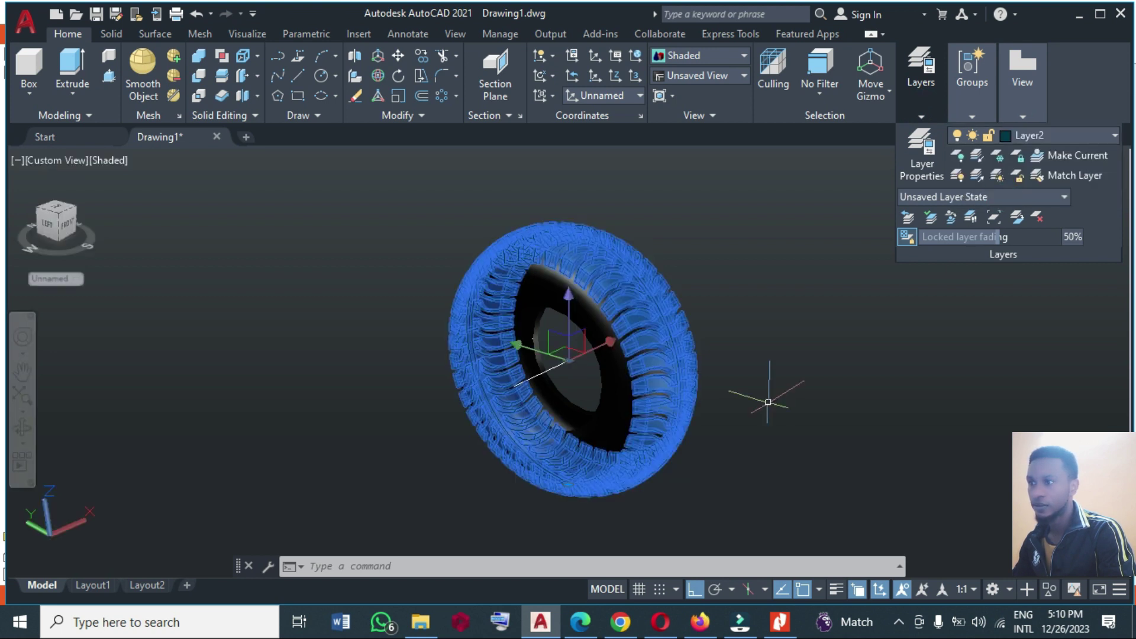
left_click(748, 389)
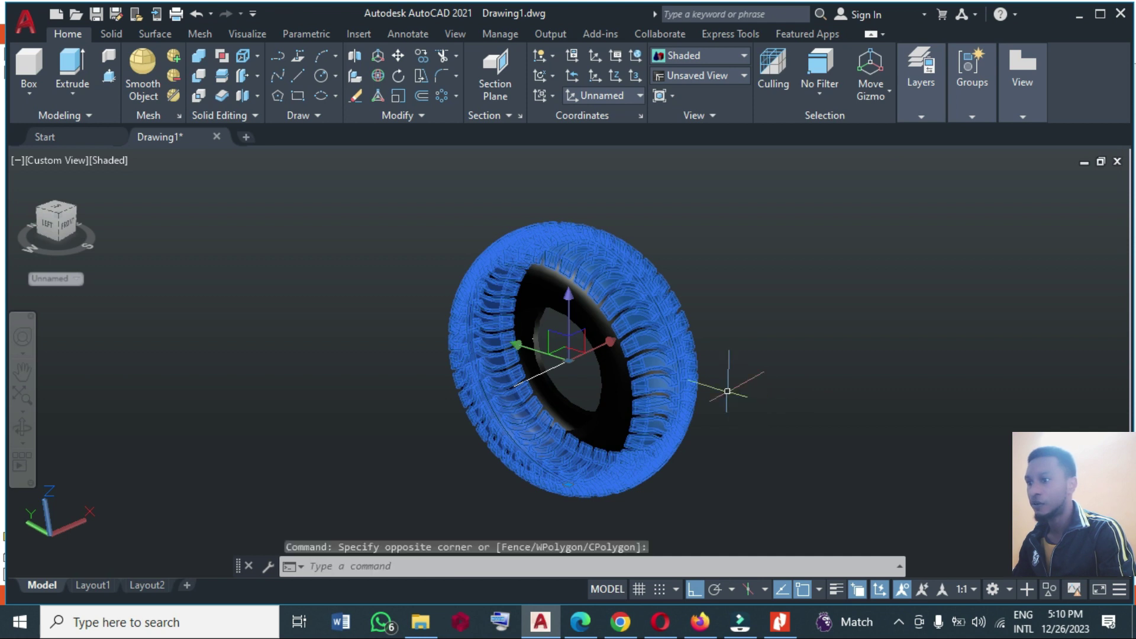
key("Escape")
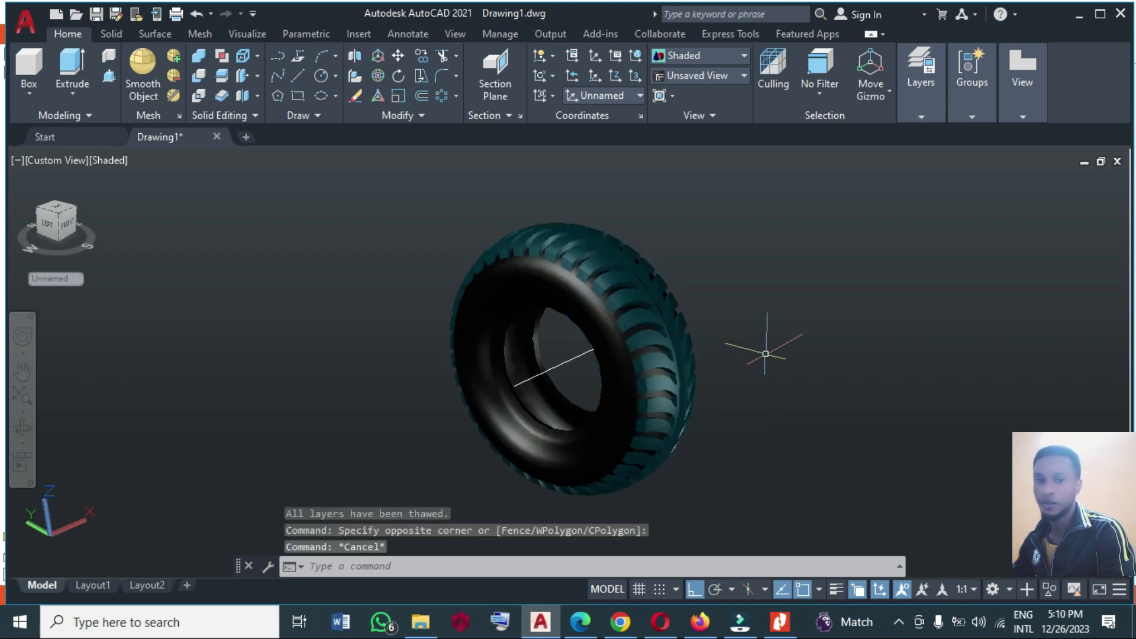
Step: Erase the stray line crossing the tire's hollow centre with E
type("e")
key("Return")
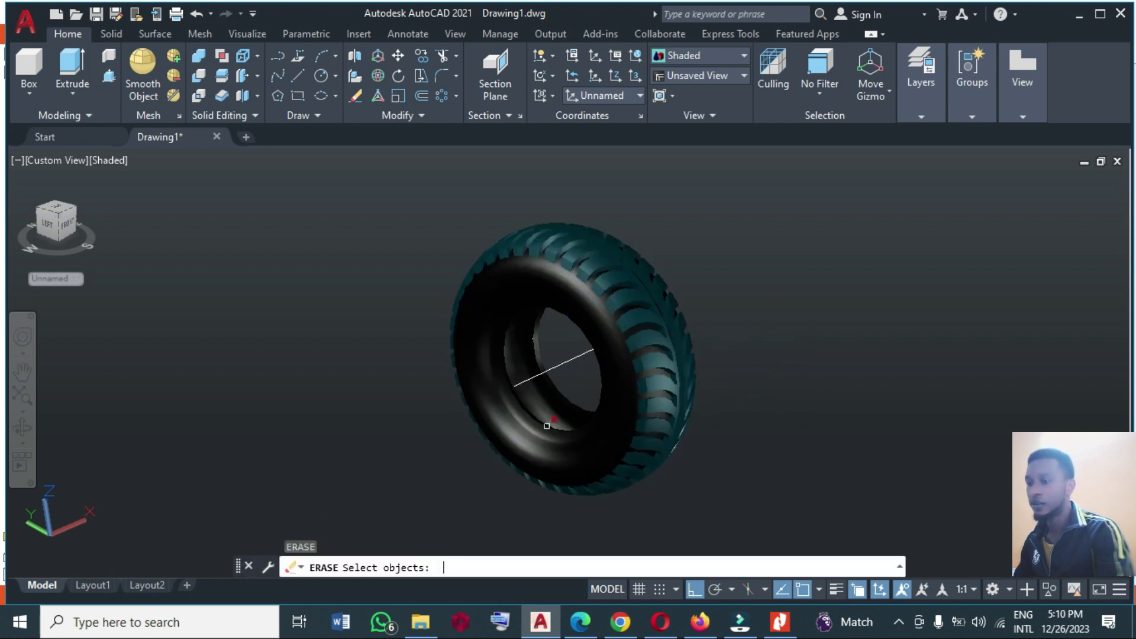
left_click(564, 366)
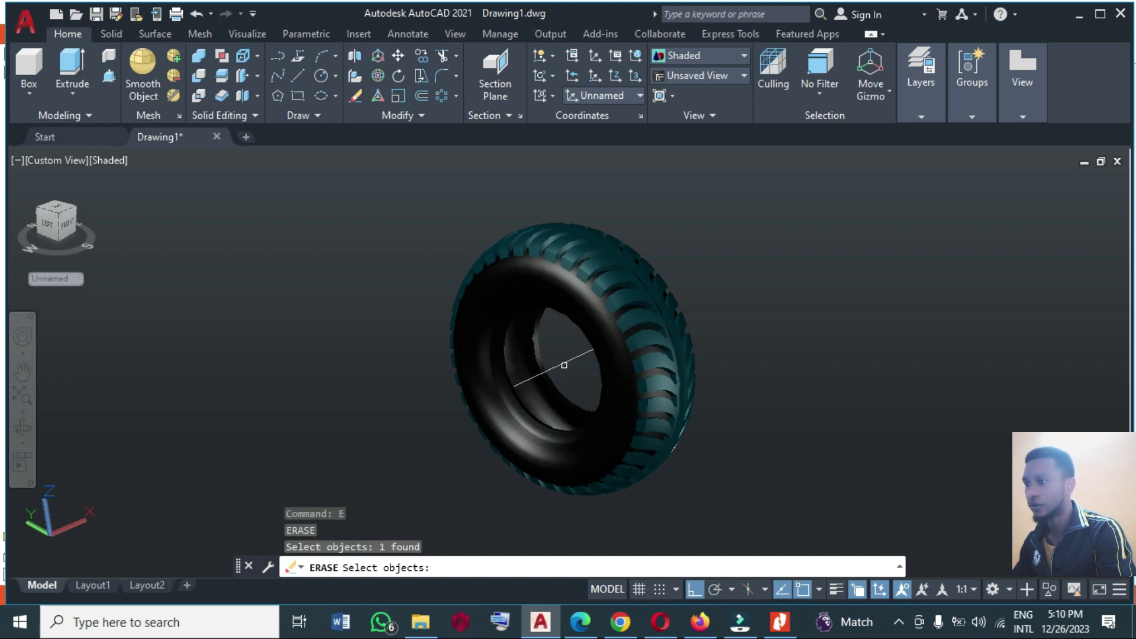
left_click(563, 363)
key("Return")
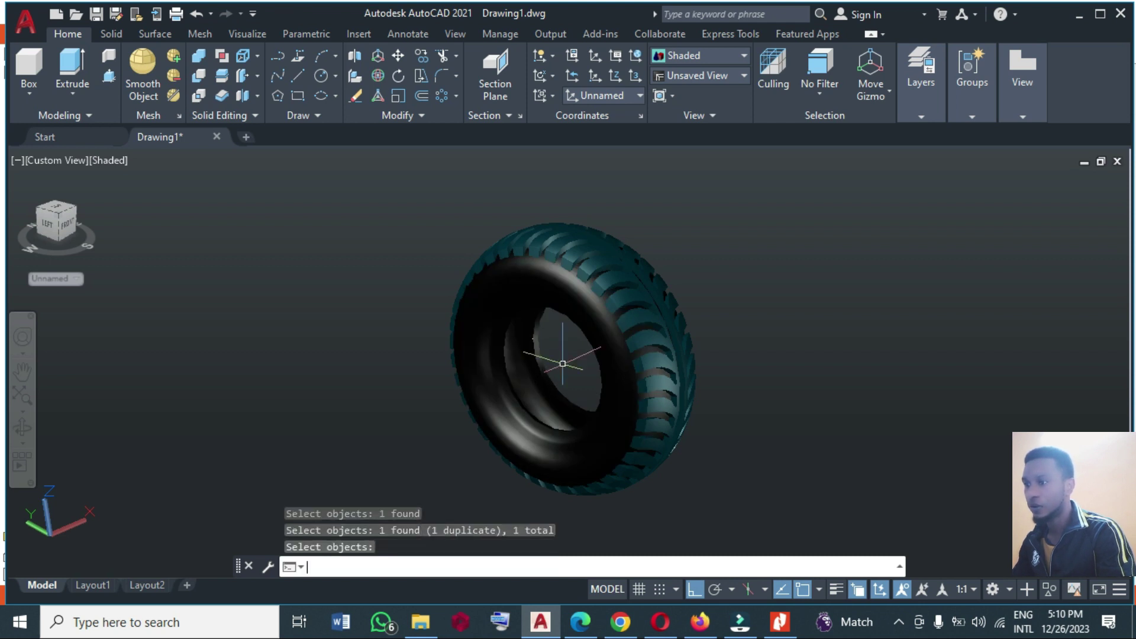
Step: Zoom out and orbit the tire to a front view of its tread
scroll(512, 253, "down", 2)
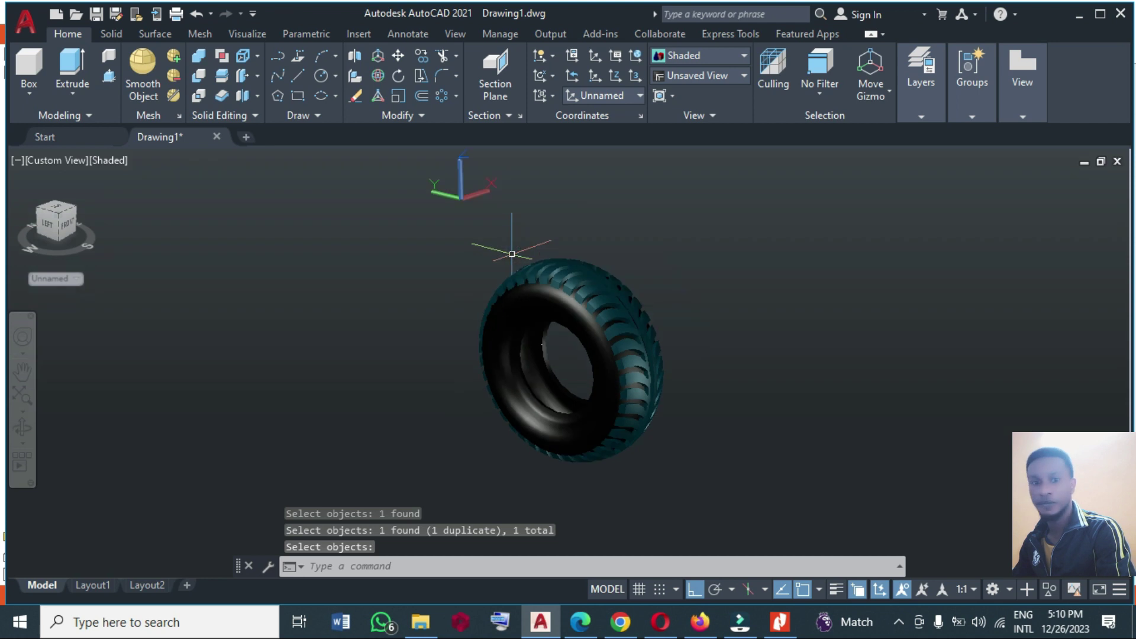
left_click(23, 428)
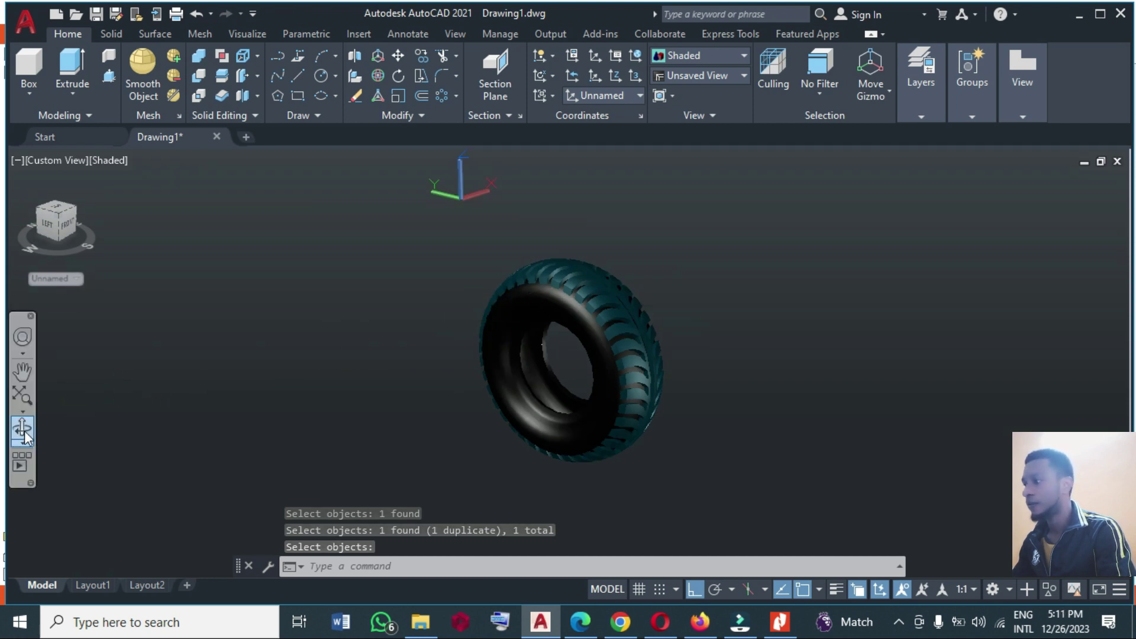
left_click_drag(593, 334, 508, 337)
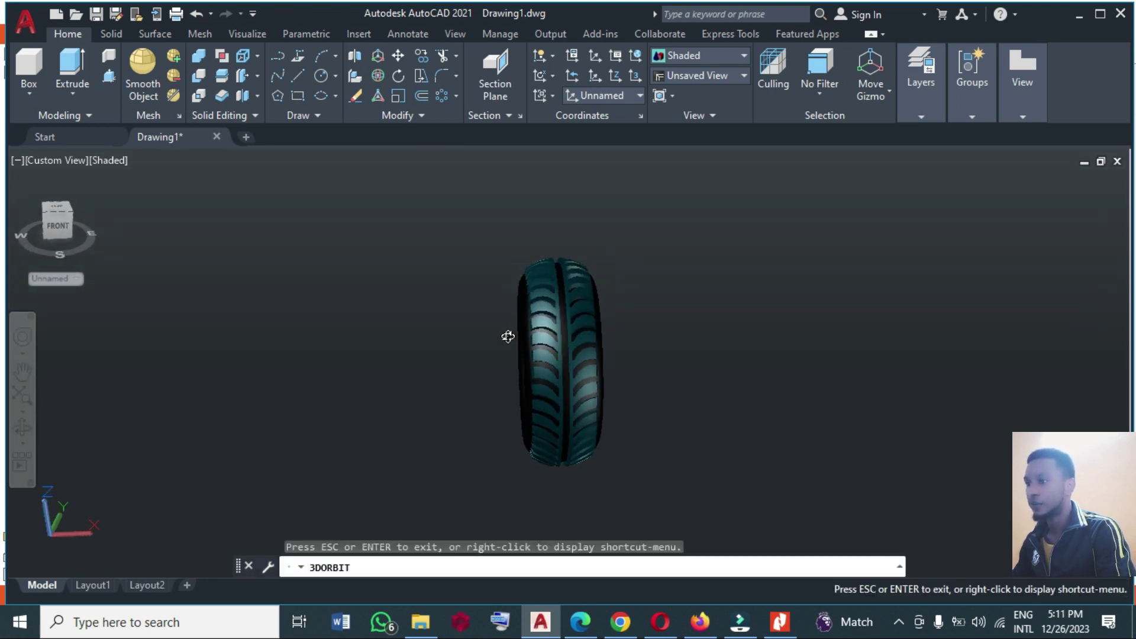
Step: Compare the model against the Nitro Pro tire reference image and orbit to an angled side view
left_click(779, 622)
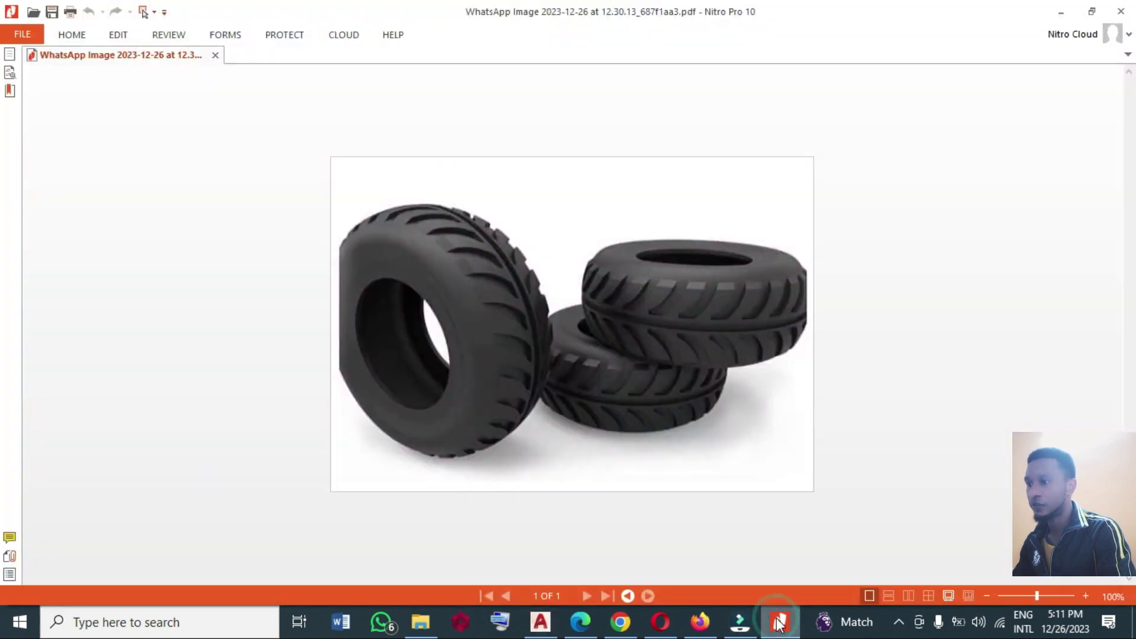
left_click(779, 622)
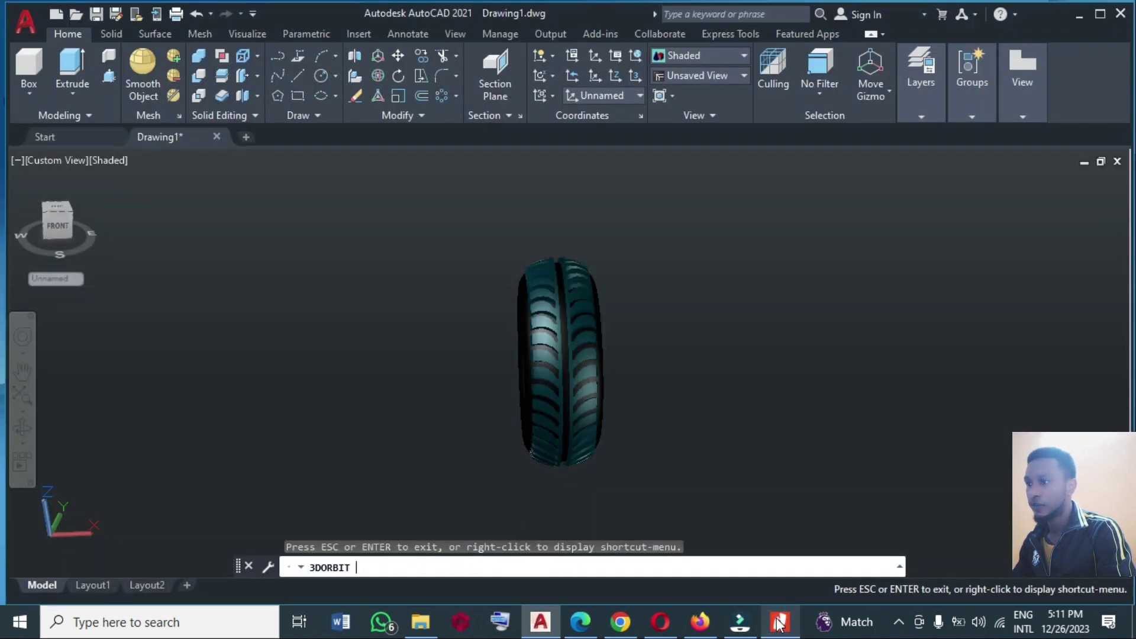
left_click(779, 622)
left_click(780, 622)
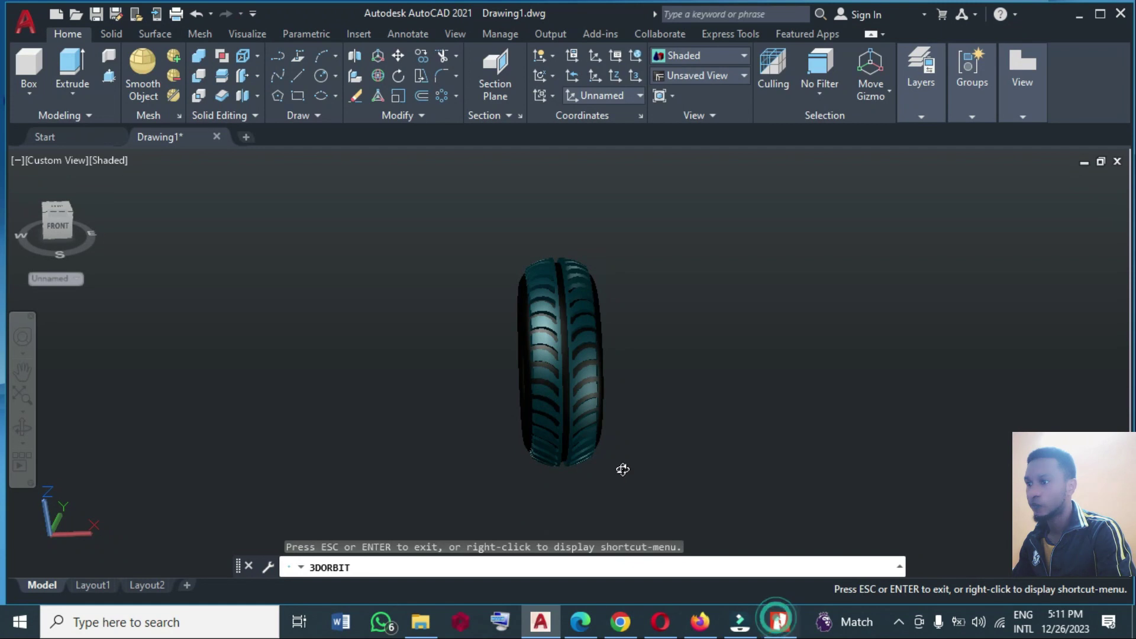
left_click_drag(604, 468, 708, 413)
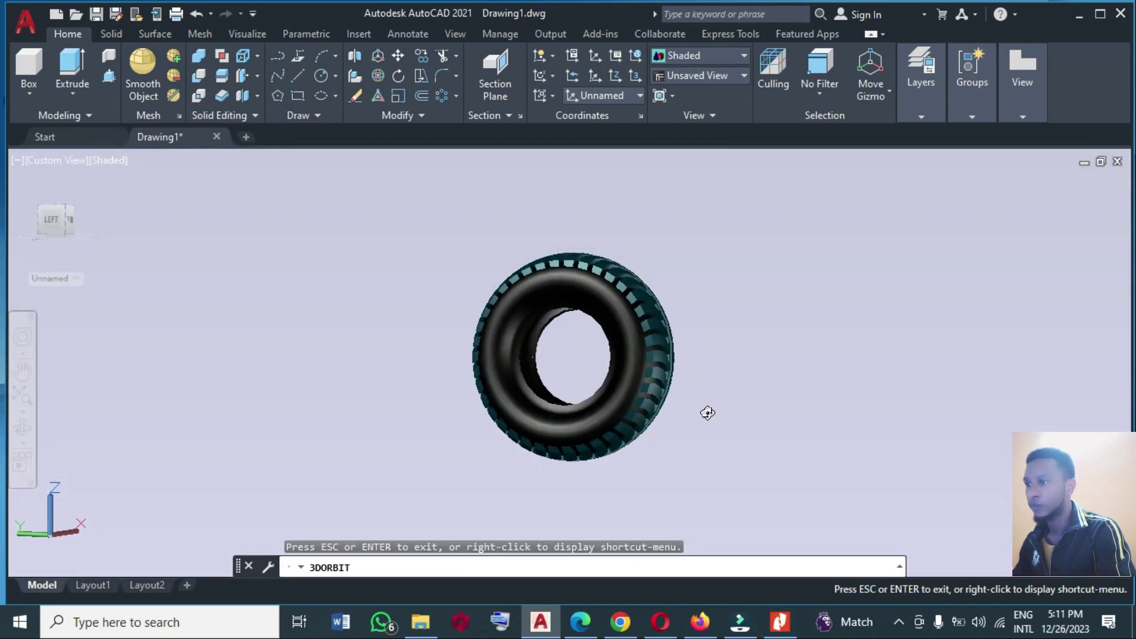
left_click(779, 622)
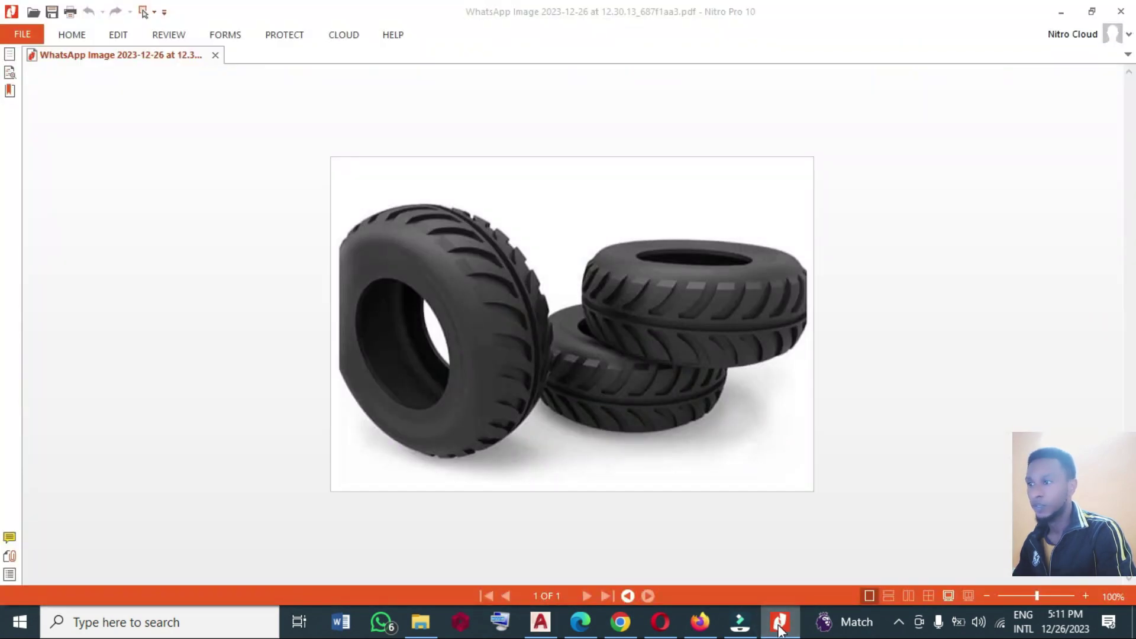
left_click(779, 626)
left_click(779, 627)
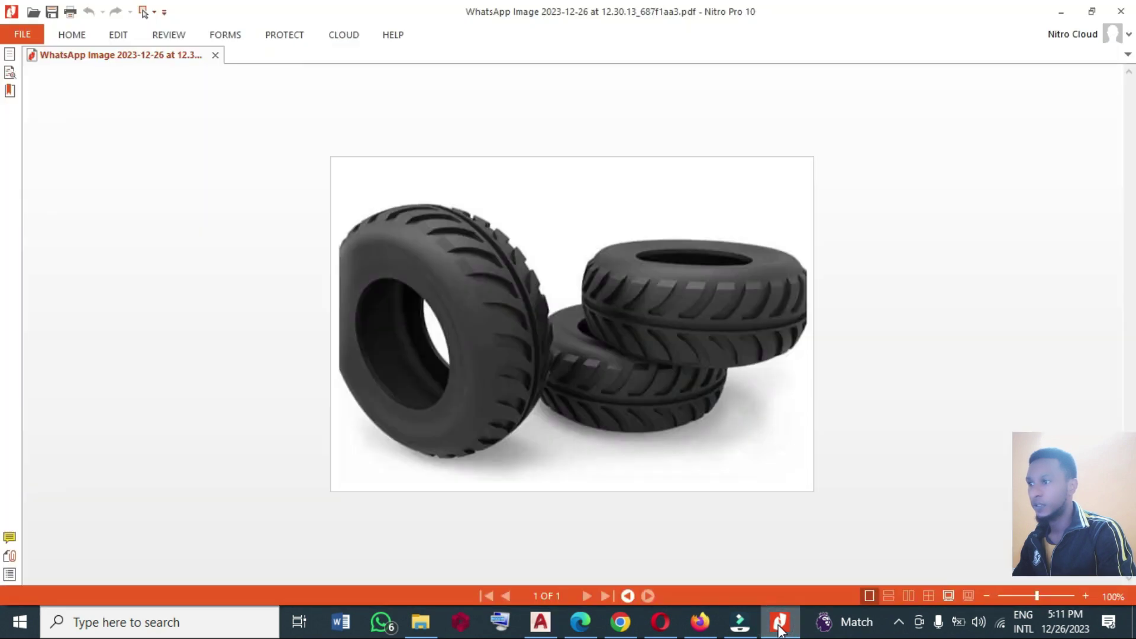
left_click(779, 628)
left_click_drag(672, 368, 621, 410)
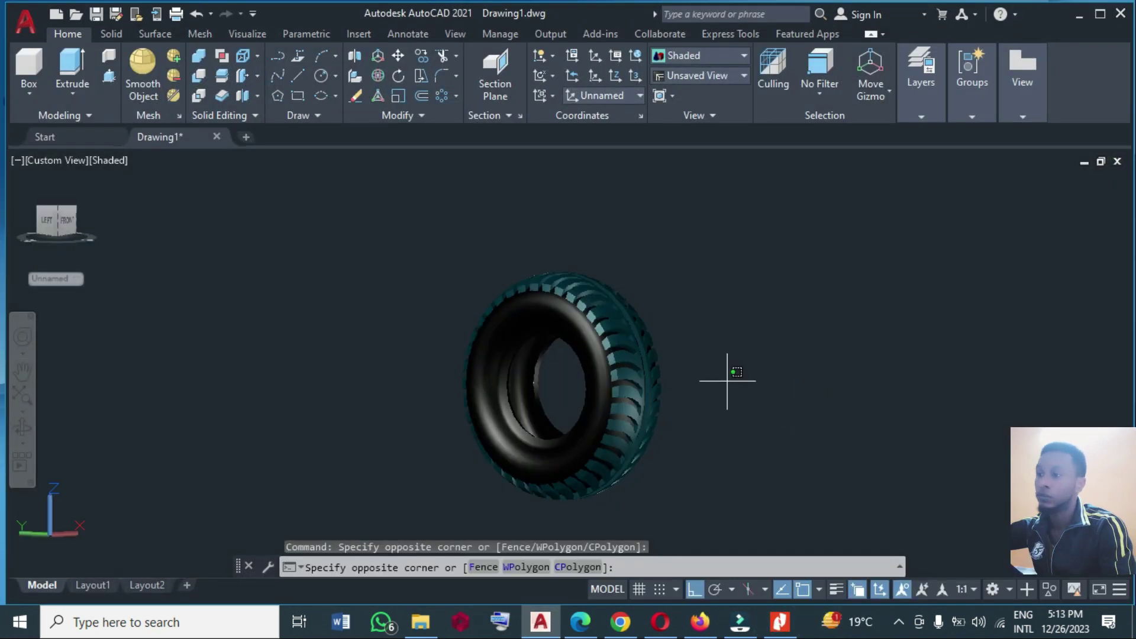
Step: Change Layer2's colour to index 250 so the tread shows dark grey
left_click_drag(740, 396, 707, 288)
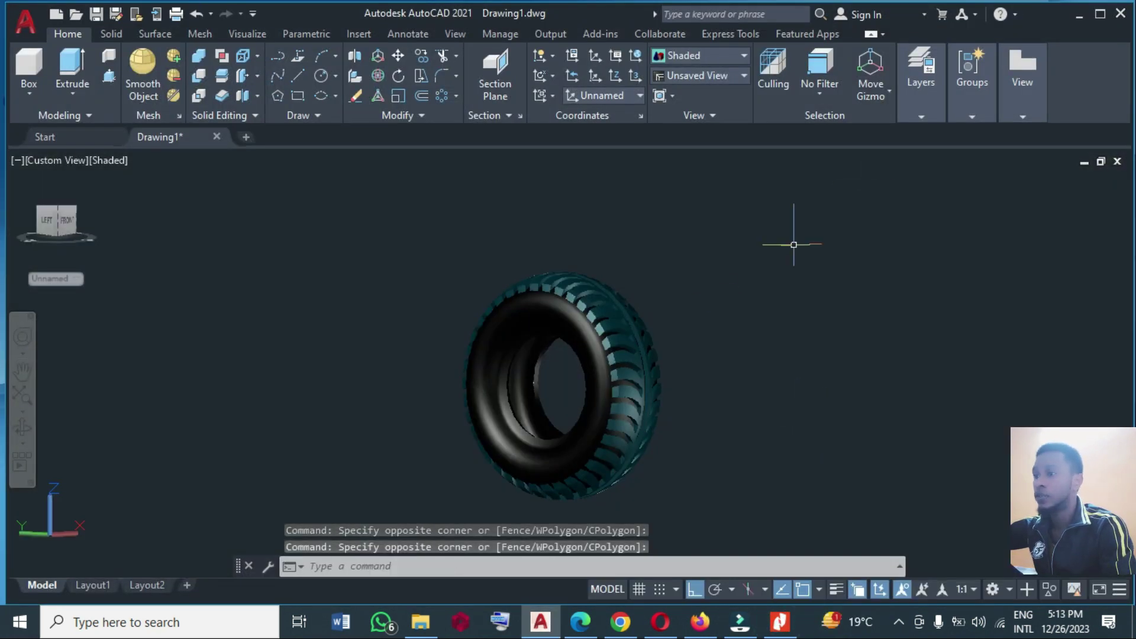
left_click(917, 118)
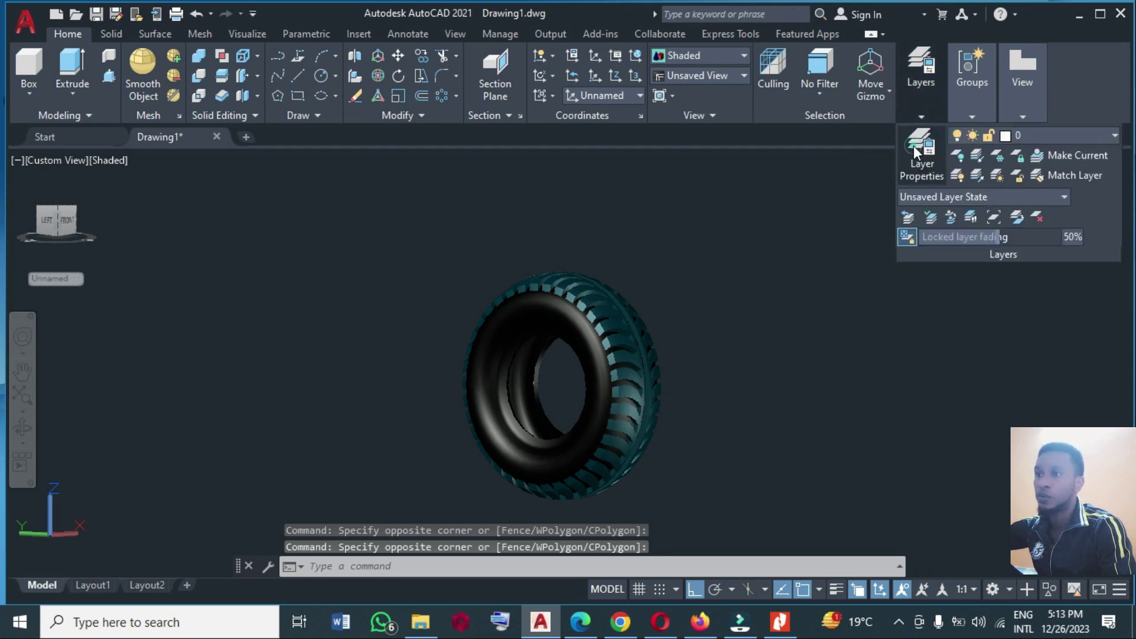
left_click(915, 147)
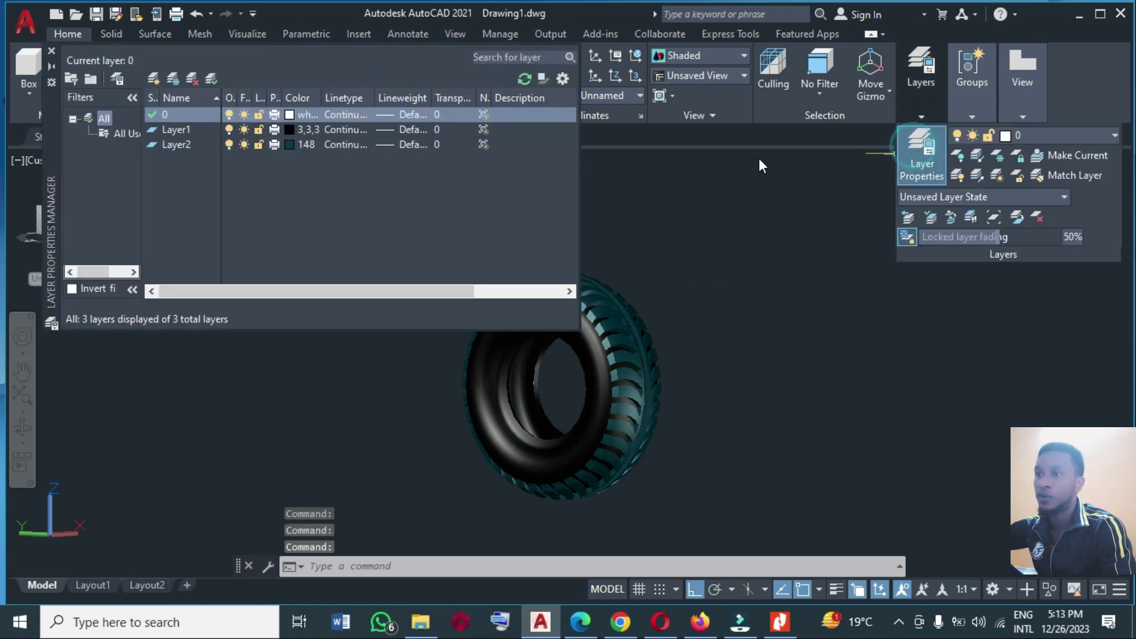
left_click(292, 147)
left_click(510, 308)
left_click(619, 380)
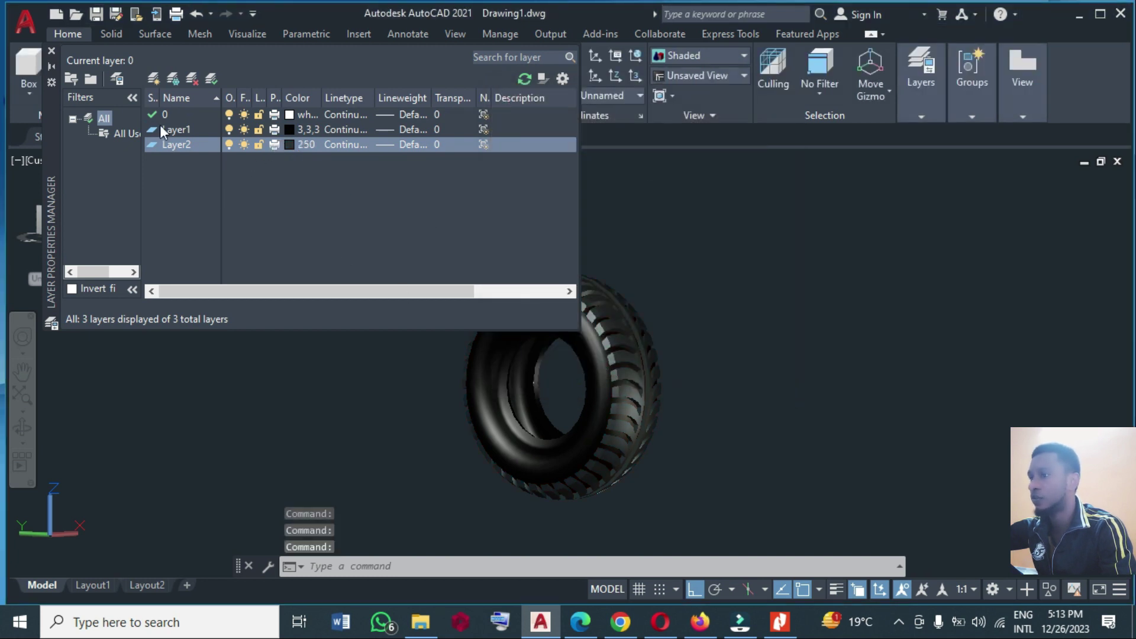
left_click(52, 52)
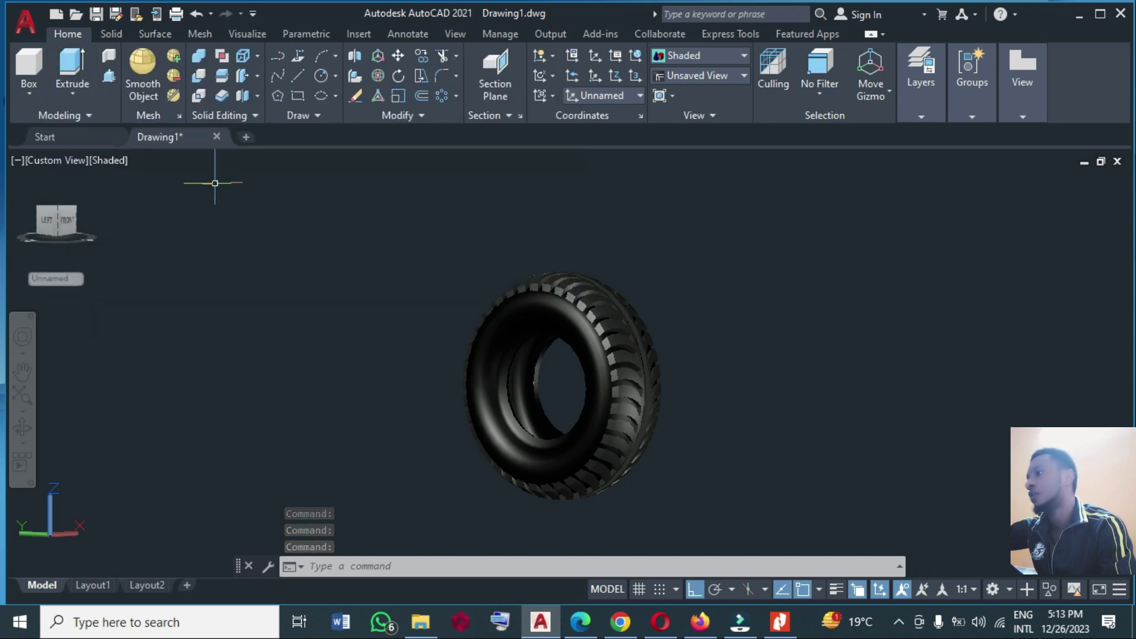
Step: Switch the orbit mode to Free Orbit and turn the tire to a new angle
left_click(25, 442)
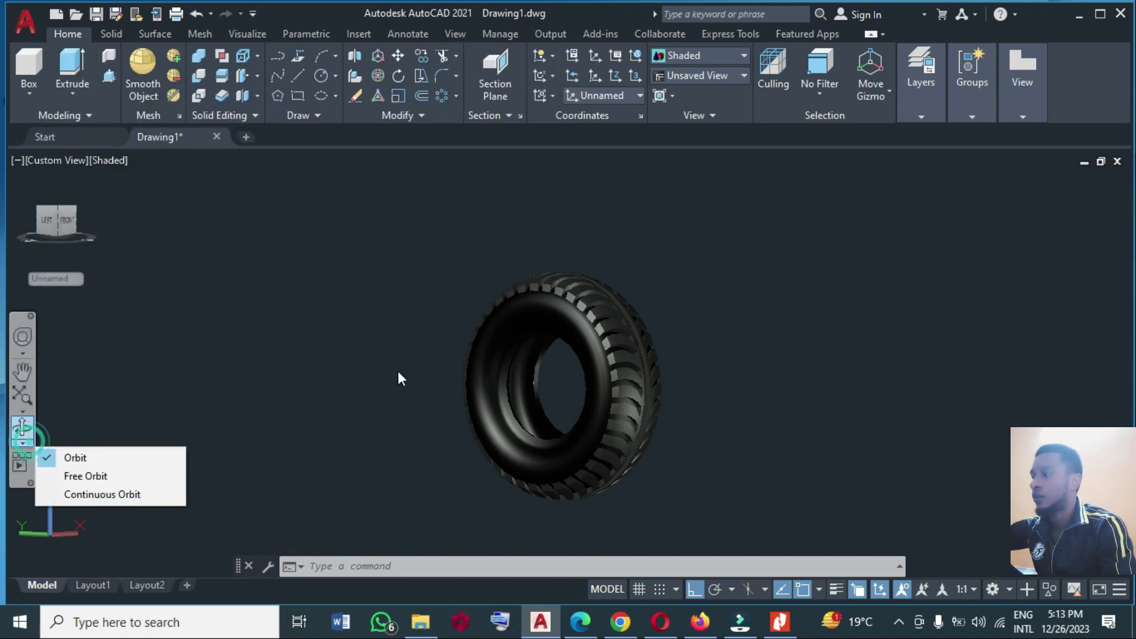
left_click(67, 476)
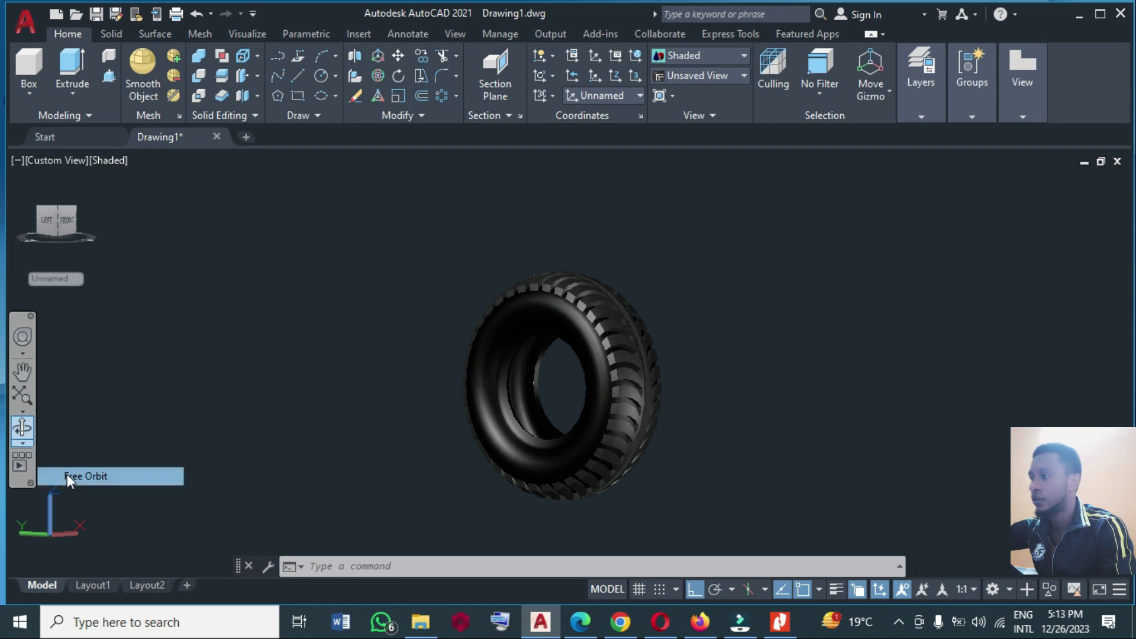
mouse_move(553, 335)
left_mouse_down()
mouse_move(515, 376)
mouse_move(482, 381)
mouse_move(509, 307)
mouse_move(539, 350)
left_mouse_up()
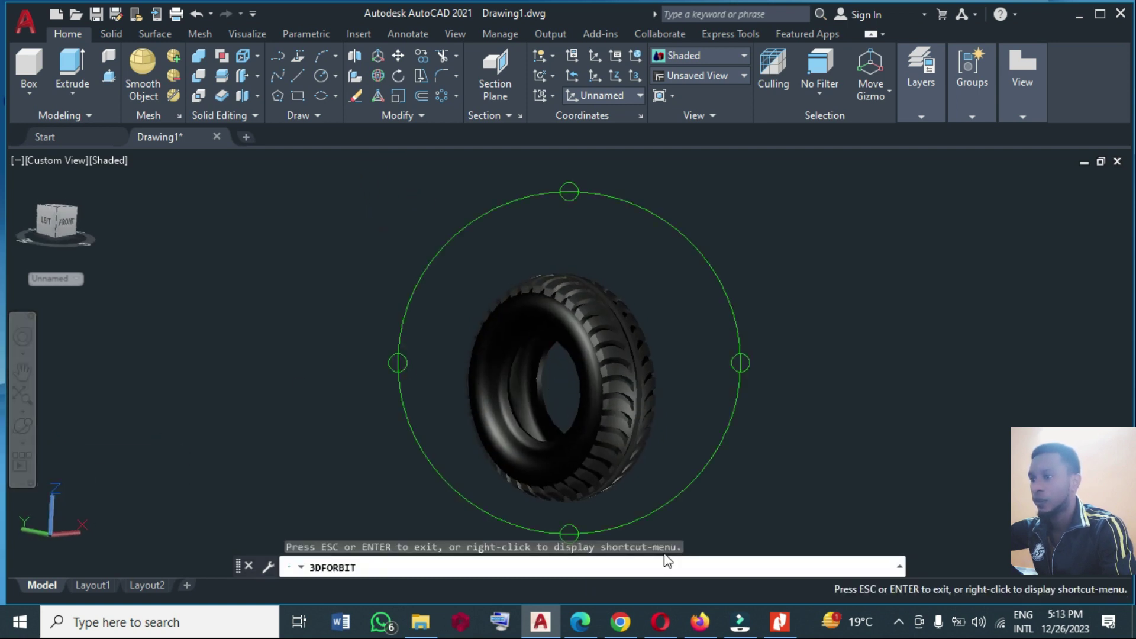
Step: Compare the model against the Nitro tire reference picture, then rotate the tire further
left_click(772, 626)
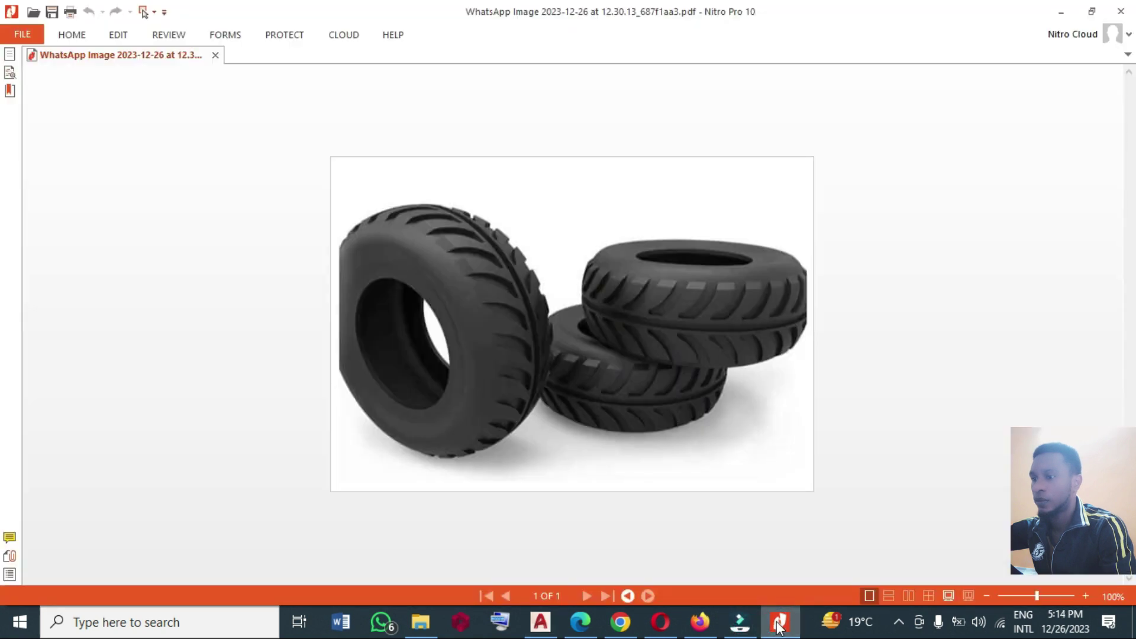
left_click(777, 627)
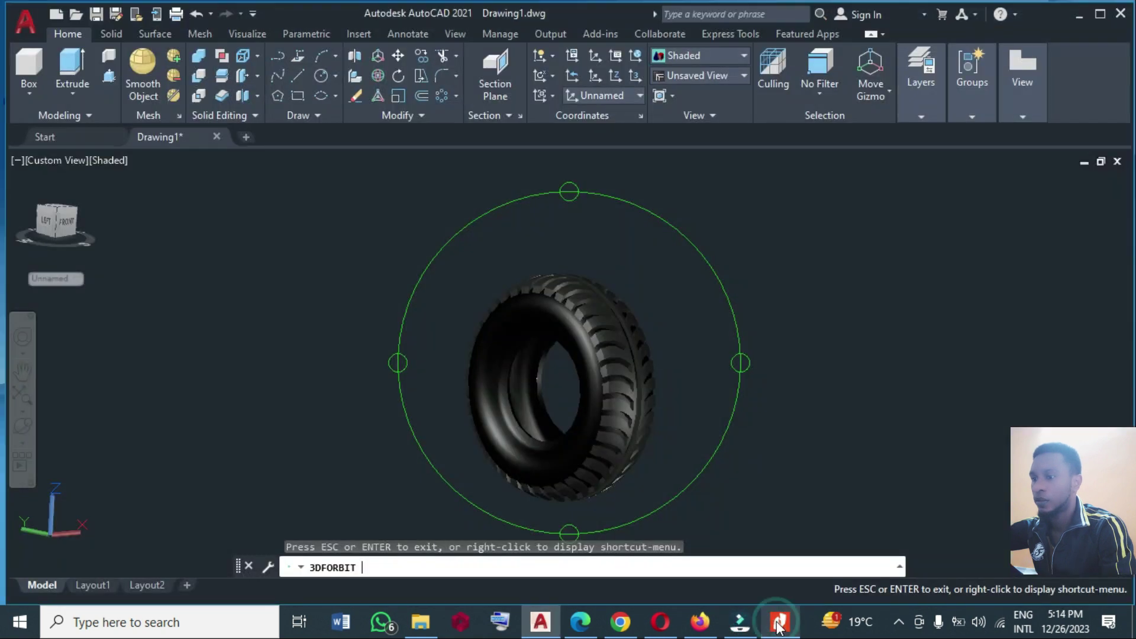
left_click(777, 626)
left_click(777, 626)
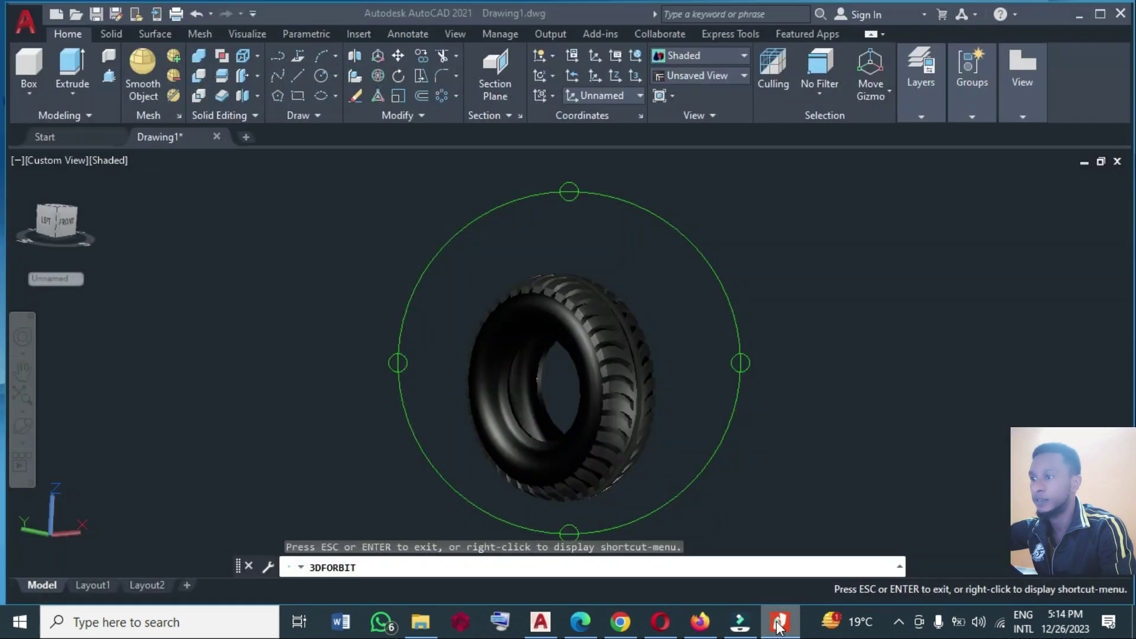
left_click_drag(619, 425, 620, 386)
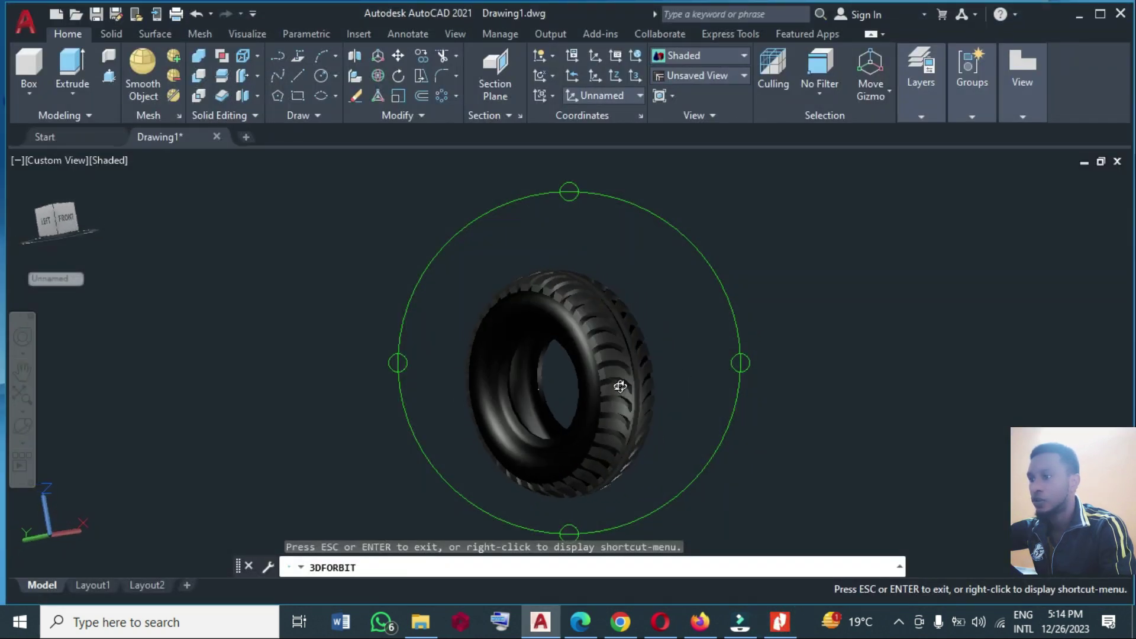